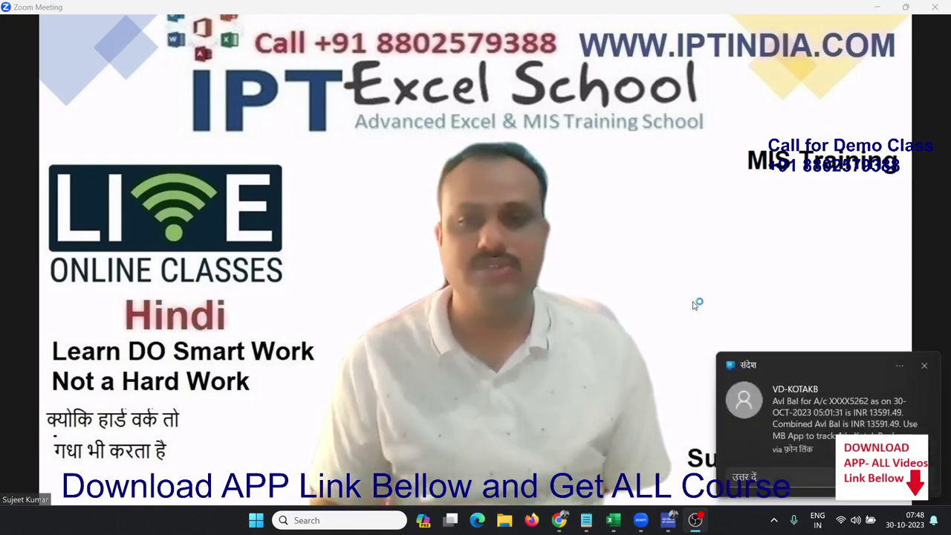
Step: Dismiss the SMS notification over the Zoom meeting to reveal the shared Excel sales sheet
click(923, 365)
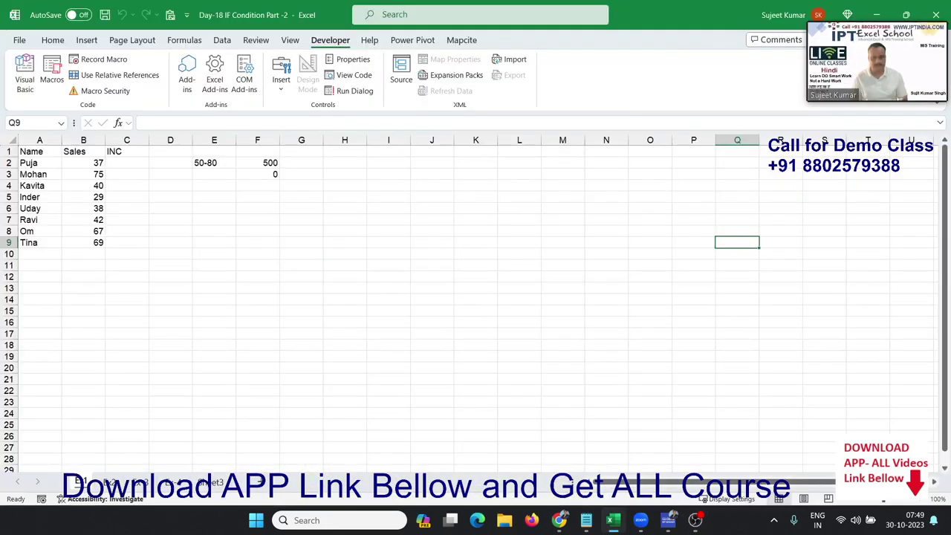
Step: Dismiss the spell-check prompt, close the Zoom home window, and open Developer > Visual Basic
key(F7)
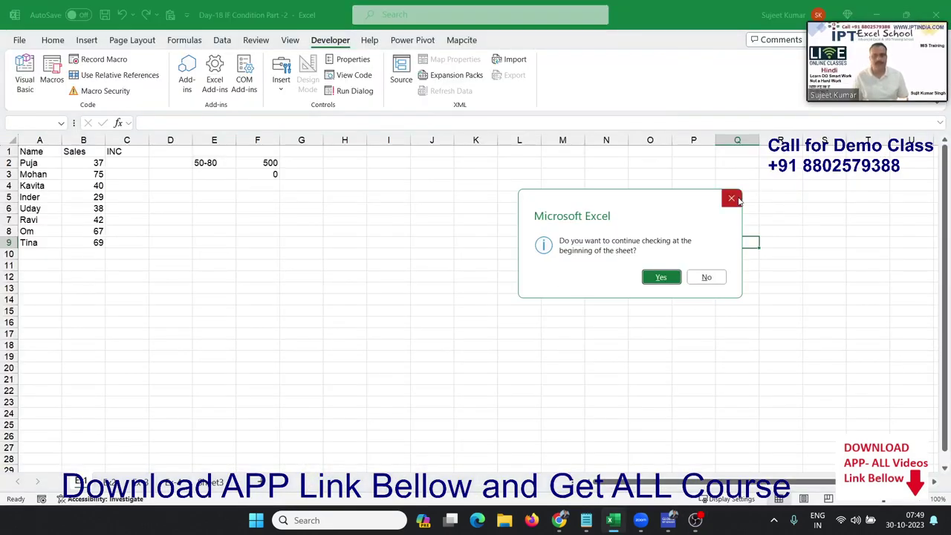
click(737, 199)
drag(553, 67, 440, 188)
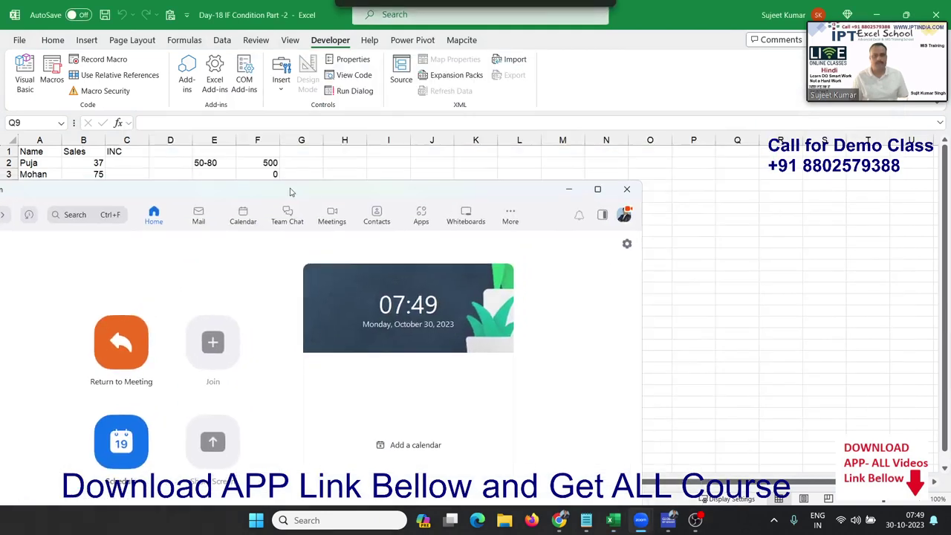
click(630, 187)
click(306, 177)
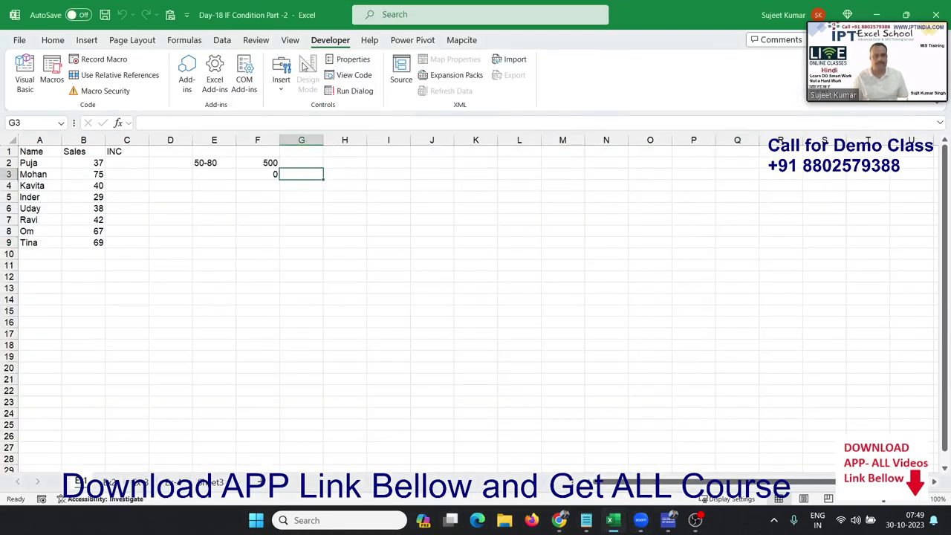
click(16, 74)
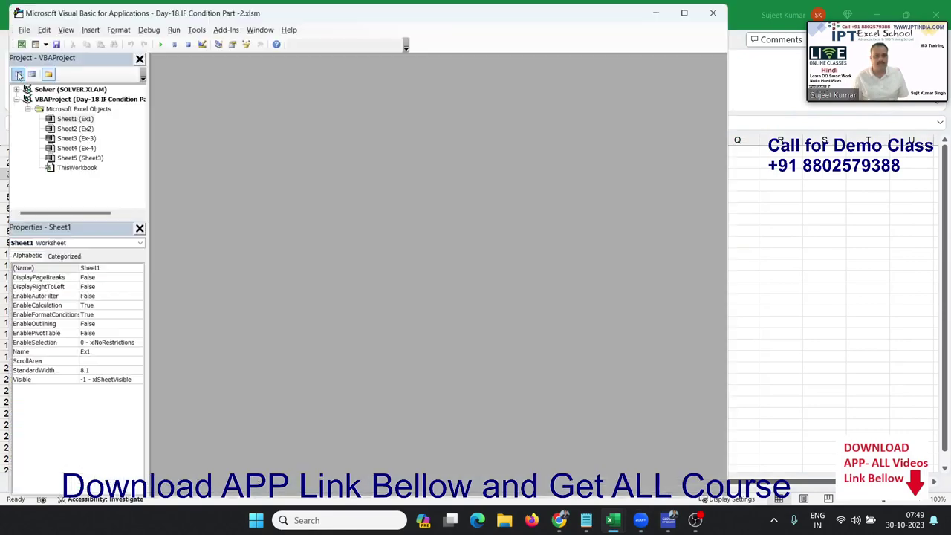
mouse_move(687, 10)
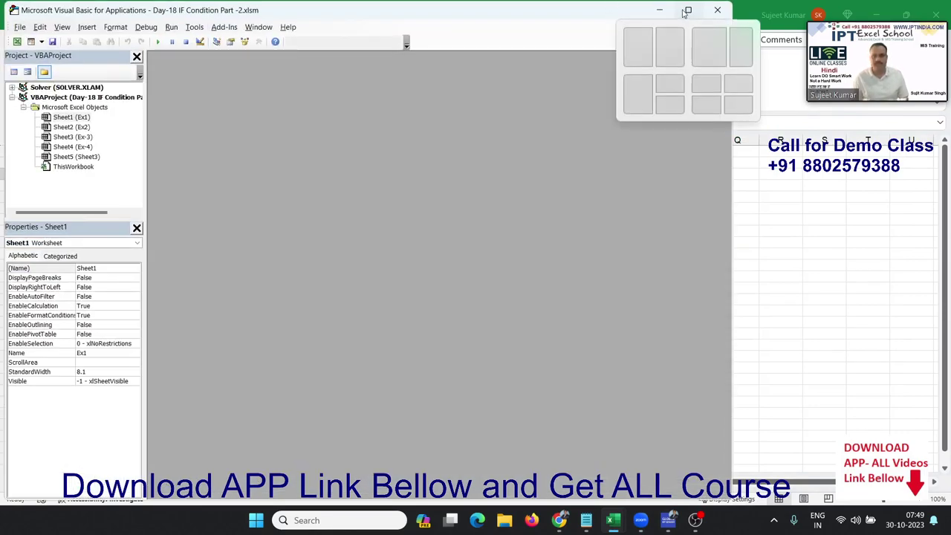
Step: Snap the VBA editor to the left half of the screen and Excel to the right half
click(638, 46)
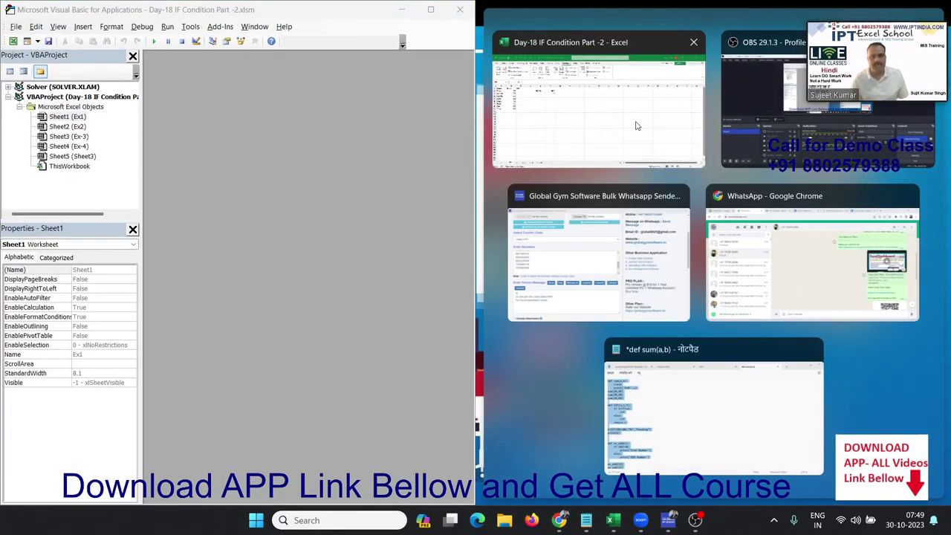
click(635, 124)
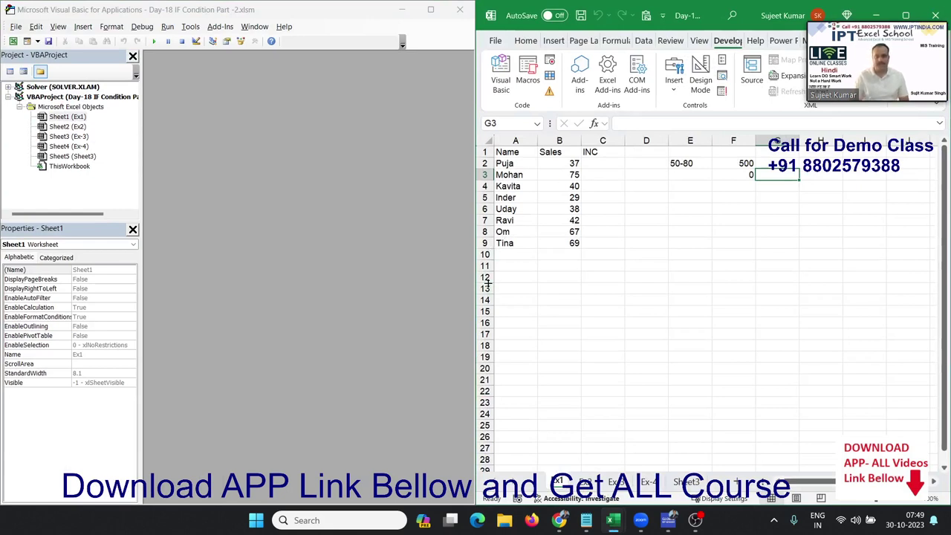
click(599, 188)
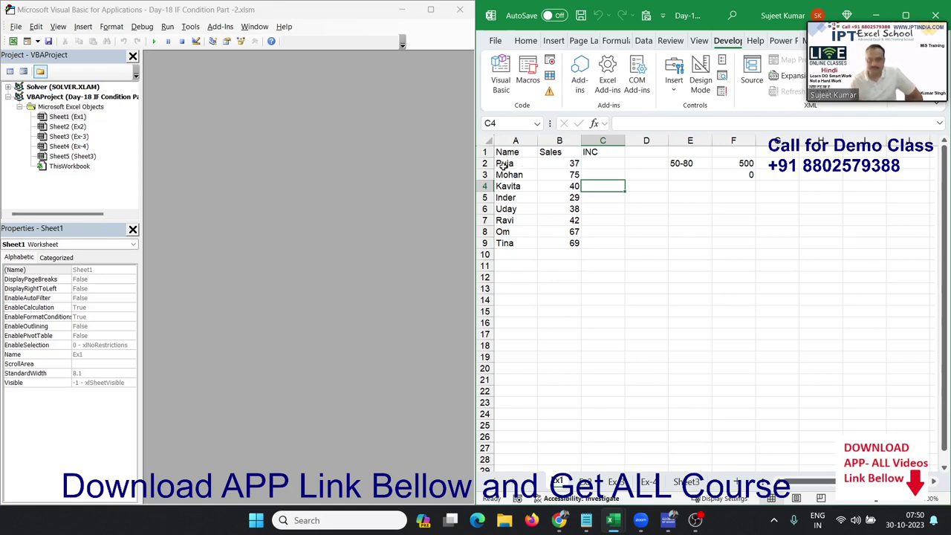
Step: Select the names, INC cells C2:C9 and E2, then start and discard an =IF(and formula in C2
mouse_move(499, 165)
mouse_down()
mouse_move(504, 191)
mouse_move(548, 248)
mouse_up()
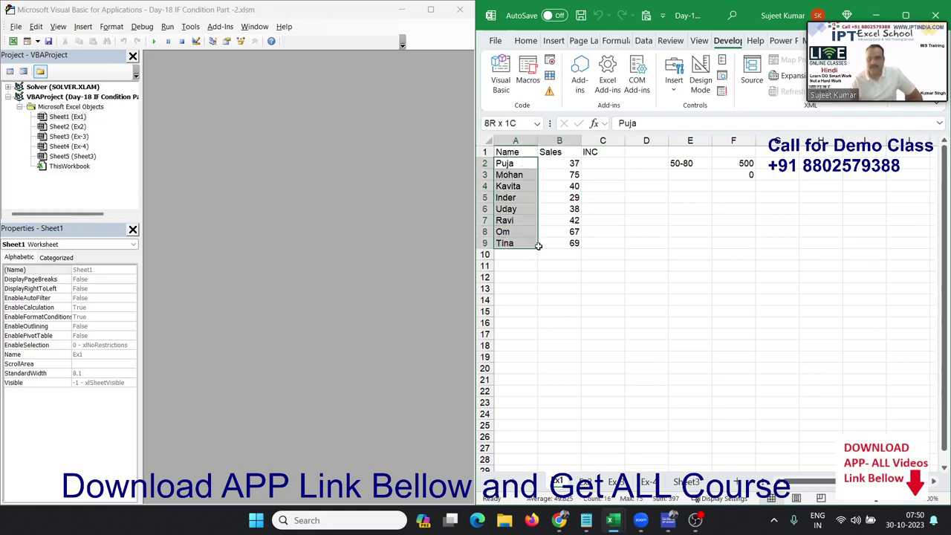
drag(603, 165, 608, 243)
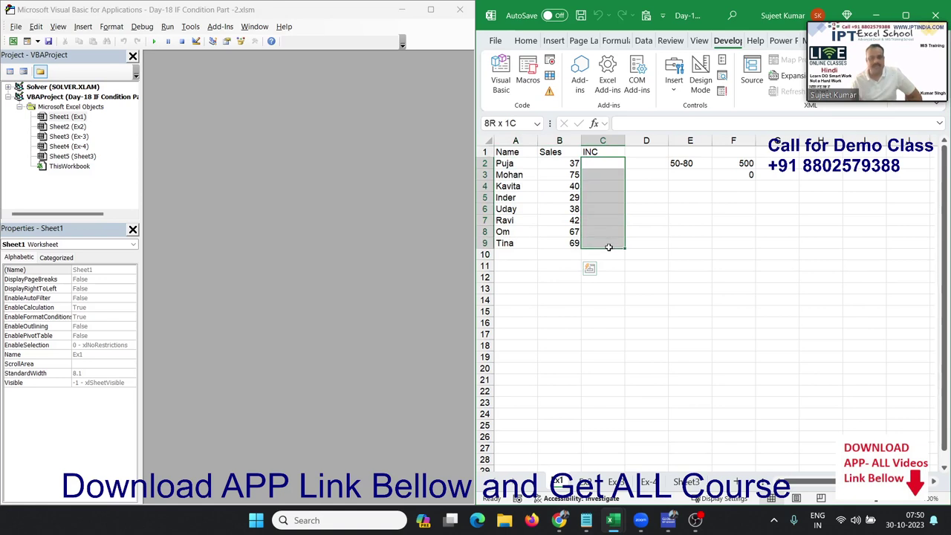
click(684, 165)
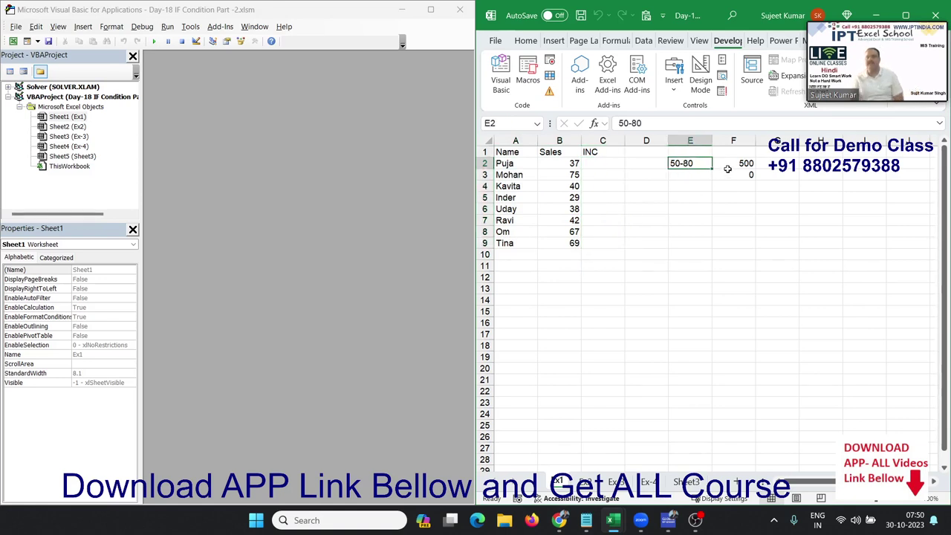
click(609, 166)
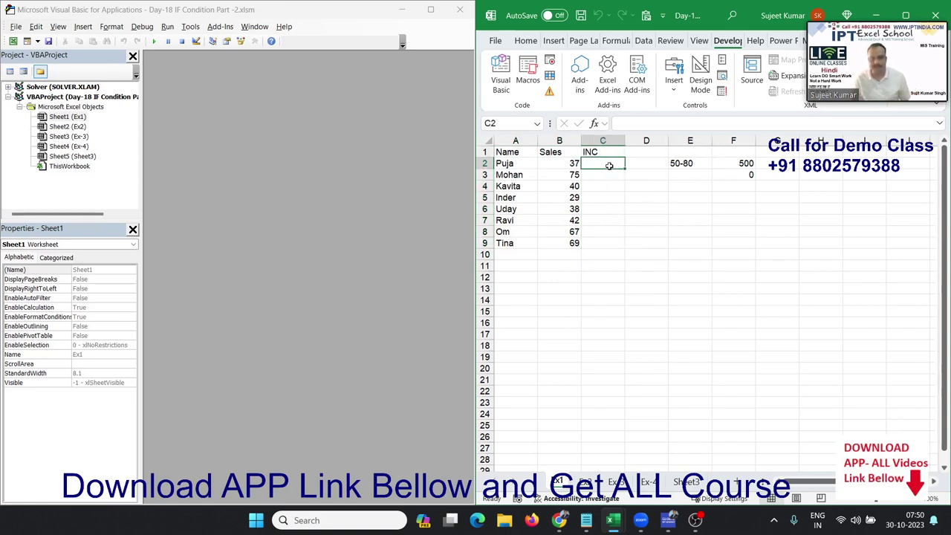
text(=if)
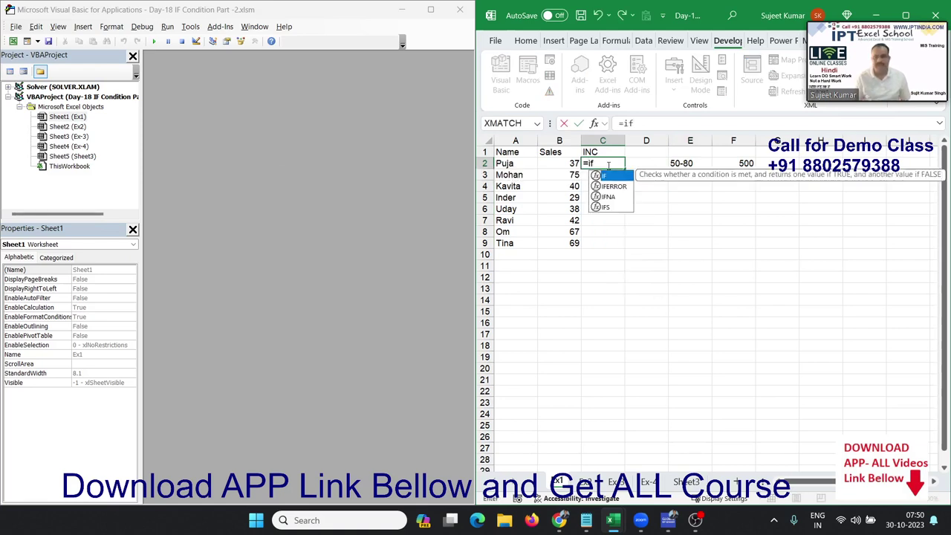
key(Tab)
text(a)
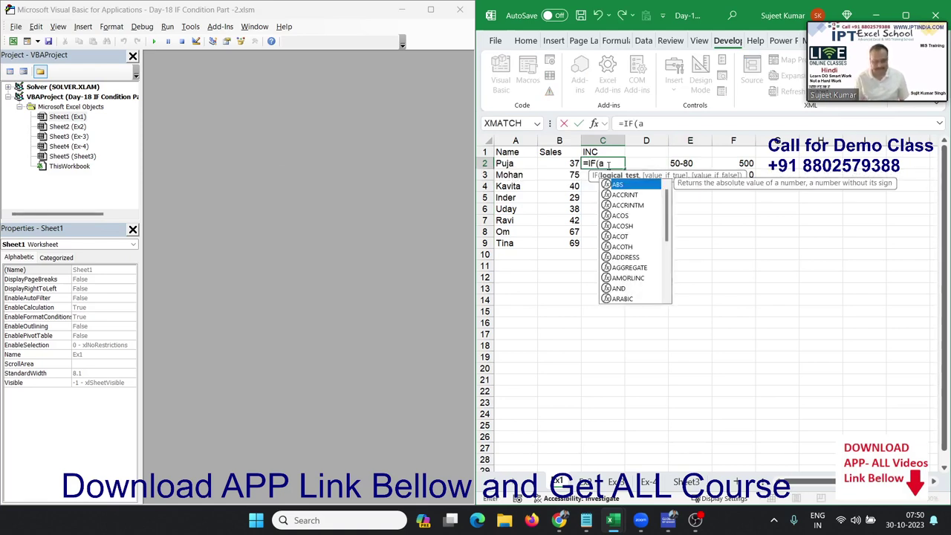
text(nd)
key(Escape)
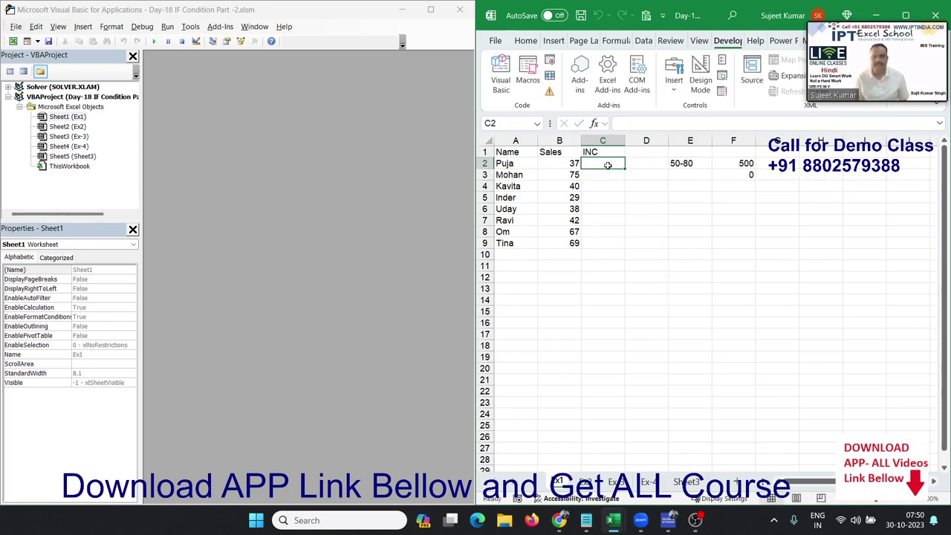
Step: Insert Module1 containing an empty Sub if2_1() procedure and widen the code window
click(82, 26)
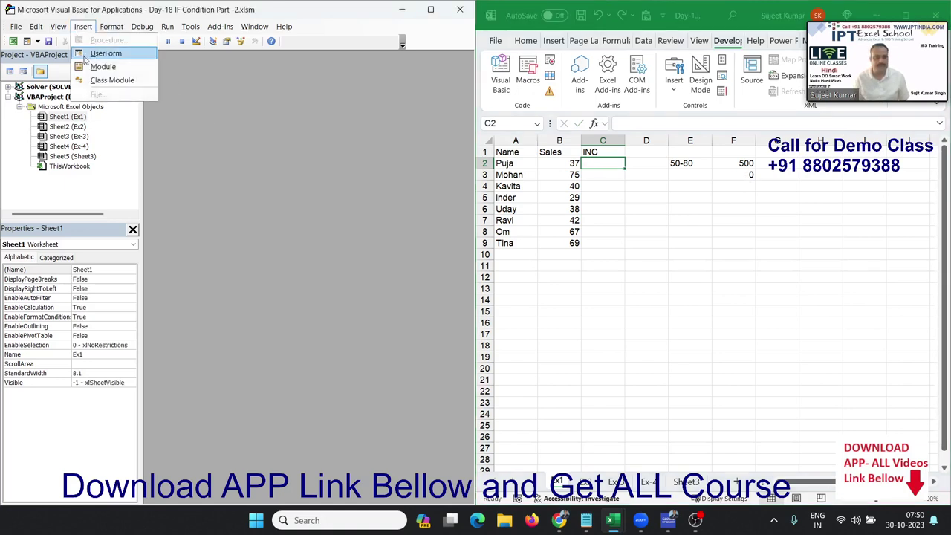
click(101, 67)
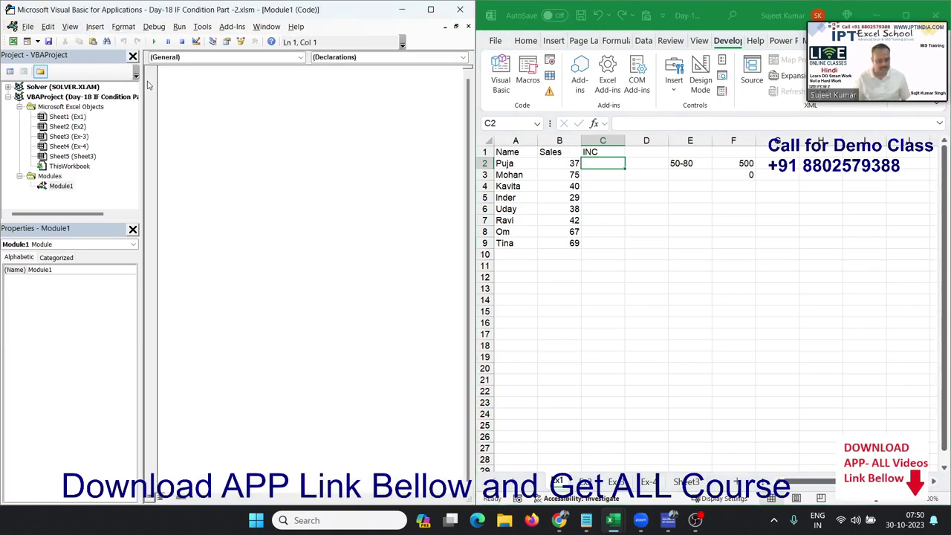
text(Sub i)
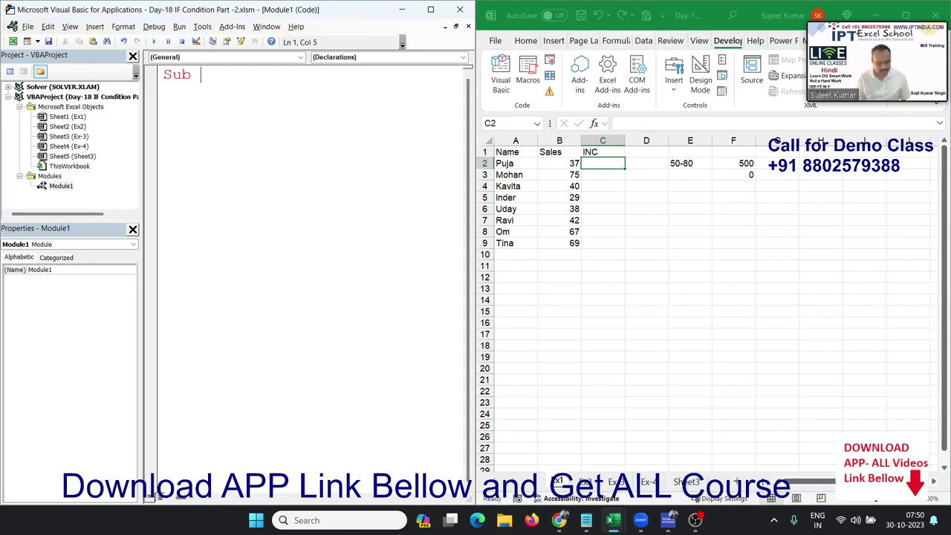
text(f)
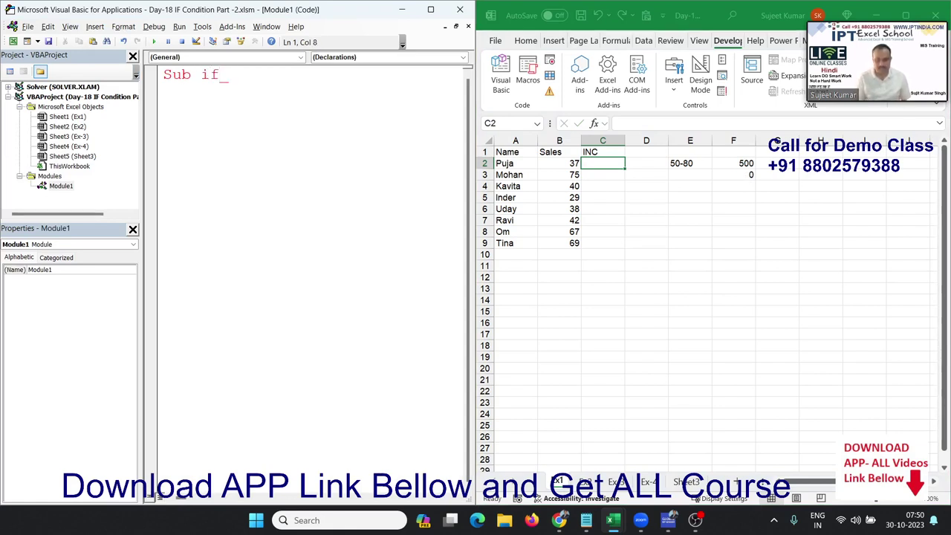
text(2_)
text(1()
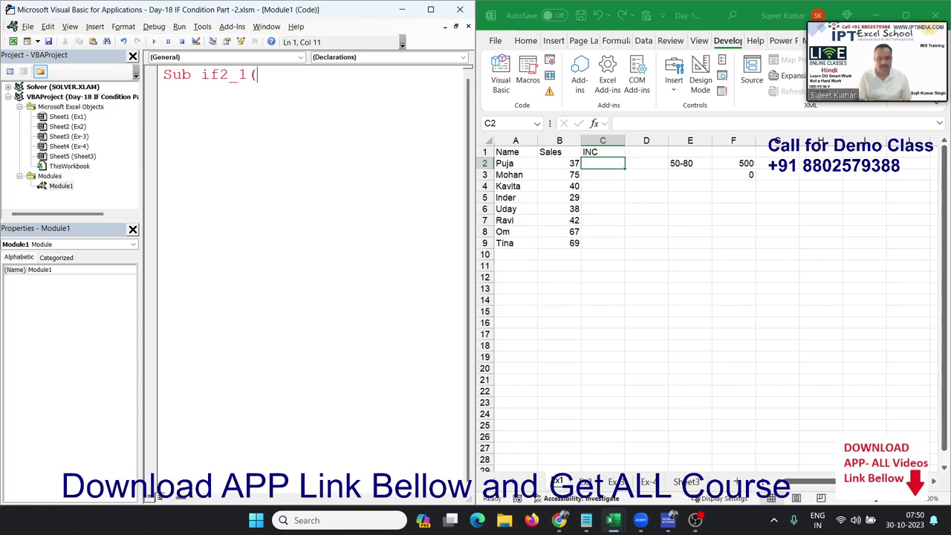
text())
key(Return)
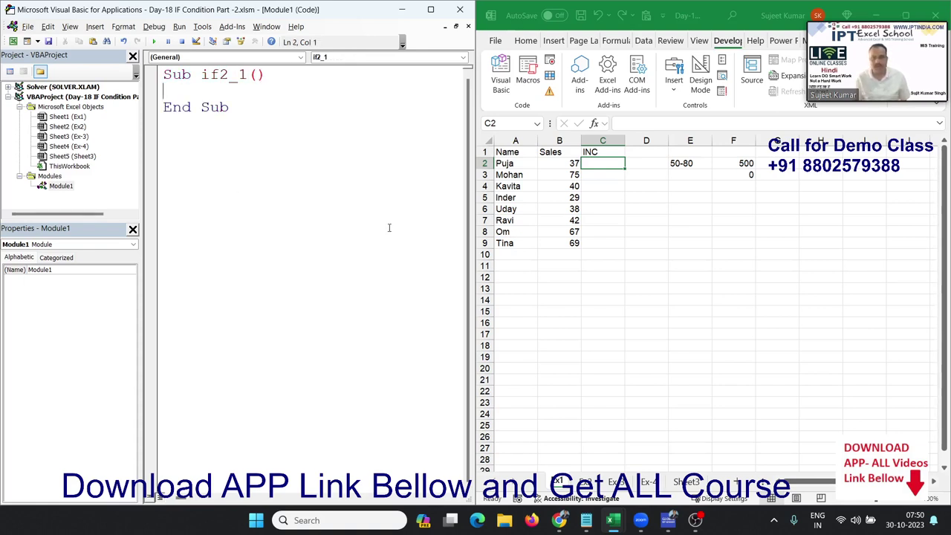
drag(472, 262, 610, 262)
Step: Write a For i = 2 To 9 … Next i loop inside if2_1
key(Return)
key(Return)
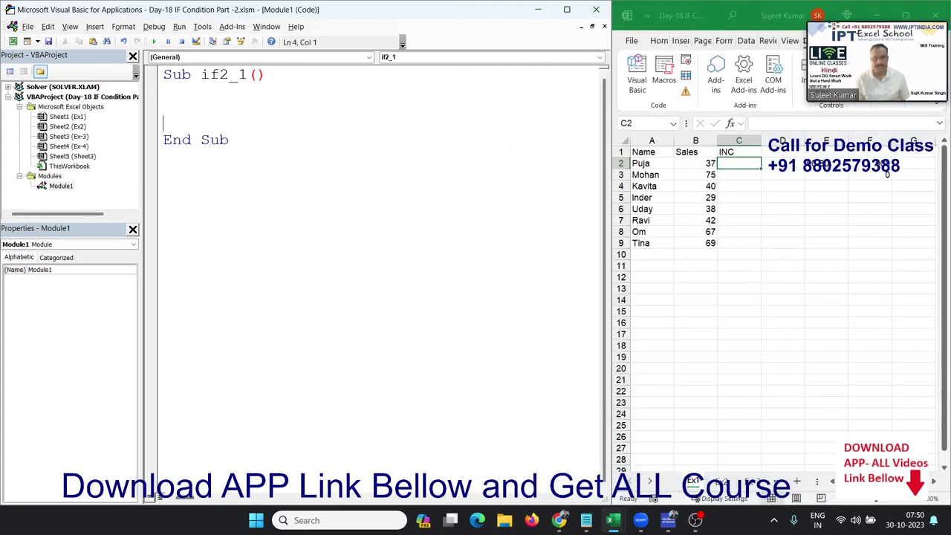
key(Return)
key(Return)
key(Up)
key(Up)
key(Up)
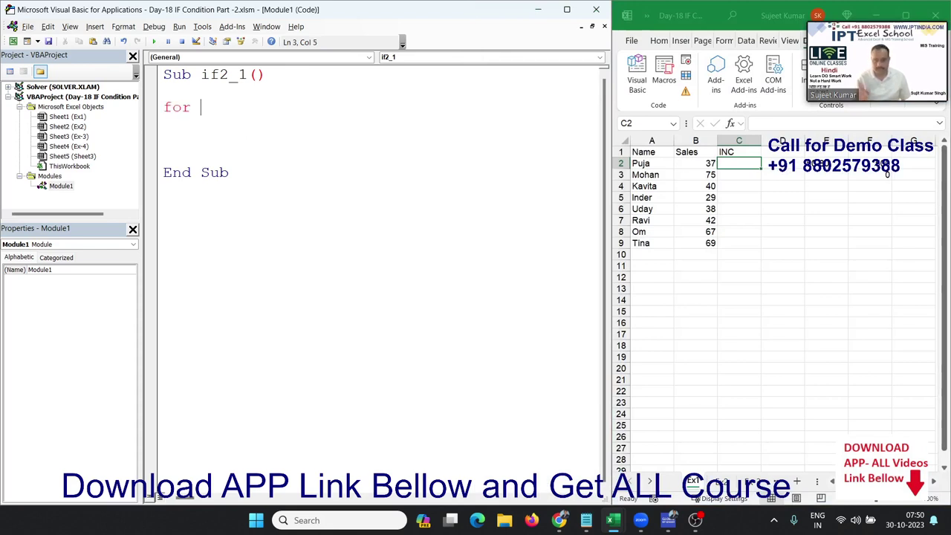
text(i = )
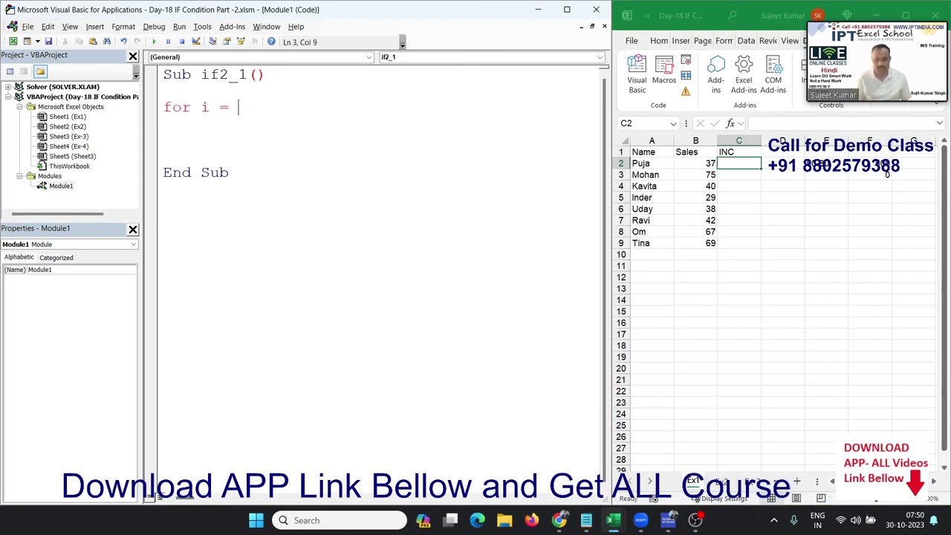
text(2 to)
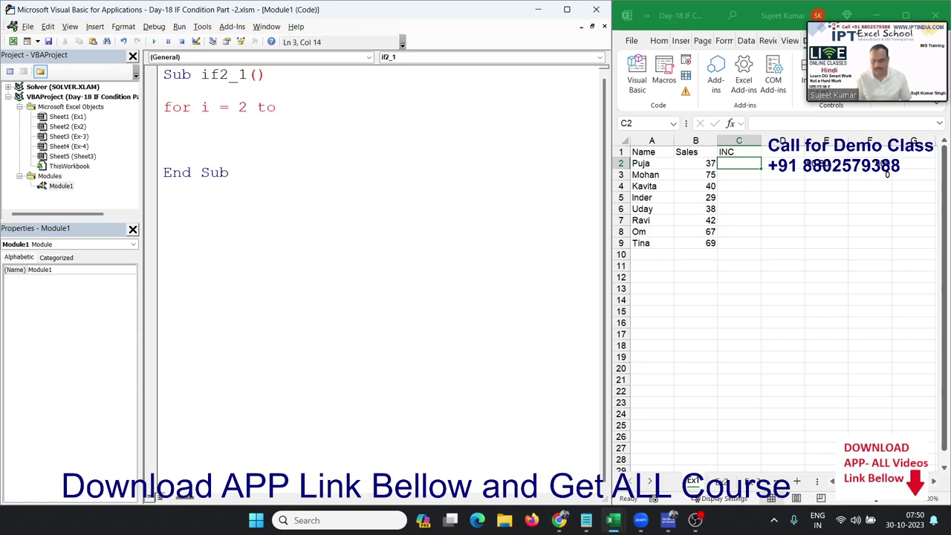
key(Return)
key(Return)
key(Return)
text(nex)
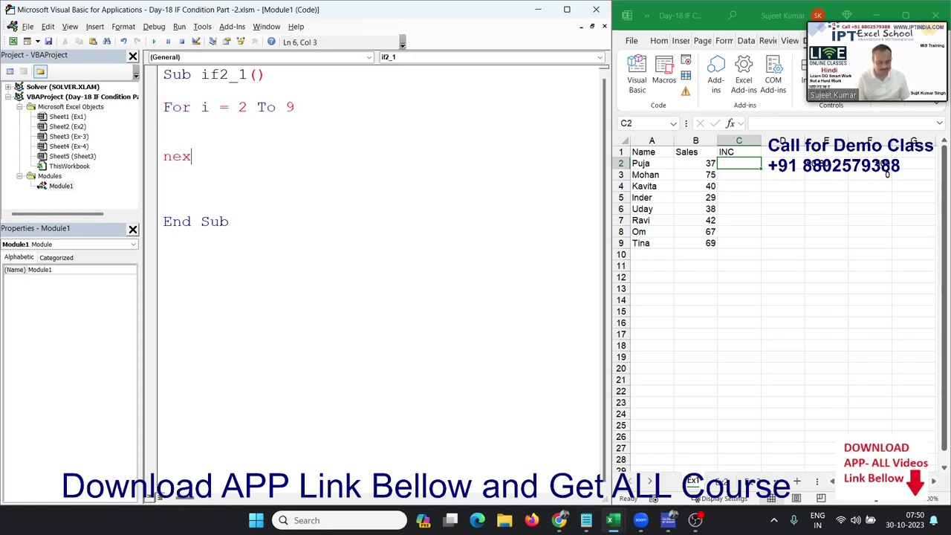
text(Next i)
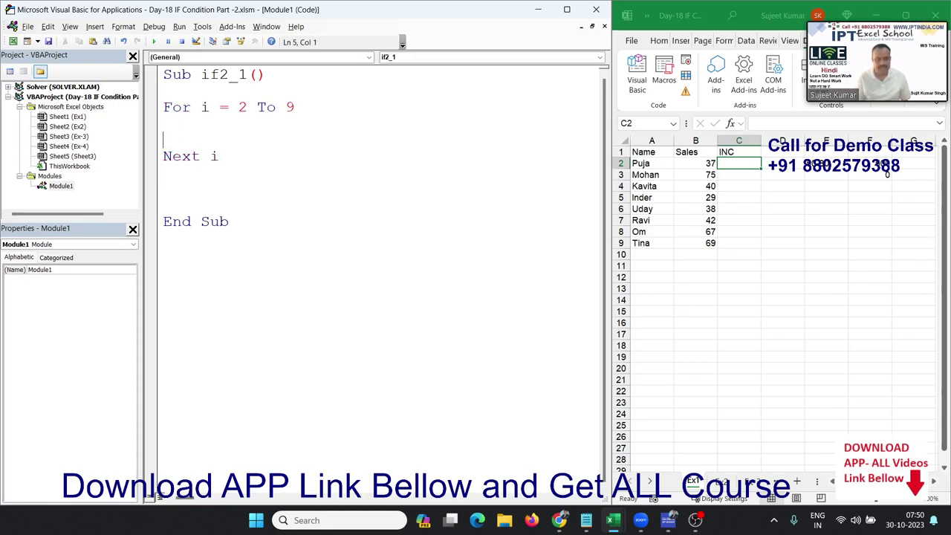
key(Return)
key(Return)
Step: Begin a Dim … As Long declaration line in if2_1
click(164, 140)
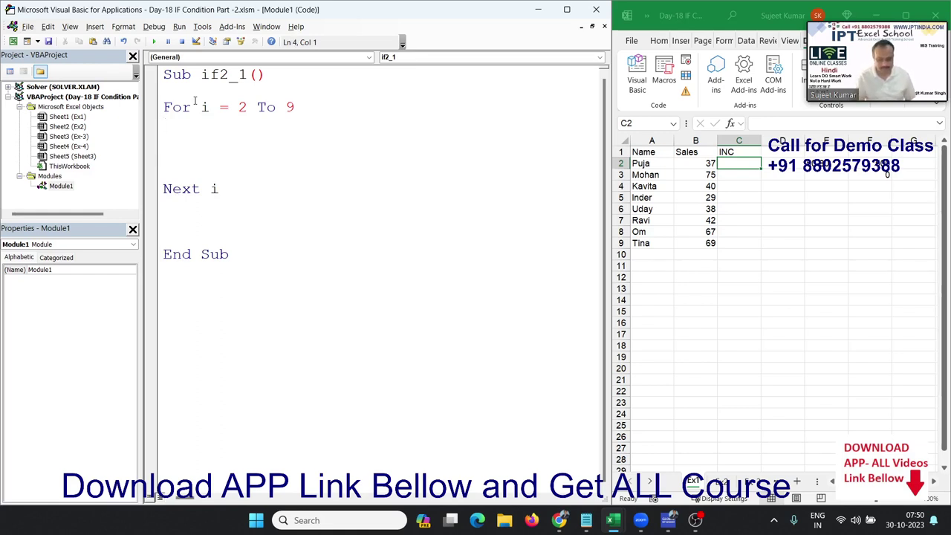
text(fo)
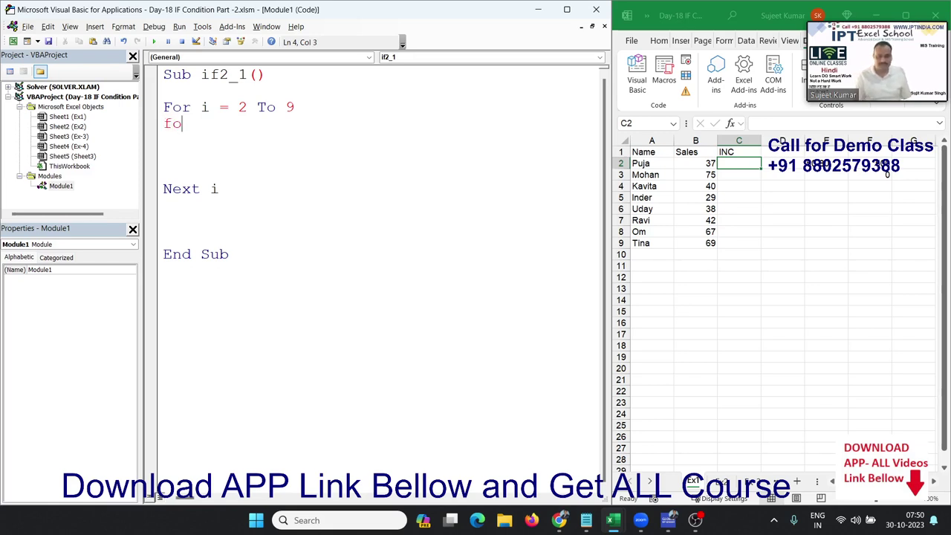
text(r)
key(BackSpace)
key(BackSpace)
key(BackSpace)
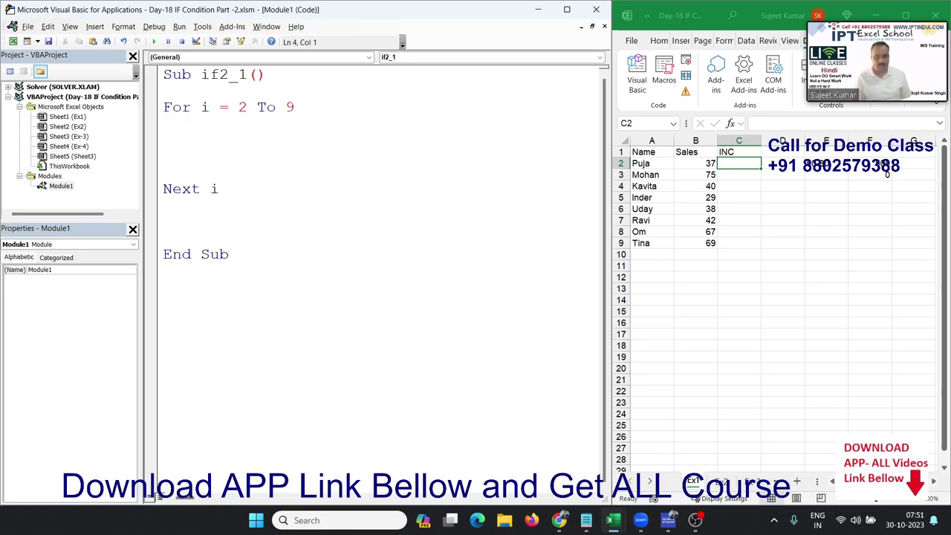
key(Return)
text(i)
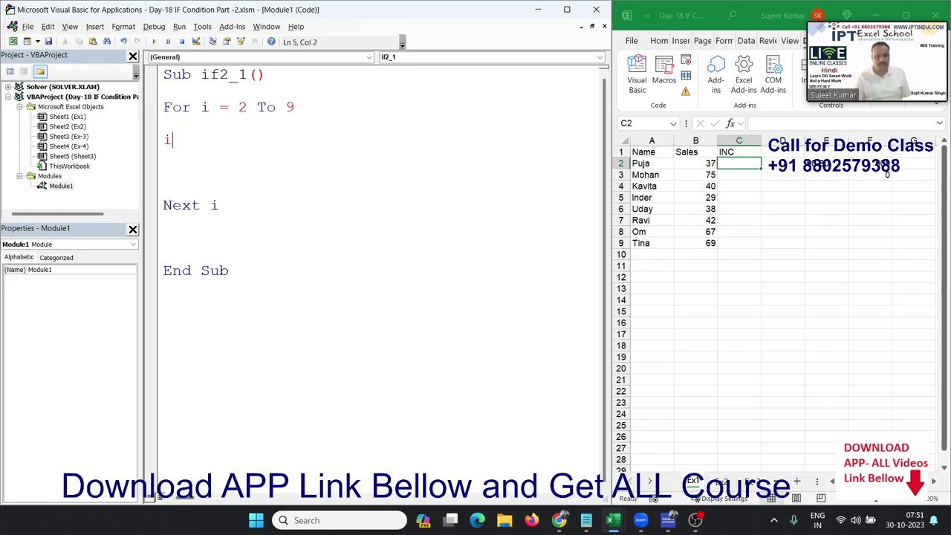
key(BackSpace)
key(BackSpace)
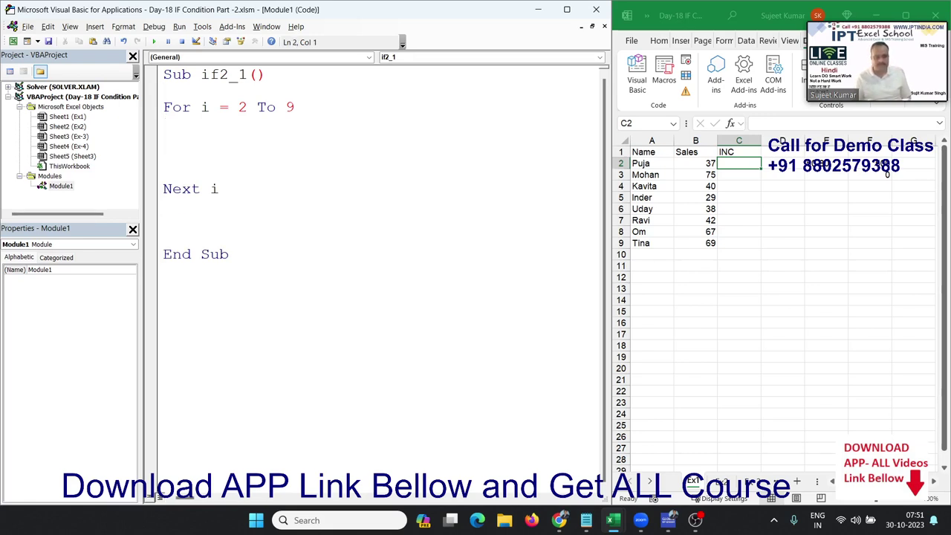
click(381, 91)
text(dim )
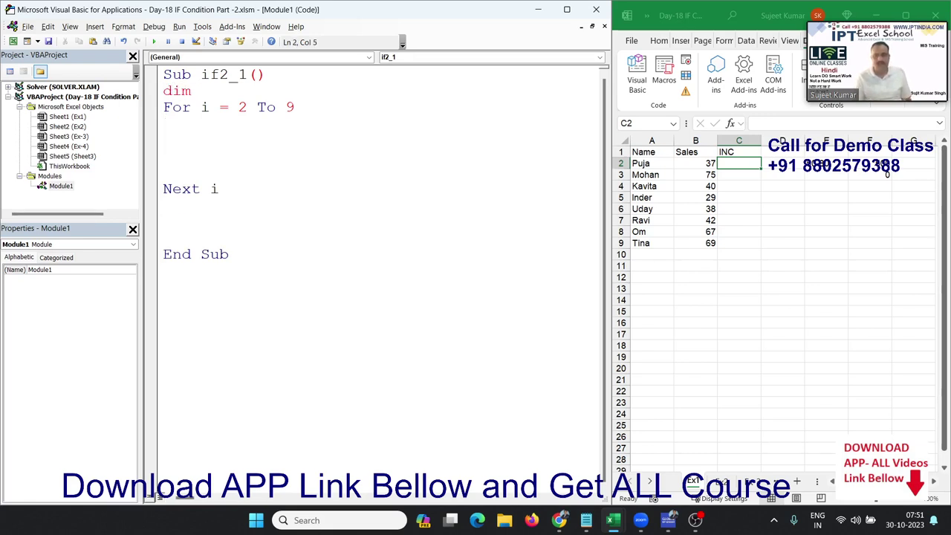
text(s as )
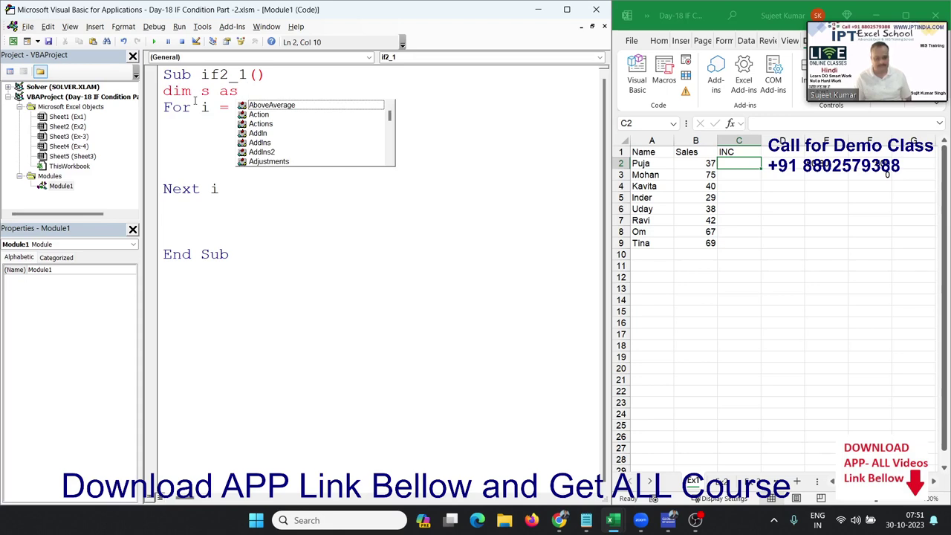
text(lon)
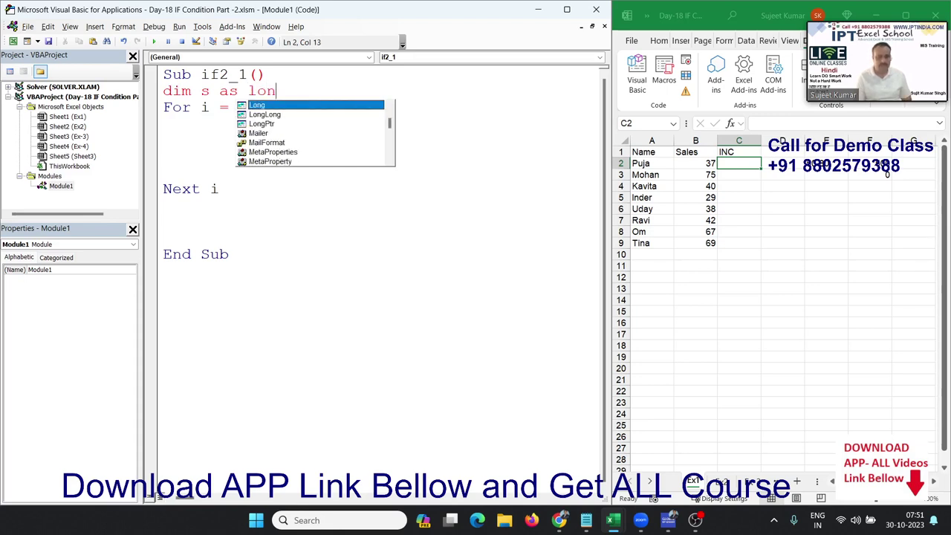
text(g)
Step: Declare s As Long and store Cells(i, 2).Value in s
key(Down)
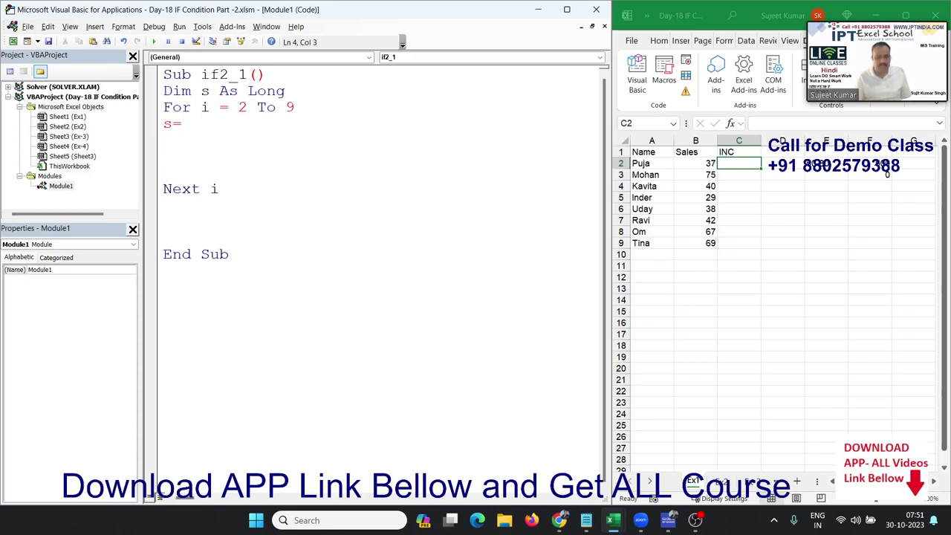
text(cells()
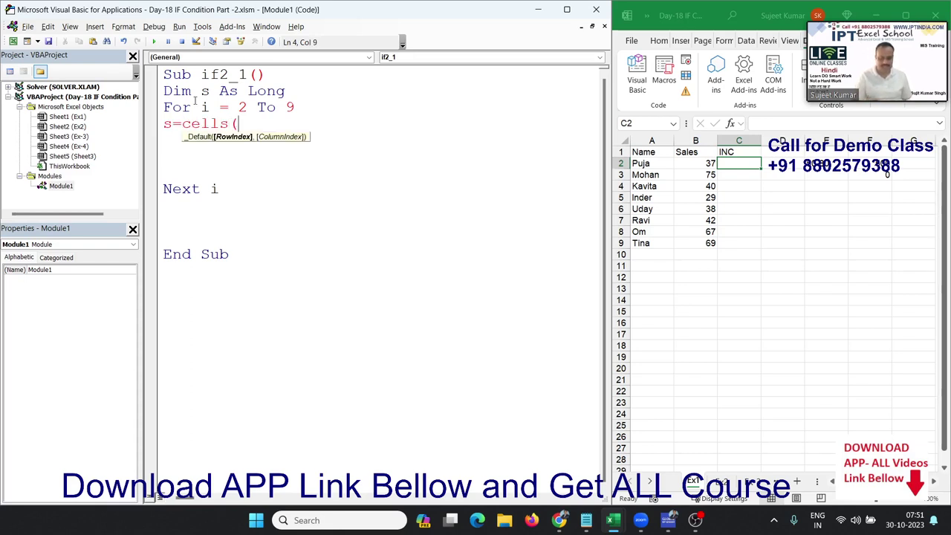
text(i, 2)
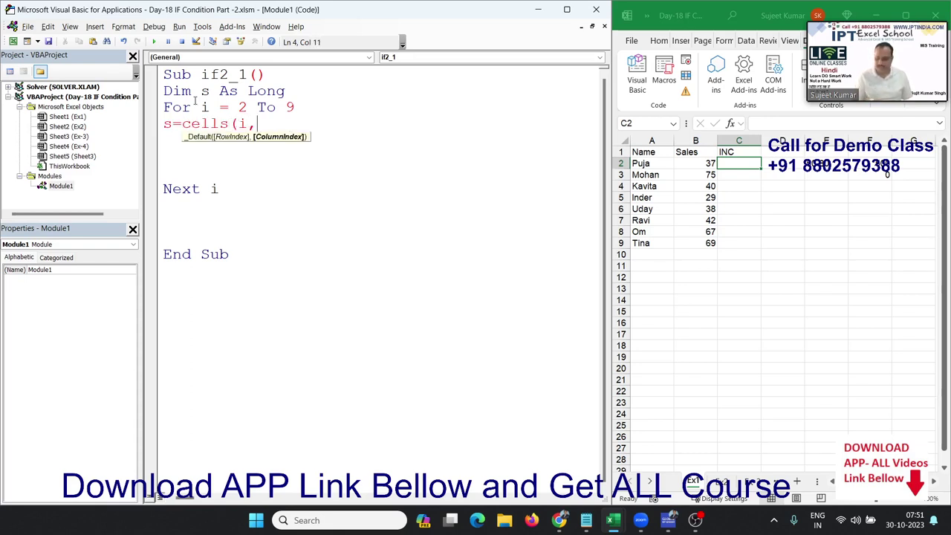
text().V)
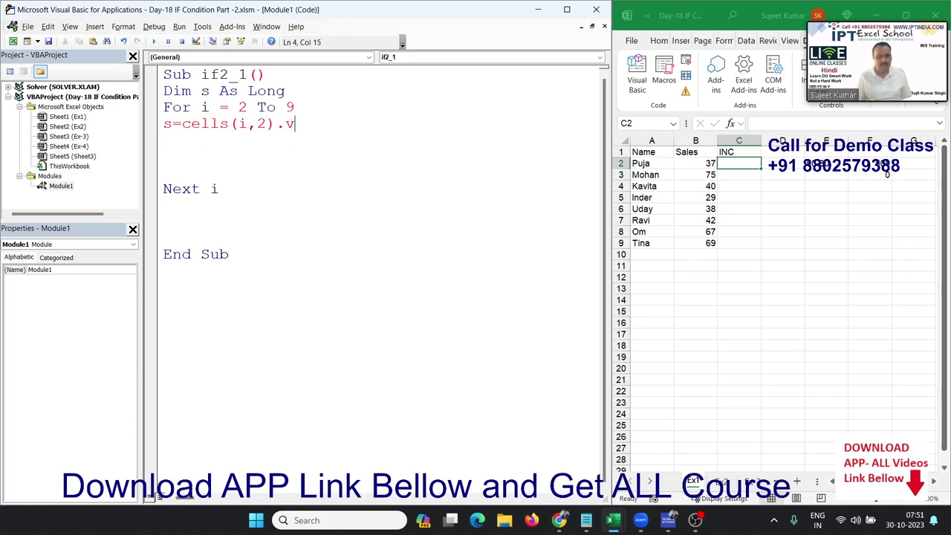
text(alue)
key(Return)
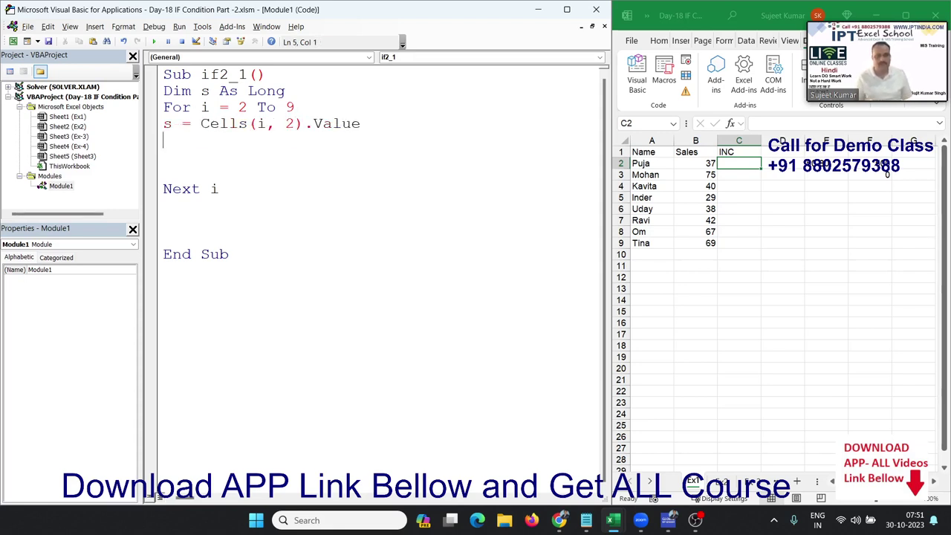
key(Return)
Step: Add If s >= 50 And s <= 80 Then Cells(i, 3).Value = 500
text(if )
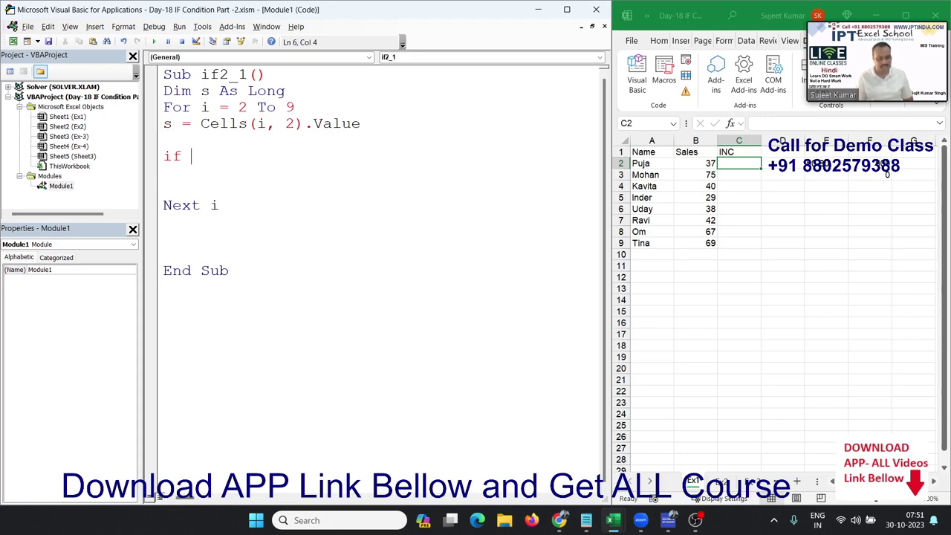
text(s>=)
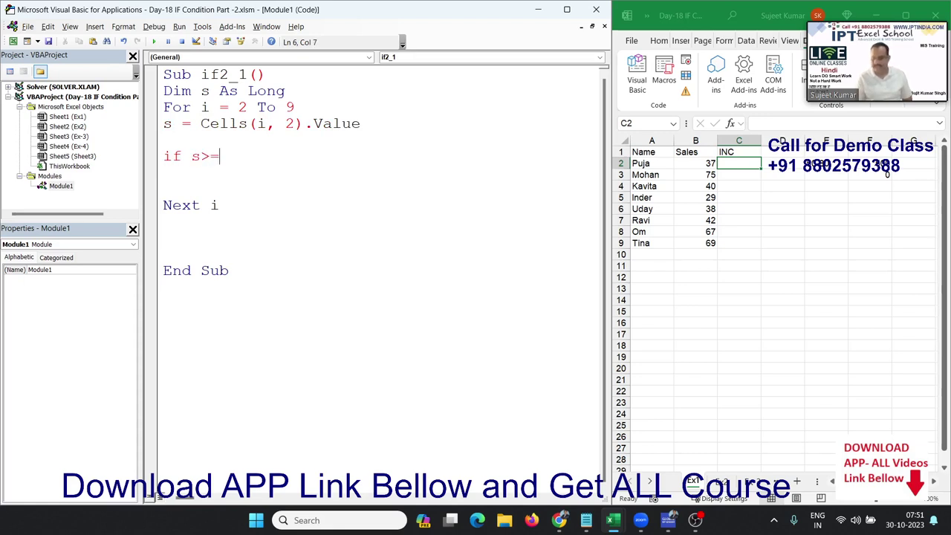
text(50 and s<=)
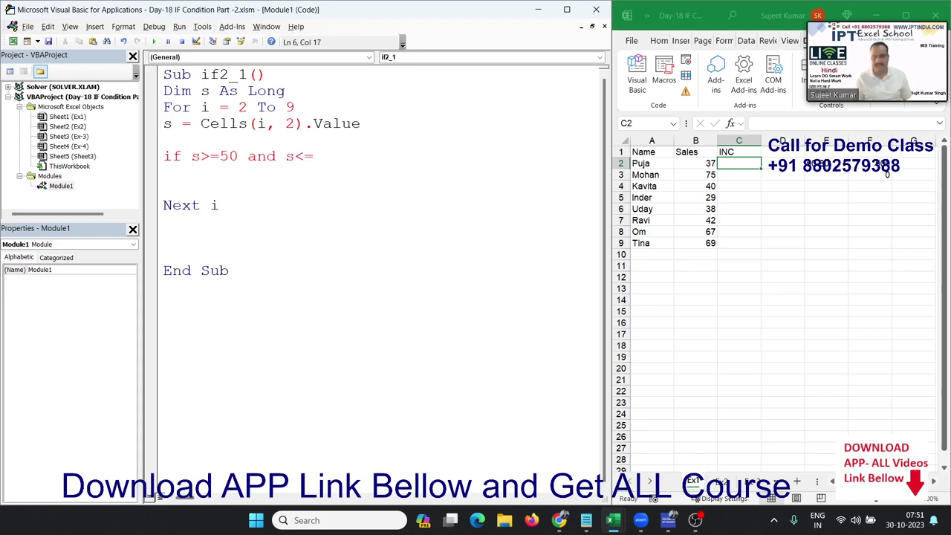
text(80)
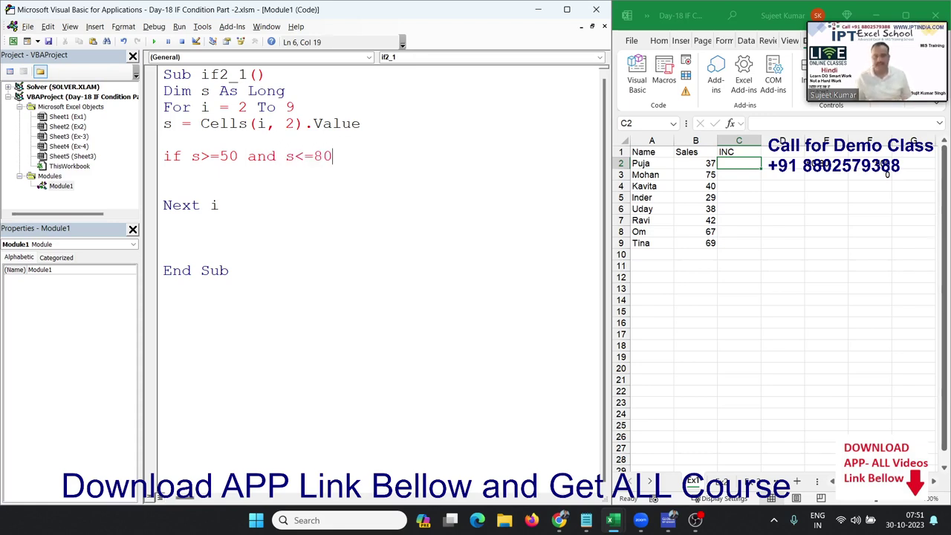
text( then)
key(Return)
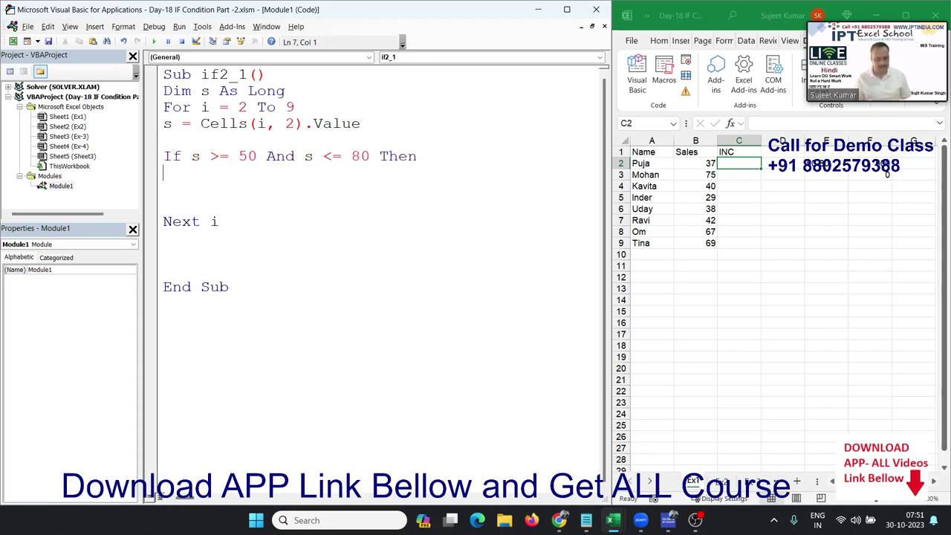
text(cells()
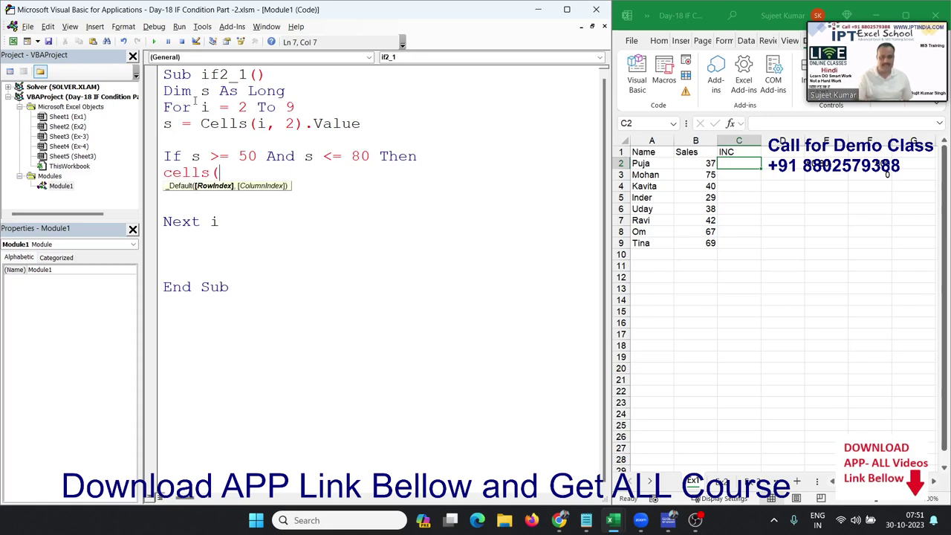
text(i,2)
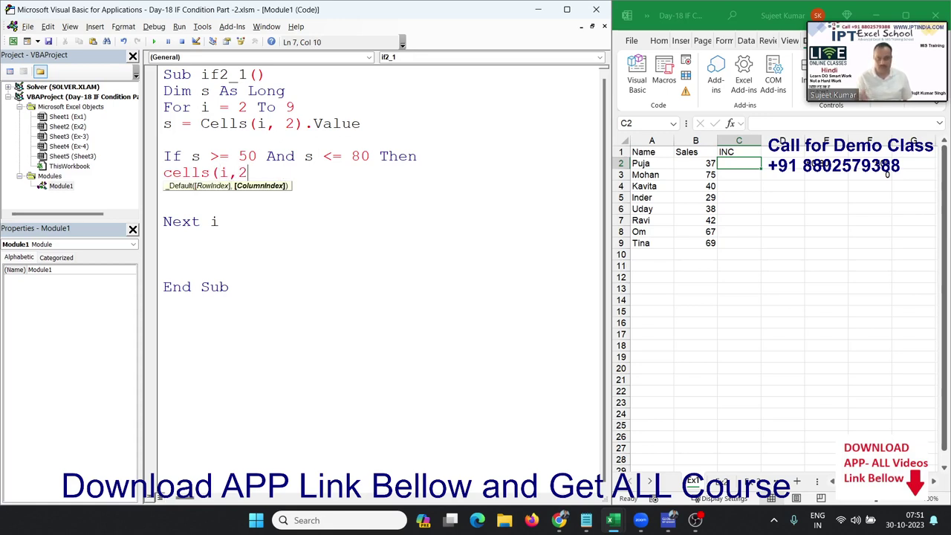
key(BackSpace)
text(3)
text().value)
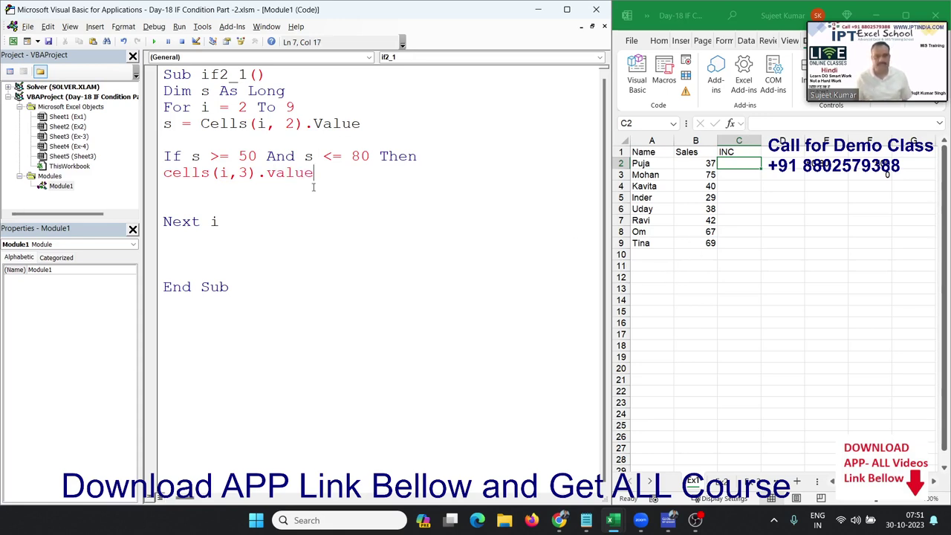
text(=)
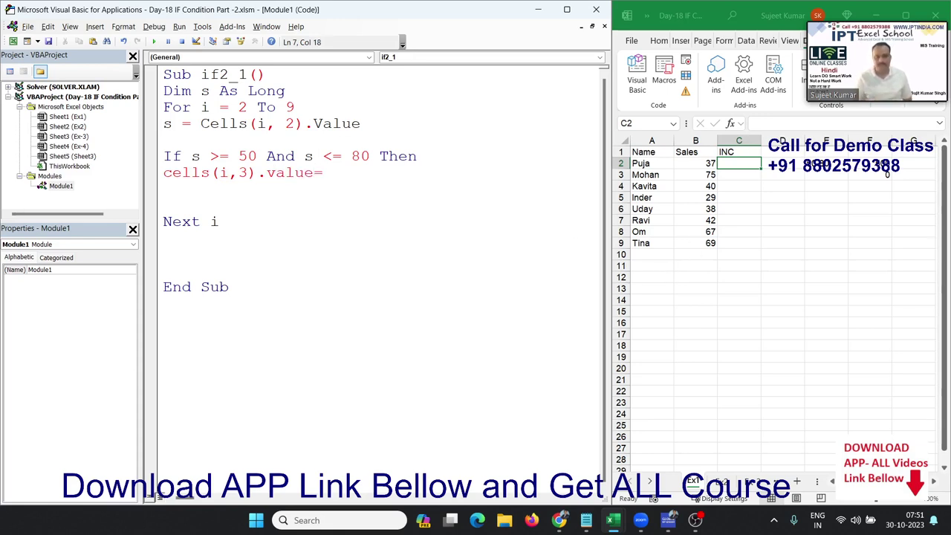
text(500)
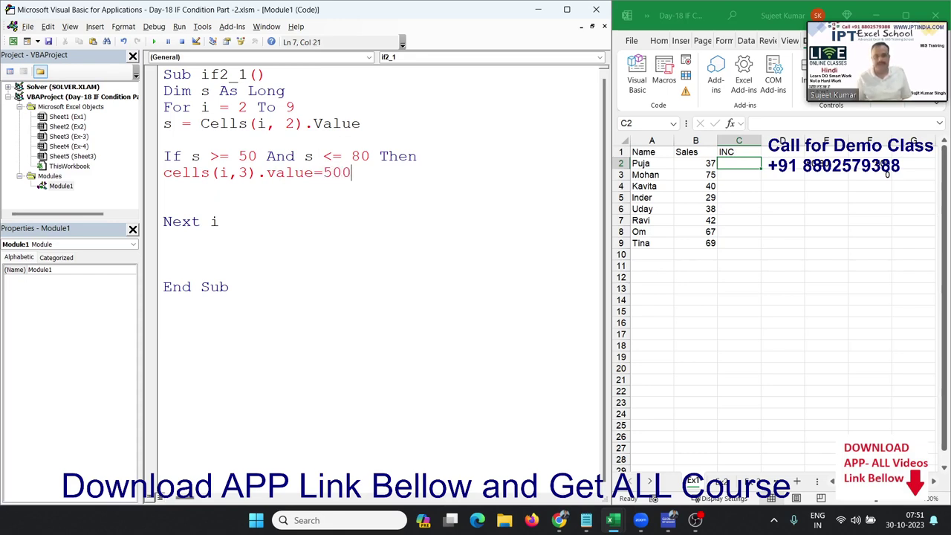
key(Return)
Step: Add an Else branch setting Cells(i, 3).Value = 0, close with End If, and run if2_1
text(els)
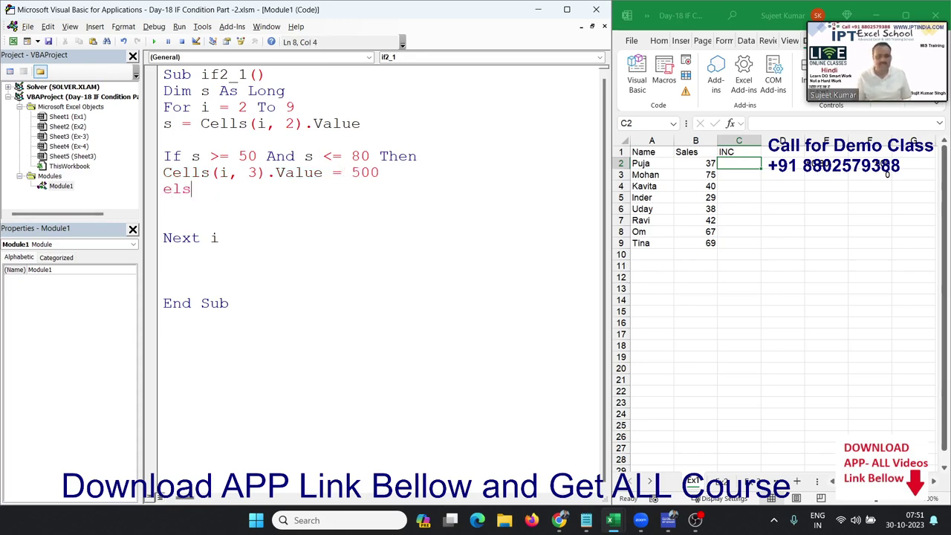
text(e)
key(Return)
key(shift+Up)
key(ctrl+c)
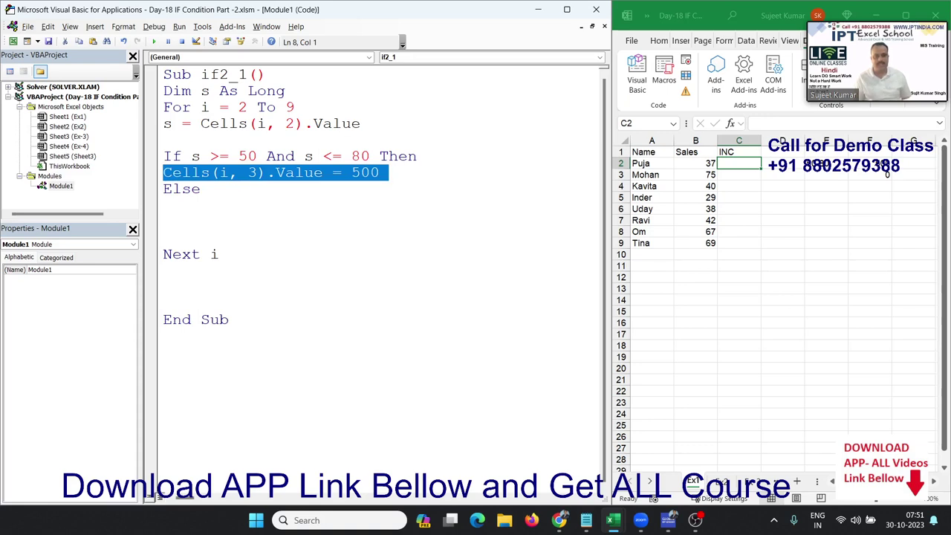
key(Down)
key(ctrl+v)
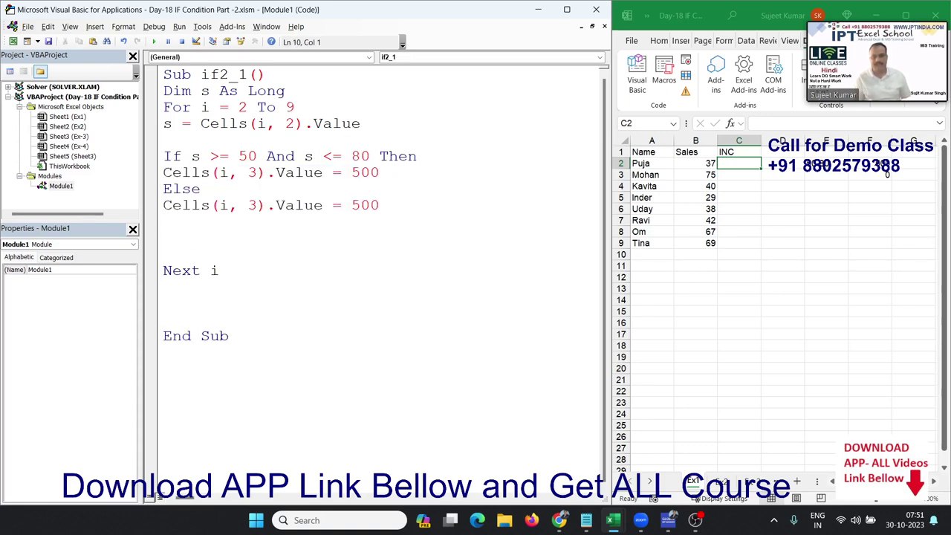
key(Left)
key(BackSpace)
key(BackSpace)
key(BackSpace)
text(0)
key(Down)
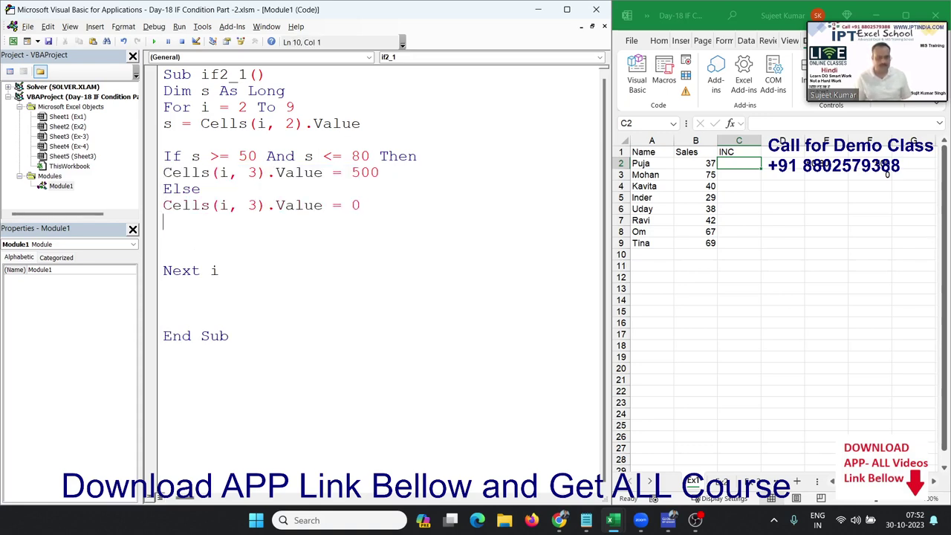
text(end )
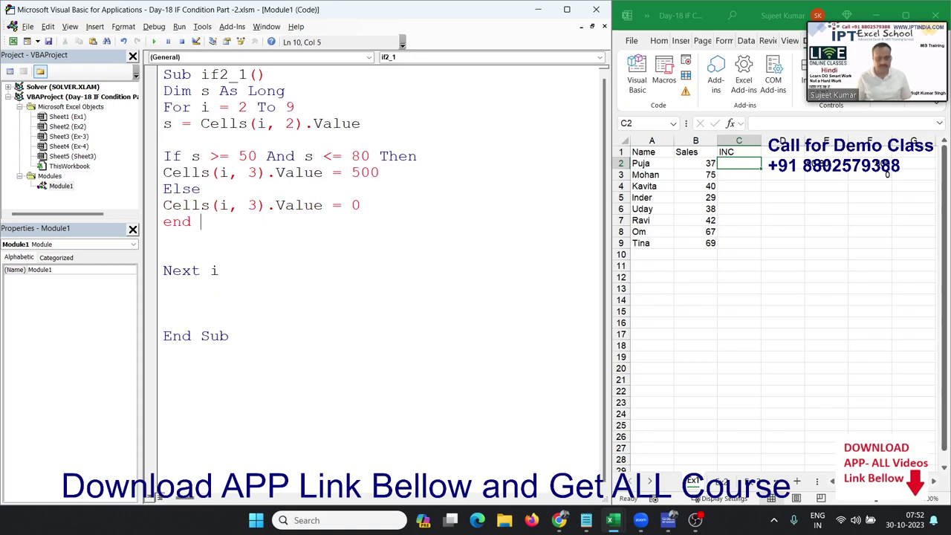
text(if)
key(Return)
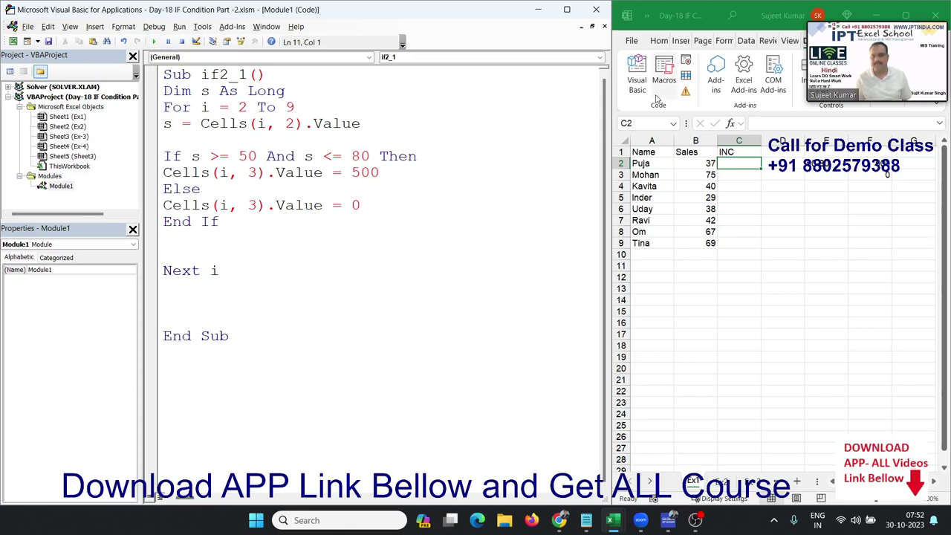
key(F5)
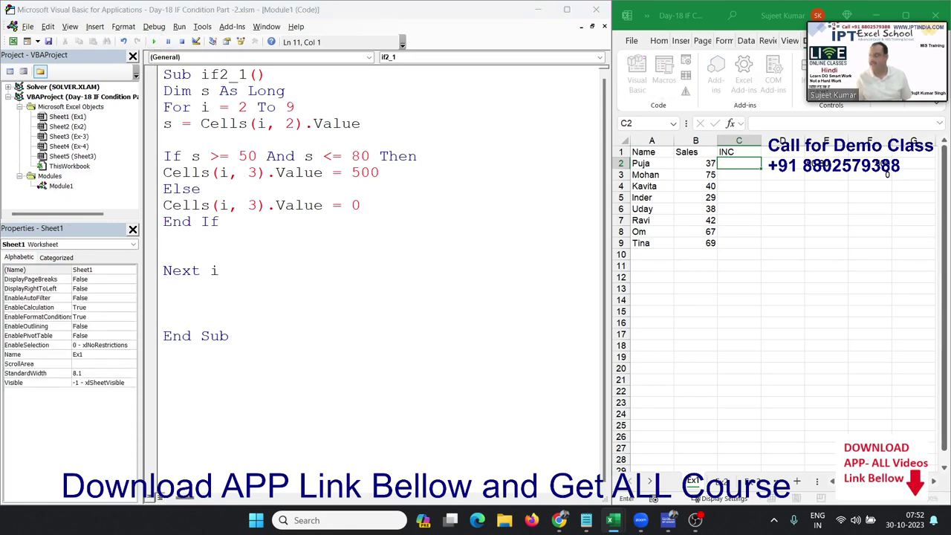
Step: Run if2_1 from the Macro dialog and check the 500/0 results in column C
drag(507, 129, 382, 106)
click(454, 142)
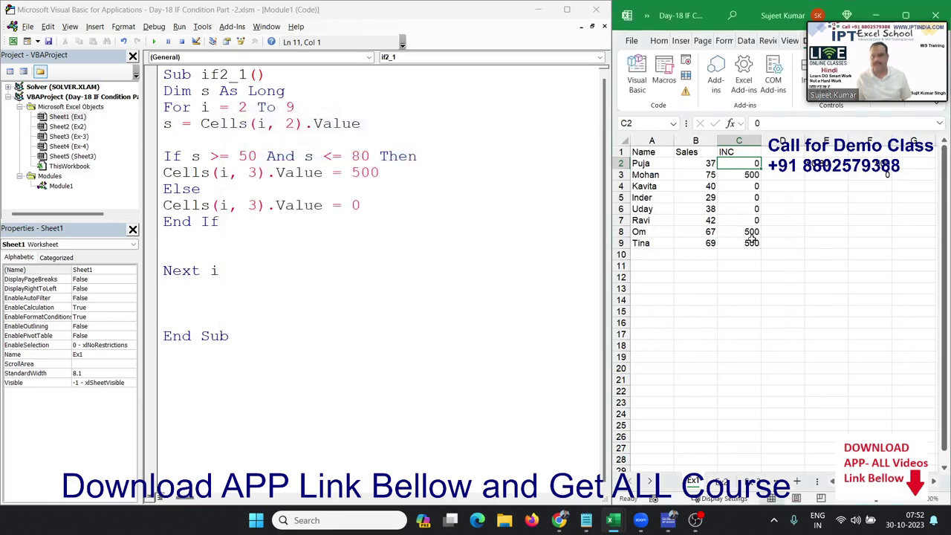
drag(752, 243, 741, 162)
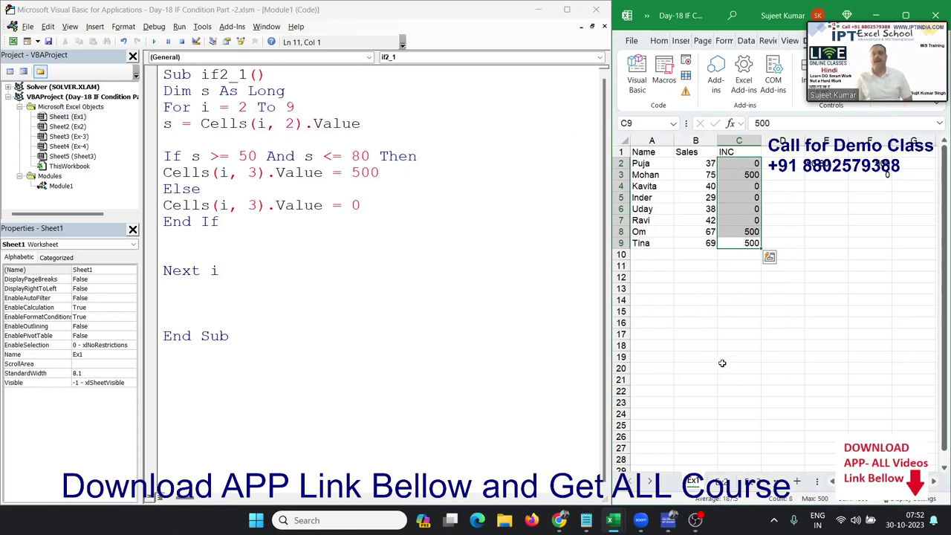
Step: Delete the blank code lines before Next i and before End Sub
click(243, 241)
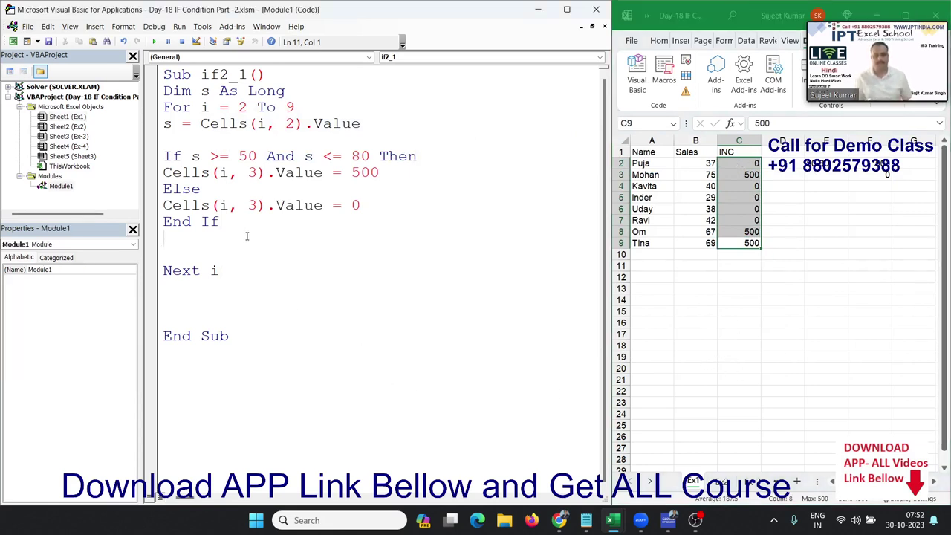
key(Delete)
key(Delete)
key(Down)
key(Down)
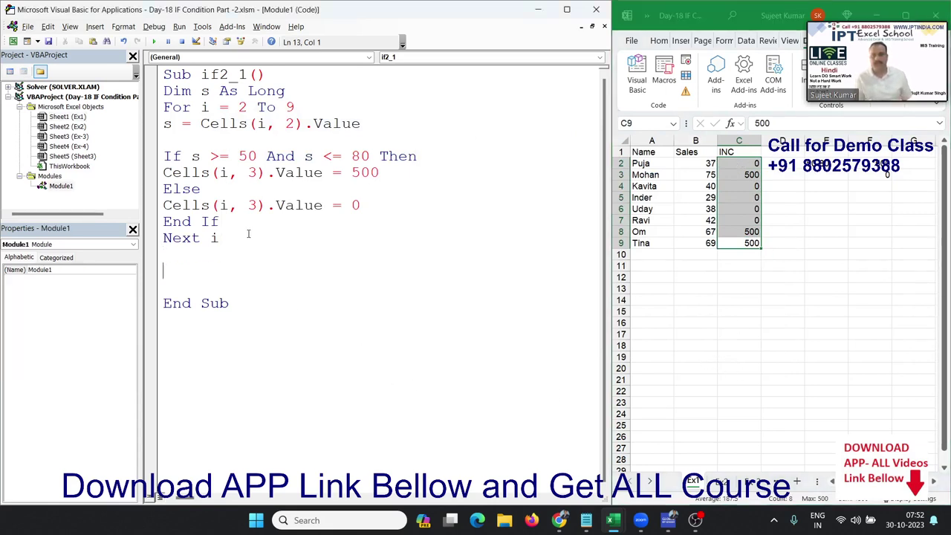
key(Delete)
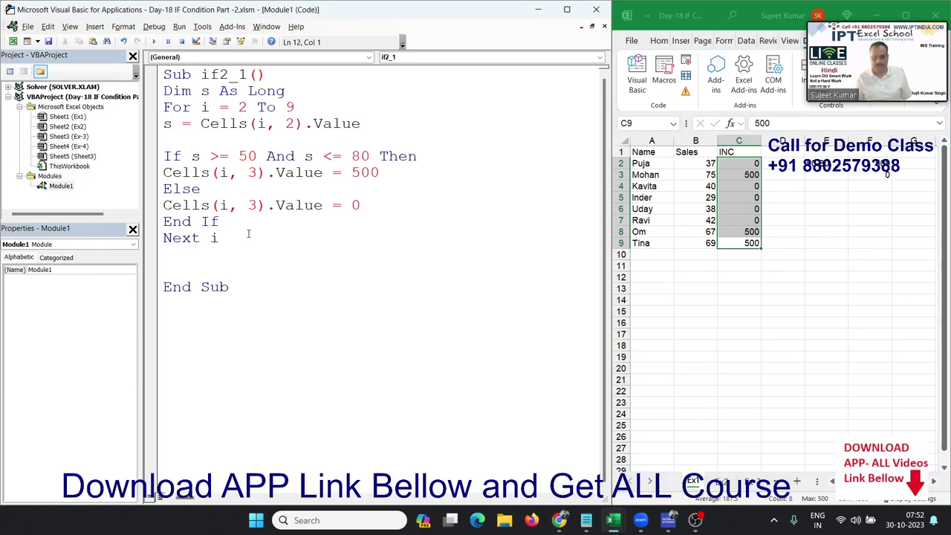
key(Delete)
key(Delete)
key(Down)
key(Down)
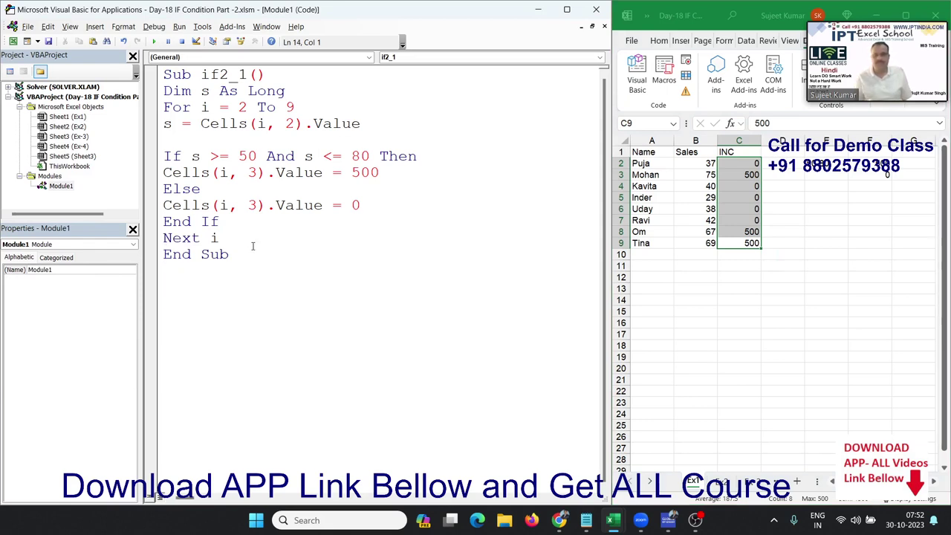
click(719, 493)
click(722, 483)
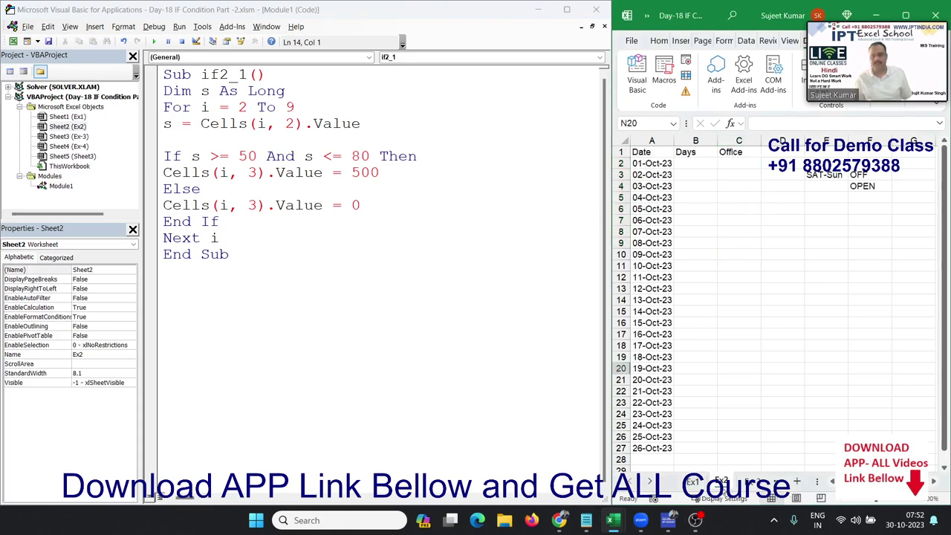
click(681, 336)
drag(640, 175, 654, 402)
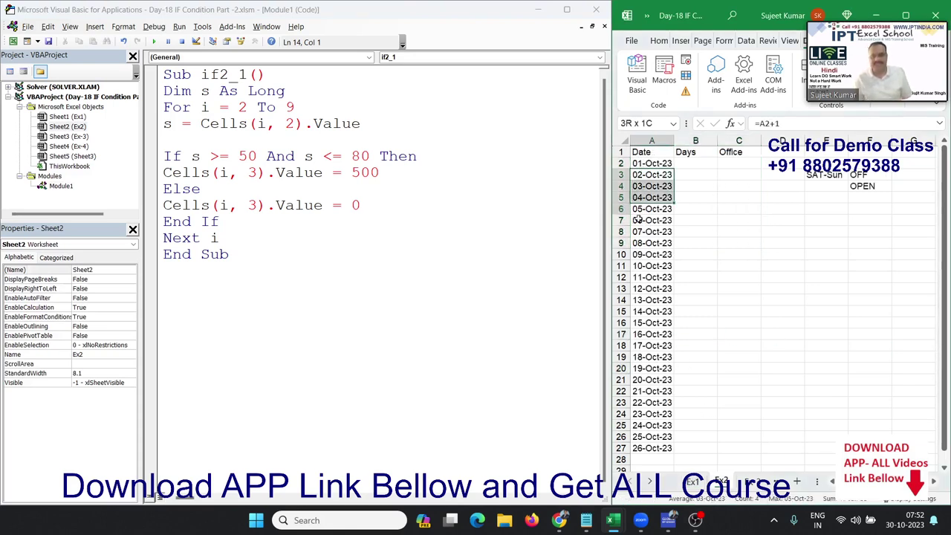
click(833, 192)
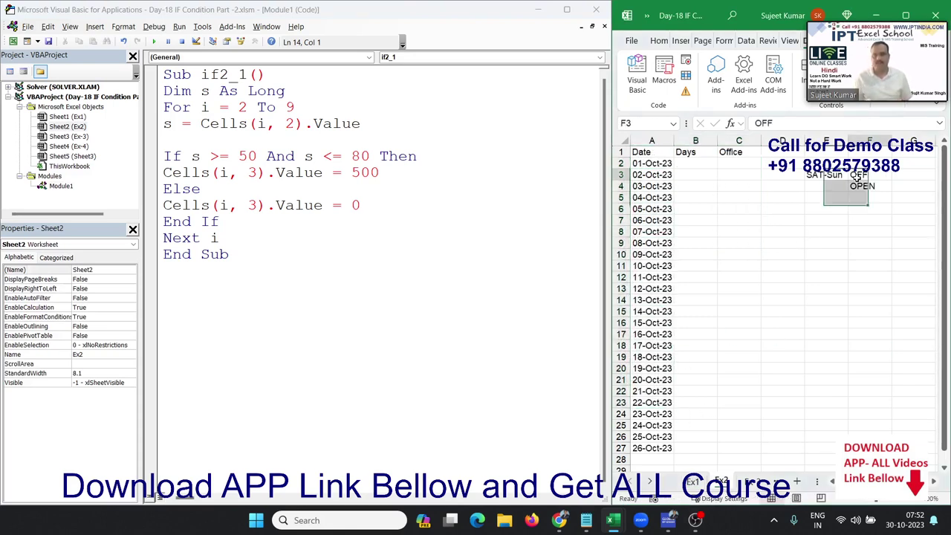
click(861, 186)
click(291, 289)
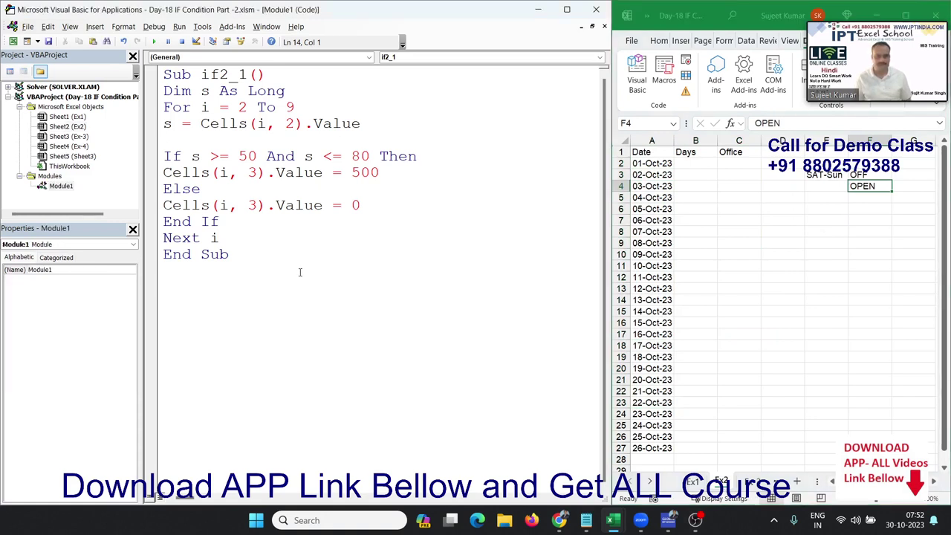
key(Return)
key(Return)
key(Return)
key(Return)
key(Return)
key(Return)
key(Return)
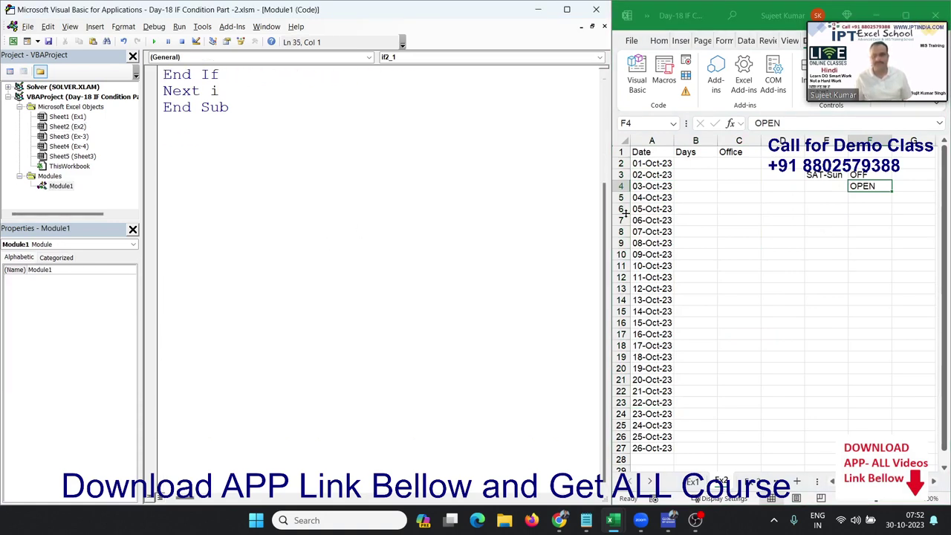
click(703, 164)
text(=)
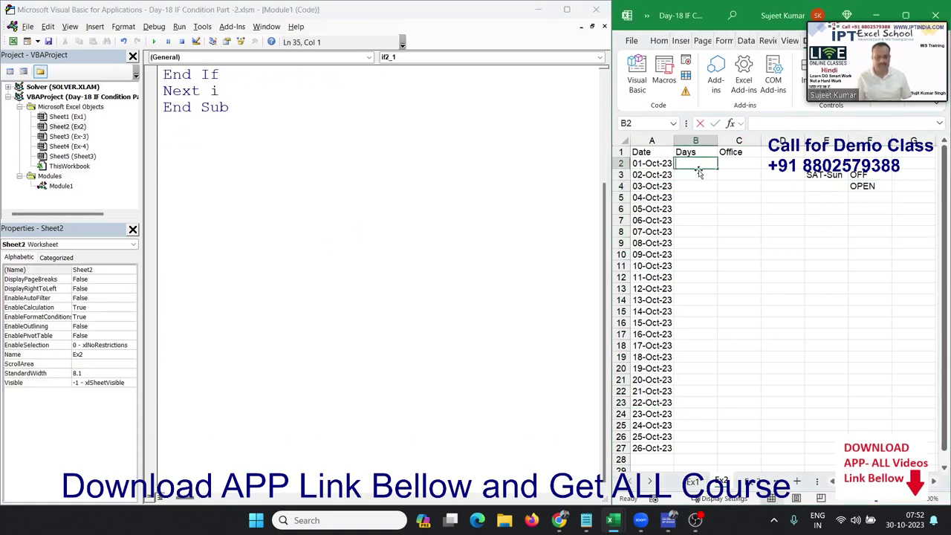
text(te)
key(Down)
key(Down)
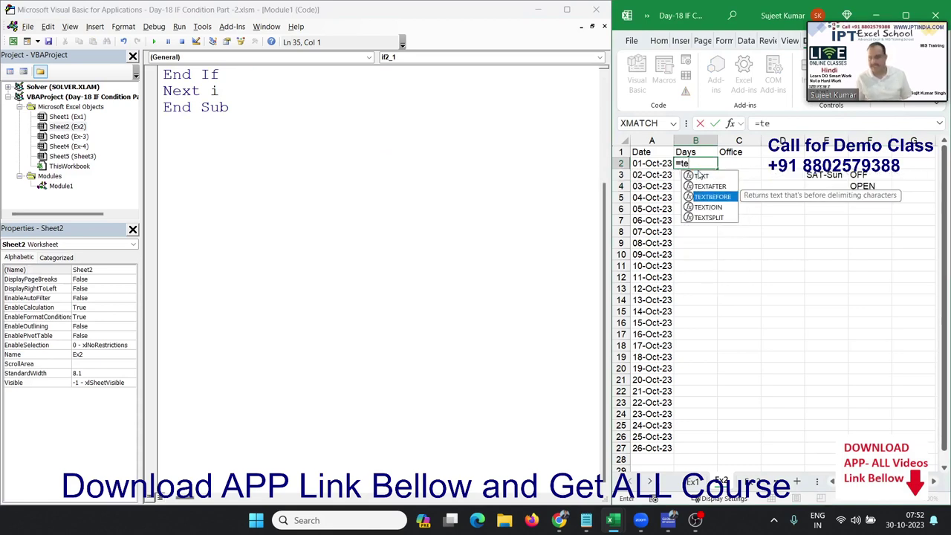
key(Down)
key(Up)
key(Up)
key(Up)
key(Tab)
text(A2)
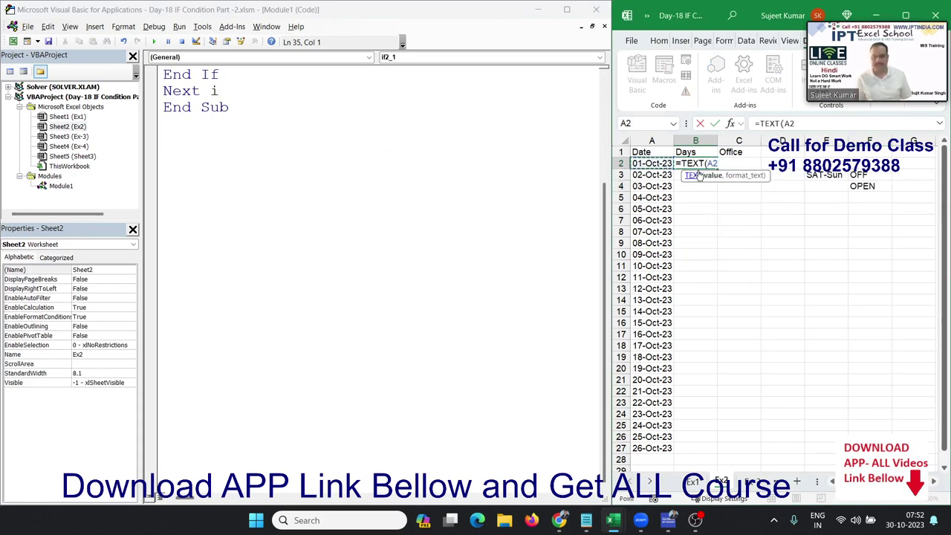
text(,"DD)
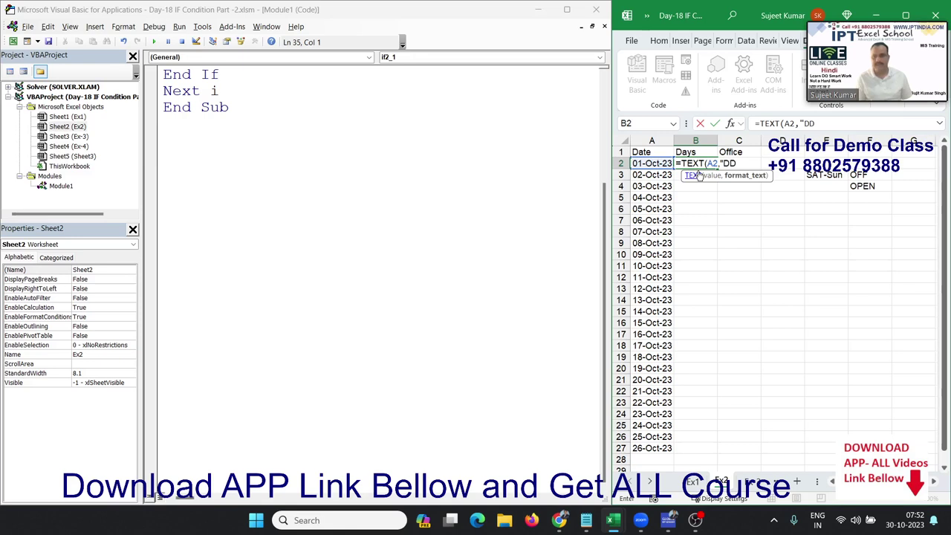
text(D"))
key(Return)
key(Up)
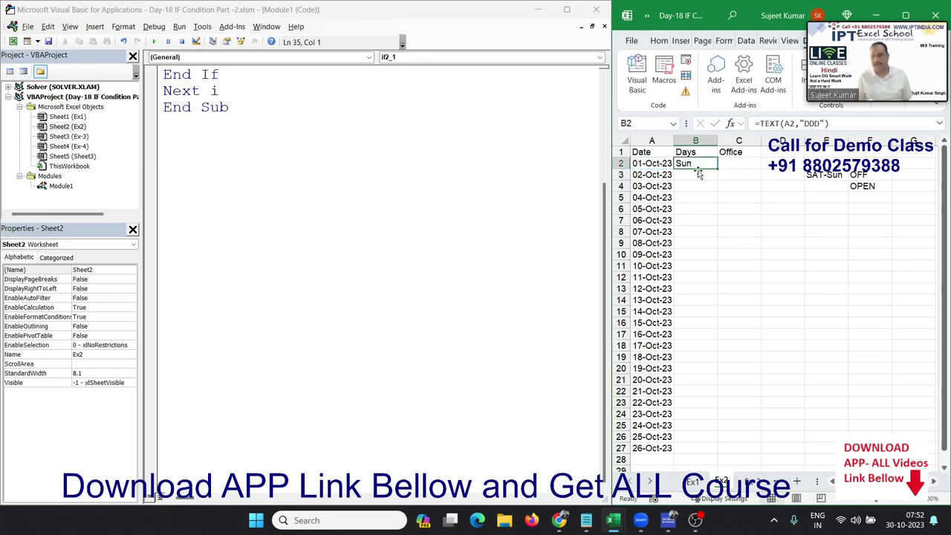
key(Delete)
click(229, 146)
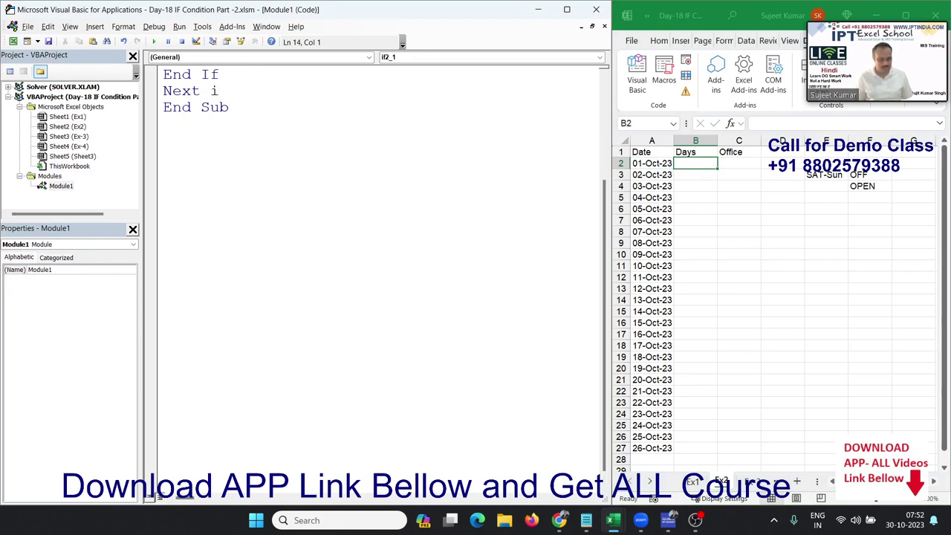
Step: Create a new Sub if2_2() procedure below End Sub with blank lines inside
text(sub if)
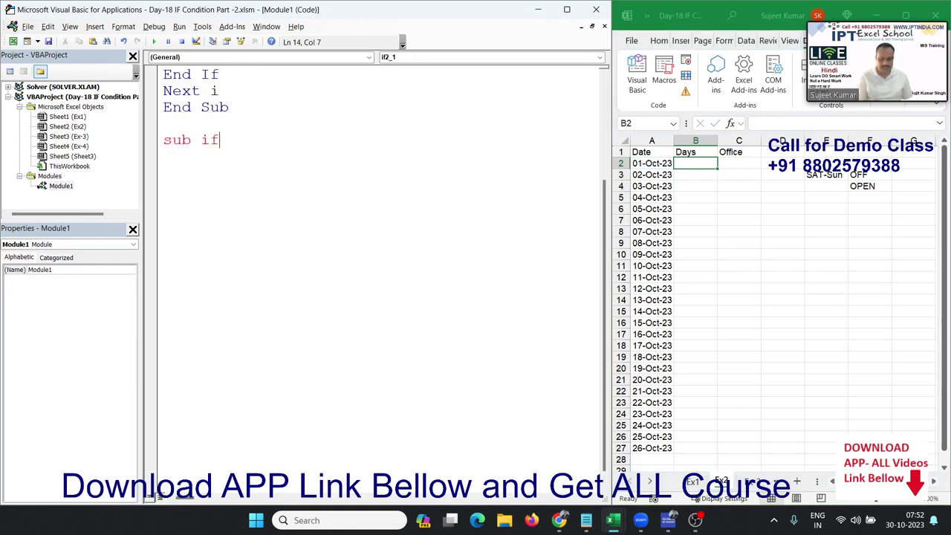
text(2_)
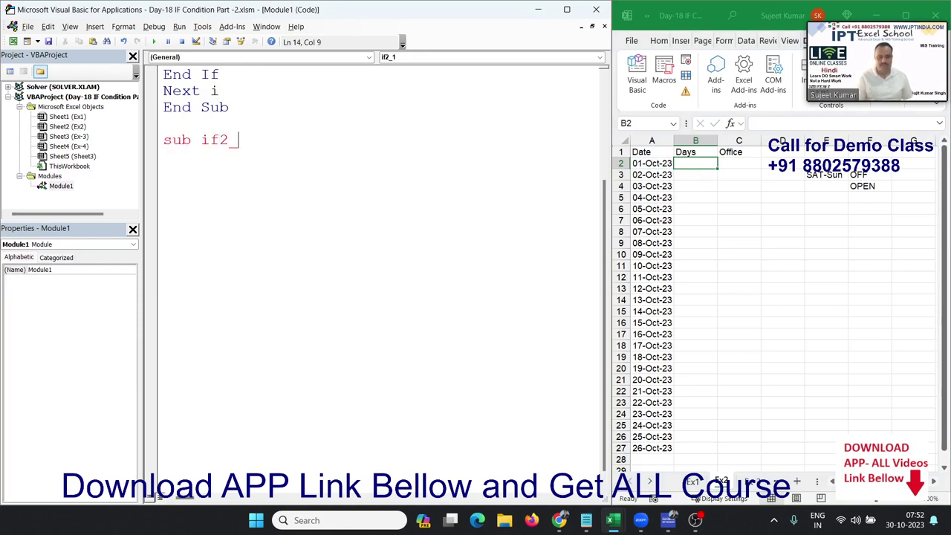
text(2())
key(Return)
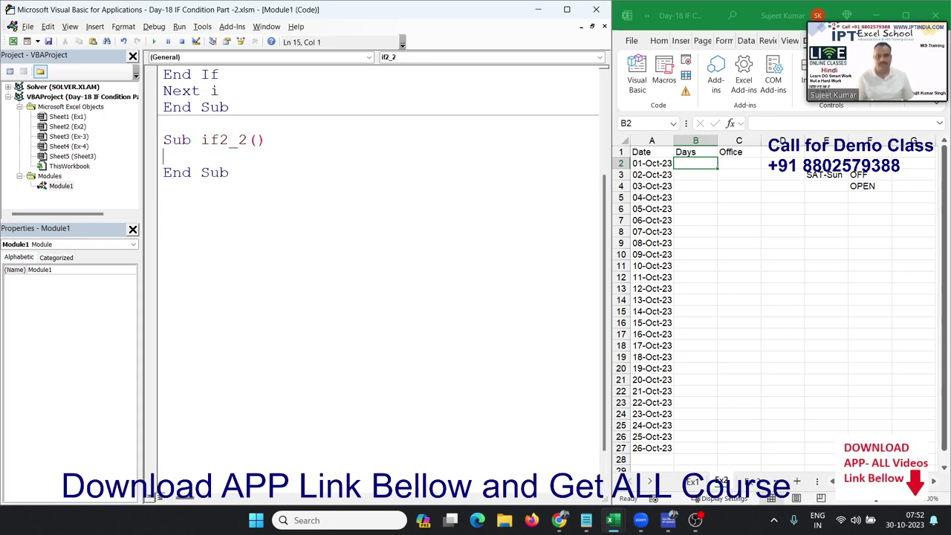
key(Return)
key(Return)
key(Up)
click(164, 171)
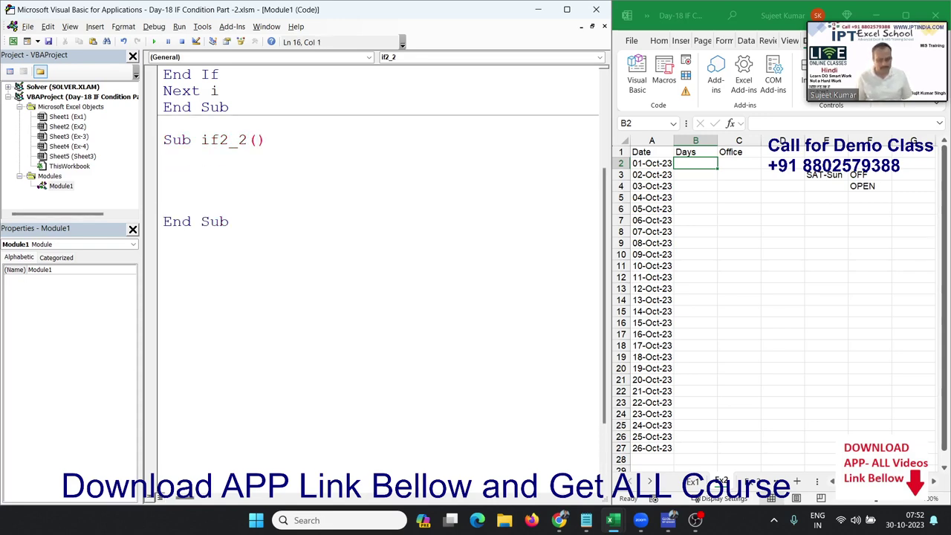
Step: Write For i = 2 To Range("A65000").End(xlUp).Row … Next i and begin a cells(i,2).value = format( line
text(for i  )
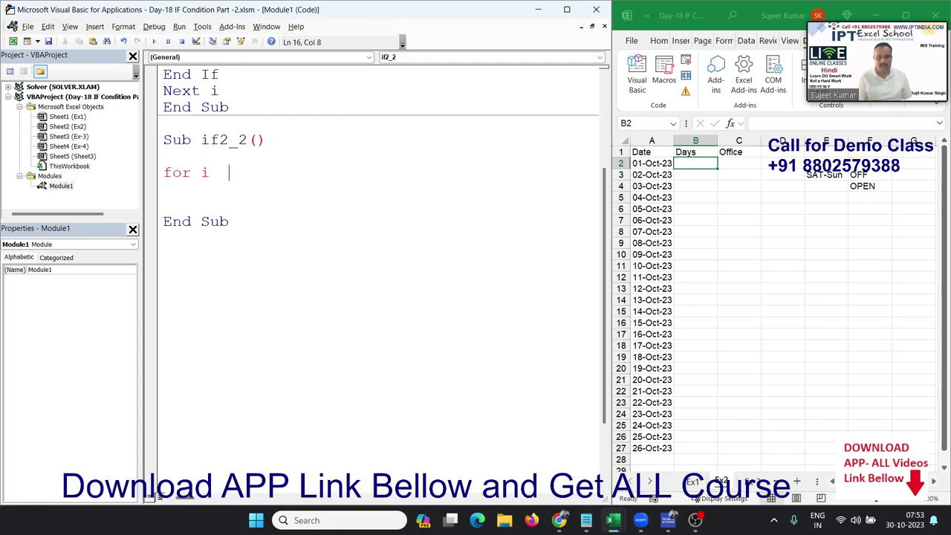
text(= 2)
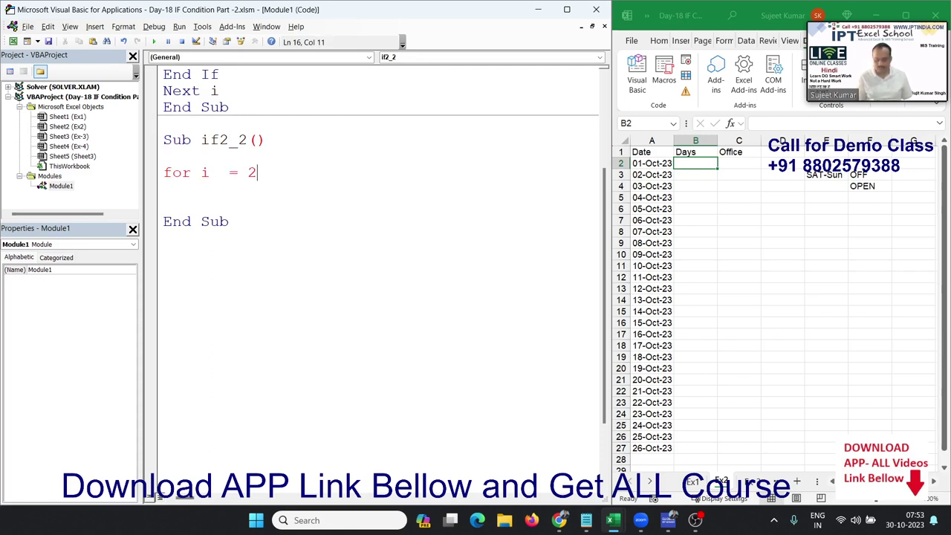
text( yo)
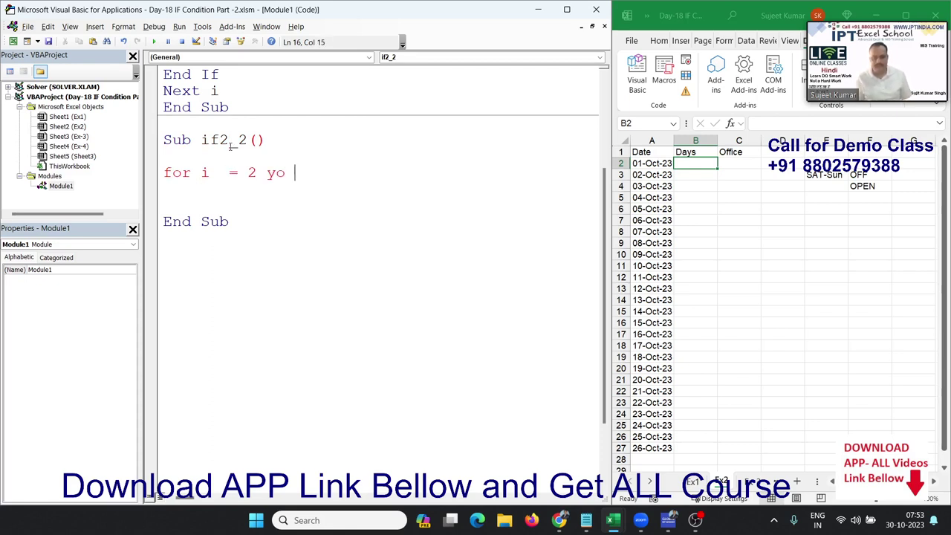
key(BackSpace)
key(BackSpace)
key(BackSpace)
text(to )
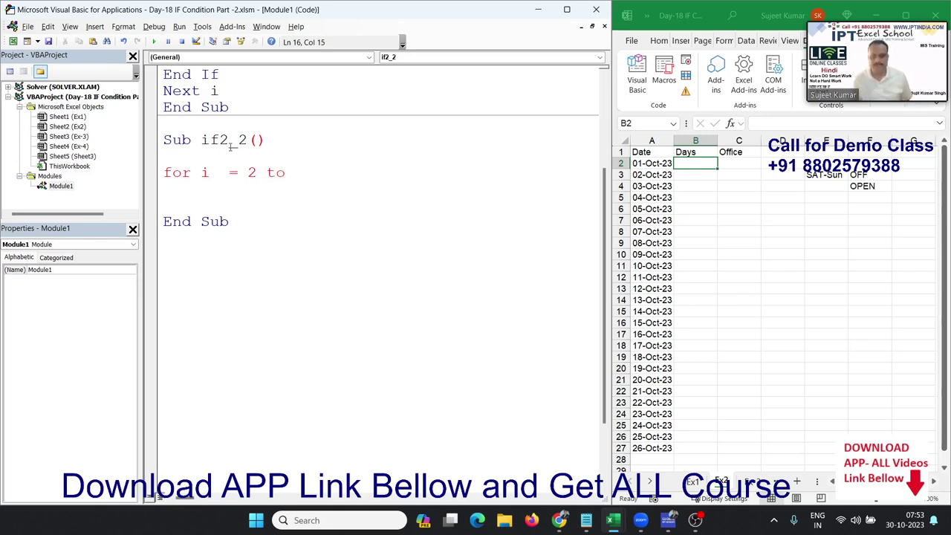
text(range)
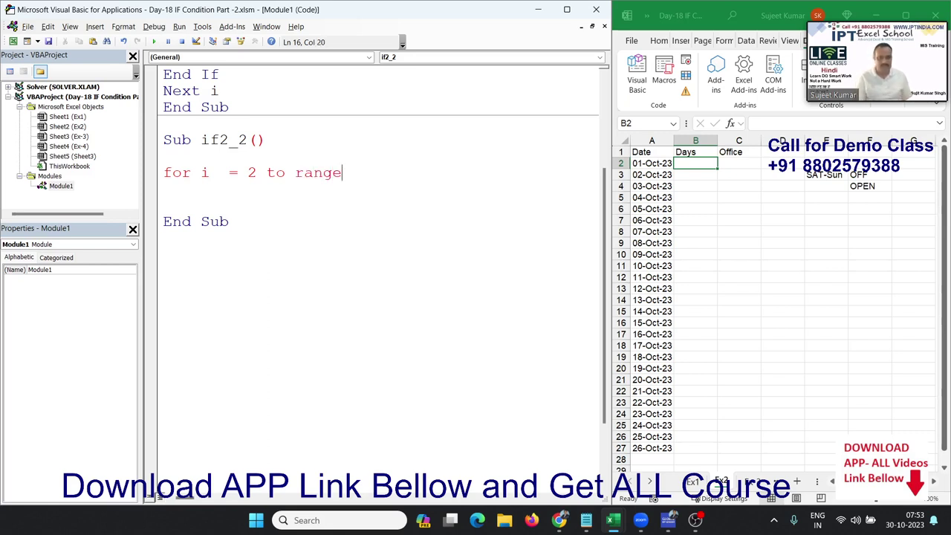
text(("A)
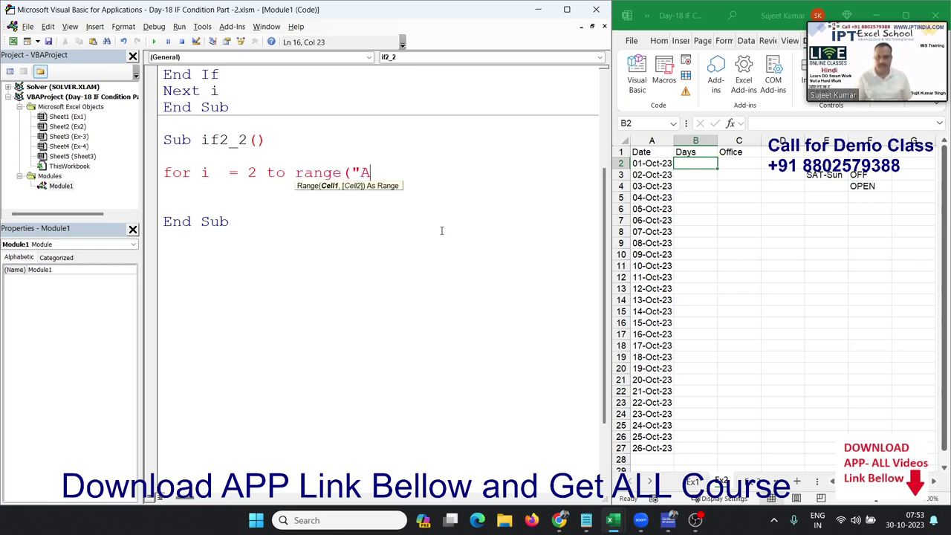
text(65000")
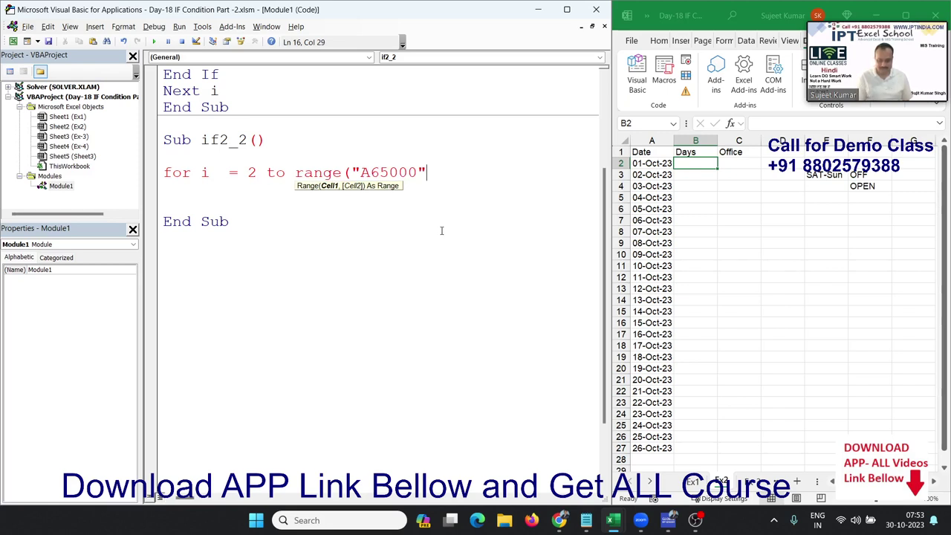
text().end()
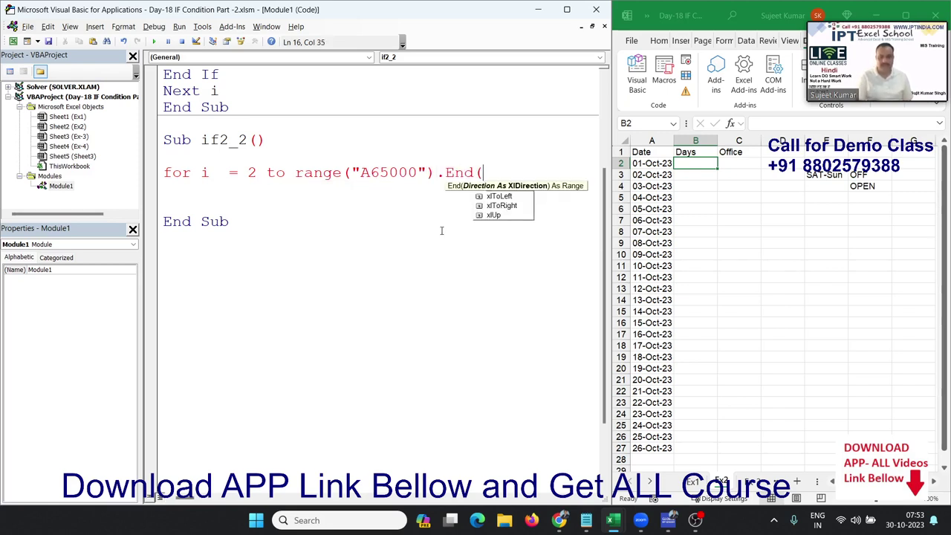
text(xlu)
key(Tab)
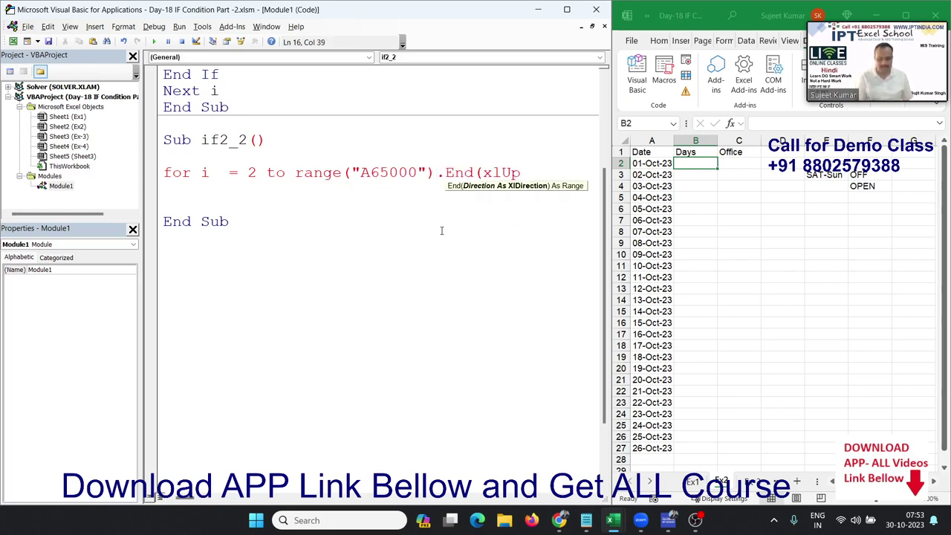
text().row)
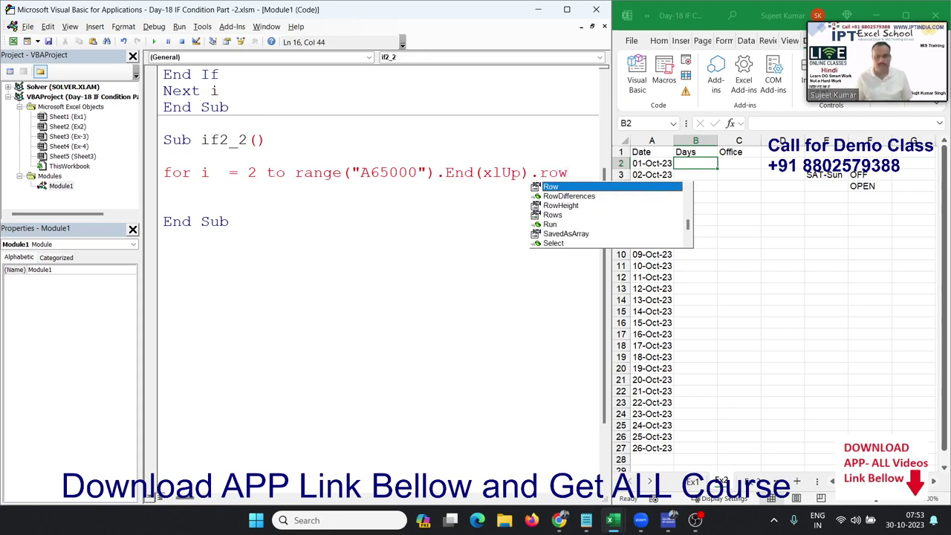
key(Return)
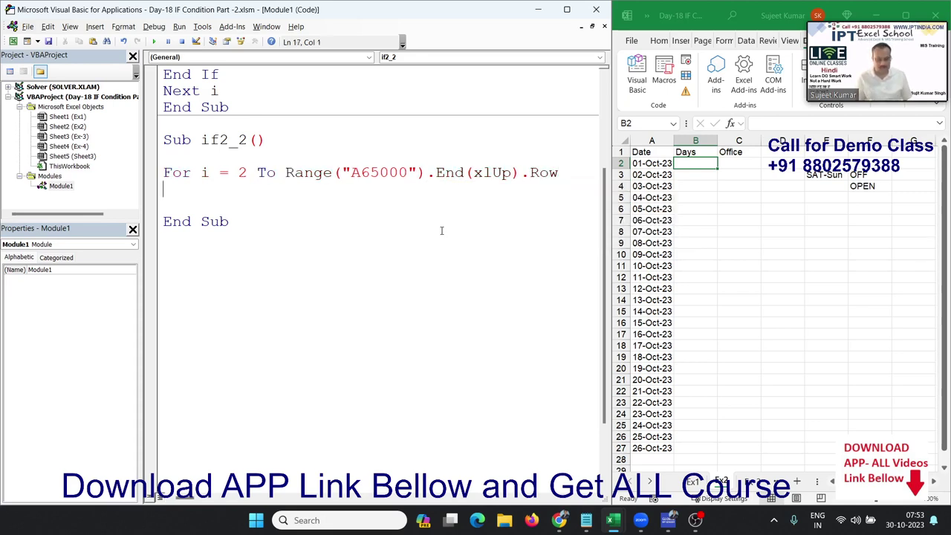
key(Return)
key(Return)
text(next )
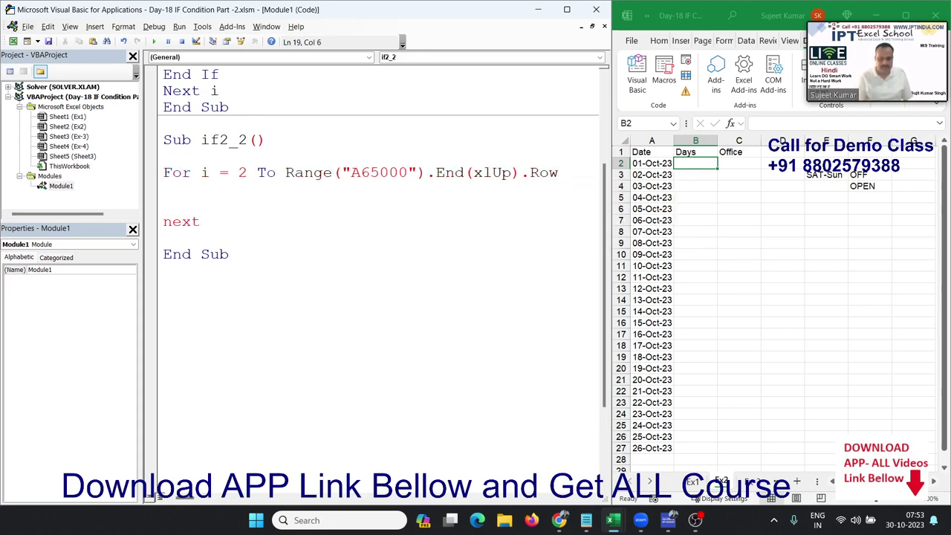
text(i)
key(Up)
key(Return)
key(Return)
key(Up)
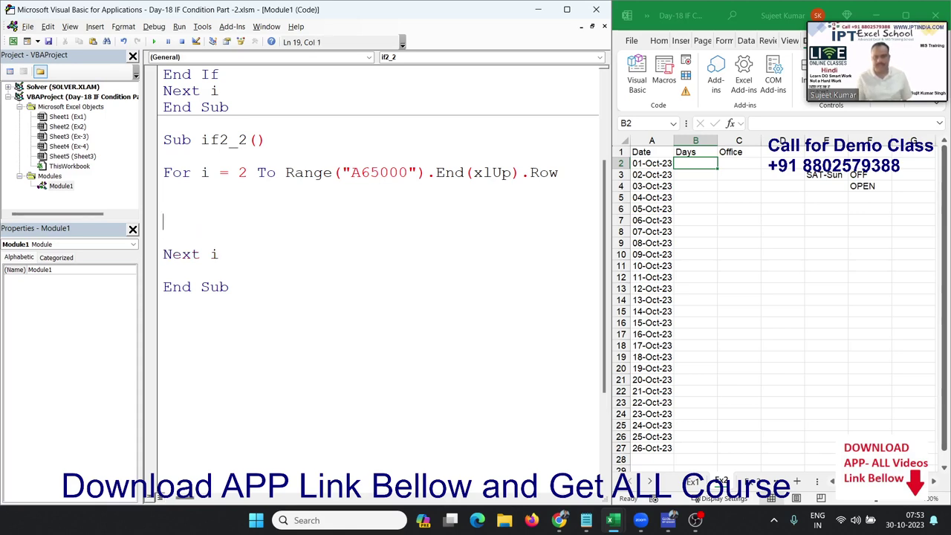
key(Up)
text(cells)
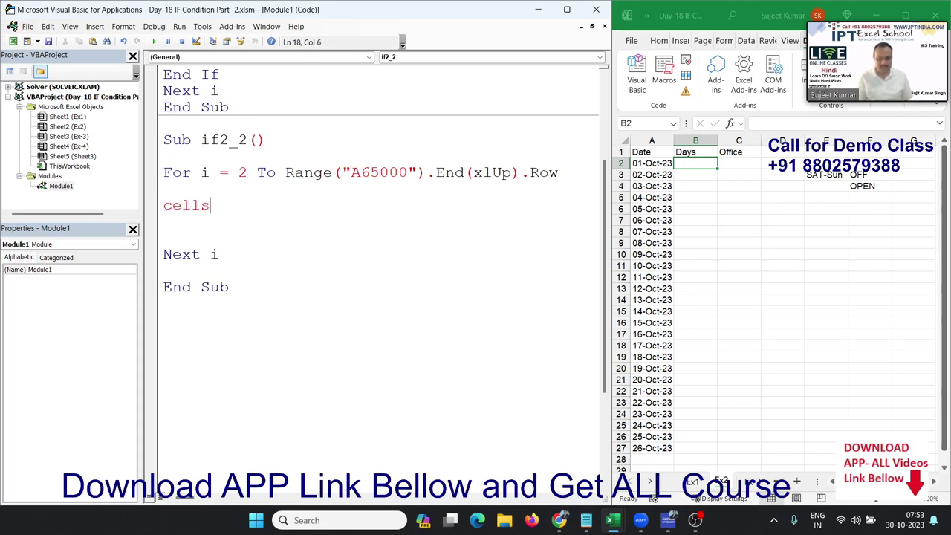
text((i)
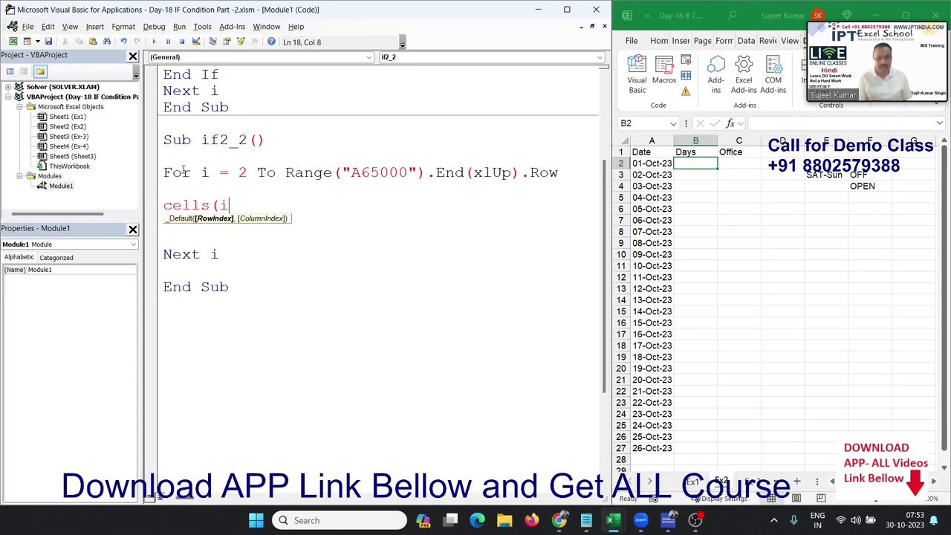
text(,2)
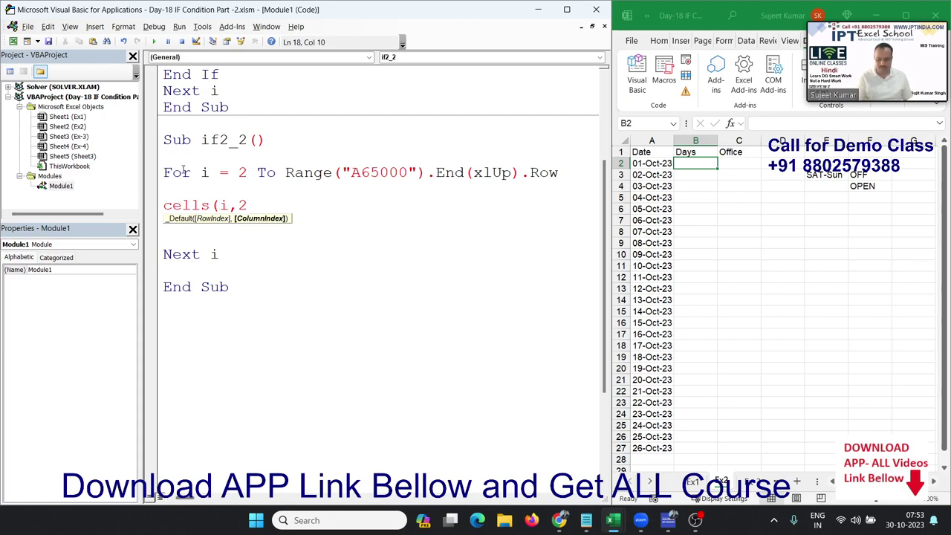
text().value )
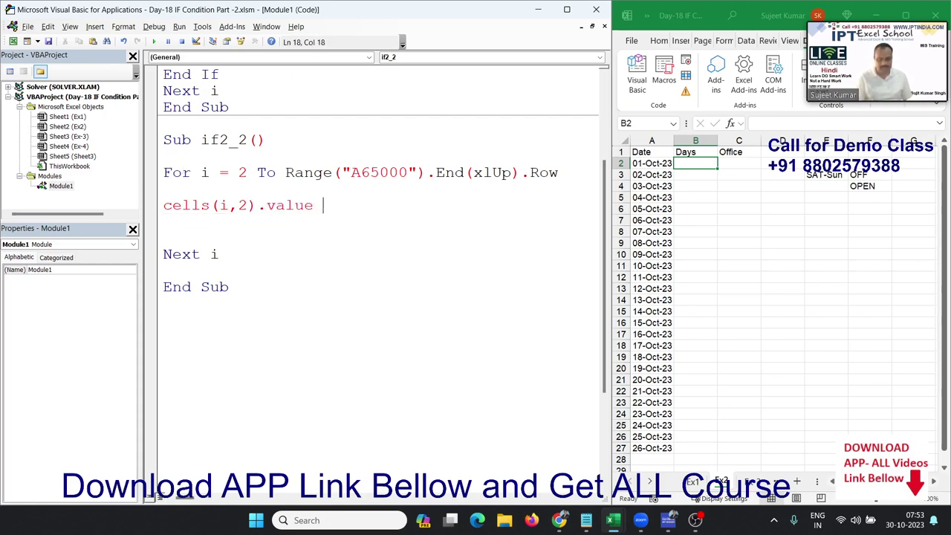
text(= fo)
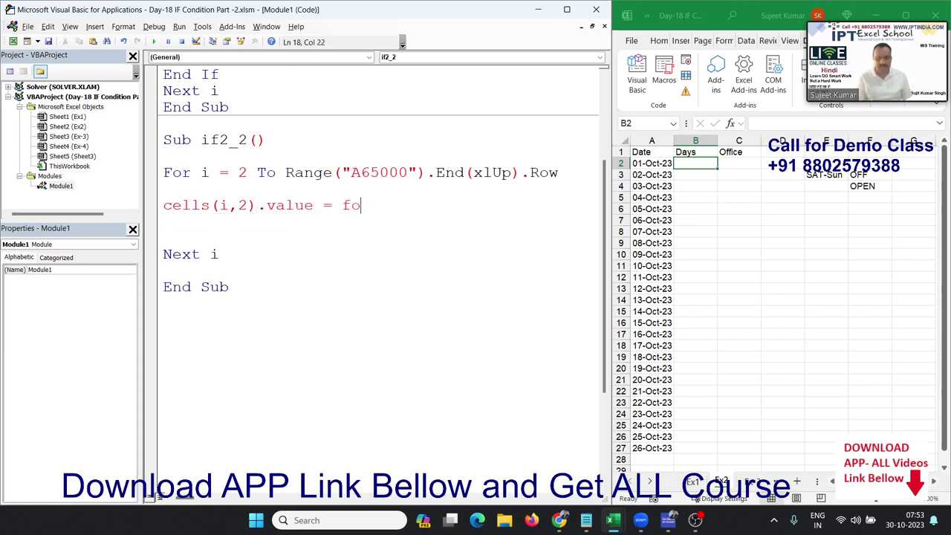
text(rmat)
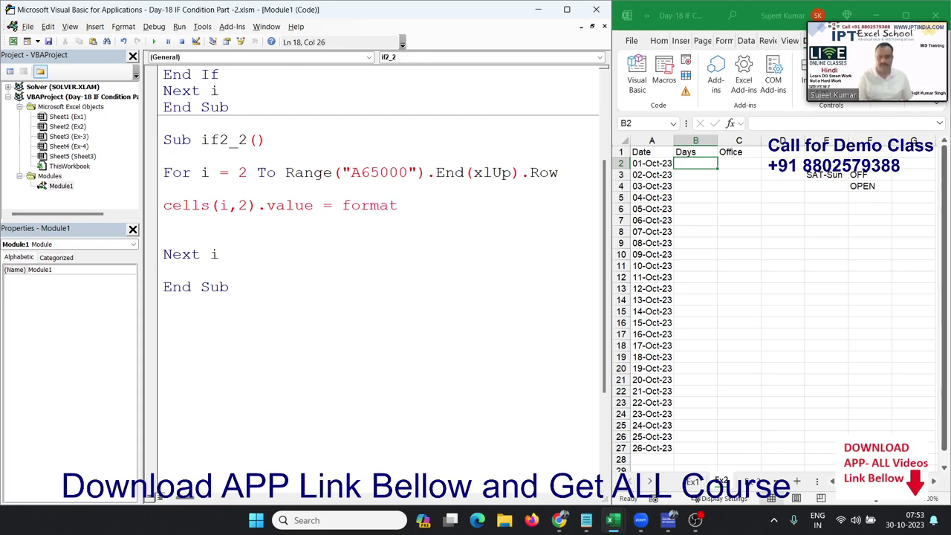
text(()
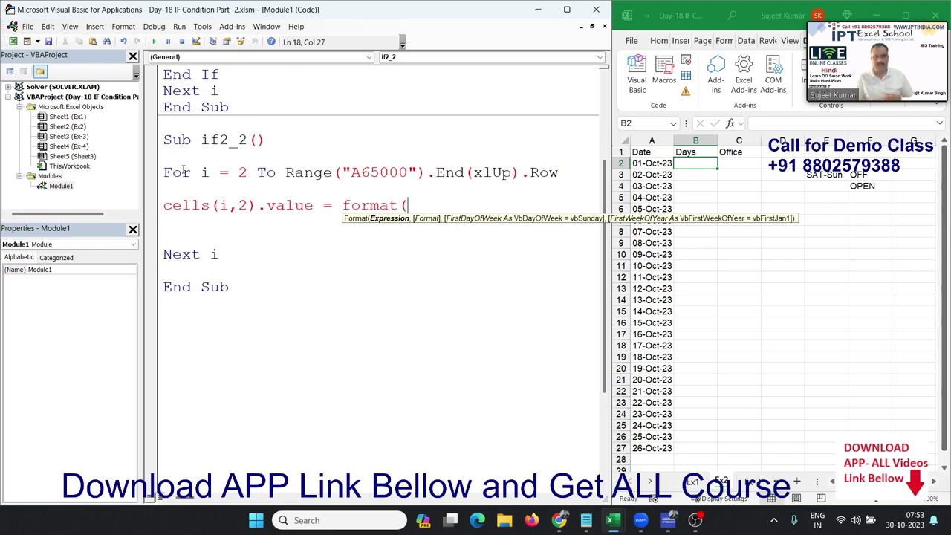
Step: Complete Cells(i, 2).Value = Format(Cells(i, 1).Value, "DDD") and run if2_2 to fill day names
text(c)
key(BackSpace)
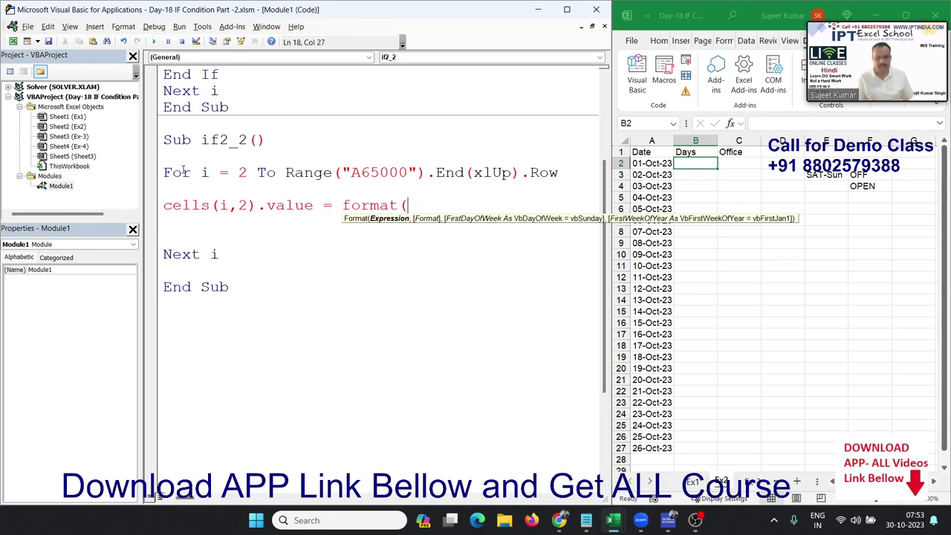
text(cells)
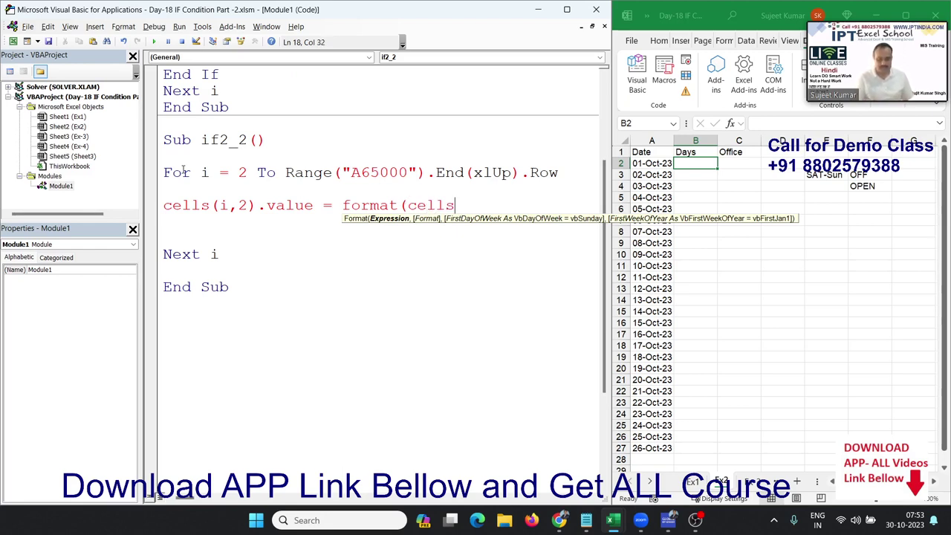
text((i,)
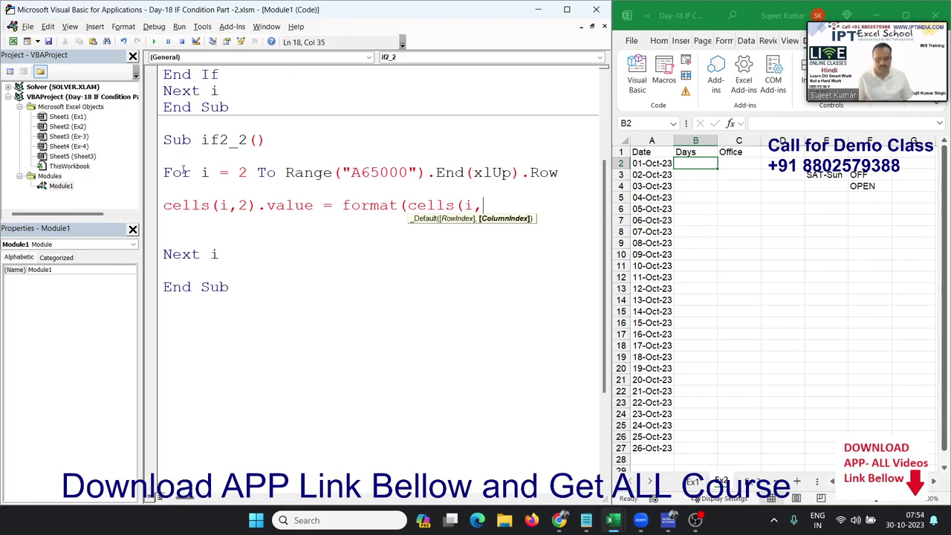
text(2)
text(1))
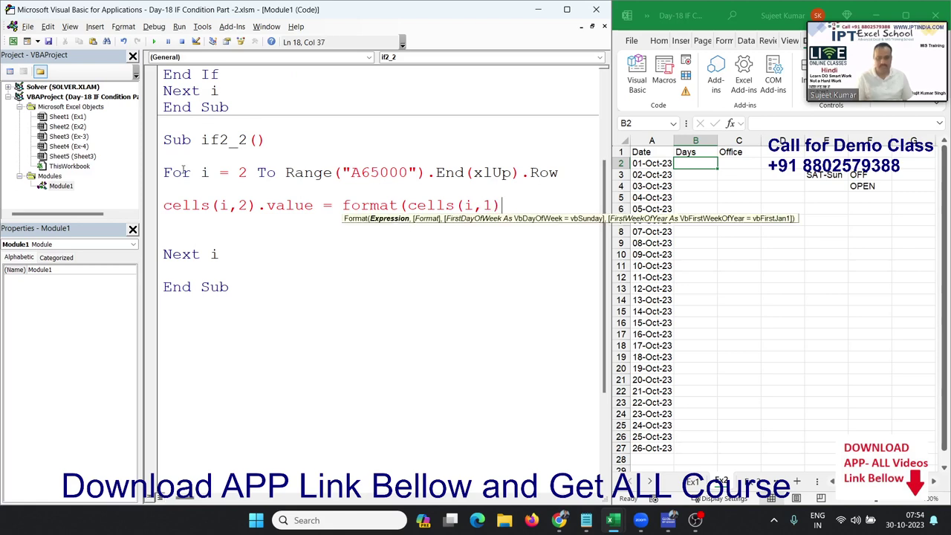
text(.value)
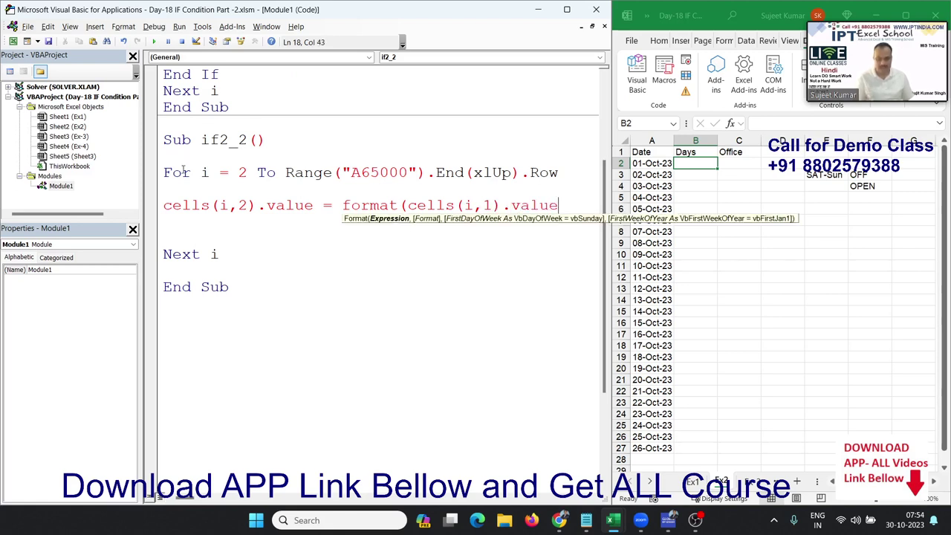
text(,"DD)
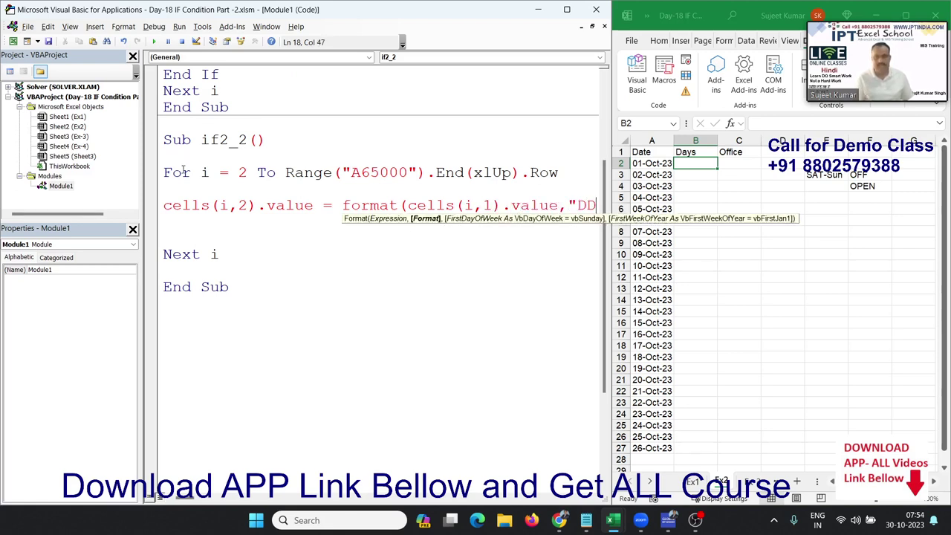
text(D")
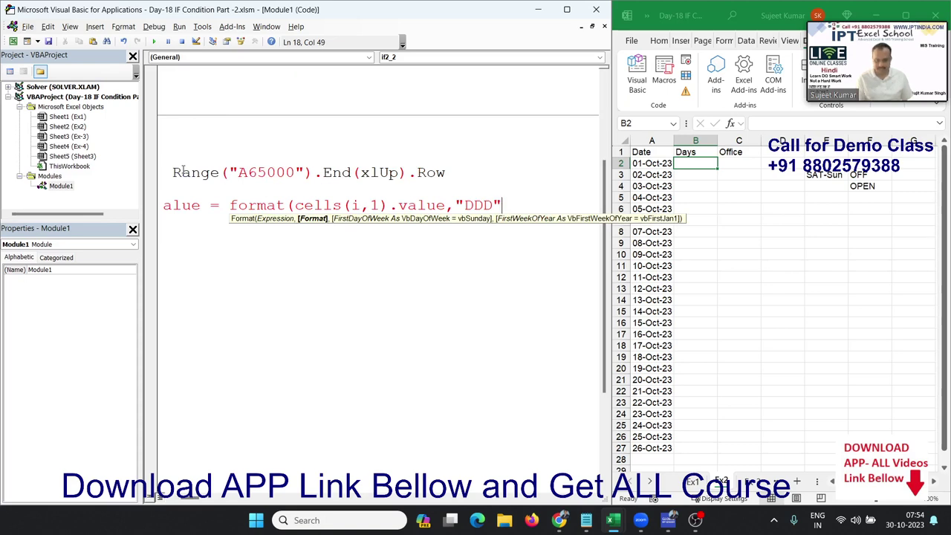
key(Return)
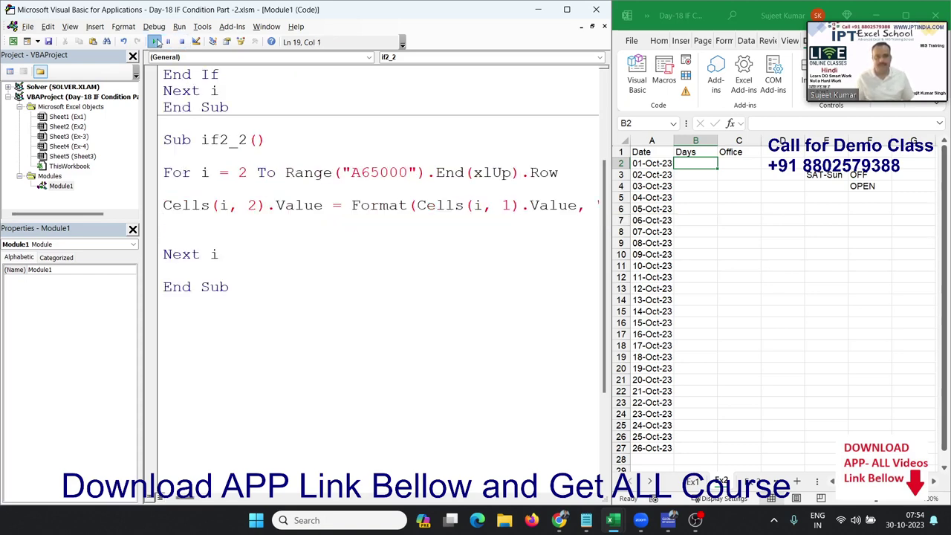
click(155, 41)
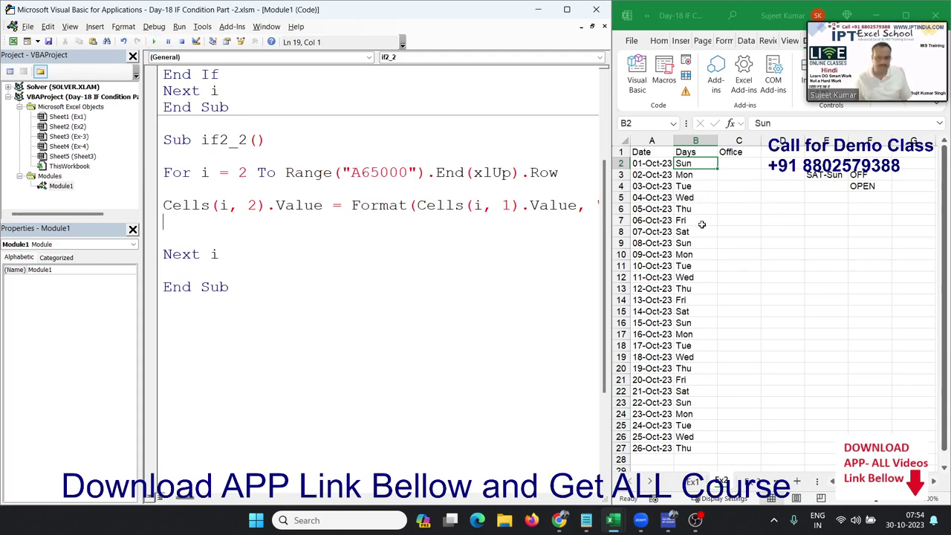
Step: Declare d As String directly under Sub if2_2()
key(Return)
key(Return)
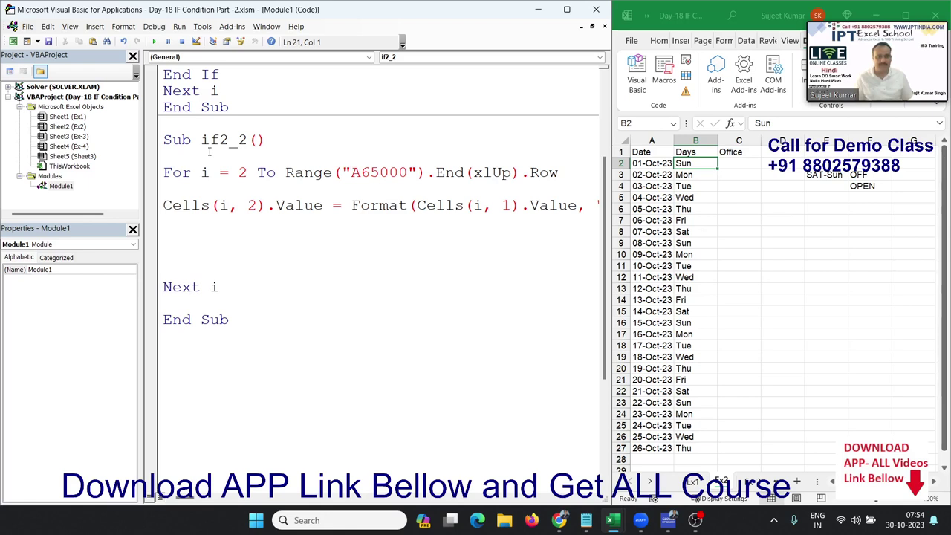
click(209, 153)
text(di)
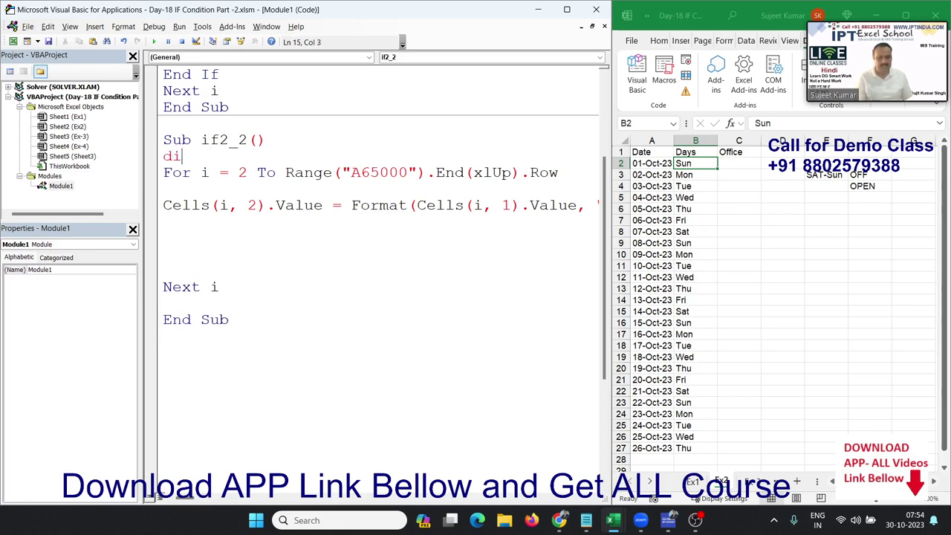
text(m d as )
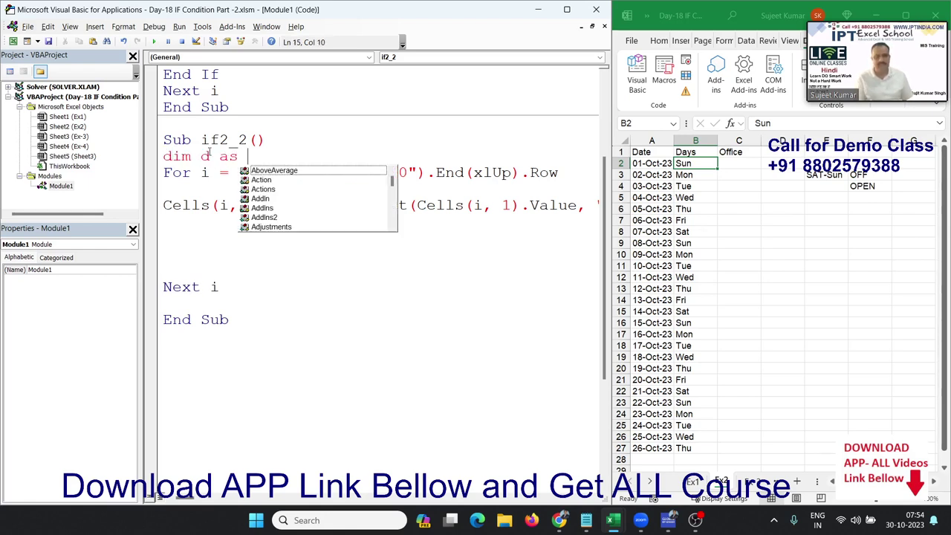
text(str)
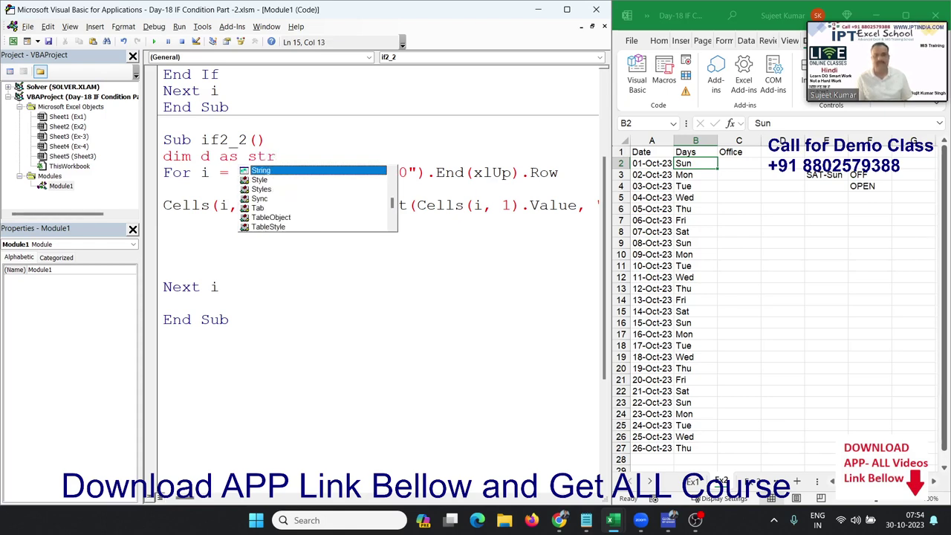
key(BackSpace)
key(BackSpace)
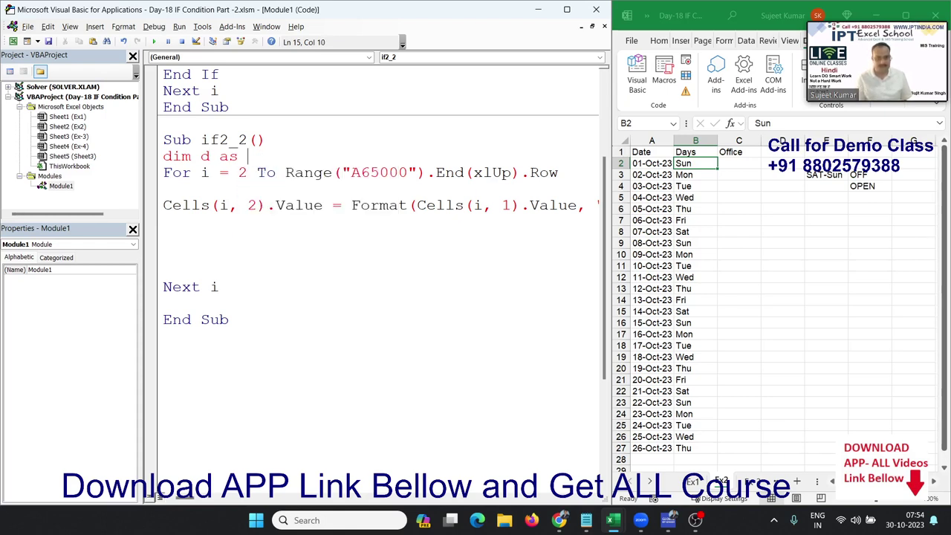
key(BackSpace)
text(s Str)
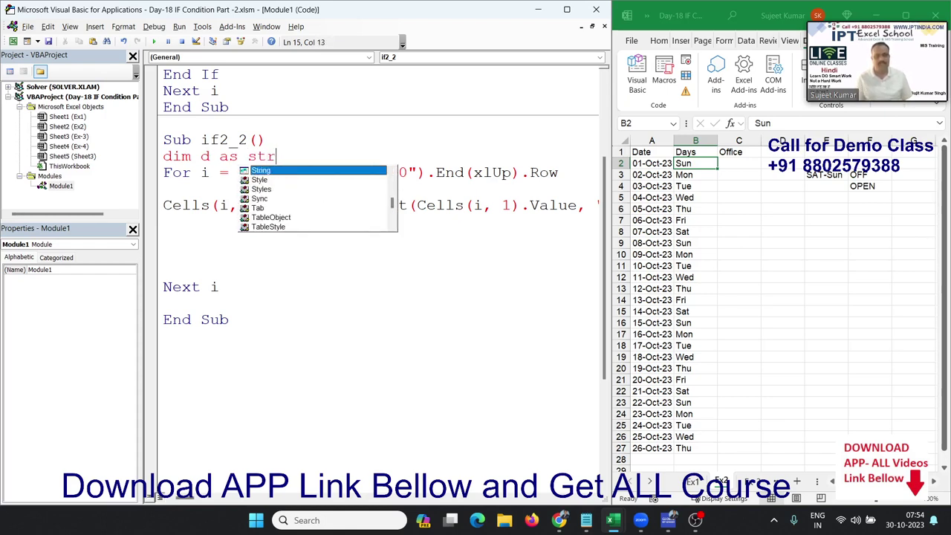
key(Tab)
key(Down)
key(Down)
key(Down)
key(Down)
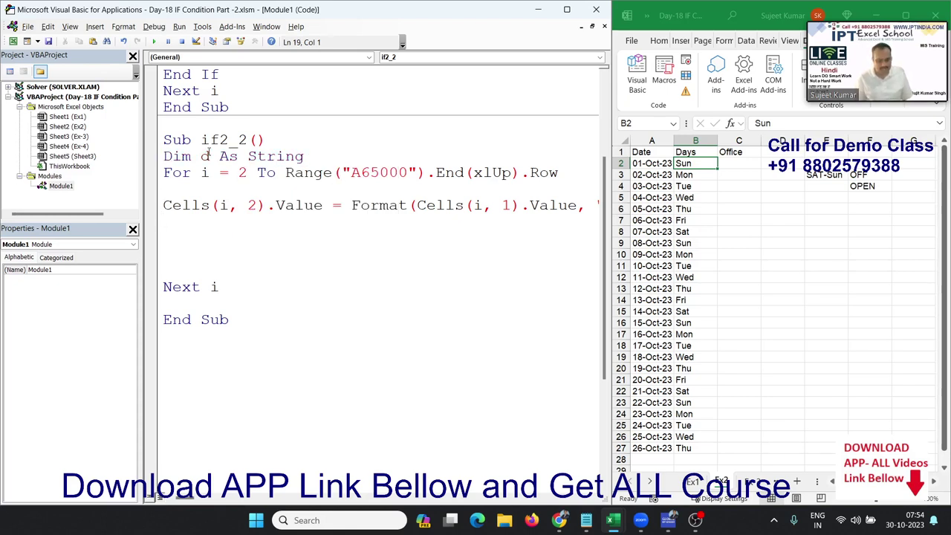
Step: Set d = Format(Cells(i, 1).Value, "DDD") inside the loop by pasting the copied expression
text(d=)
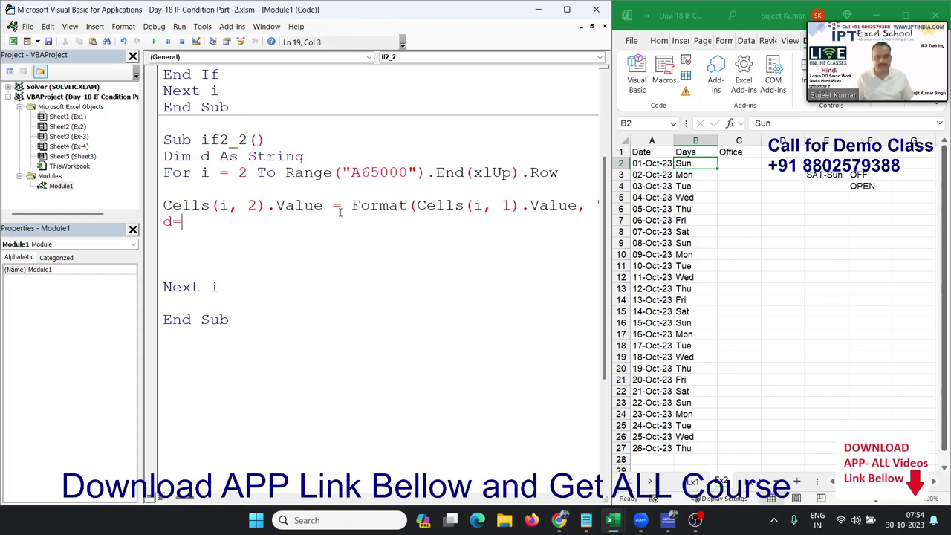
click(354, 204)
key(Return)
drag(351, 205, 602, 212)
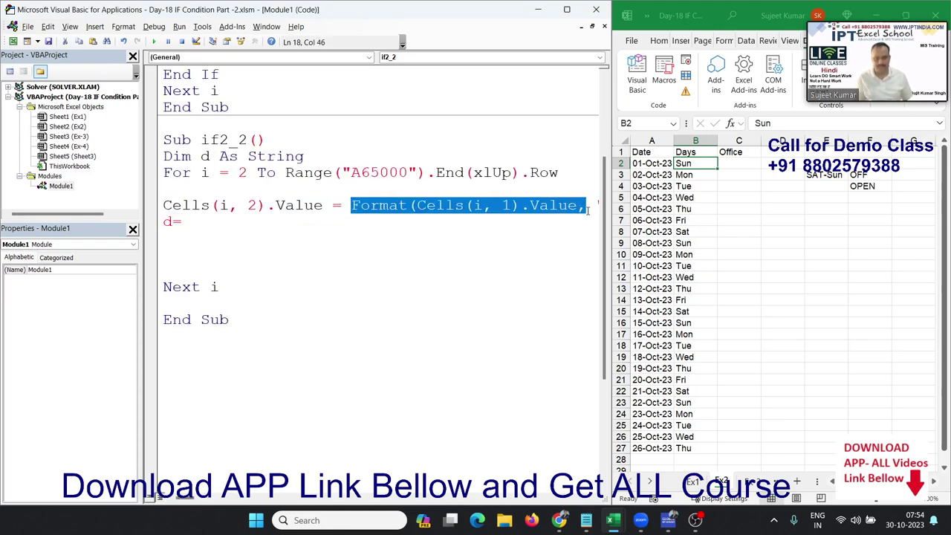
click(305, 244)
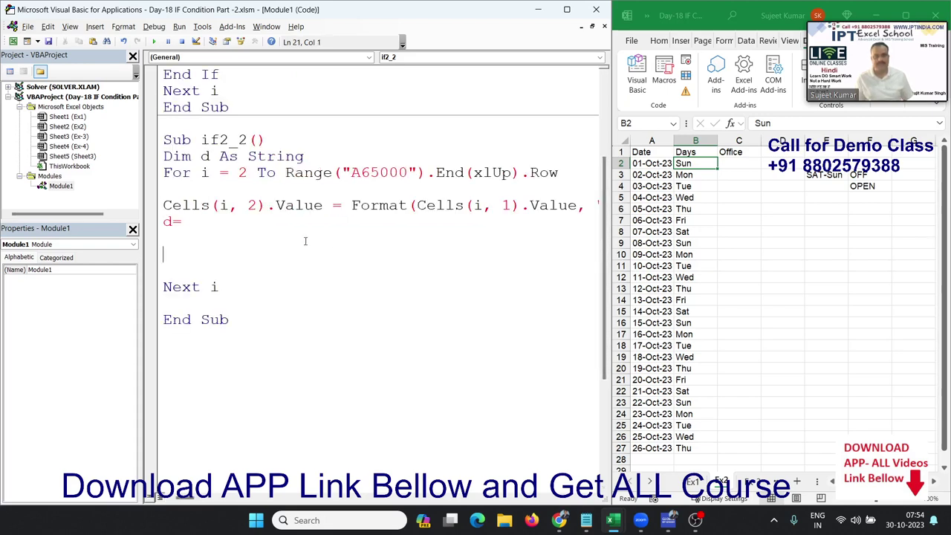
click(258, 215)
text(Format(Cells(i, 1).Value, "DDD"))
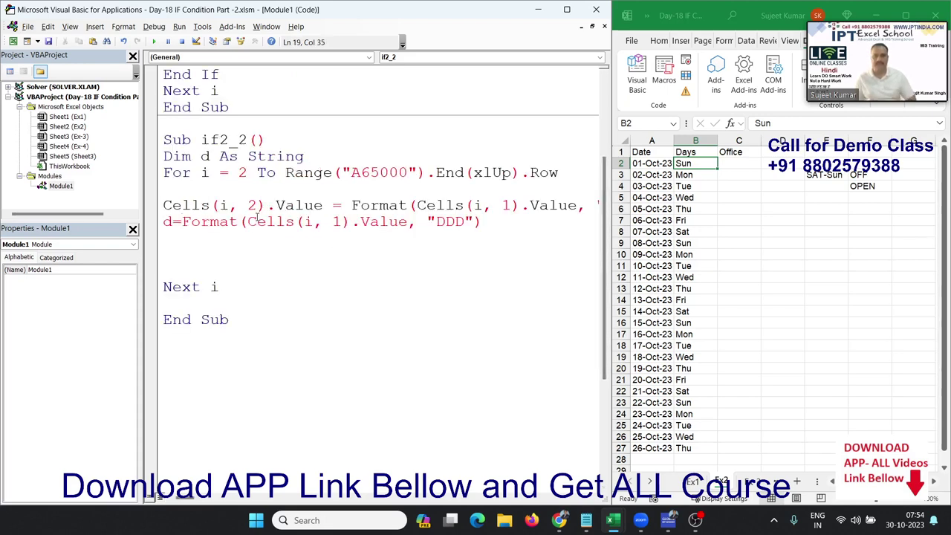
key(Return)
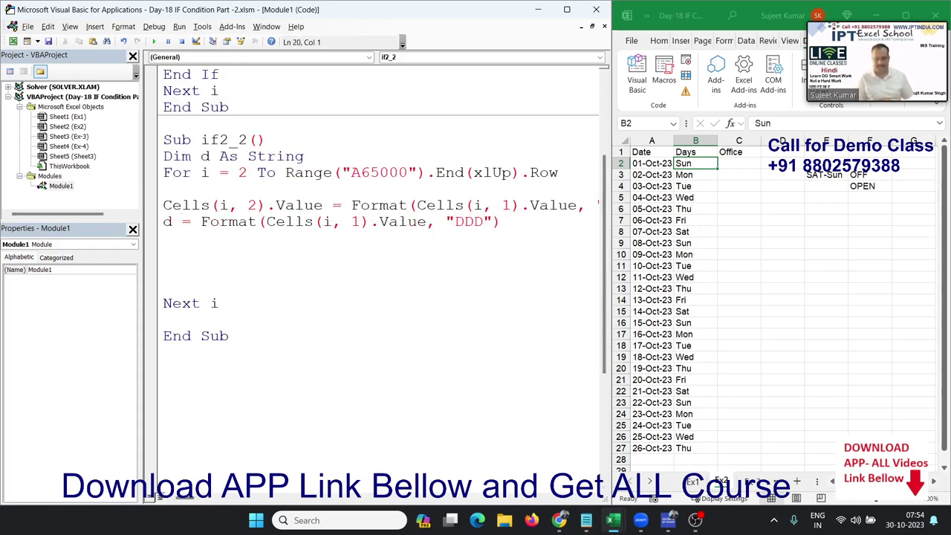
Step: Add the line If d = "Sat" Or d = "Sat" Then inside the if2_2 loop
text(if )
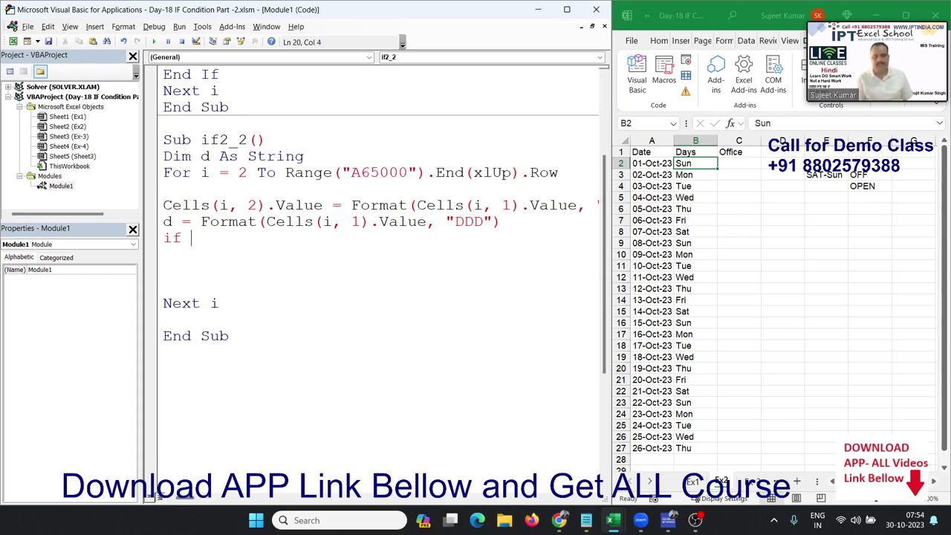
text(d=)
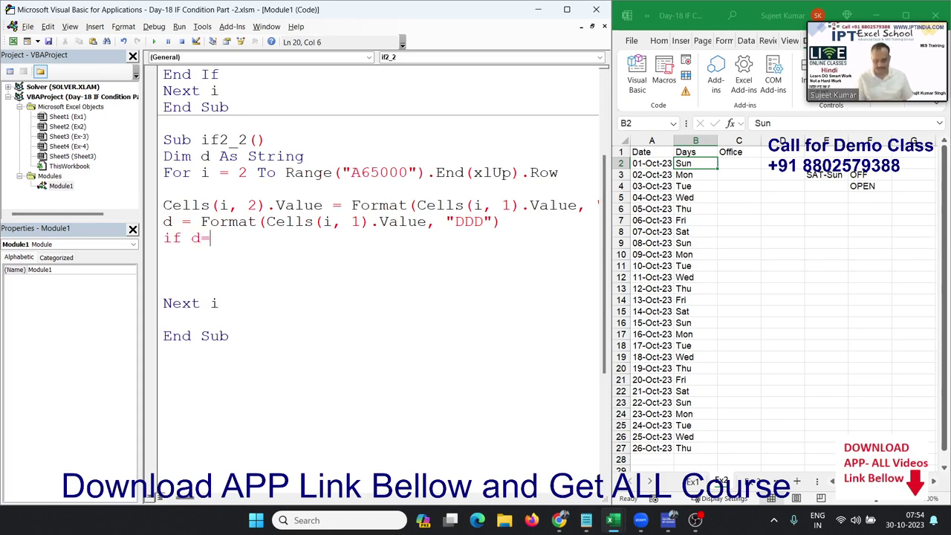
text("S)
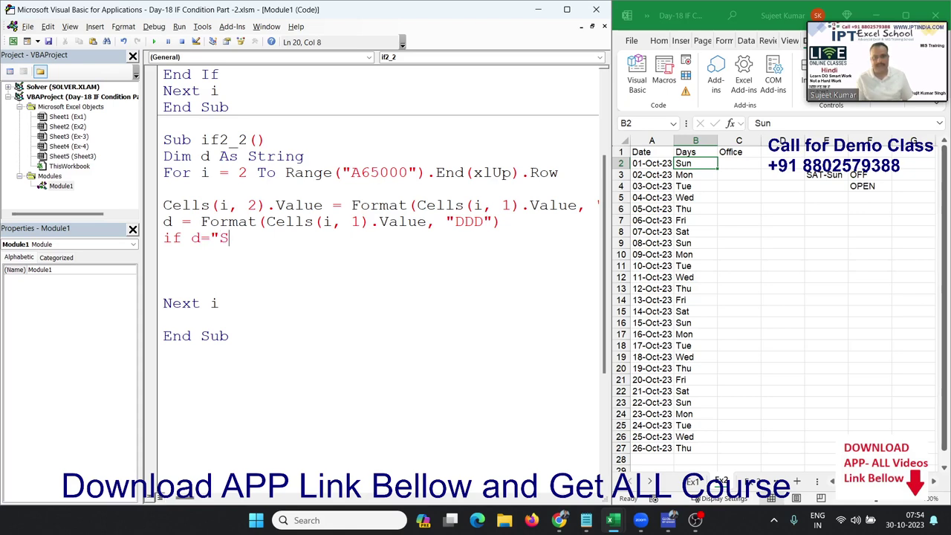
text(at)
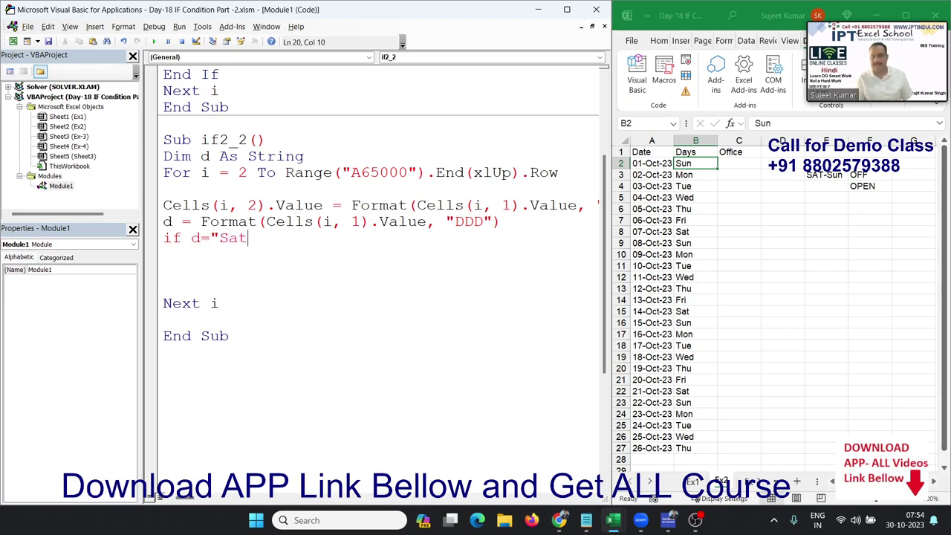
text(")
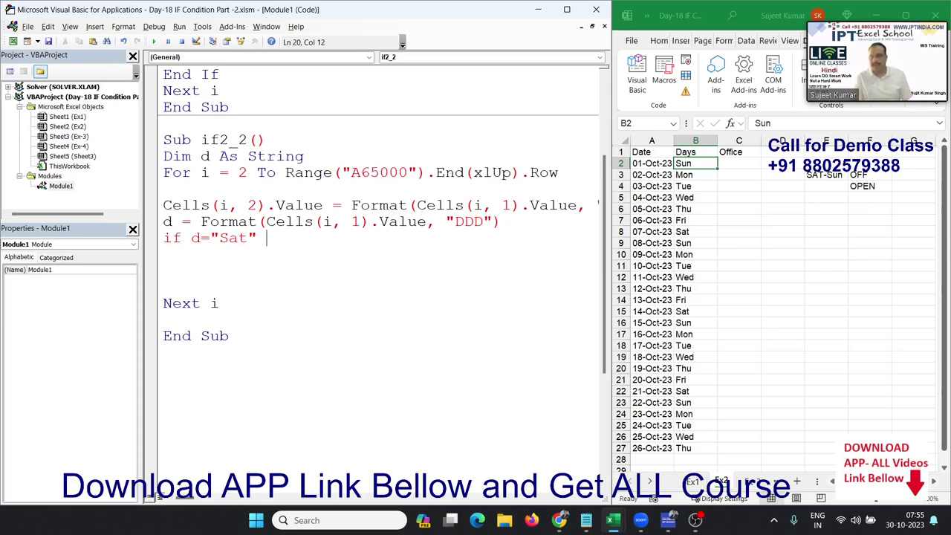
text(or )
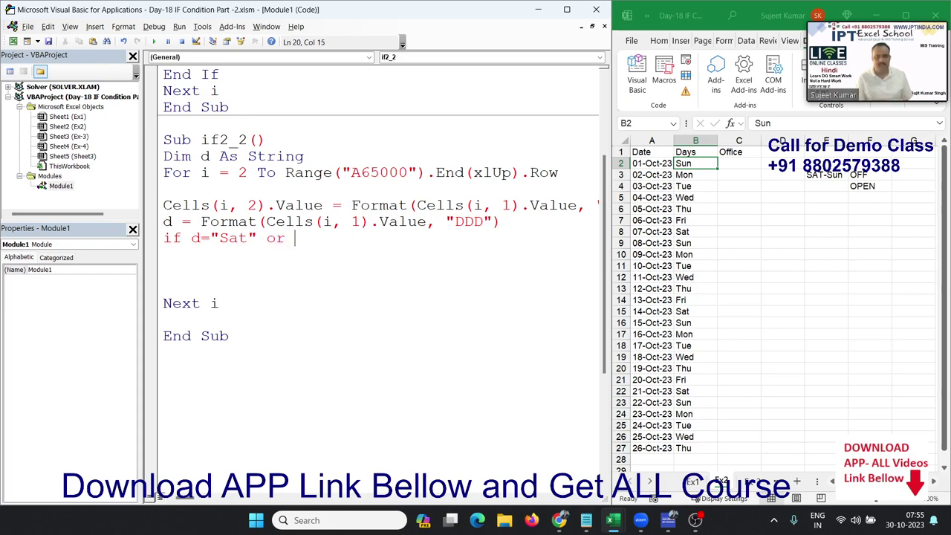
text(d)
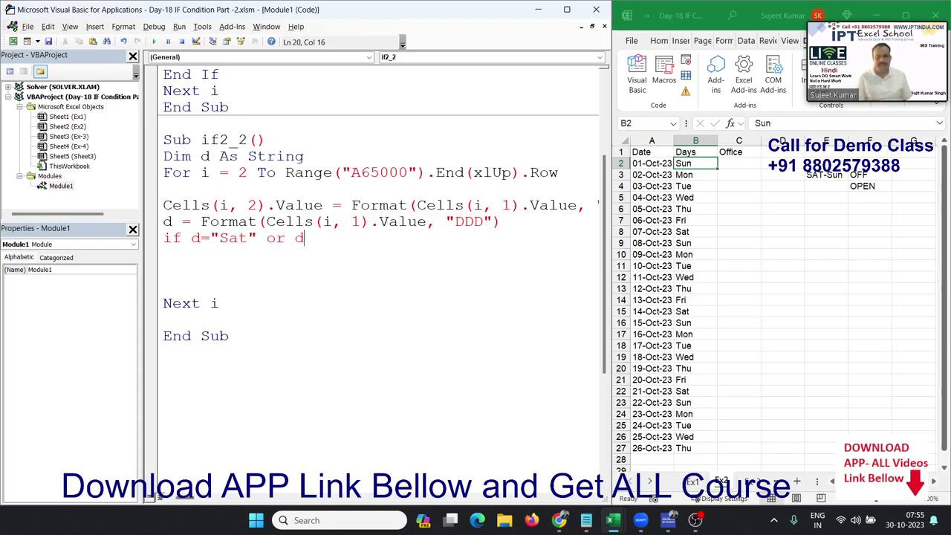
text(=")
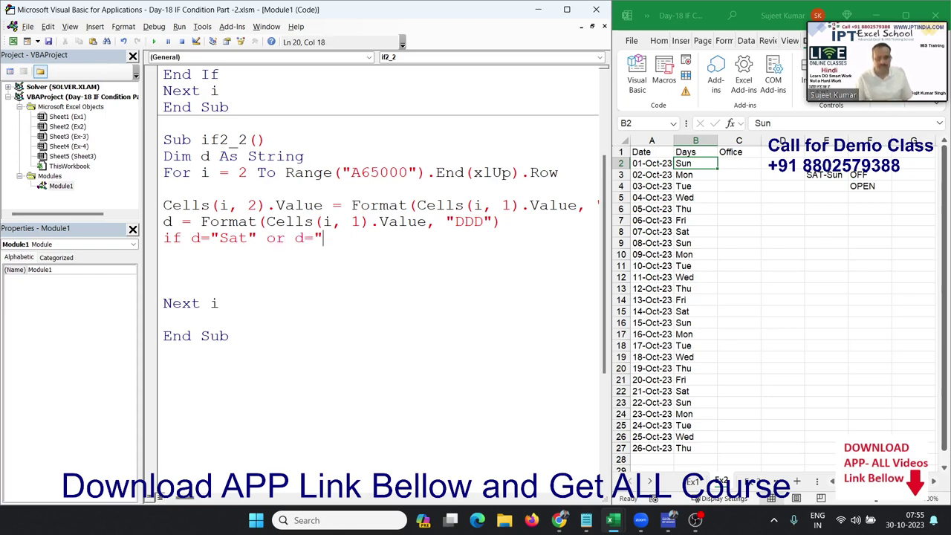
text(Sat" )
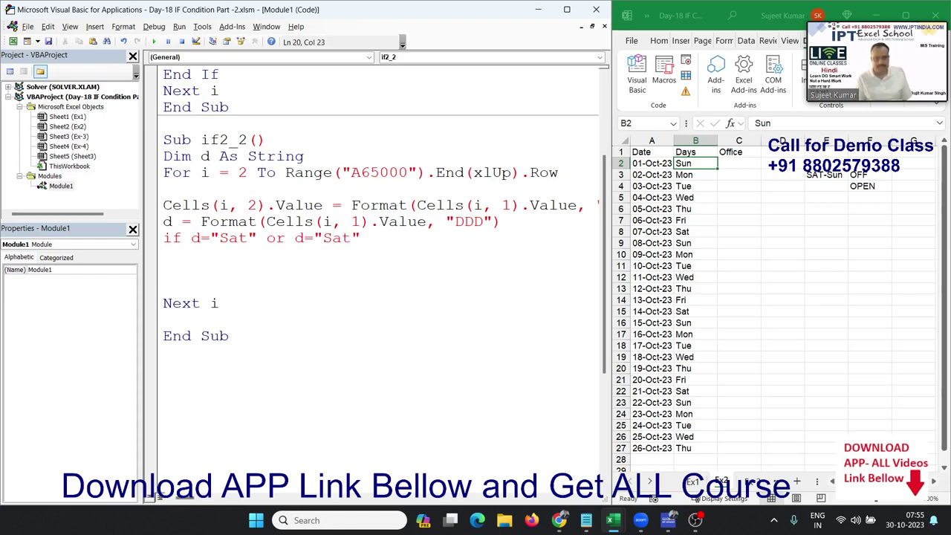
text(the)
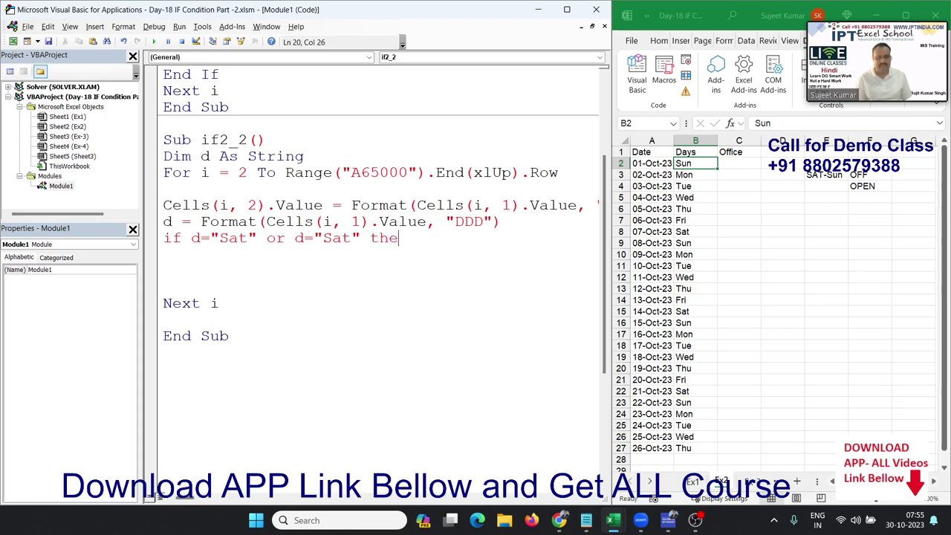
text(n)
key(Return)
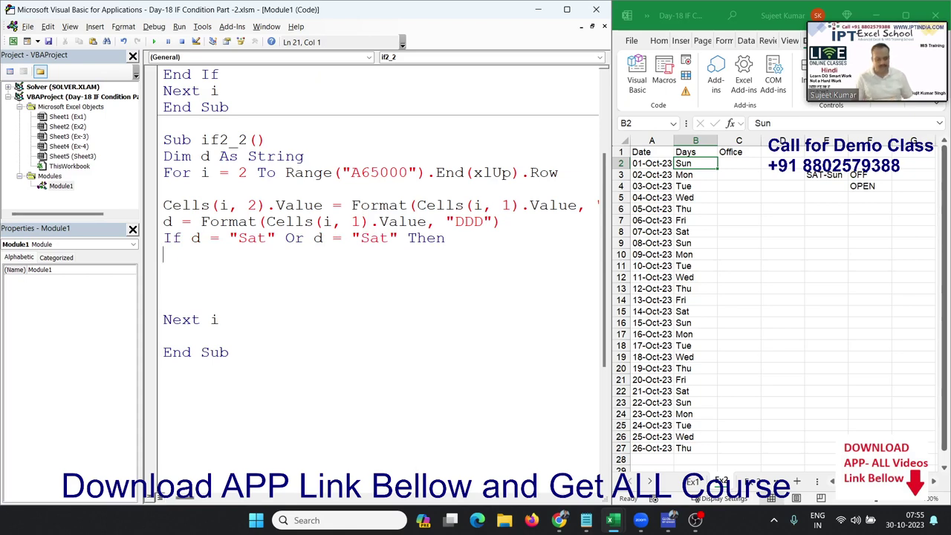
Step: Write Cells(i, 3).Value = "OFF", add an Else line, and duplicate the OFF assignment under it
text(cells()
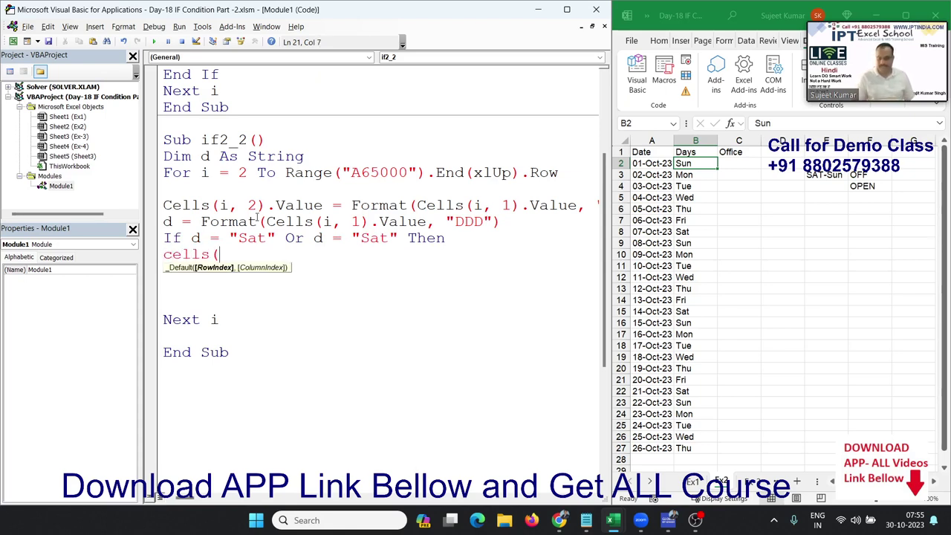
text(i,)
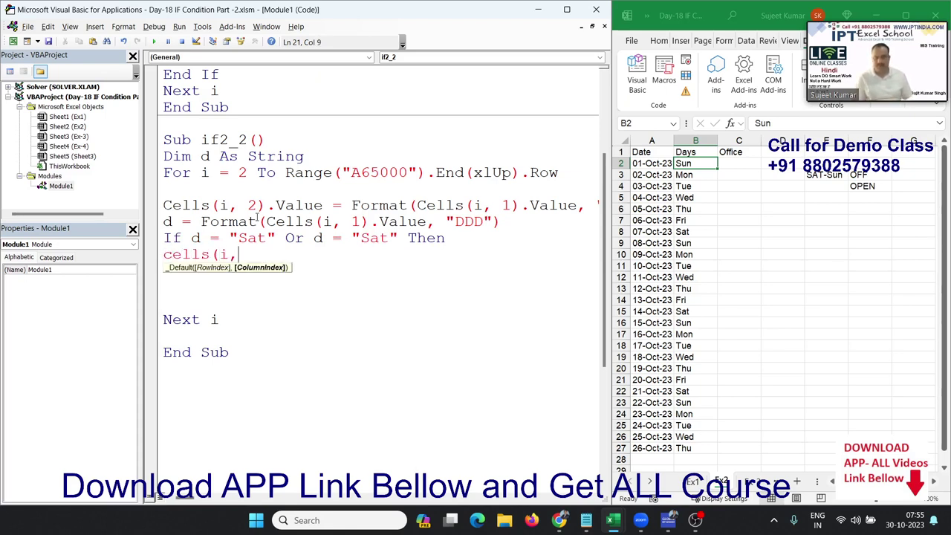
text(3)
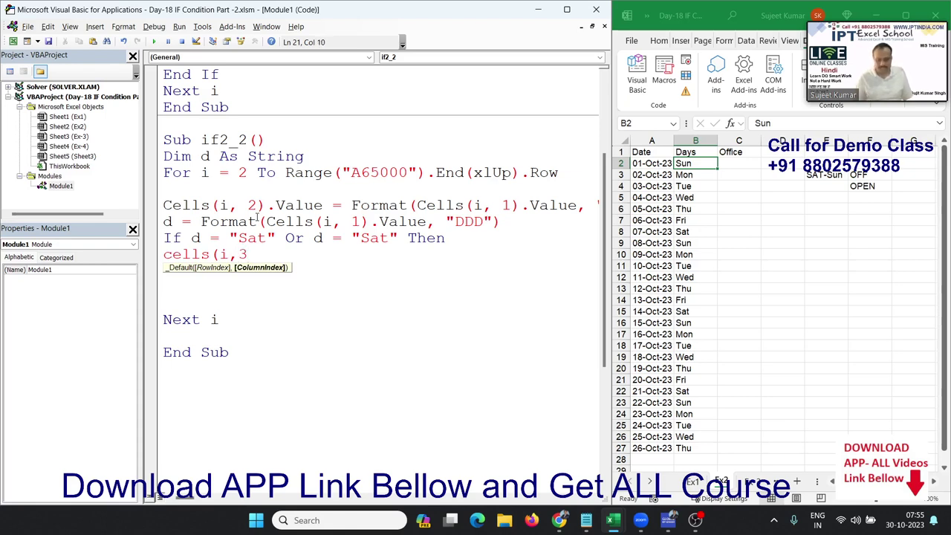
text().value =)
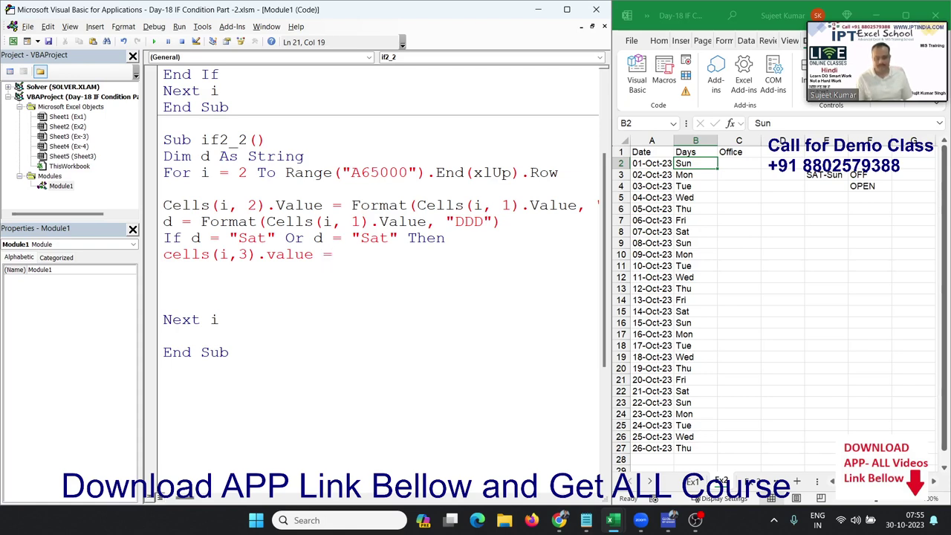
text("O)
text(FF)
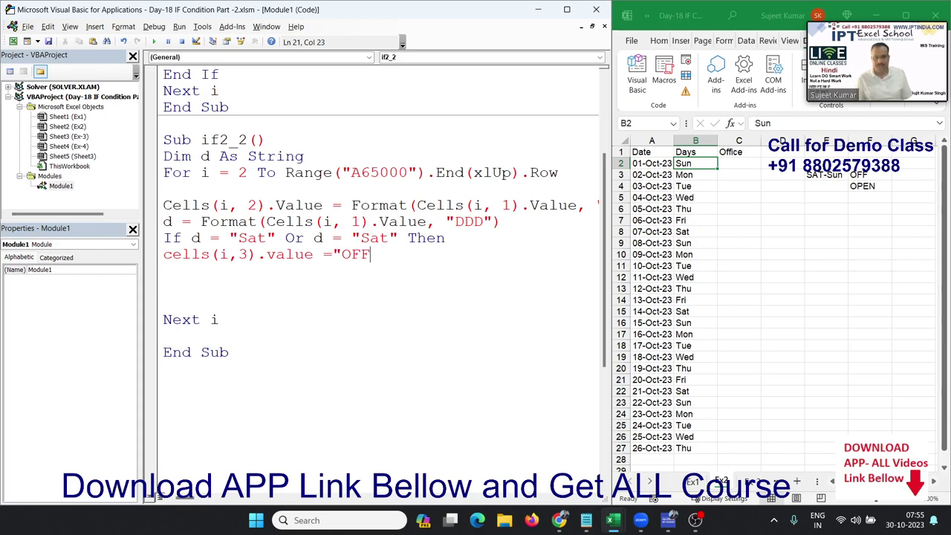
key(Return)
text(els)
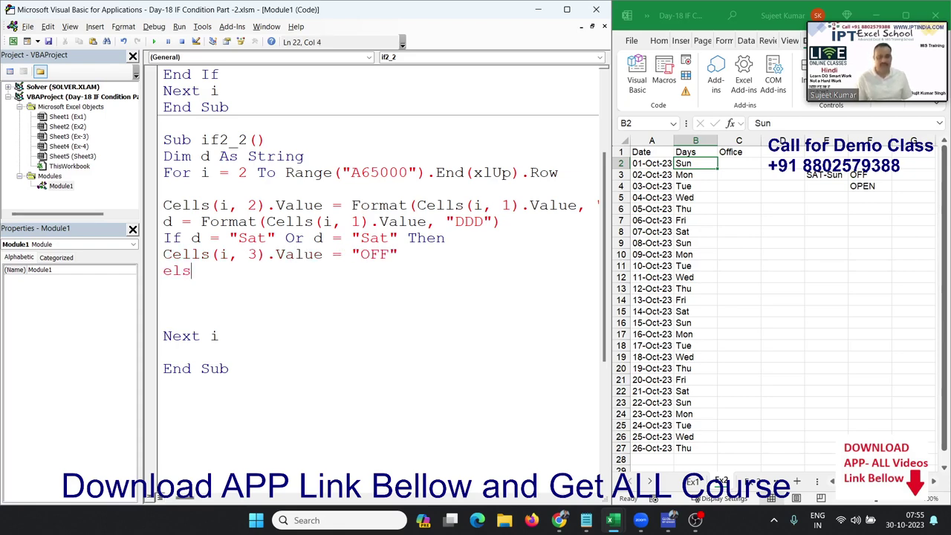
text(e)
key(Return)
key(Up)
key(Up)
key(shift+Down)
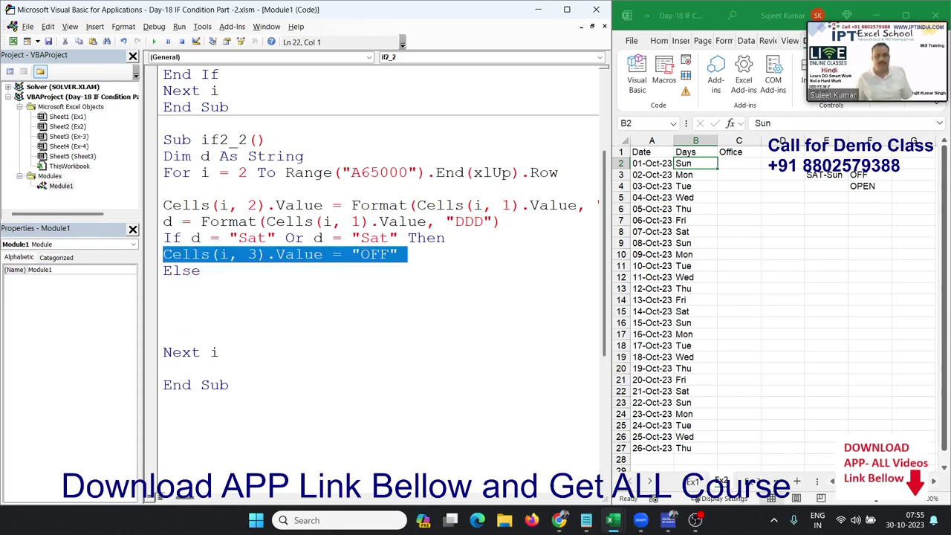
key(ctrl+c)
key(Down)
key(ctrl+v)
Step: Close the block with End If and change the Else branch value to "Open"
text(e)
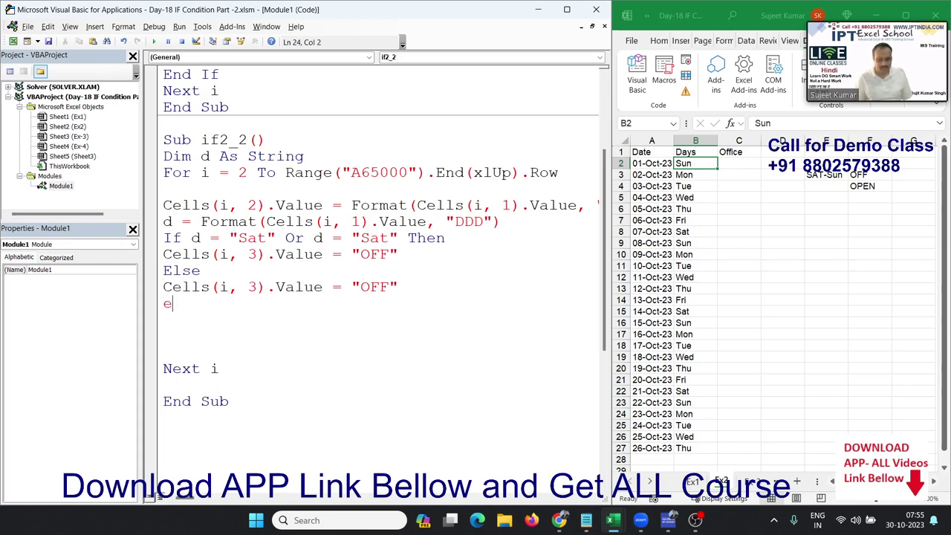
text(nd if)
scroll(444, 229, up, 1)
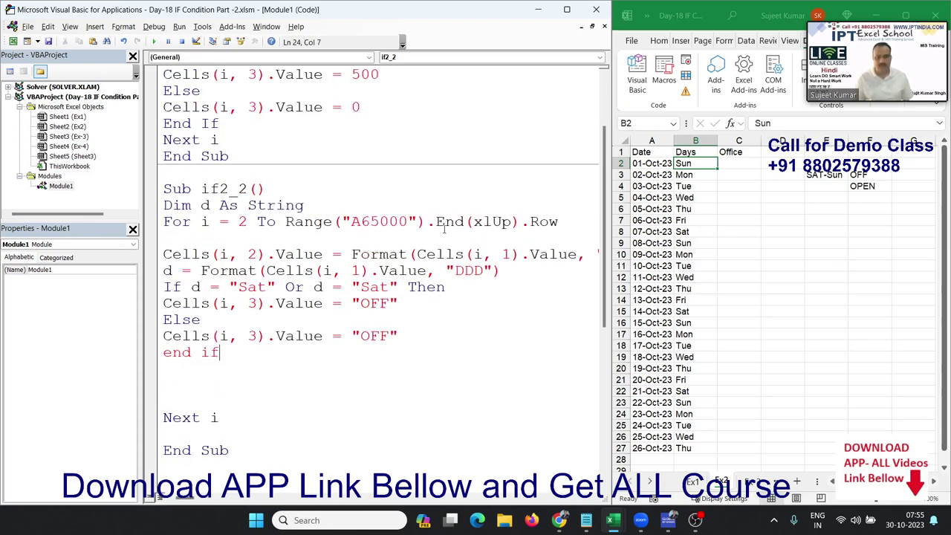
double_click(379, 337)
text(Op)
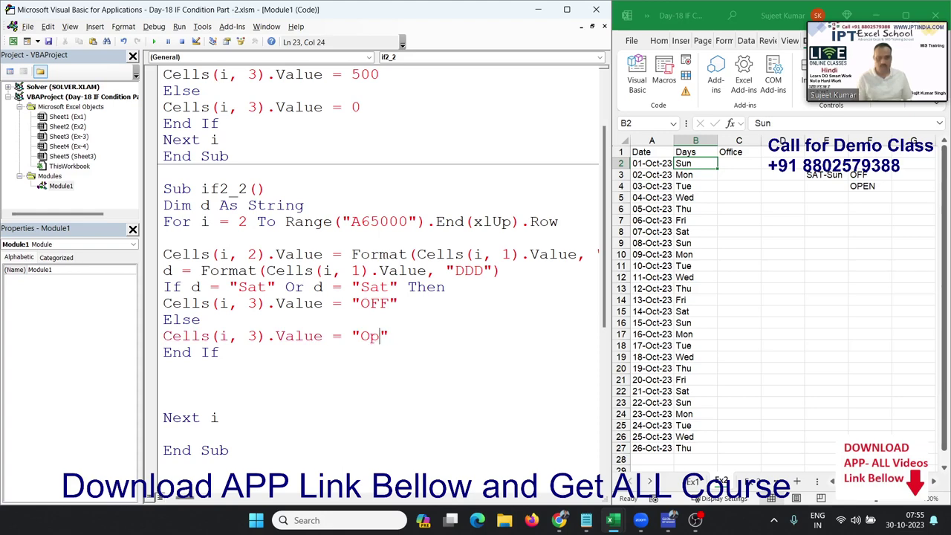
text(en)
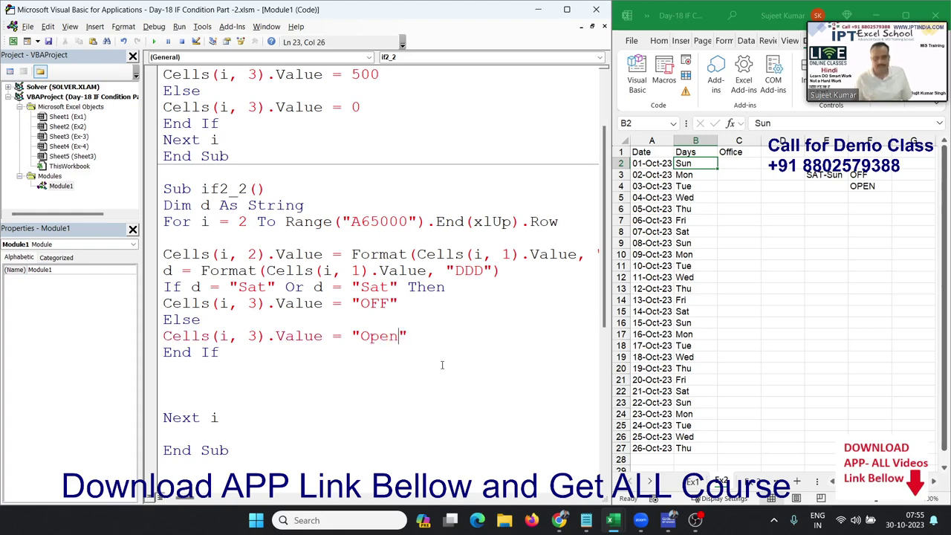
click(453, 367)
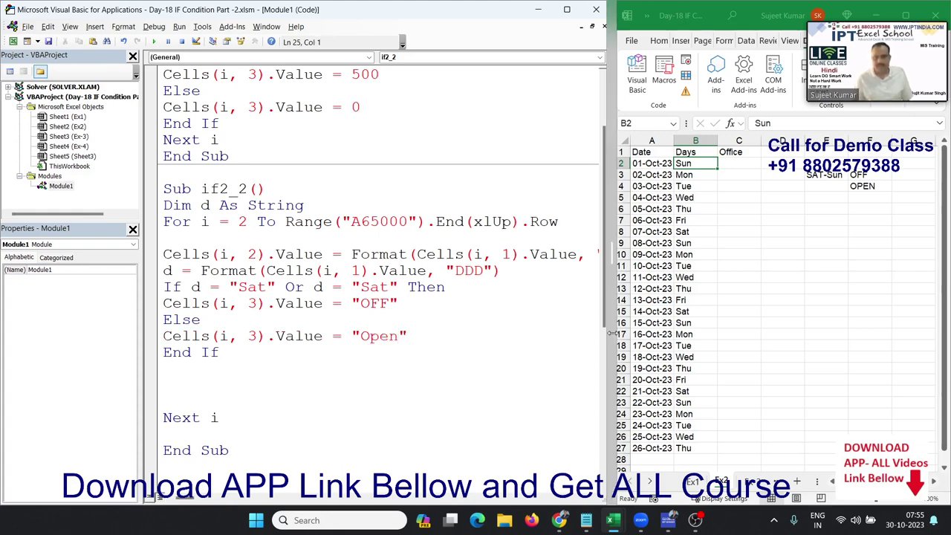
Step: Widen the code window and delete the extra blank lines before Next i
mouse_move(609, 334)
mouse_down()
mouse_move(737, 332)
mouse_move(676, 332)
mouse_up()
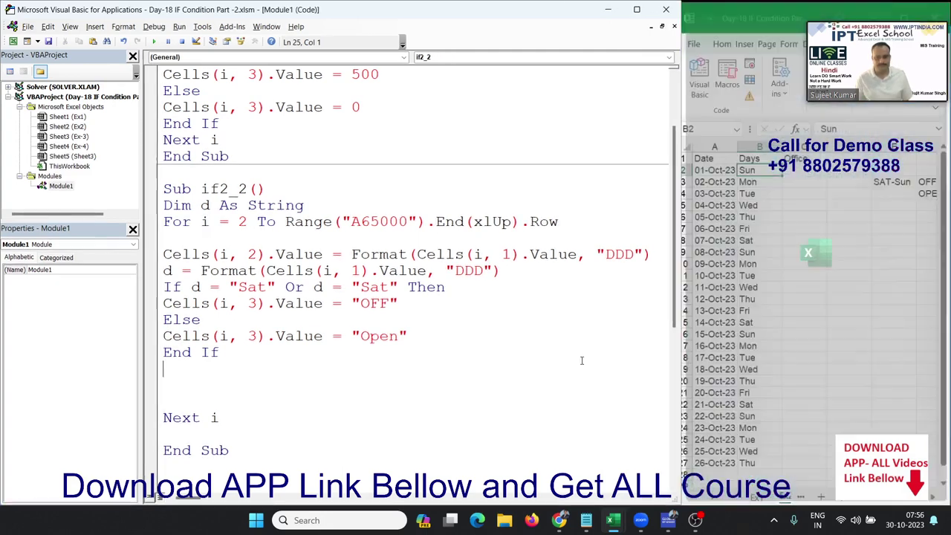
click(498, 379)
click(368, 394)
scroll(368, 394, down, 2)
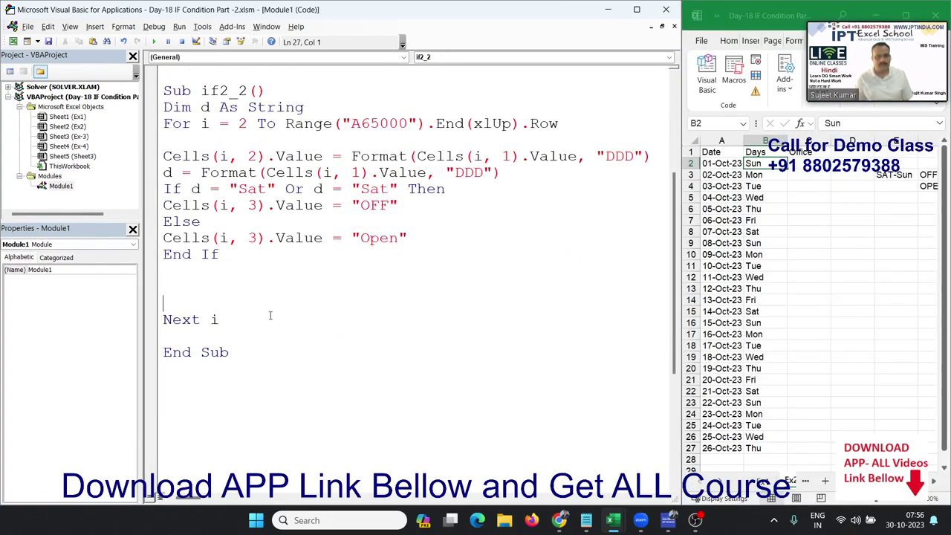
key(Delete)
key(Delete)
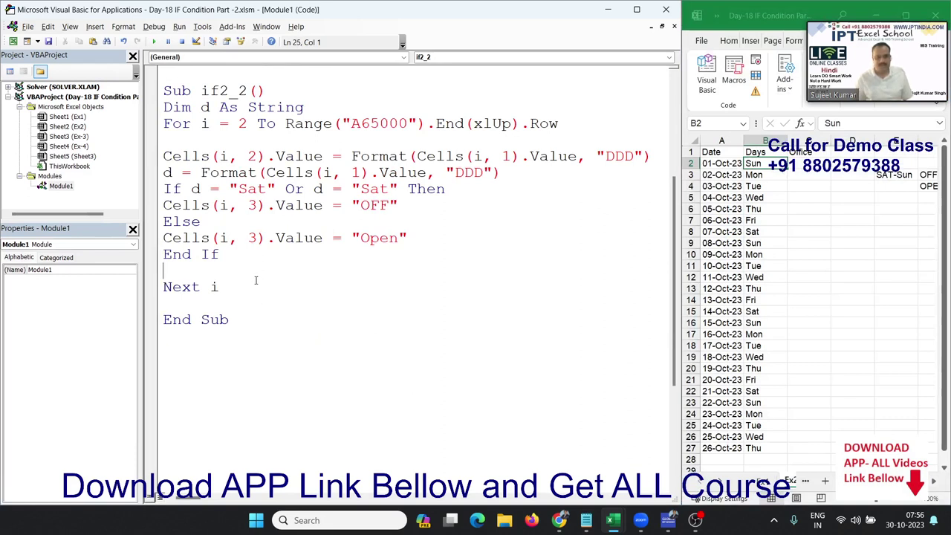
key(Delete)
click(249, 237)
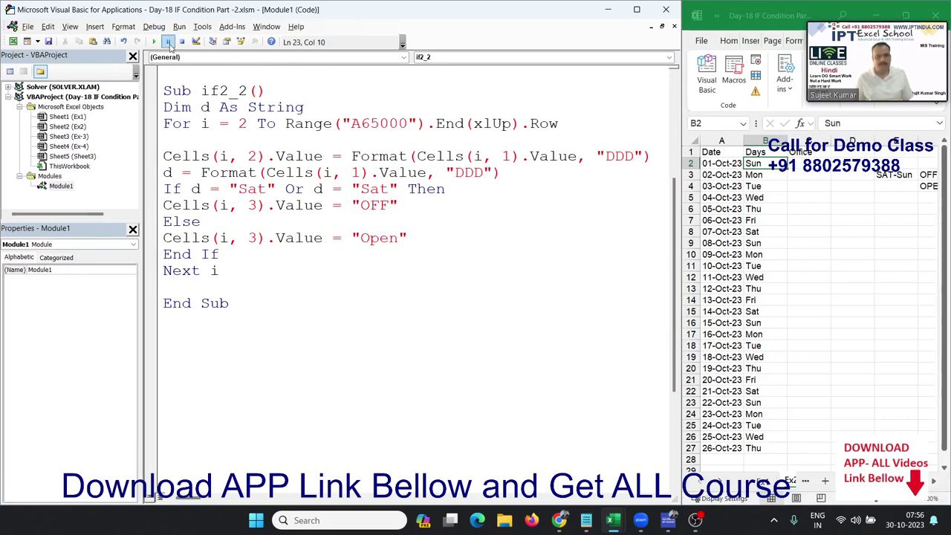
Step: Run if2_2 and inspect the Office values it writes into column C
click(155, 42)
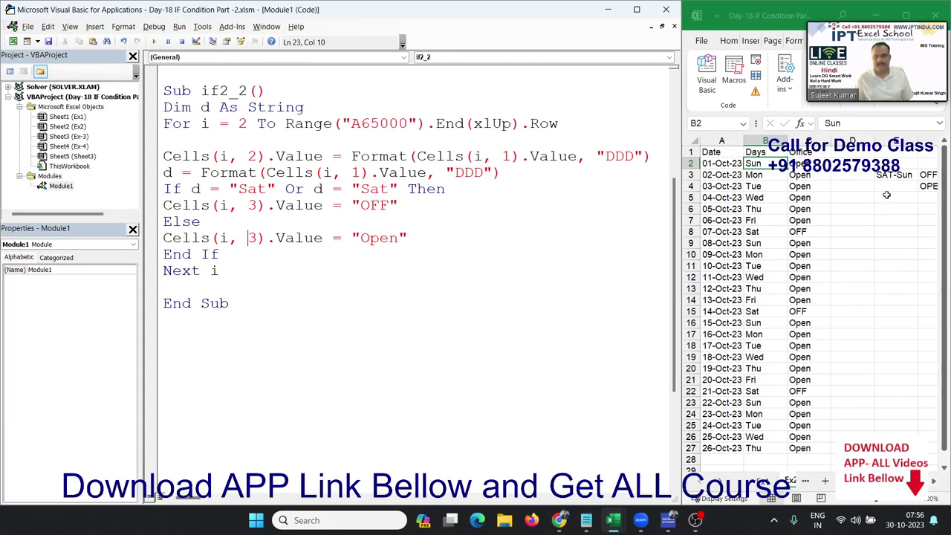
drag(799, 163, 808, 300)
click(799, 162)
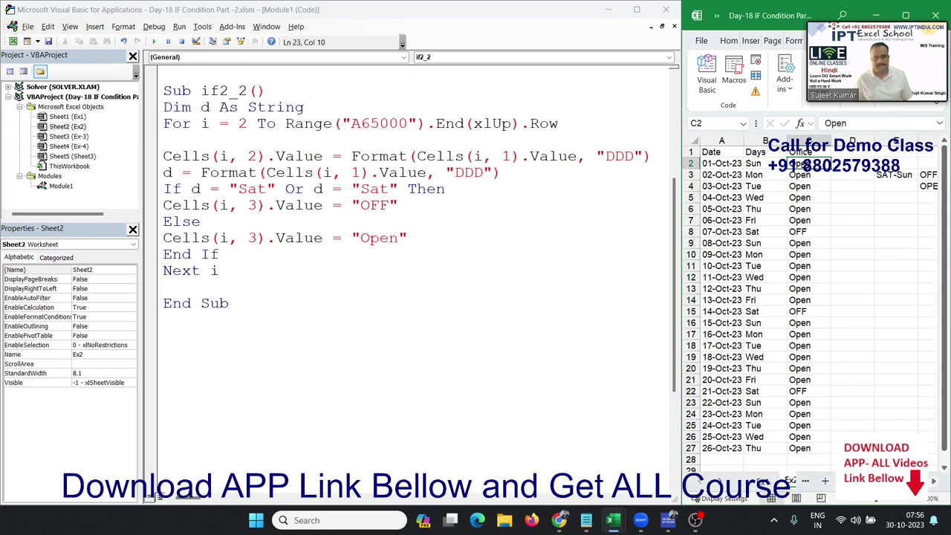
Step: Change the second "Sat" in the If line to "Sun" and rerun the macro
click(370, 189)
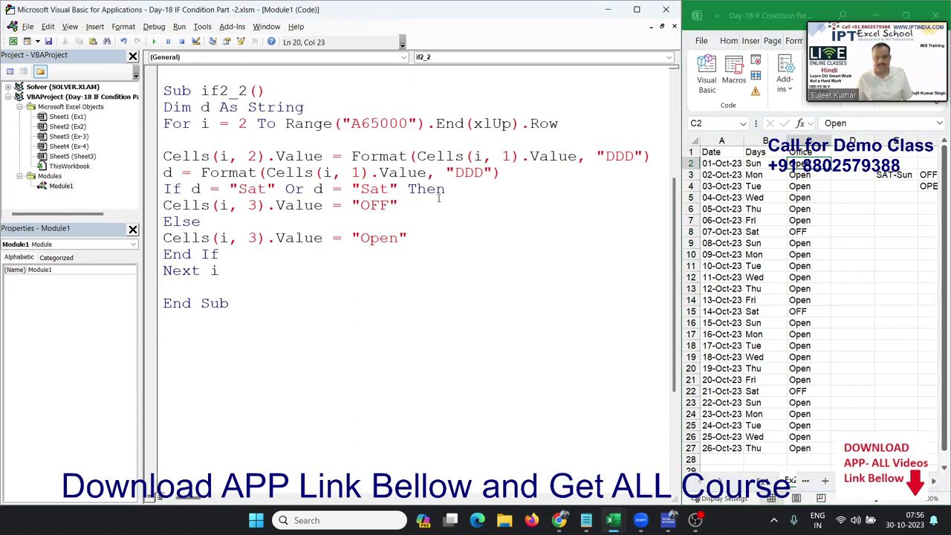
key(Delete)
key(Delete)
text(U)
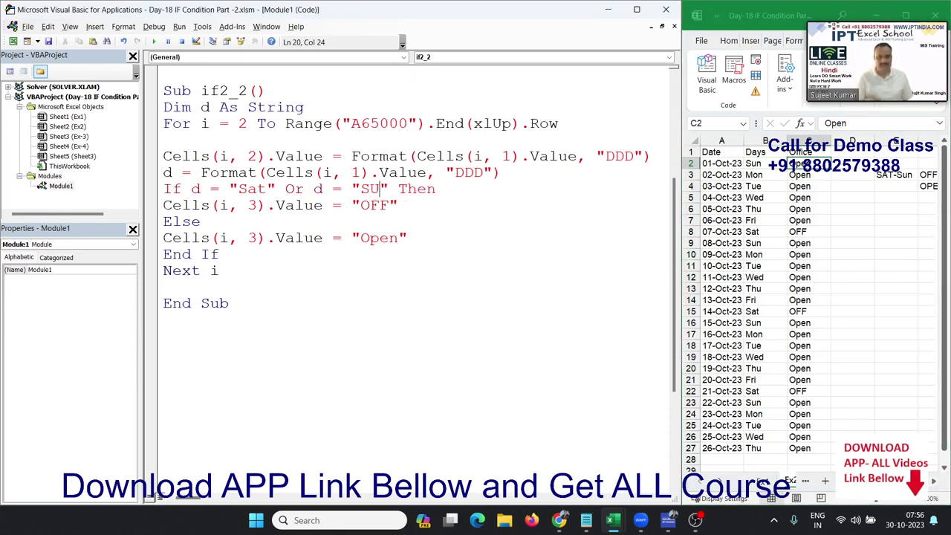
key(BackSpace)
text(un)
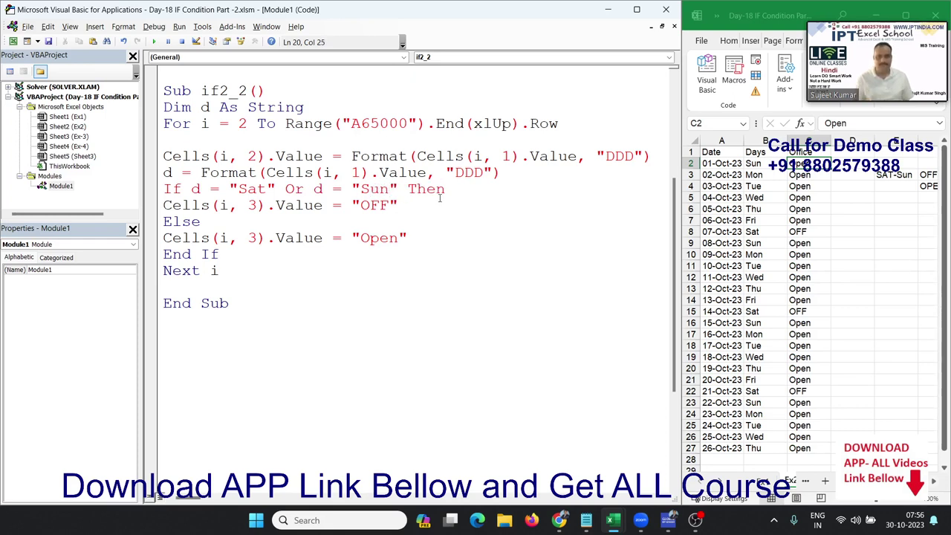
click(361, 224)
click(154, 43)
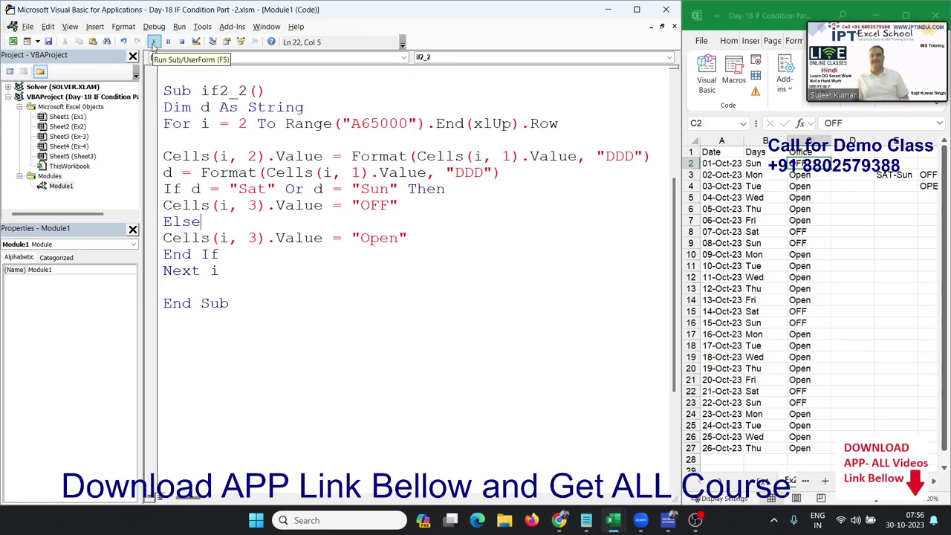
Step: Add blank lines below End Sub and switch to the Ex-3 student scores sheet
click(316, 319)
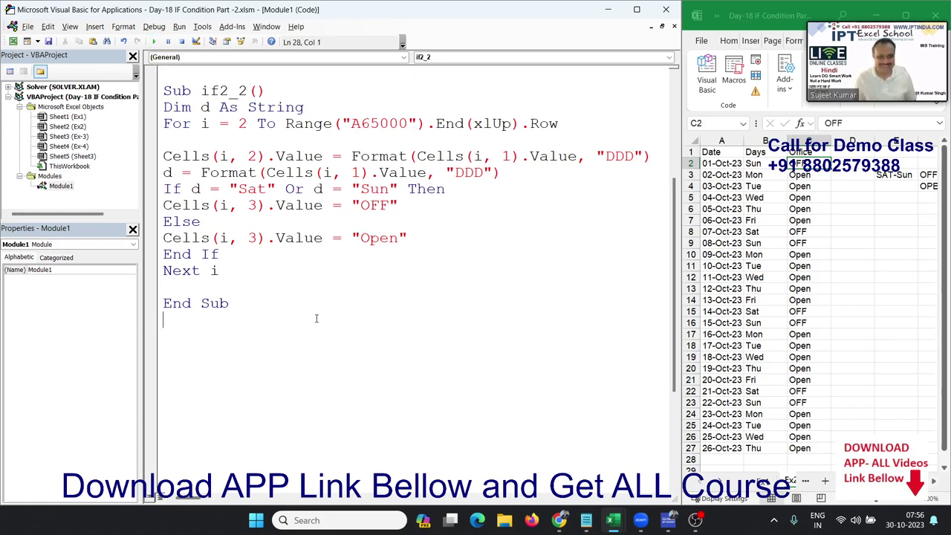
key(Return)
key(Return)
key(Return)
key(Return)
key(Return)
key(Return)
key(Return)
key(Return)
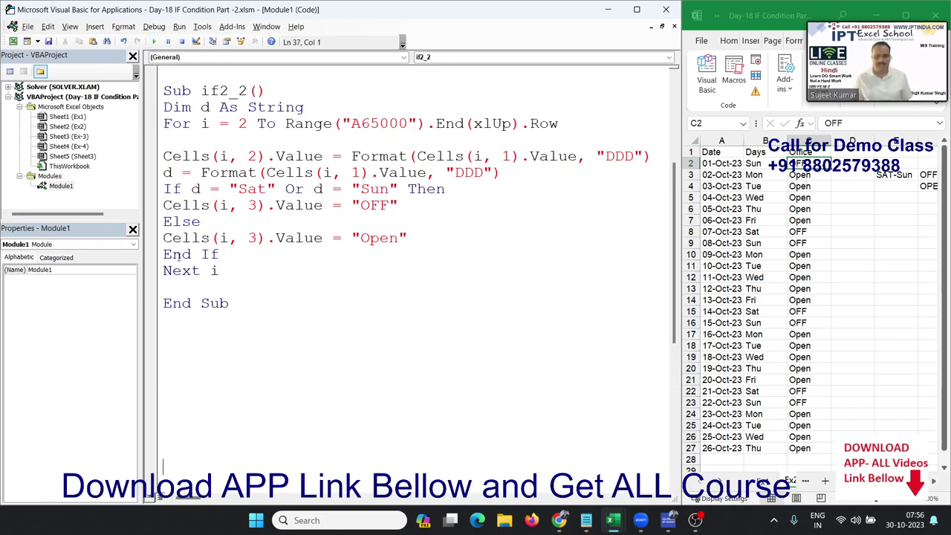
click(728, 486)
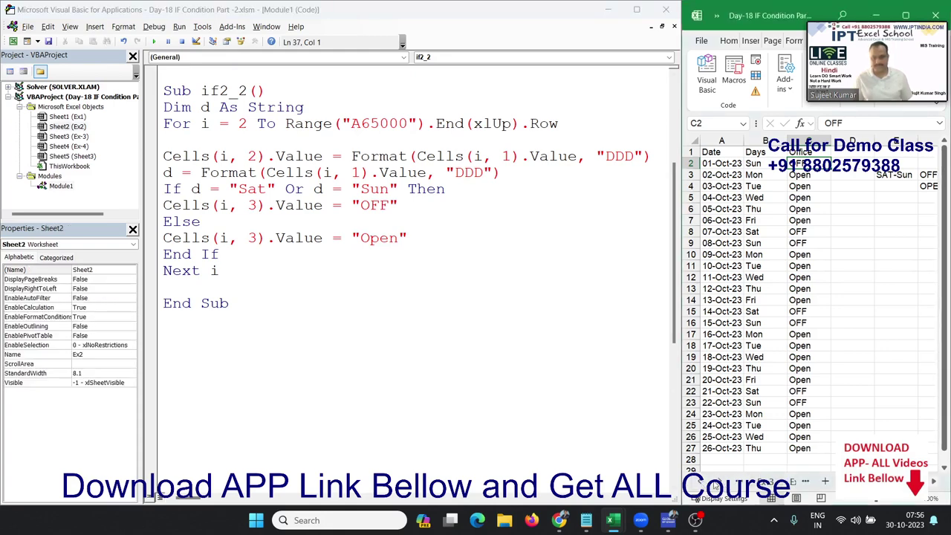
click(762, 481)
click(810, 338)
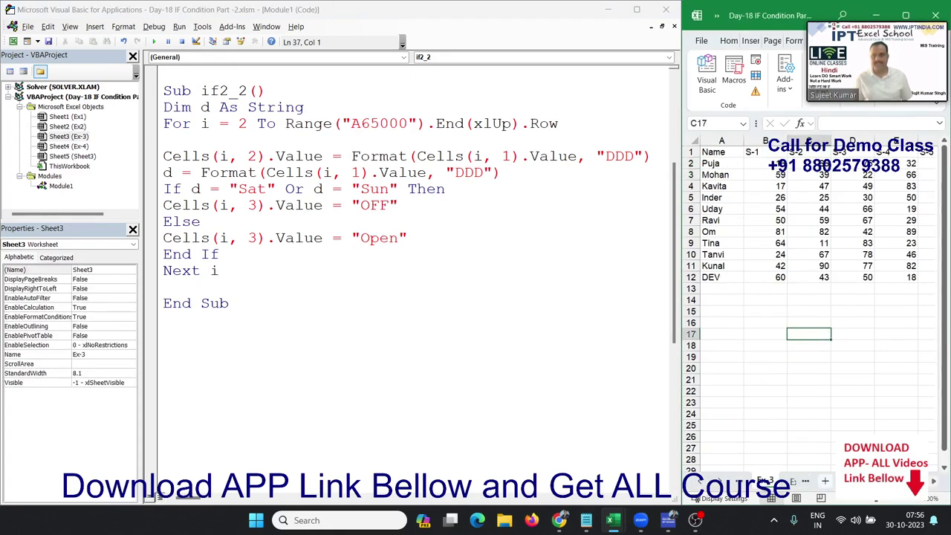
Step: Scroll the sheet so the S-1 to S-5 marks and empty Result column G show
click(934, 483)
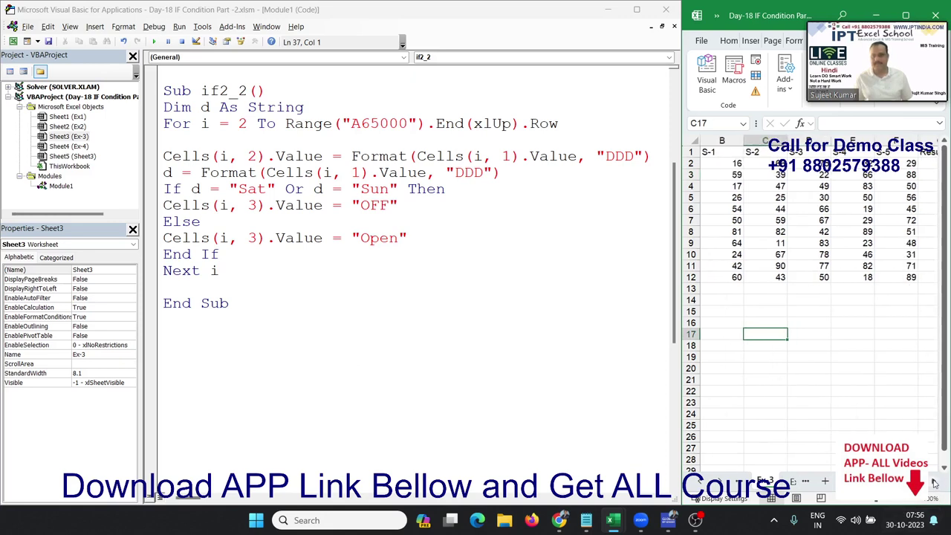
click(935, 483)
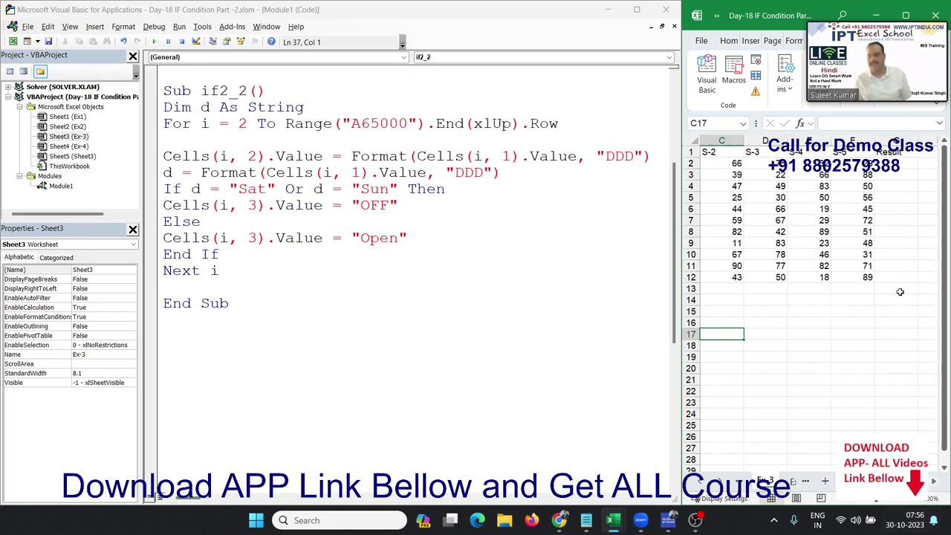
click(889, 166)
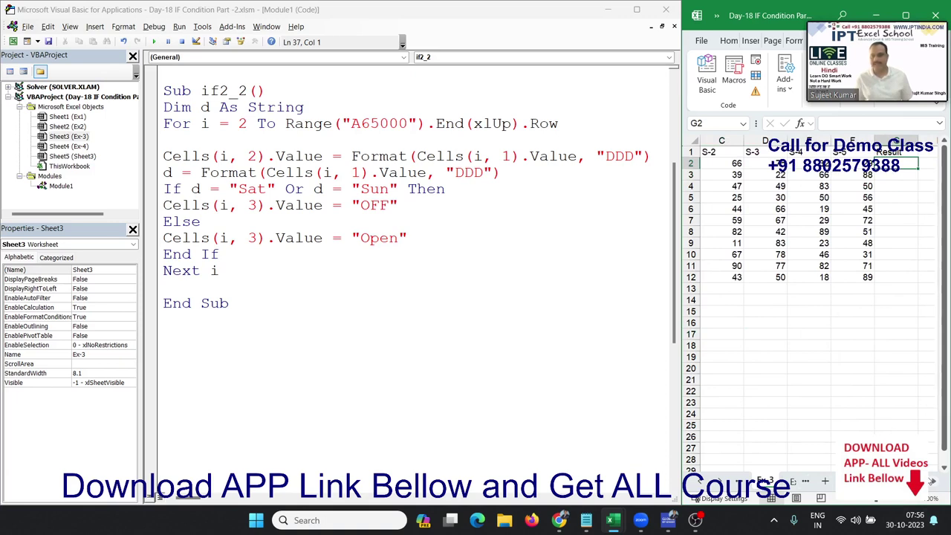
click(932, 481)
click(932, 481)
click(932, 481)
click(932, 482)
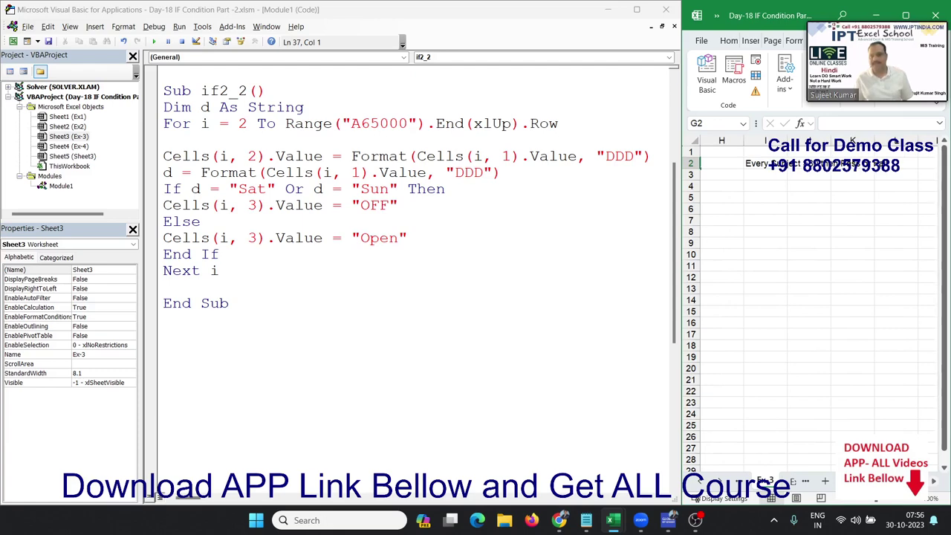
scroll(810, 282, left, 2)
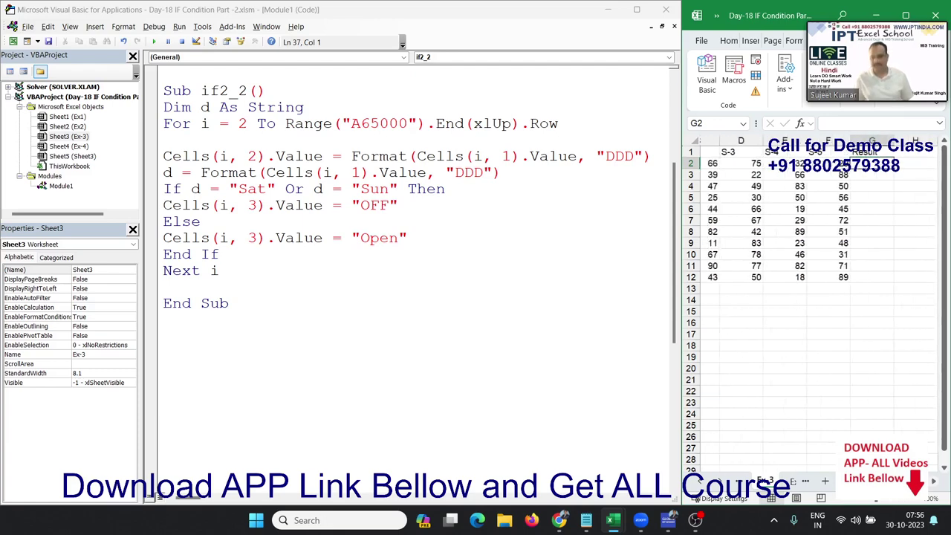
scroll(810, 282, left, 1)
scroll(809, 283, left, 1)
scroll(809, 282, left, 1)
scroll(810, 282, right, 1)
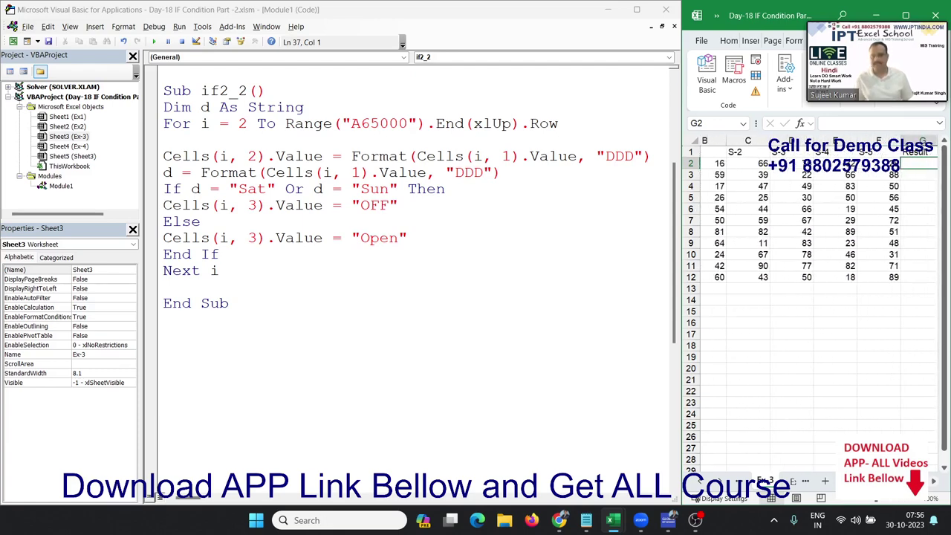
Step: Create a new empty Sub if2_3() macro below if2_2
click(312, 349)
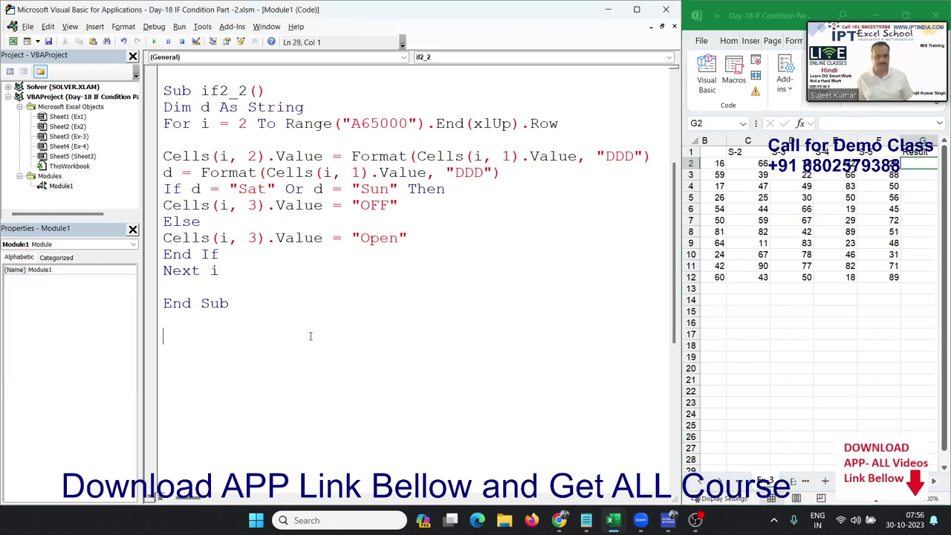
key(Return)
key(Return)
key(Return)
key(Return)
key(Return)
key(Return)
key(Return)
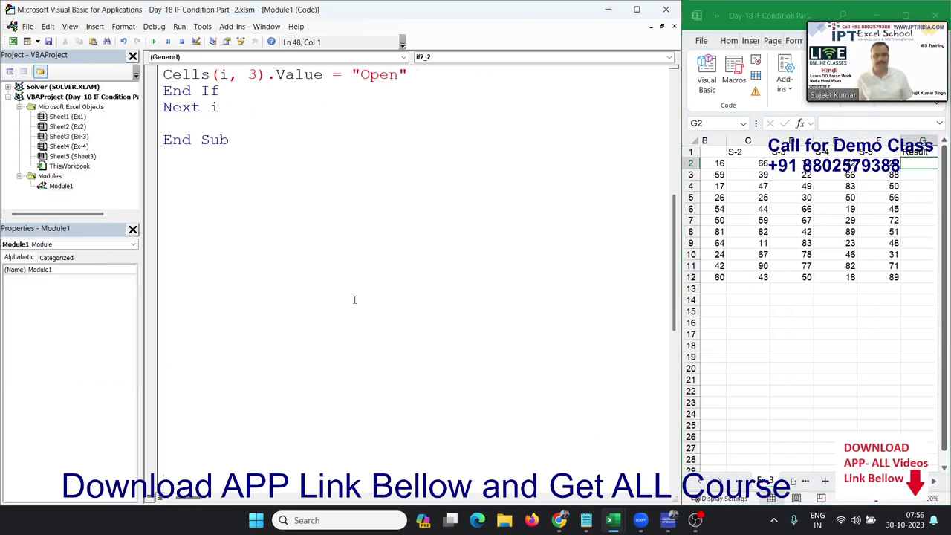
click(197, 176)
text(sub )
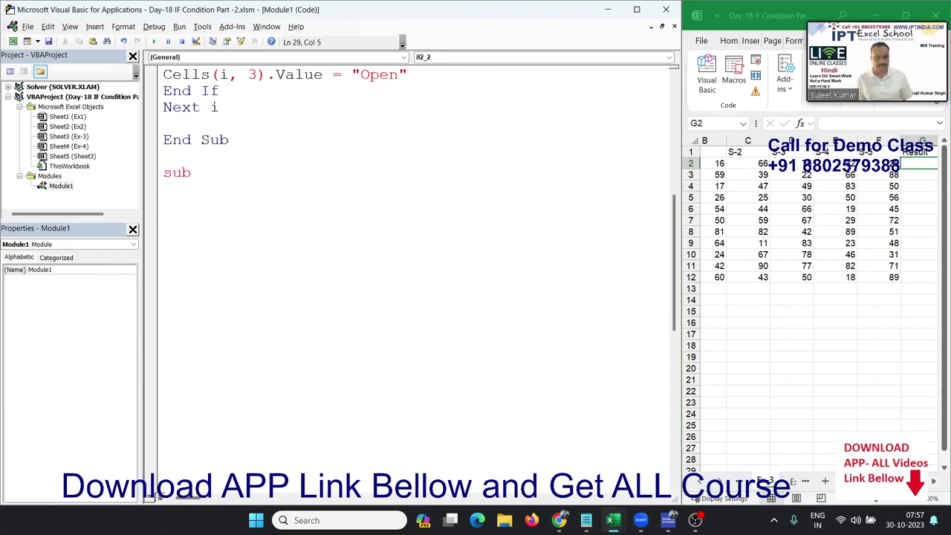
text(cells)
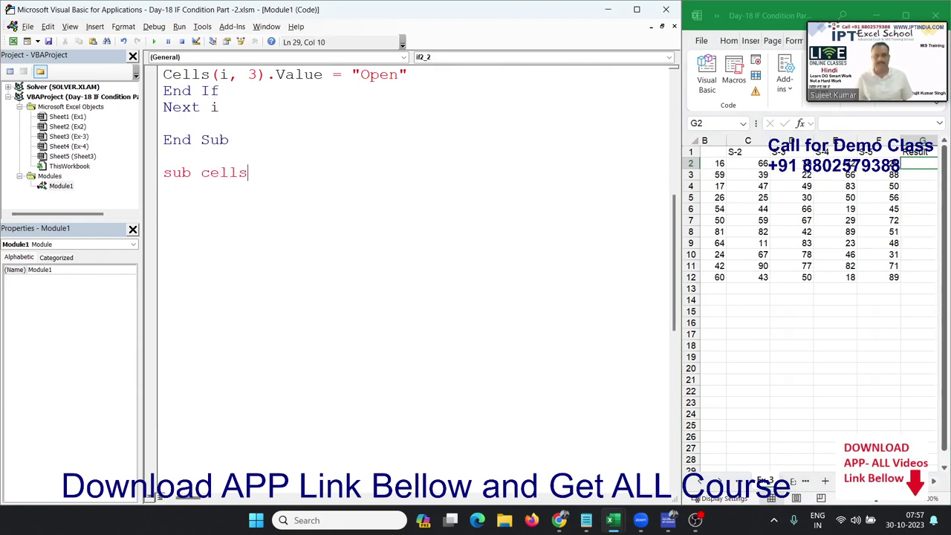
key(BackSpace)
key(BackSpace)
key(BackSpace)
key(BackSpace)
key(BackSpace)
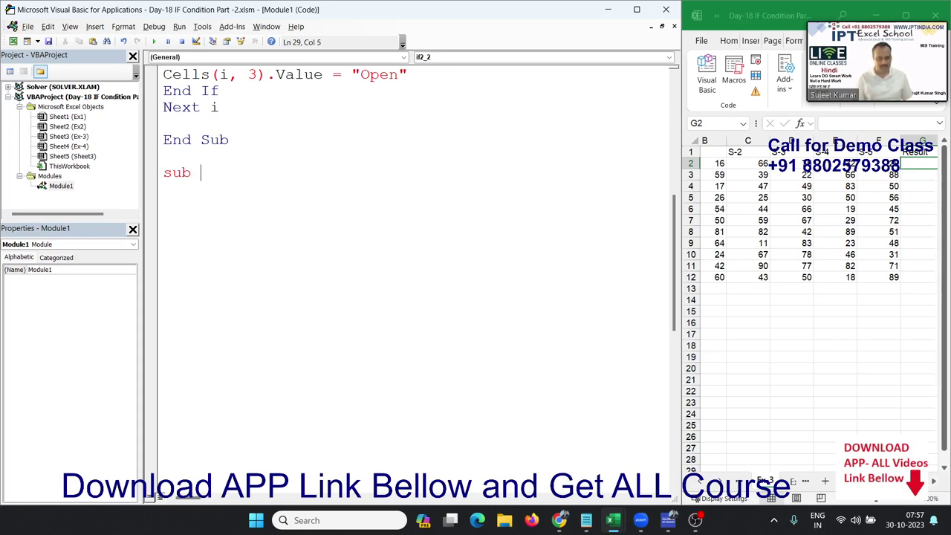
text(if2_)
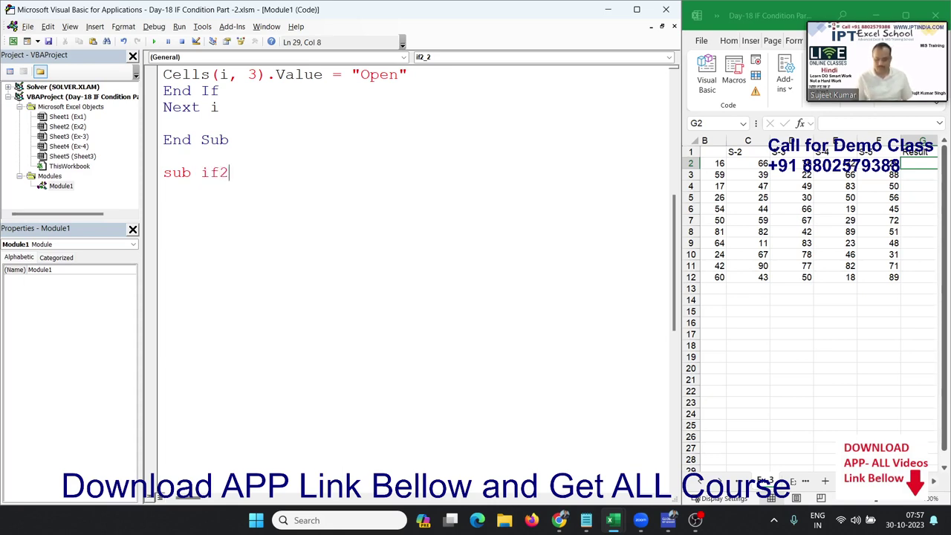
text(3)
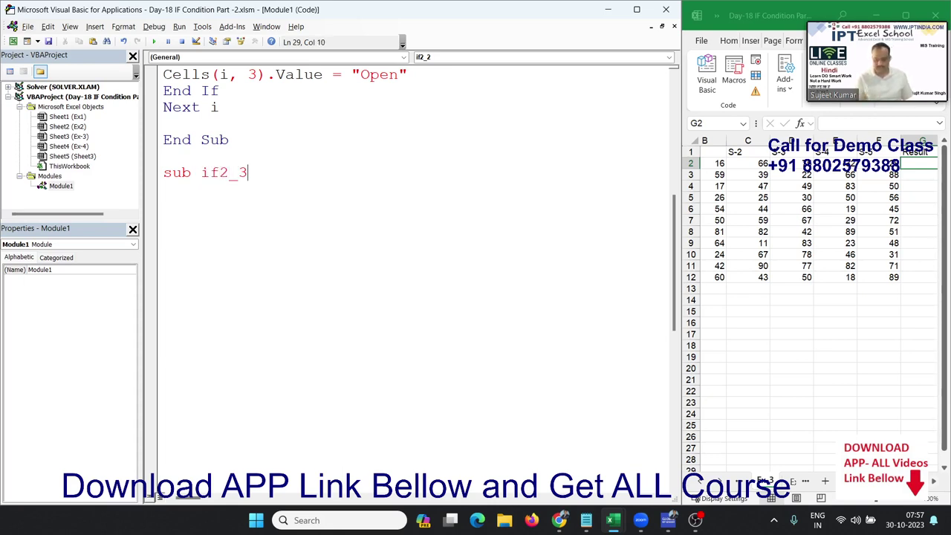
text(()
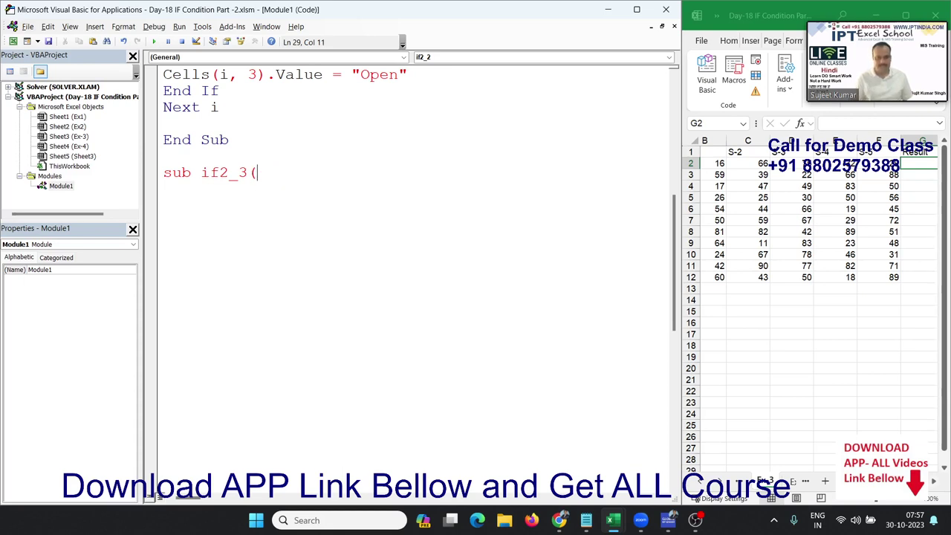
key(Return)
key(Return)
key(Return)
key(Return)
key(Return)
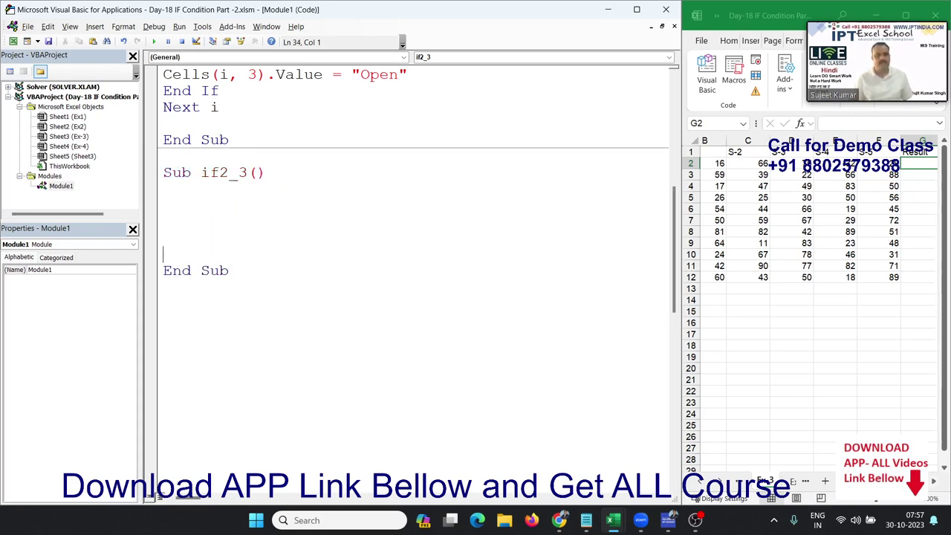
Step: Declare s1, s2, s3, s4, s5 As Long in if2_3
scroll(193, 175, down, 3)
scroll(193, 175, up, 1)
click(208, 110)
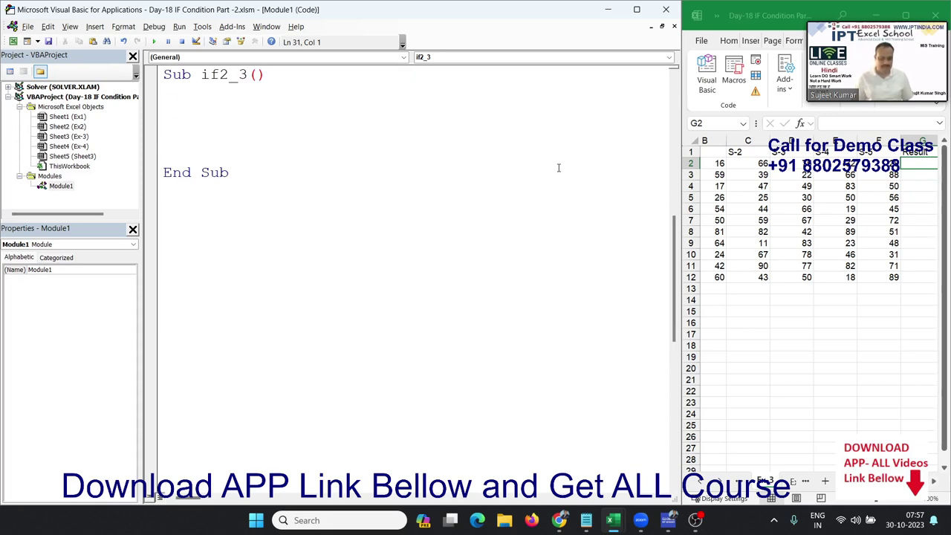
text(dim s)
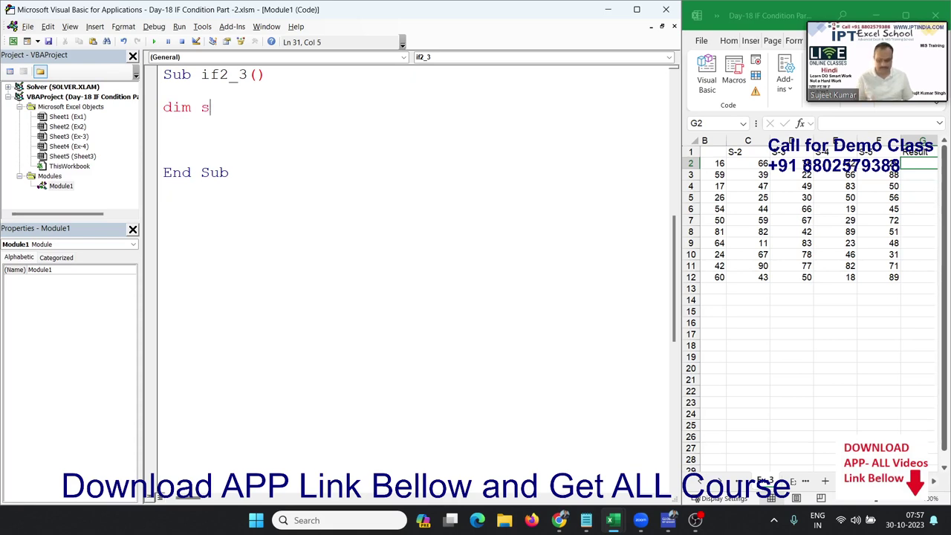
text(1,s2,s)
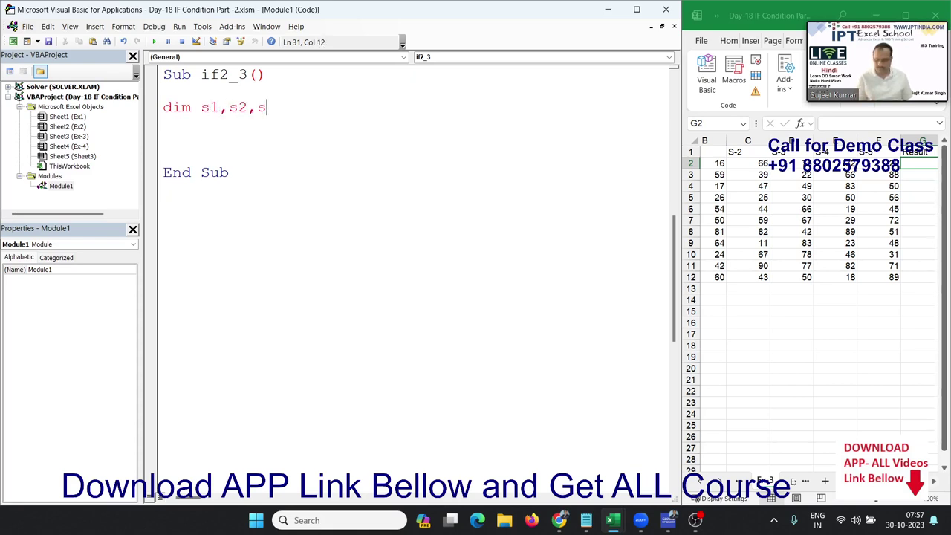
text(3,s)
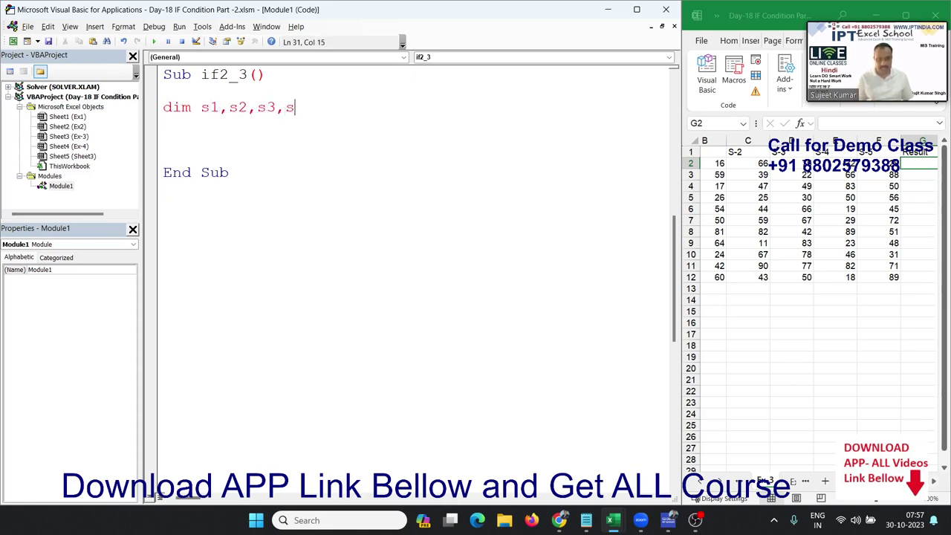
text(4,)
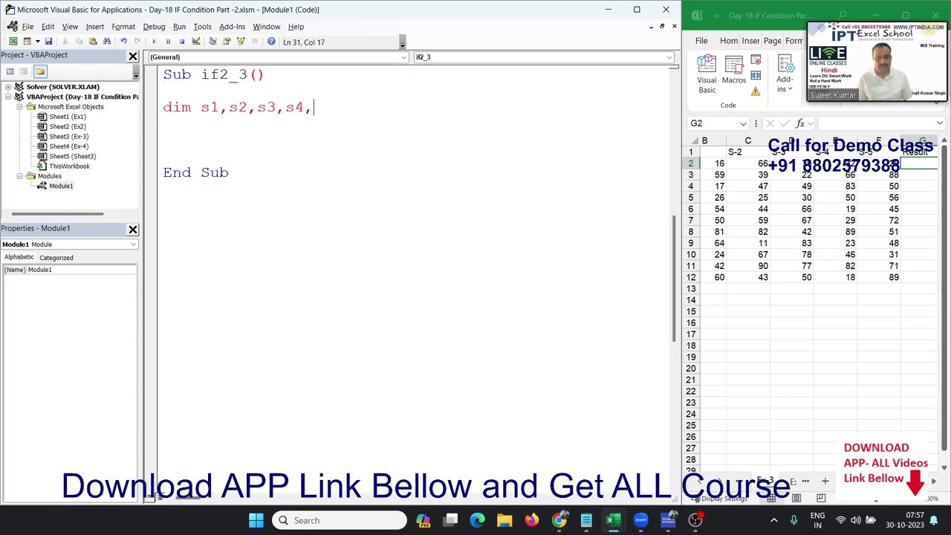
text(s5 as )
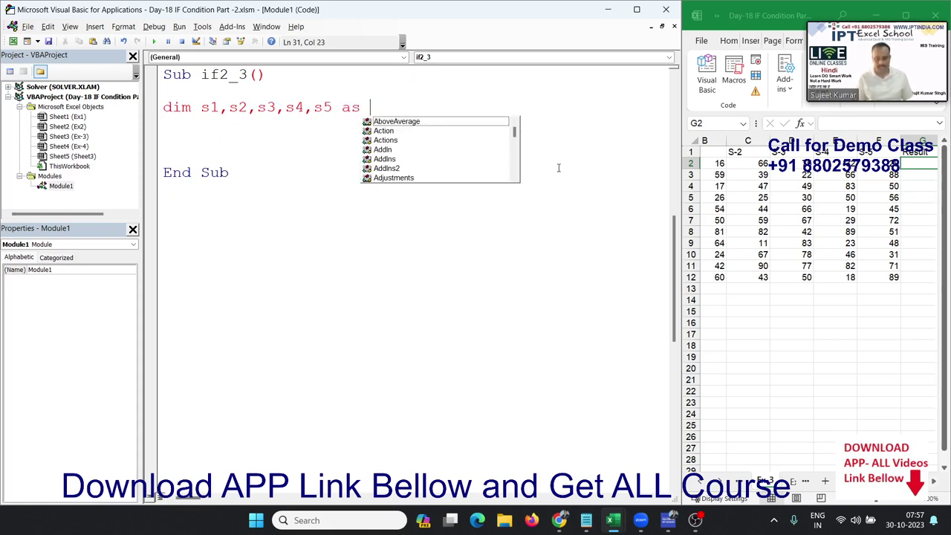
text(;)
key(BackSpace)
text(long)
key(Tab)
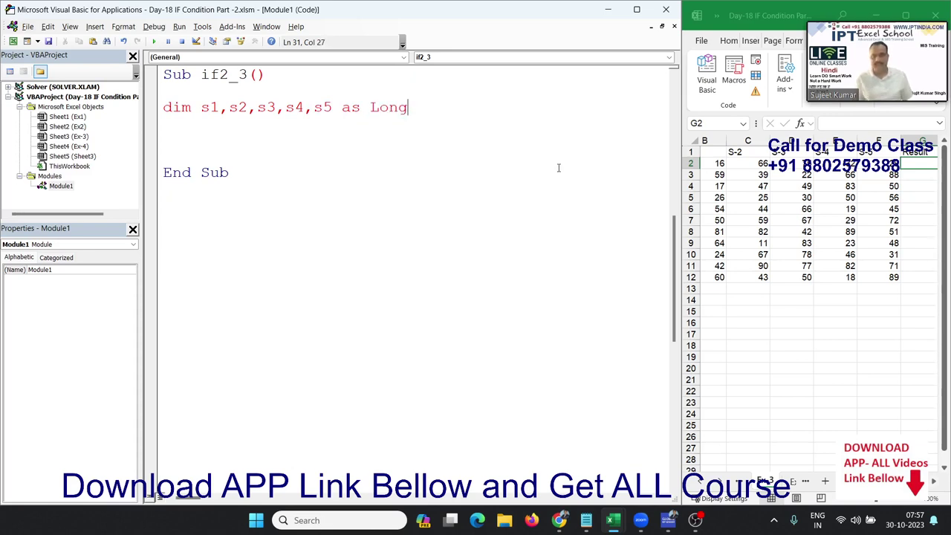
key(Return)
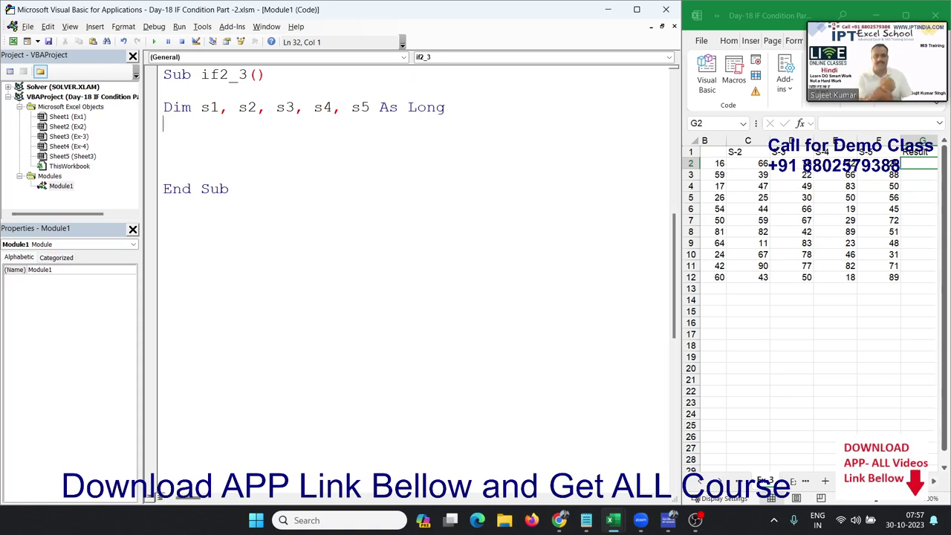
Step: Add a For i = 2 To 12 ... Next i loop with room for its body
text(for i)
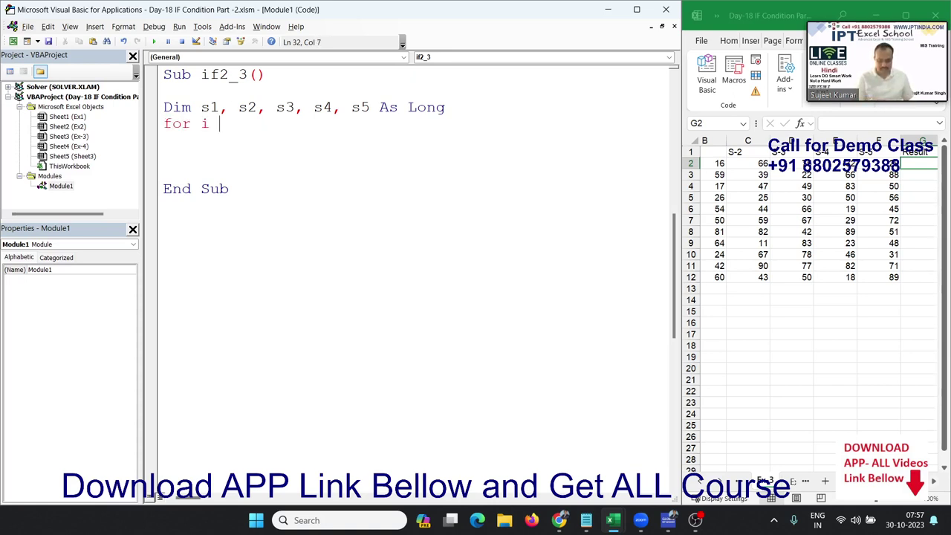
text( =2)
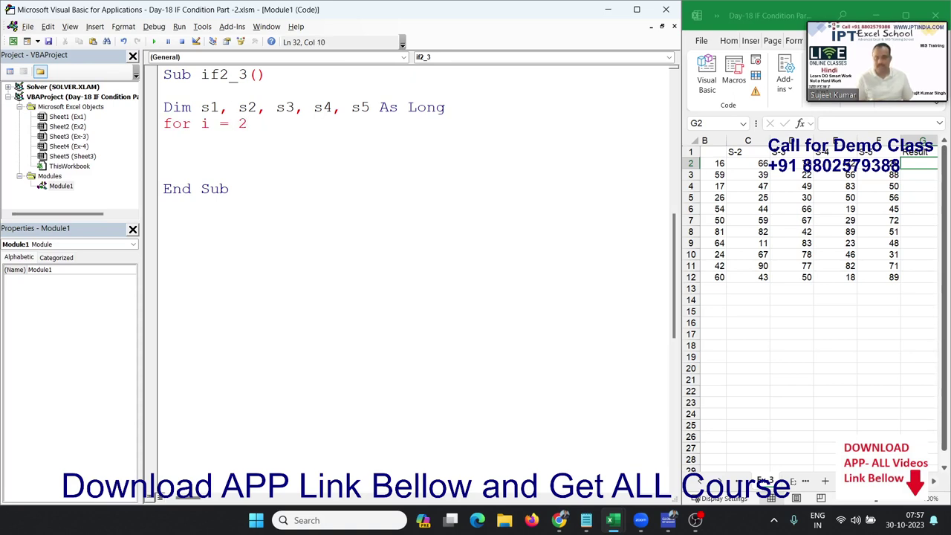
text(to )
text(12)
key(Return)
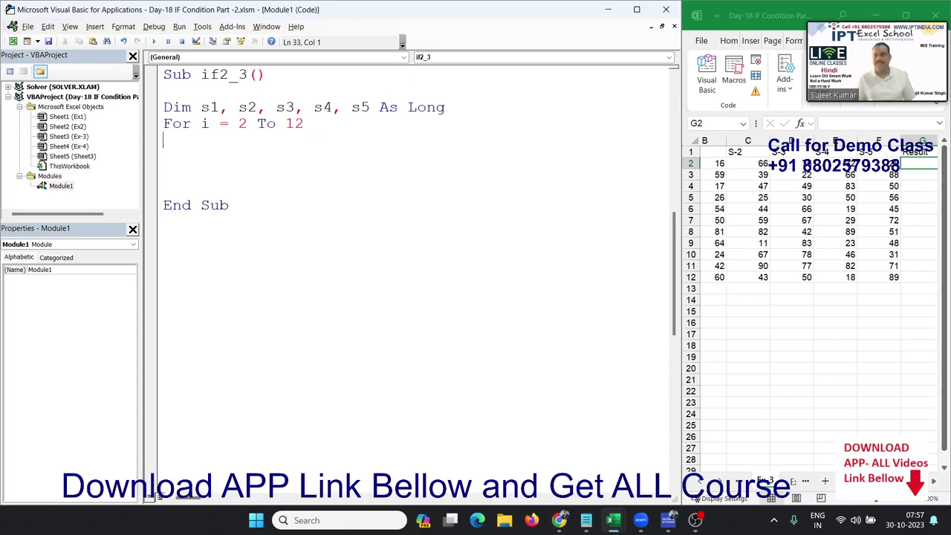
key(Return)
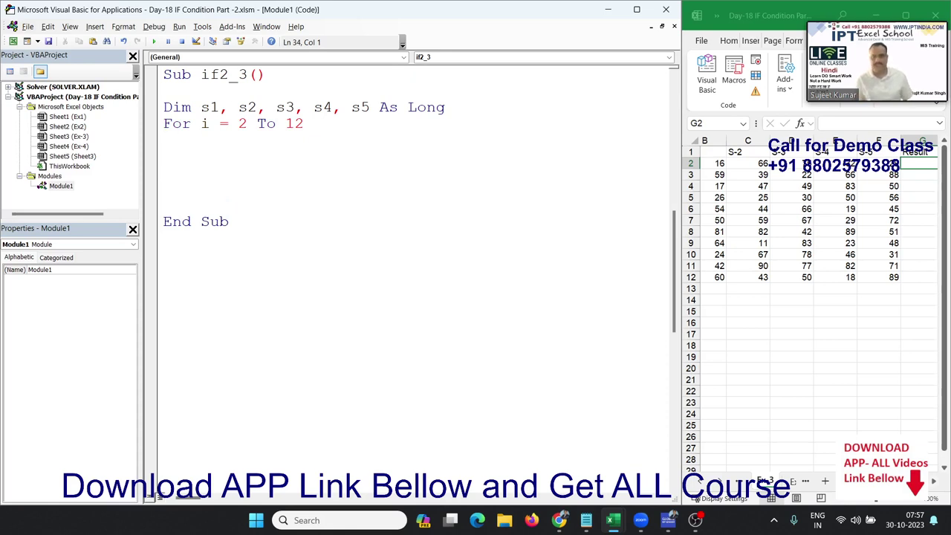
text(nex)
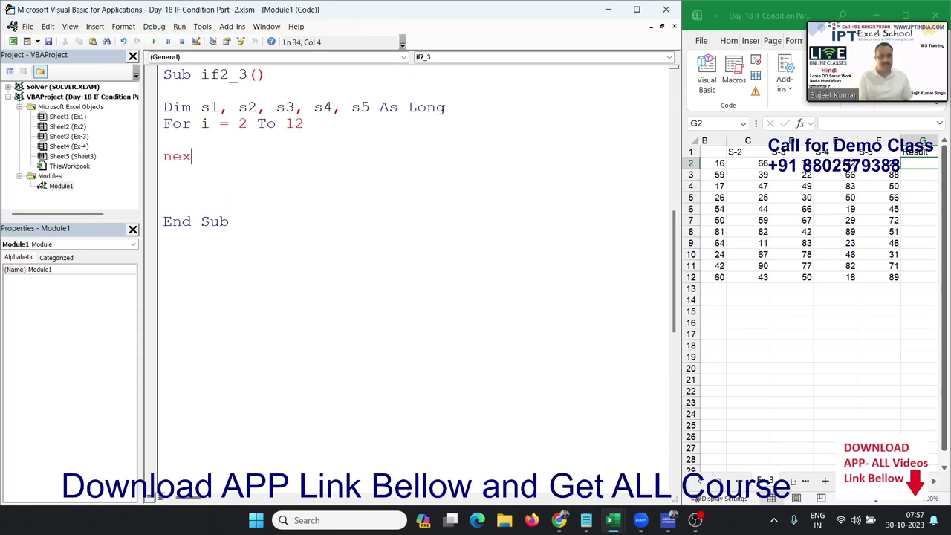
text(t )
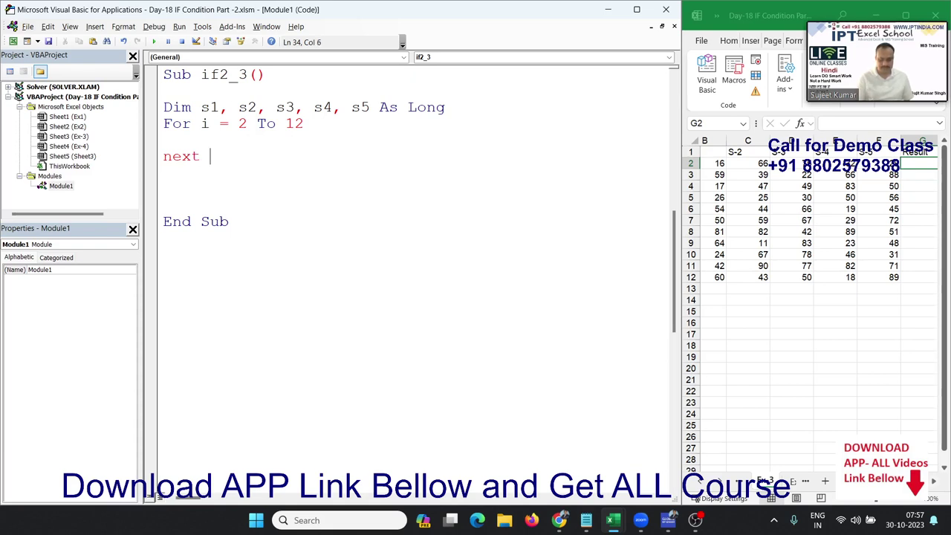
text(i)
key(BackSpace)
text(i)
key(Up)
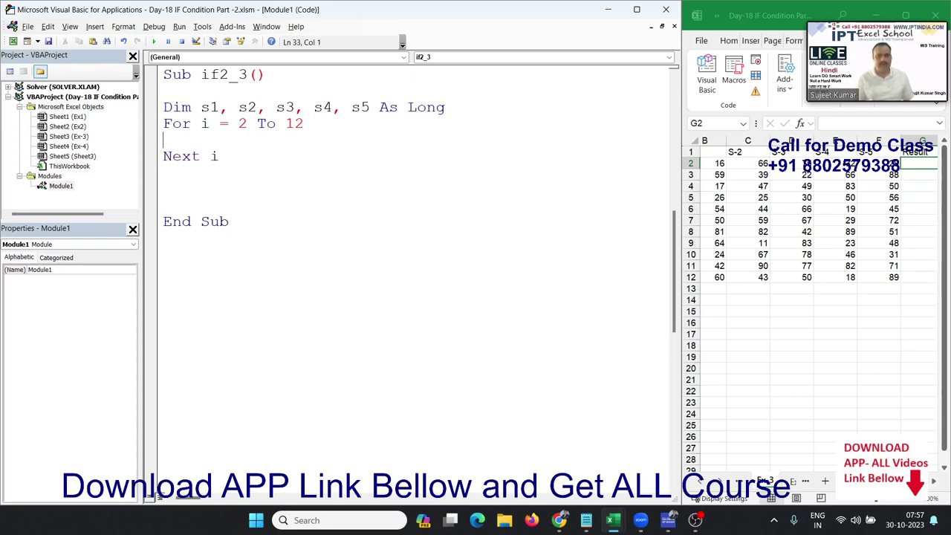
key(Return)
key(Return)
key(Up)
key(Up)
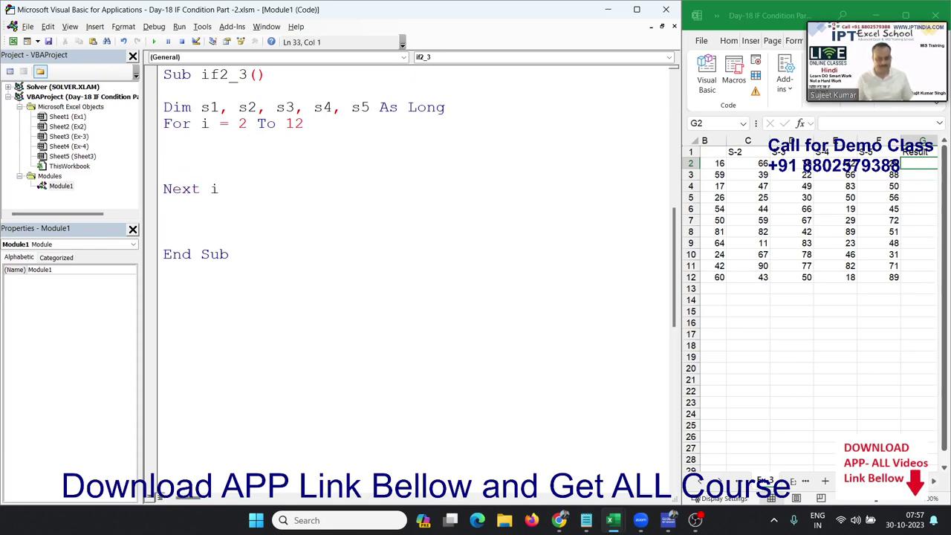
Step: Write s1 = Cells(i, 2).Value and paste copies of it below
text(s1=)
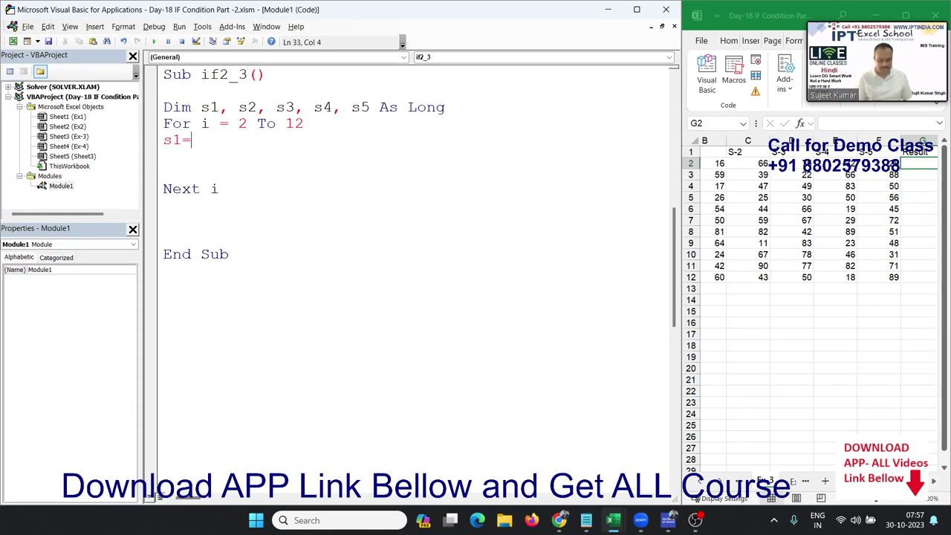
text(cells)
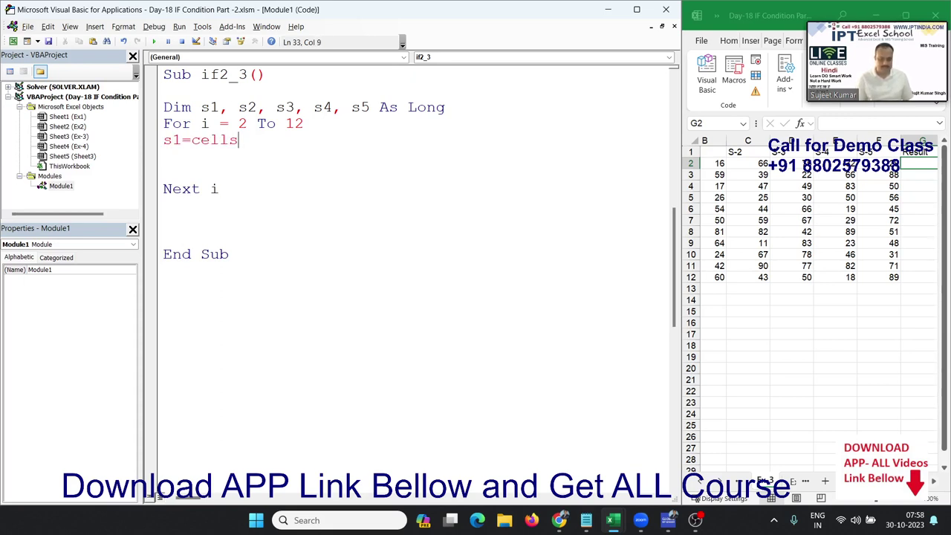
text(()
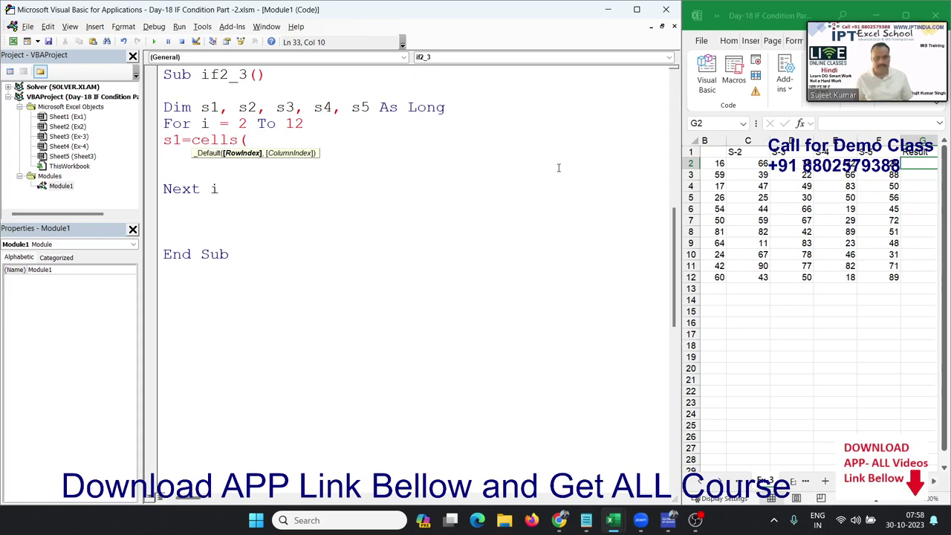
text(s)
key(BackSpace)
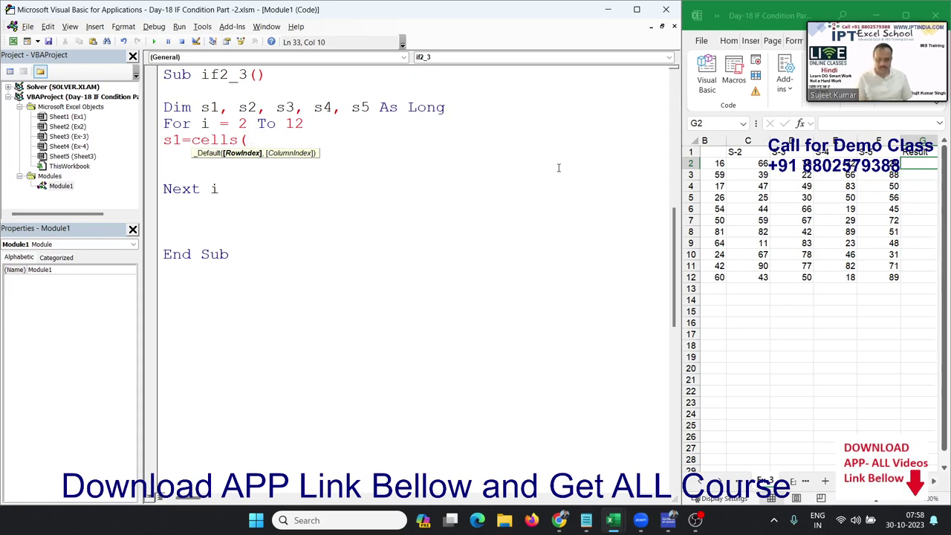
text(i,2)
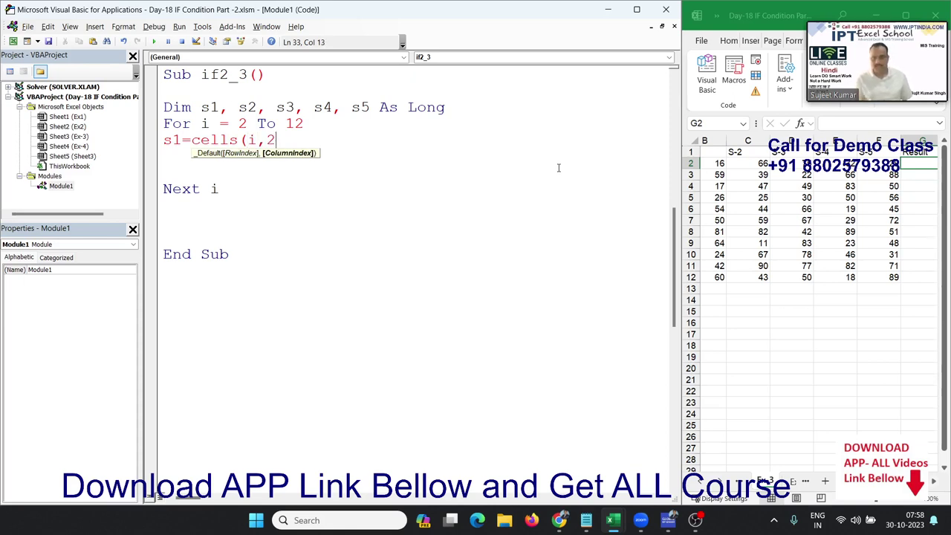
text().v)
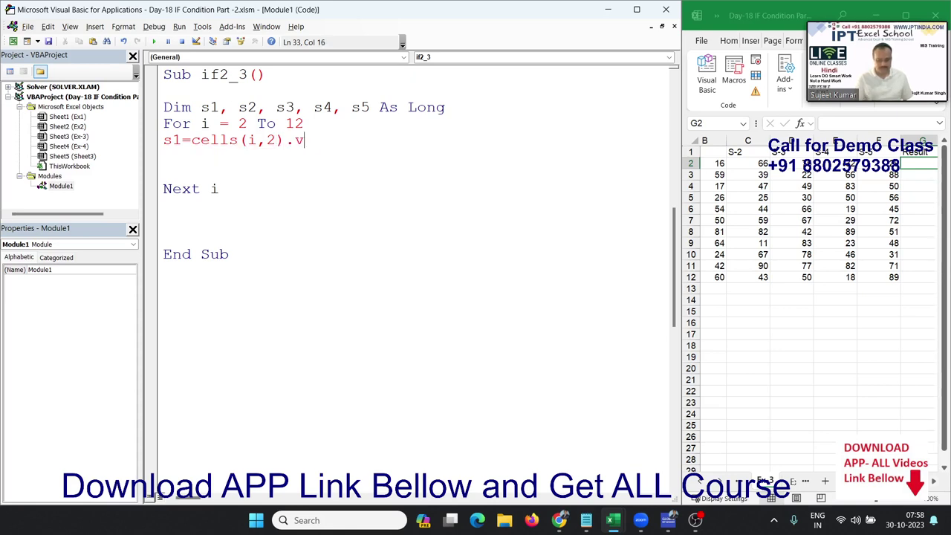
text(alue)
key(Return)
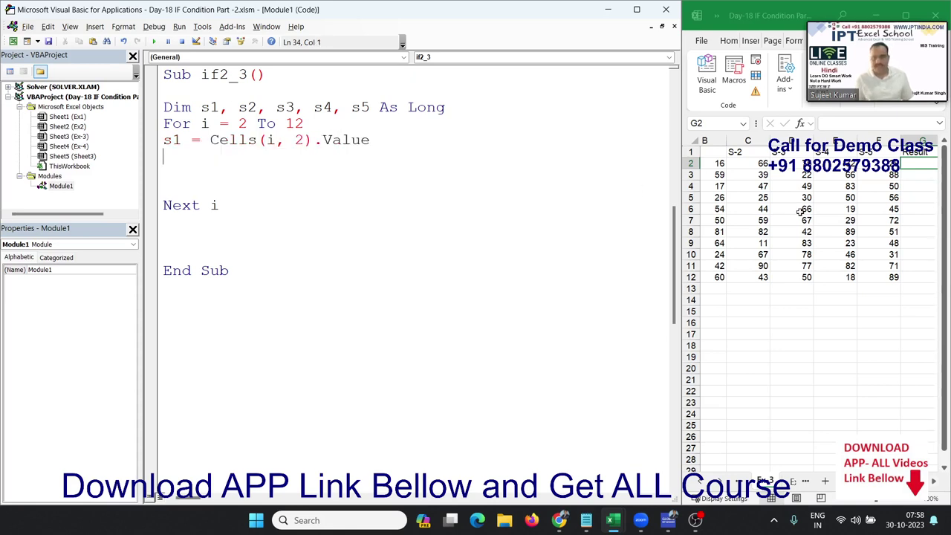
click(801, 211)
click(707, 141)
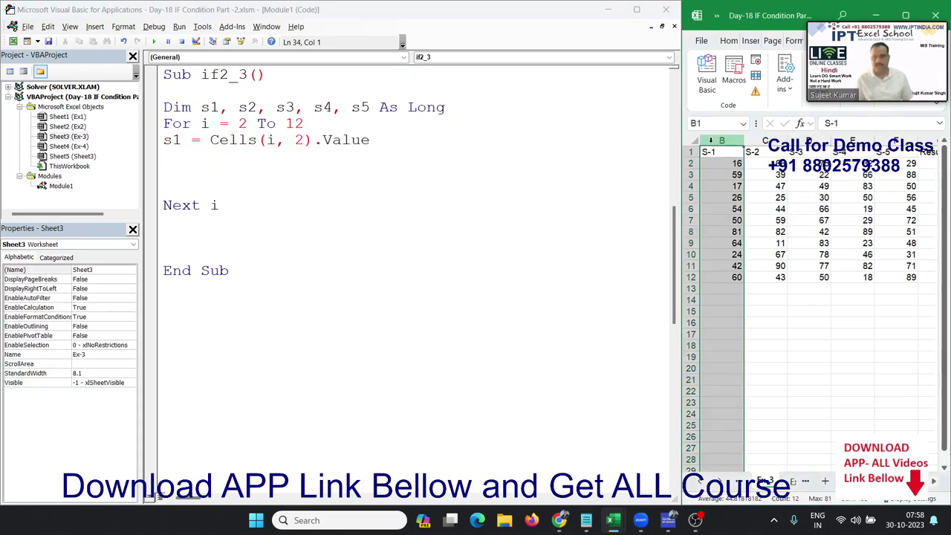
click(261, 171)
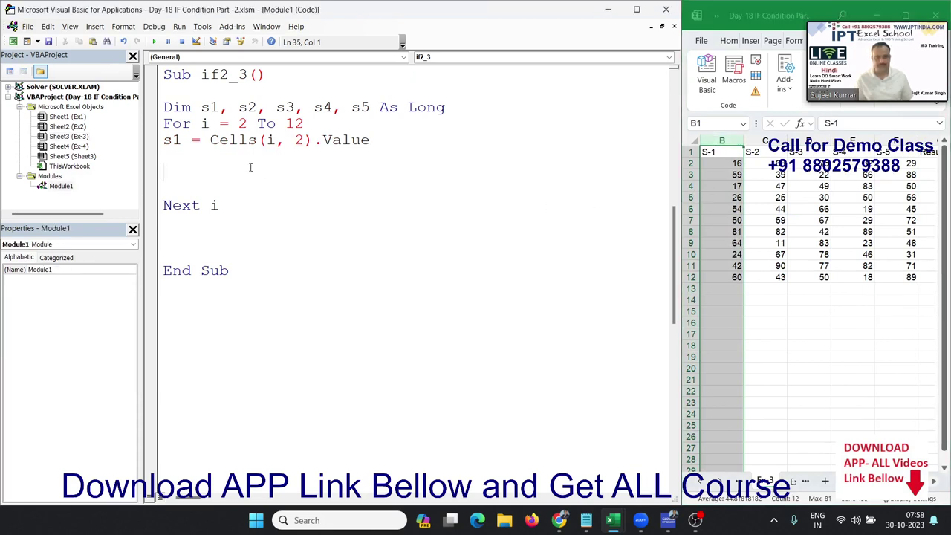
click(223, 156)
key(shift+Up)
key(ctrl+c)
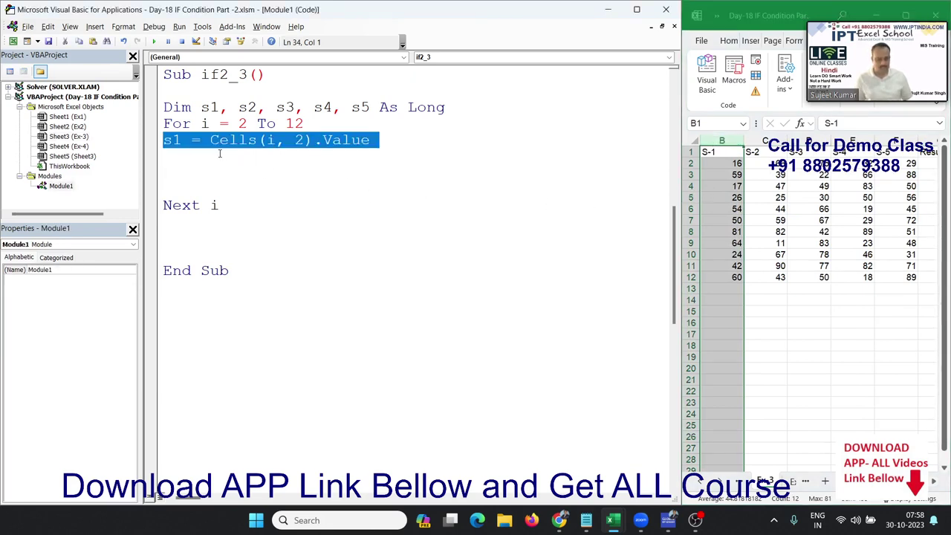
click(219, 154)
key(ctrl+v)
key(ctrl+v)
key(ctrl+v)
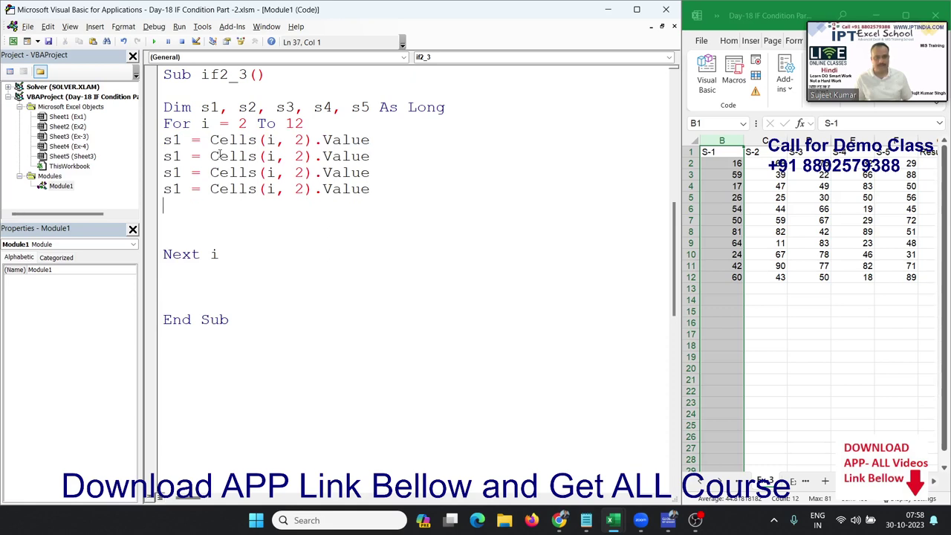
key(ctrl+v)
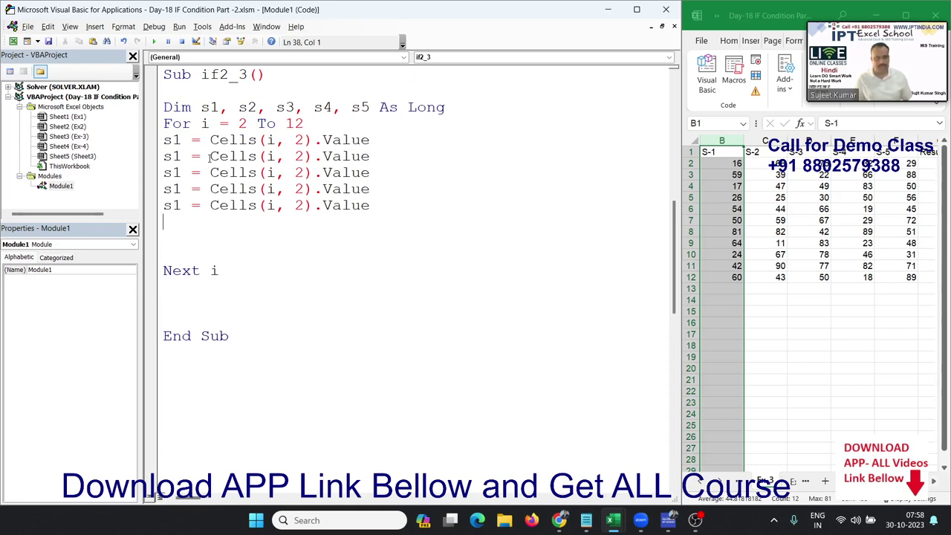
key(Up)
key(Up)
key(Up)
Step: Rename the copied variables to s2, s3, s4 and s5
key(Right)
key(Delete)
text(2)
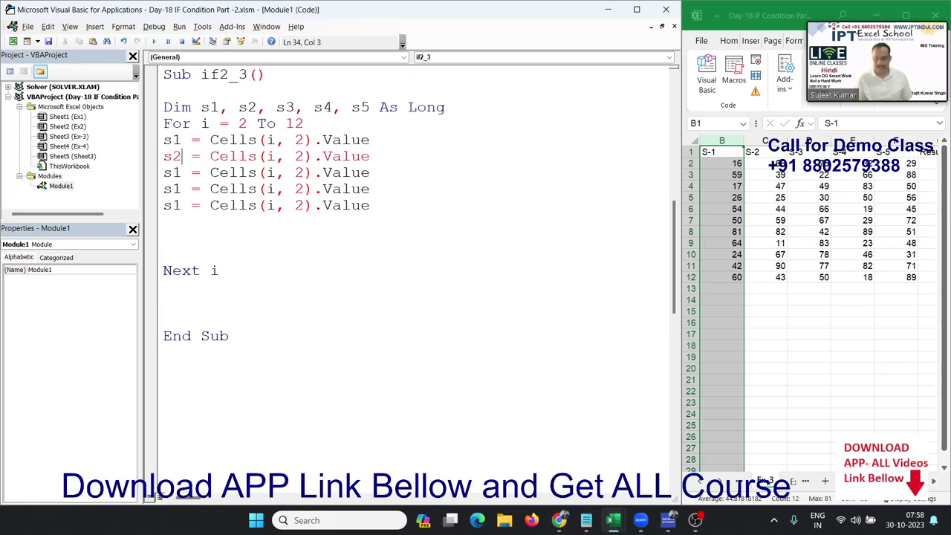
key(BackSpace)
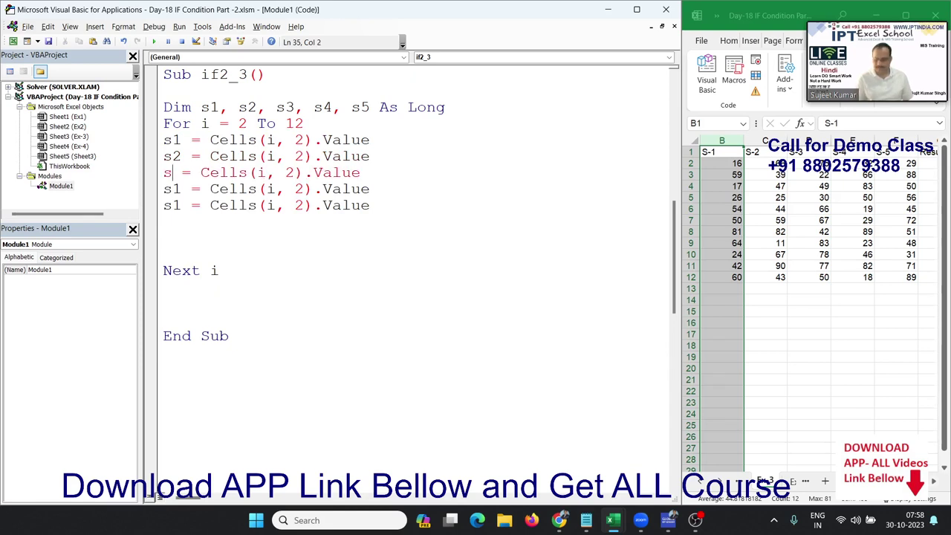
text(3)
key(BackSpace)
text(4)
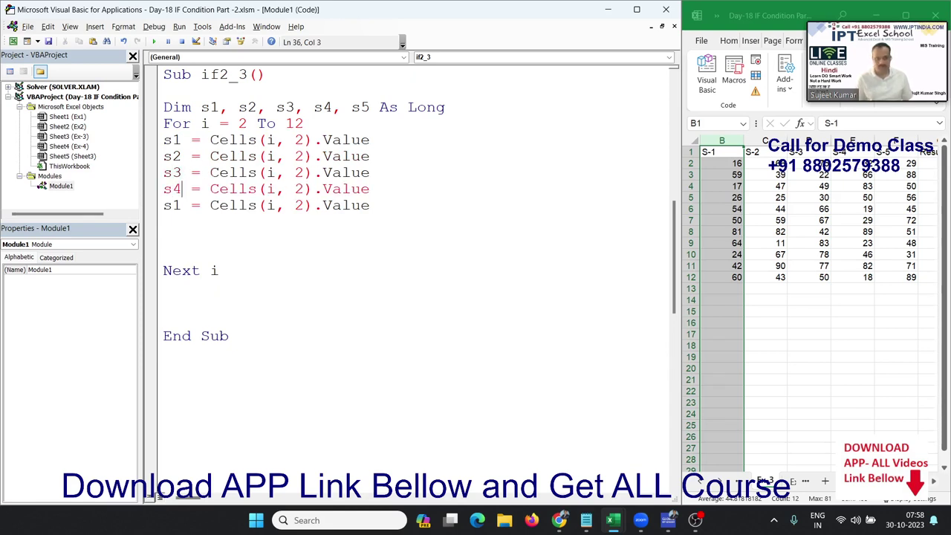
key(Down)
key(BackSpace)
text(5)
Step: Change the copied lines' column numbers to 3, 4, 5 and 6
click(348, 173)
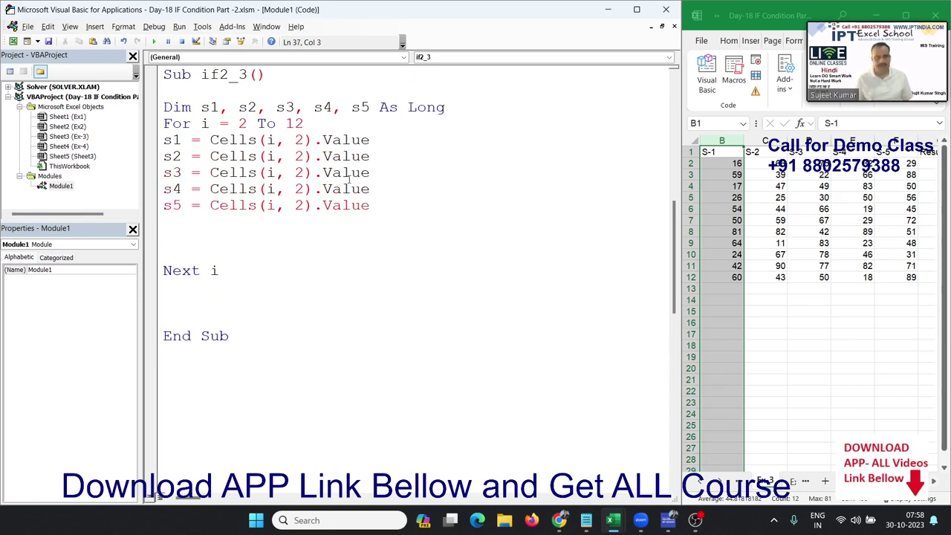
click(295, 140)
key(Delete)
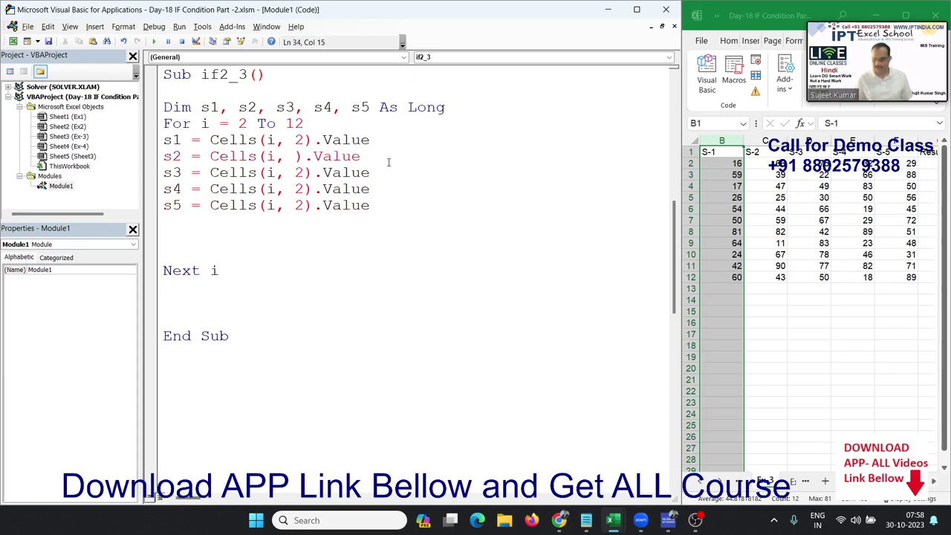
text(3)
key(Down)
key(BackSpace)
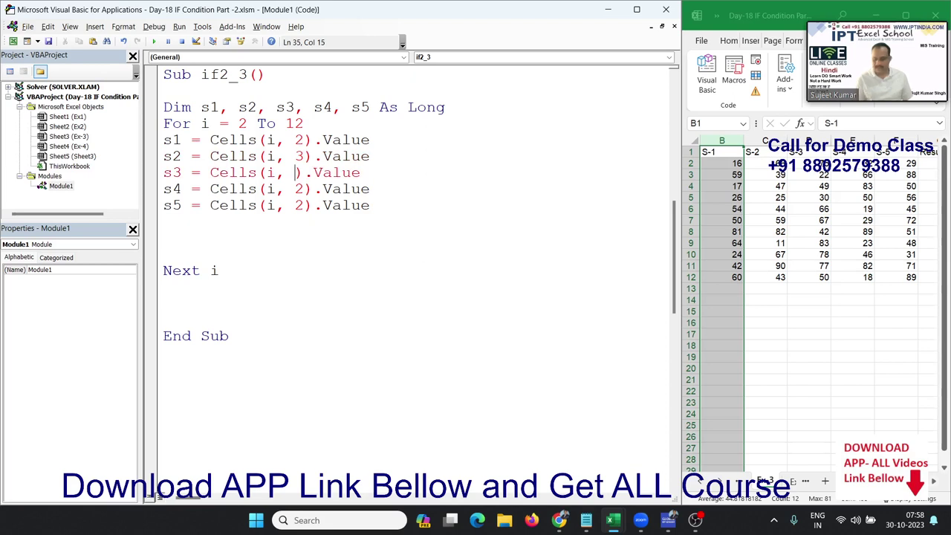
text(4)
key(Down)
key(BackSpace)
text(5)
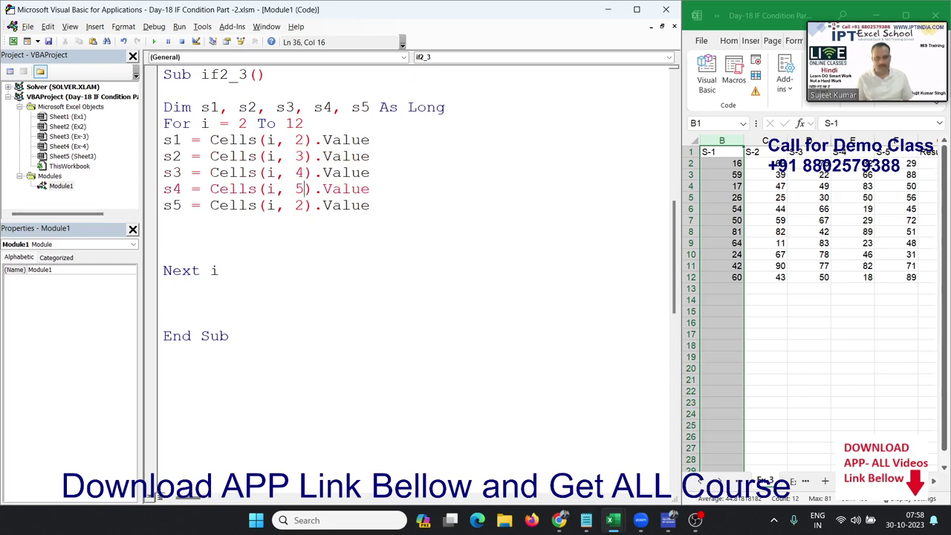
key(Down)
key(BackSpace)
text(6)
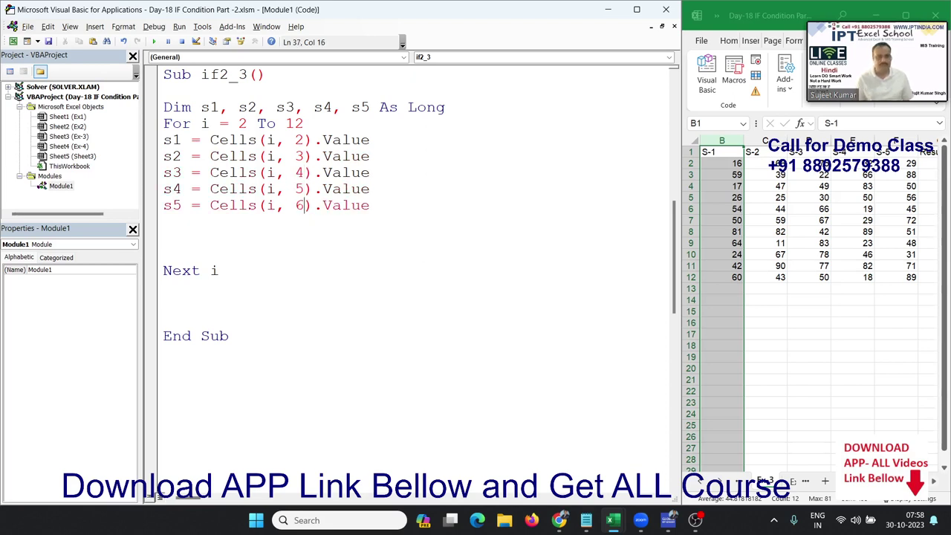
Step: Add a blank line below the reads and begin the condition If s1>=30 And
key(Down)
key(Return)
key(Return)
key(Return)
key(Up)
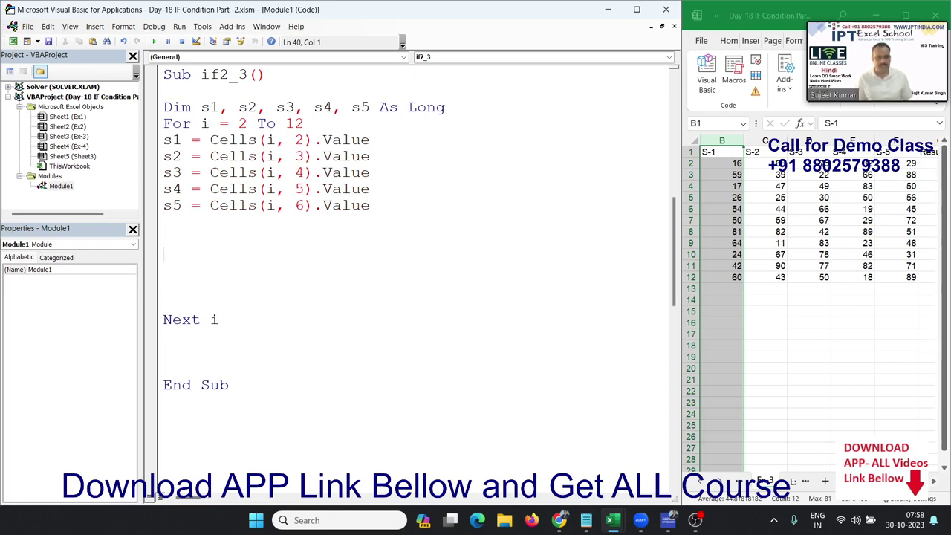
key(Up)
text(if)
text(s1)
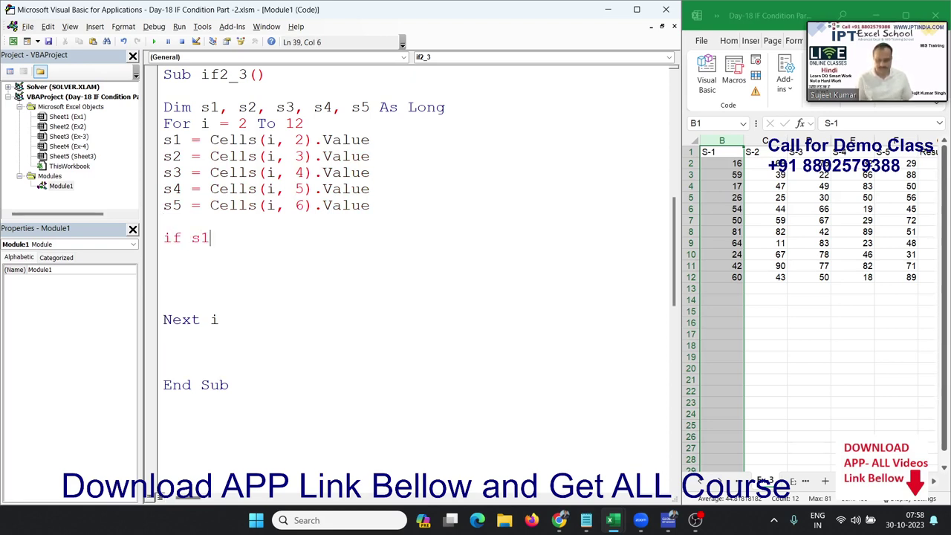
text(>=30)
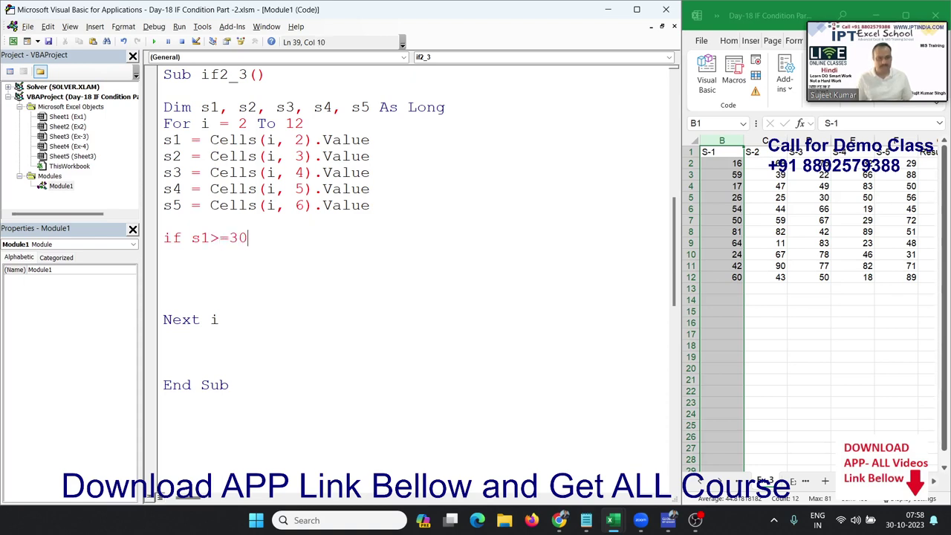
text( and)
Step: Finish the condition with And s2>=30 And s3>=30 And s4>=30 And s5>30 Then
key(BackSpace)
key(BackSpace)
key(BackSpace)
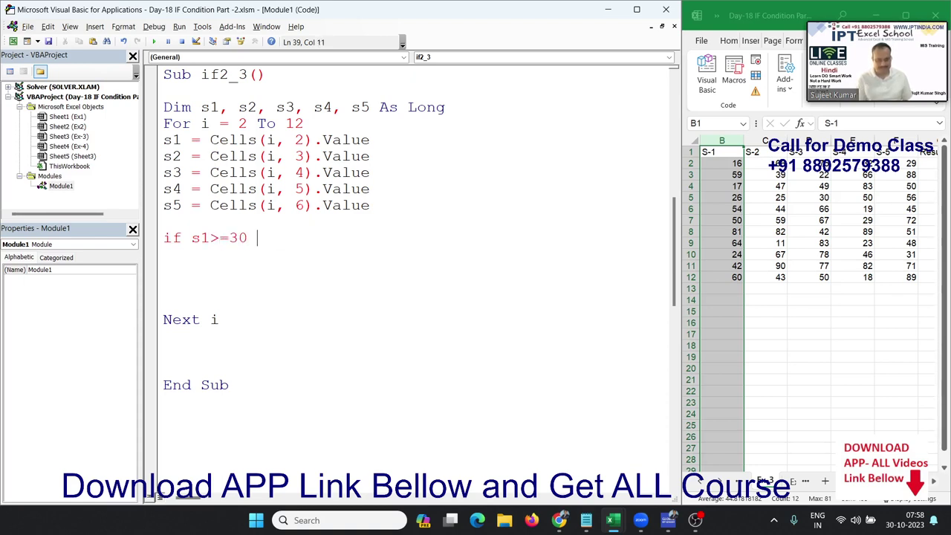
text(and s)
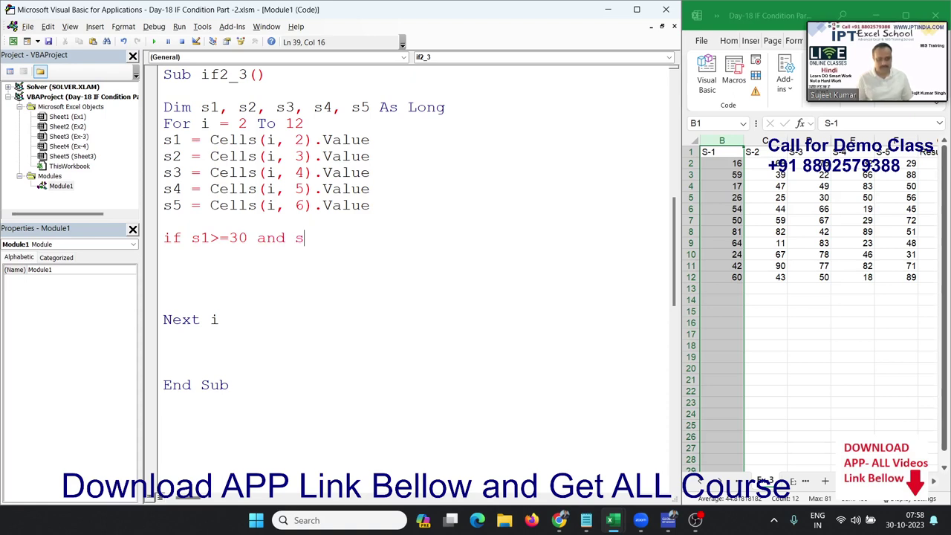
text(2)
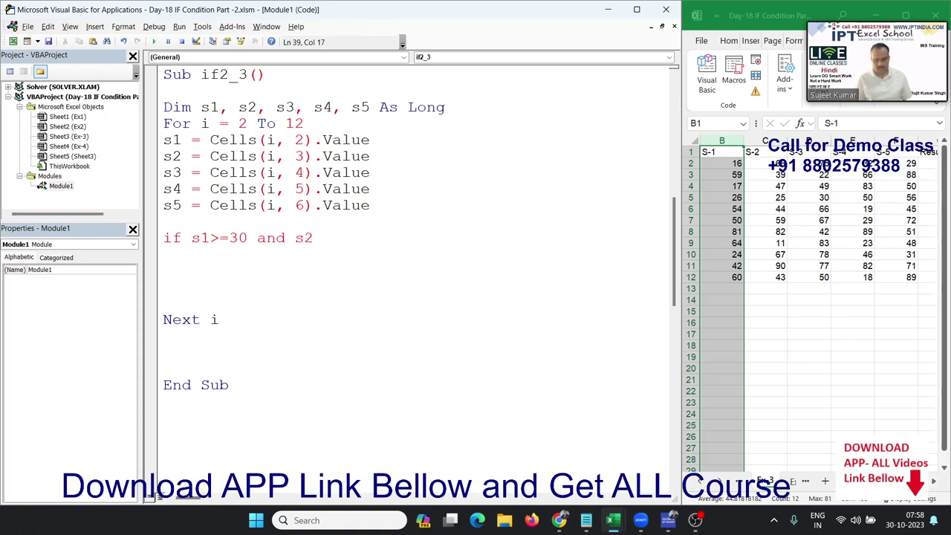
text(>=)
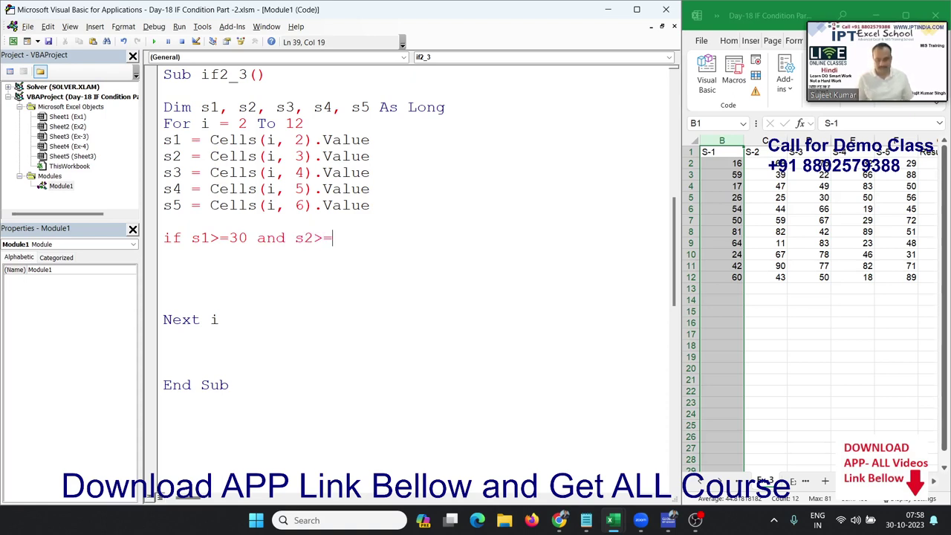
text(30 an)
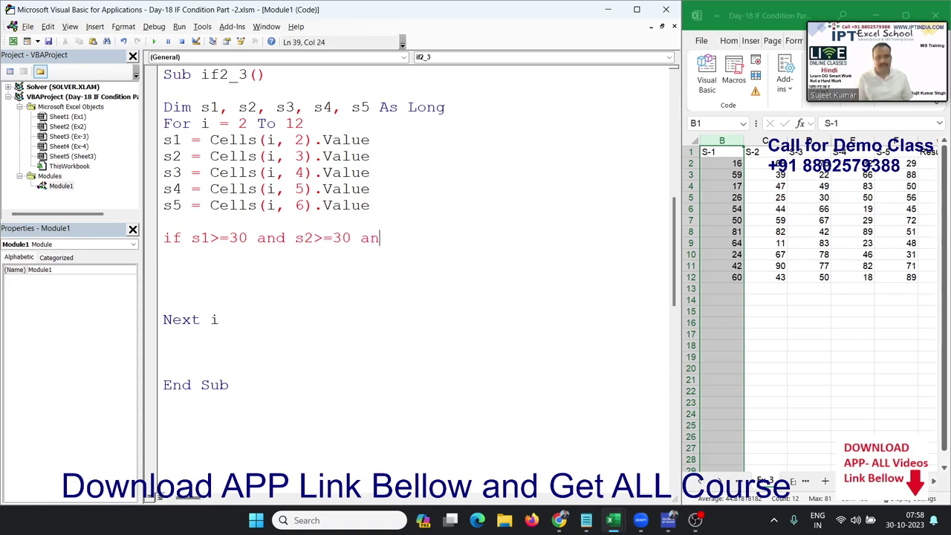
text(d s3)
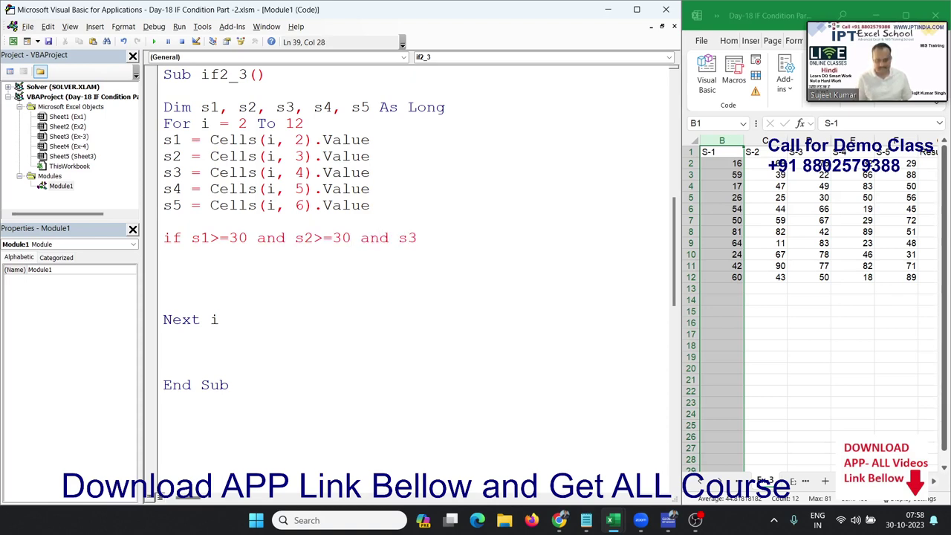
text(>=30 )
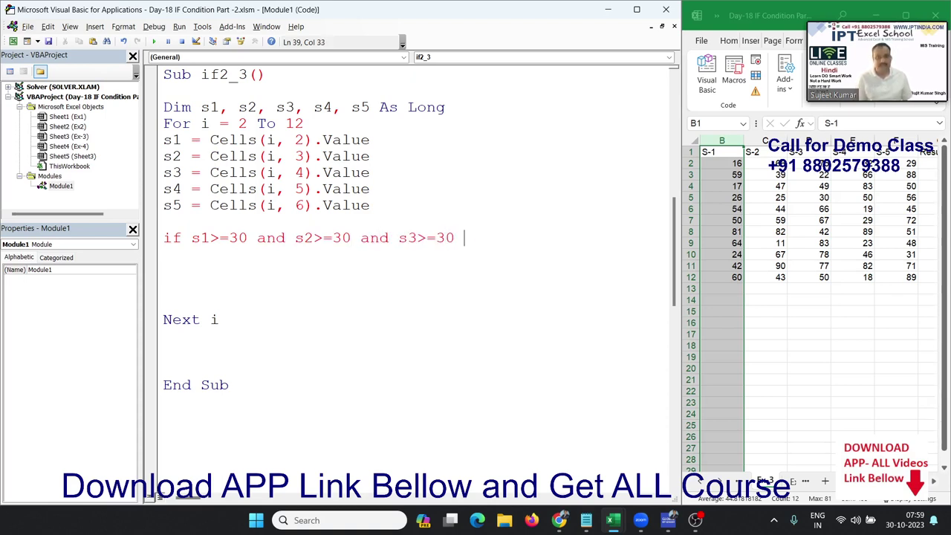
text(and )
text(s4)
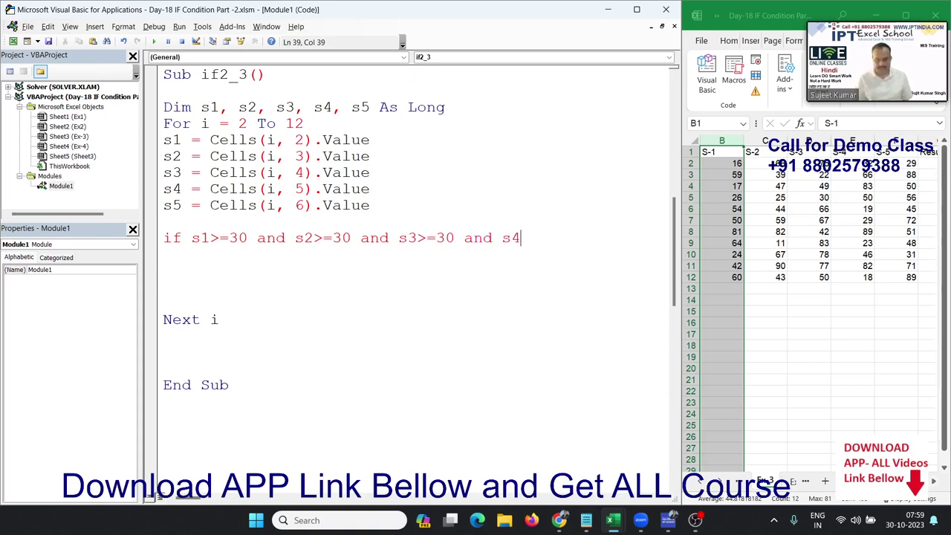
text(:)
text(>)
text(=)
text(30 a)
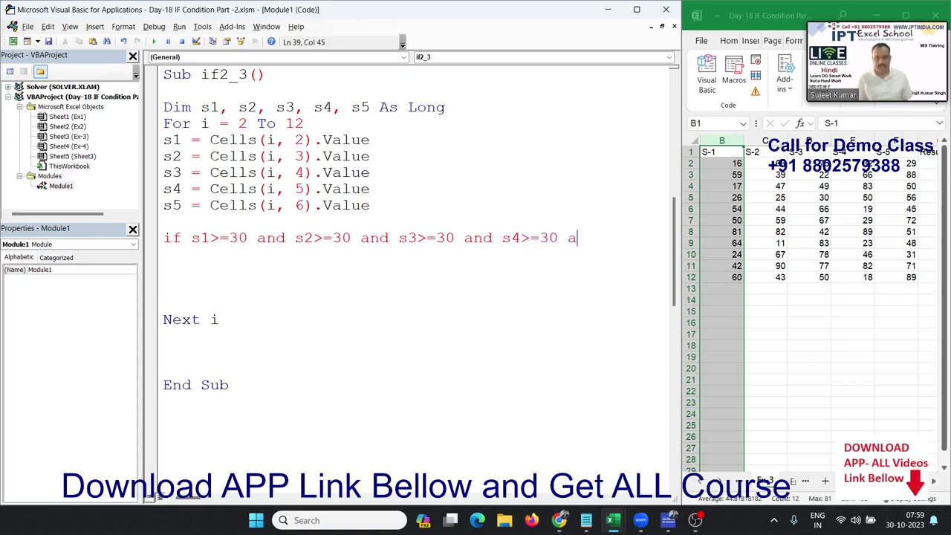
text(nd )
text(s5)
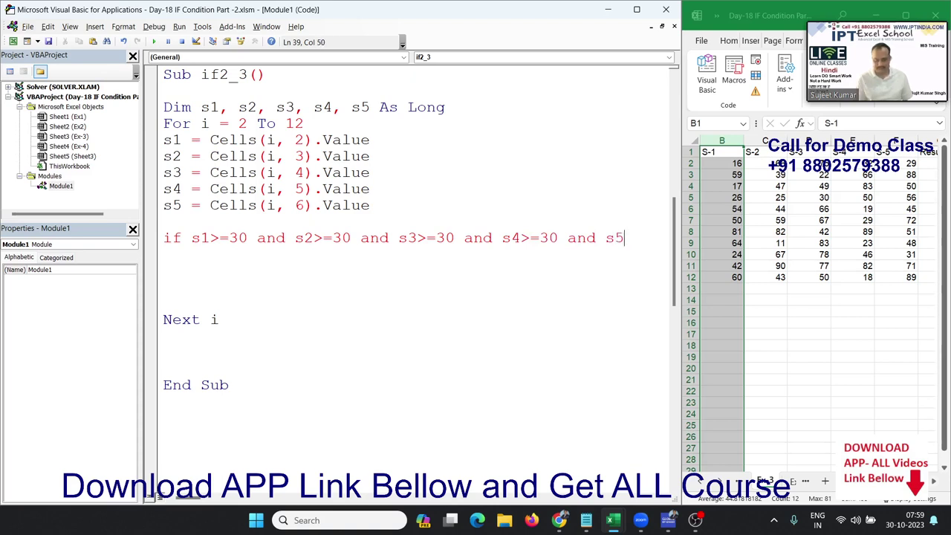
text(>30)
text(then)
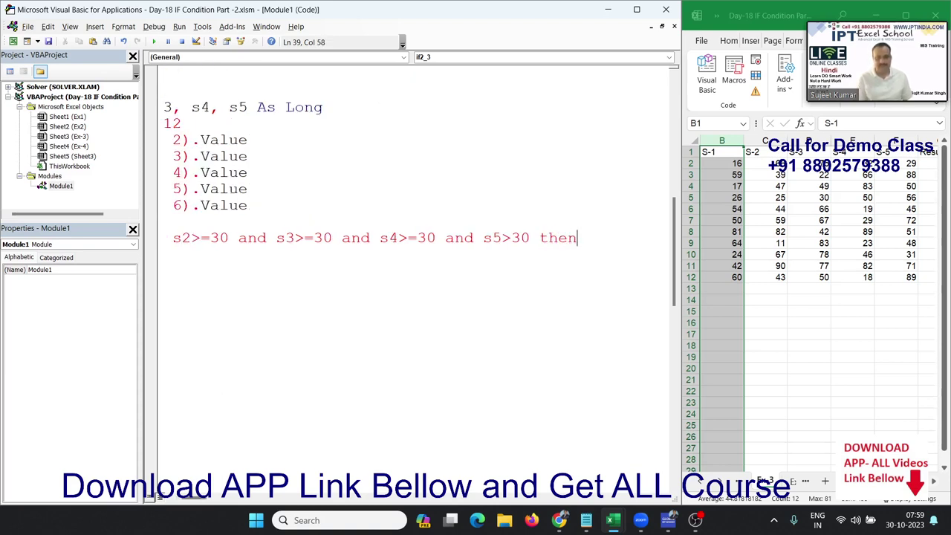
key(Return)
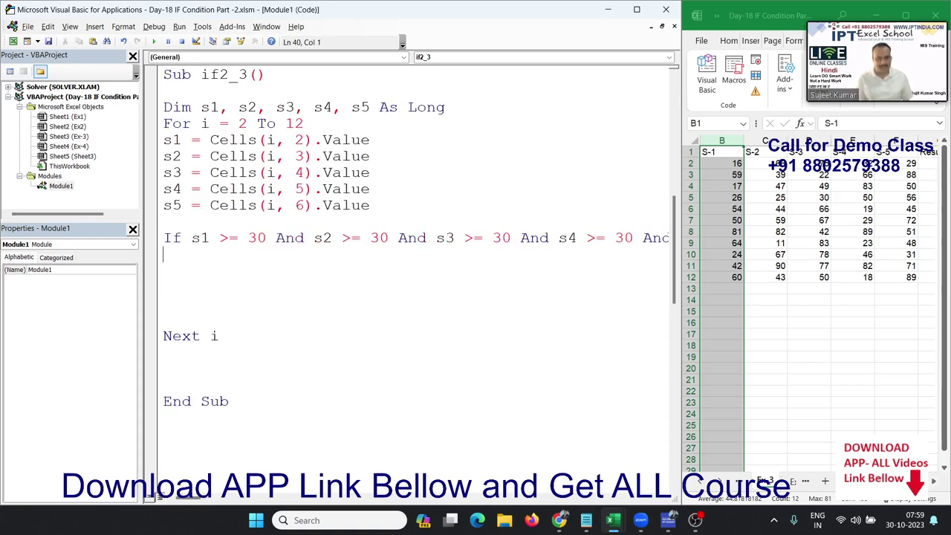
Step: Write Cells(i, 7).Value = "PASS" as the If branch and add an Else line
text(cells)
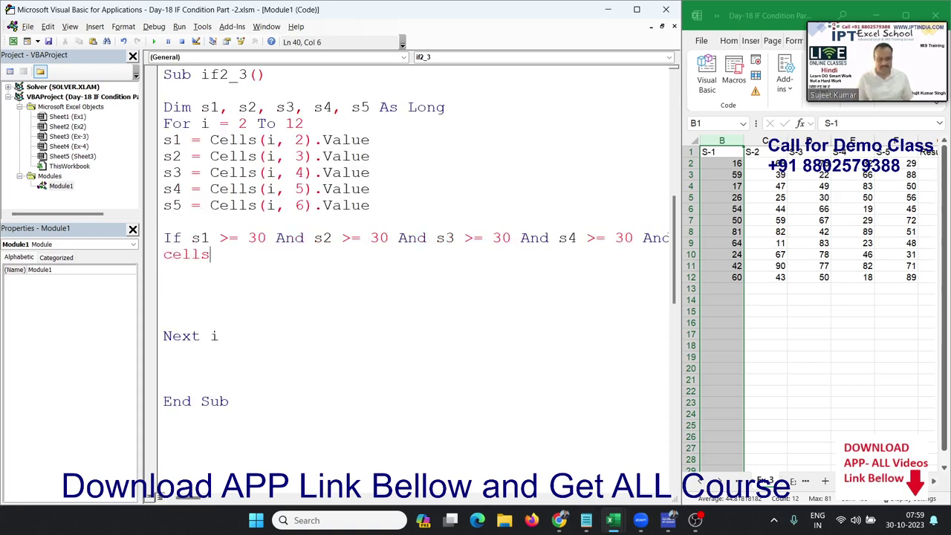
text((i)
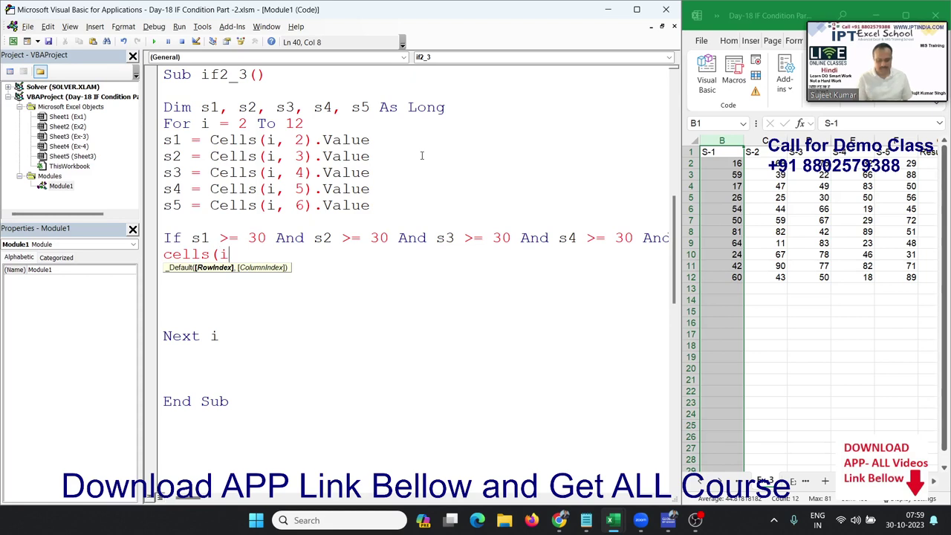
text(,6)
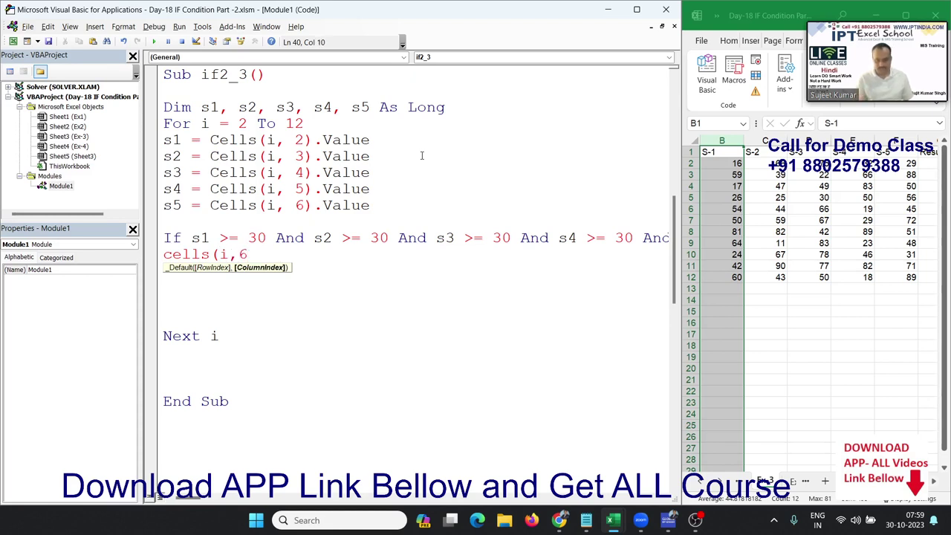
key(BackSpace)
text(7).v)
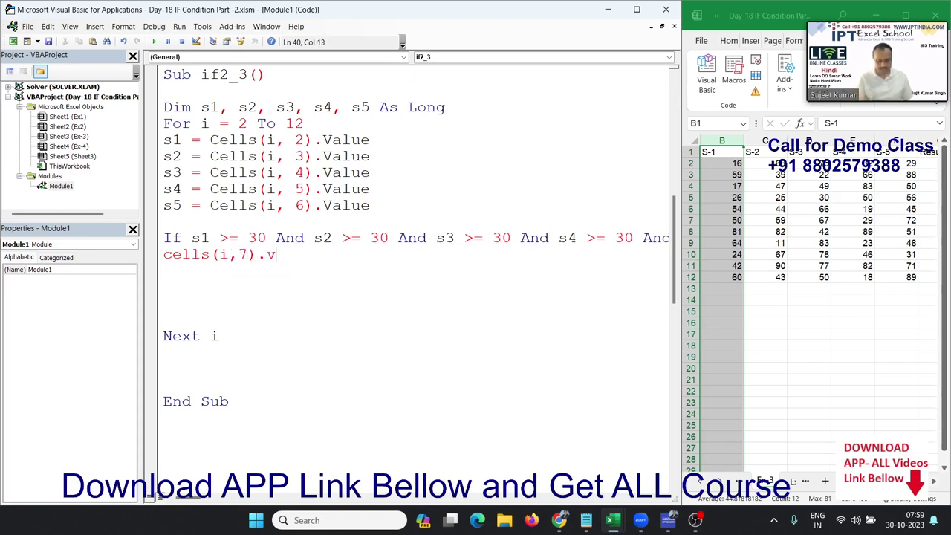
text(alue = )
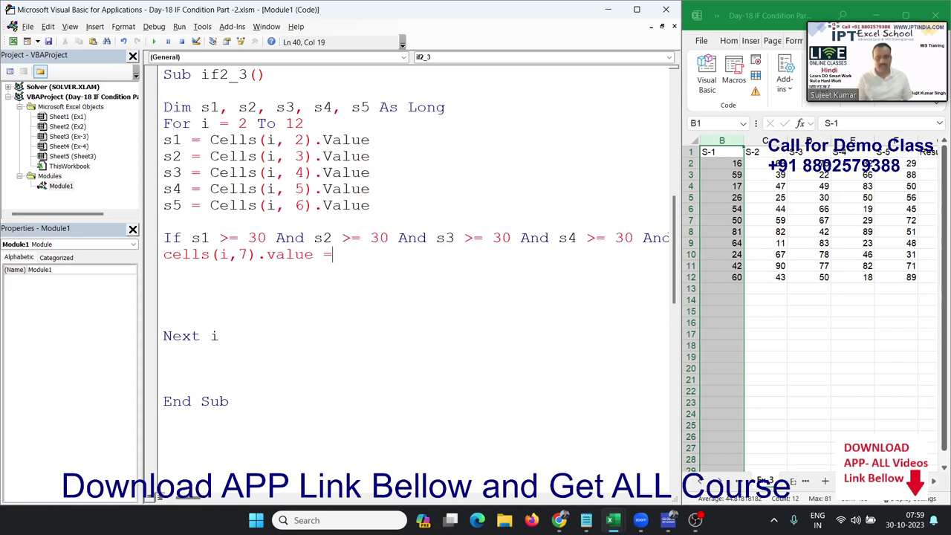
text("PASS)
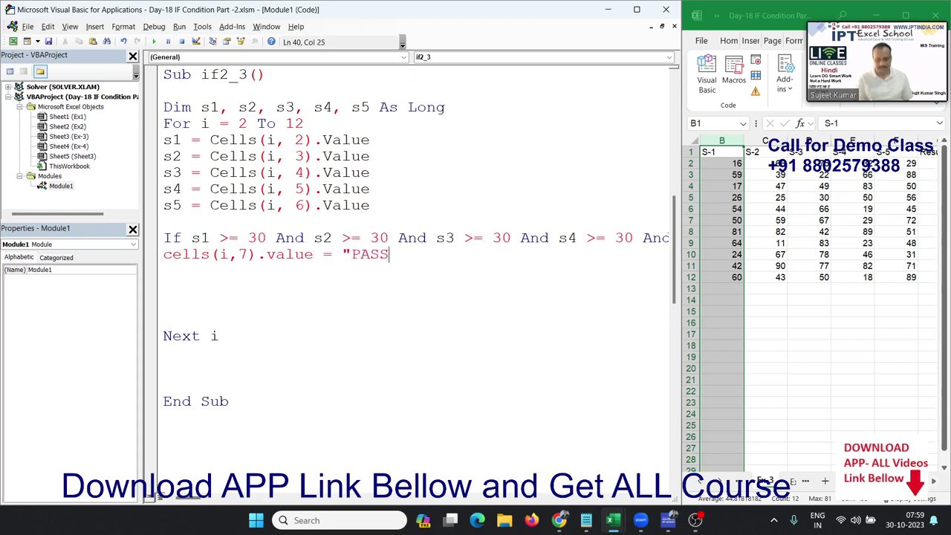
text(")
key(Return)
text(els)
key(Return)
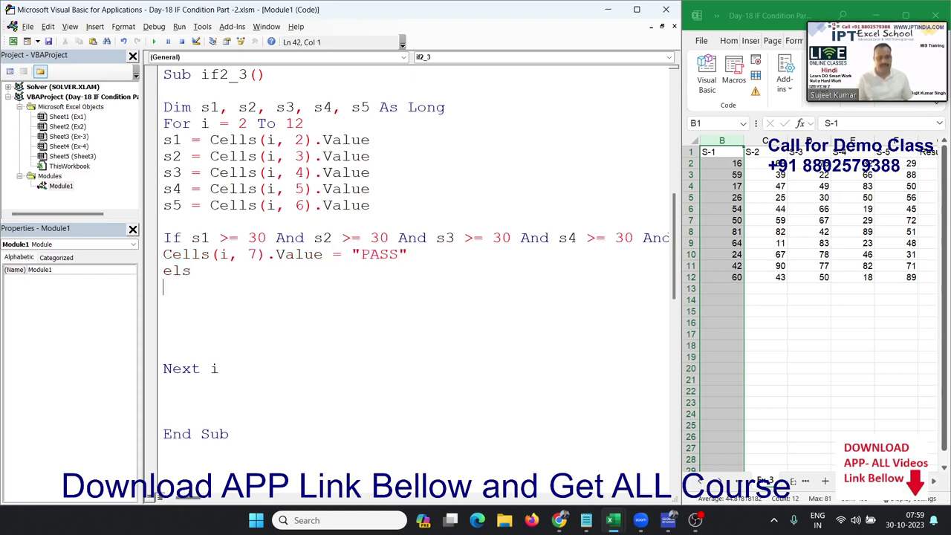
key(BackSpace)
text(e)
Step: Duplicate that assignment under Else with "Fail" instead of "PASS", and close with End If
key(Return)
key(Up)
key(Up)
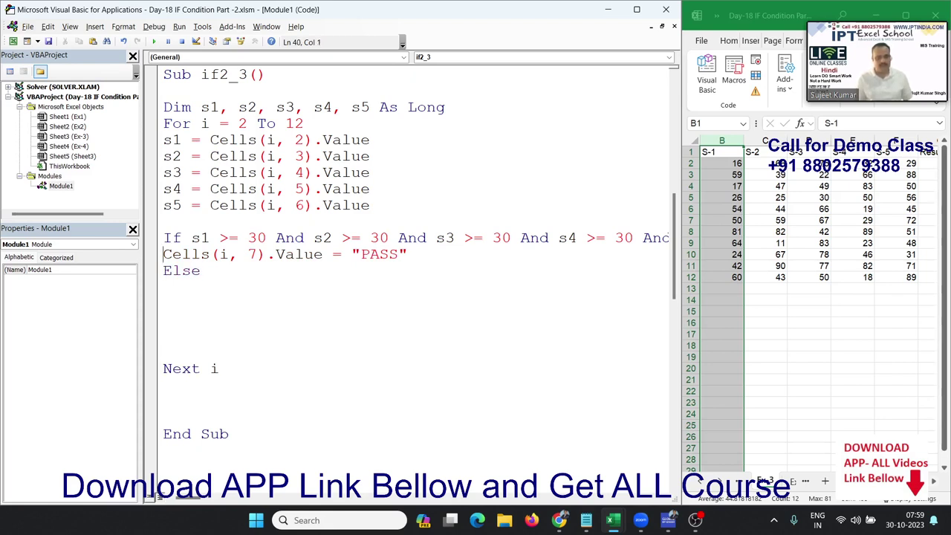
key(shift+Down)
key(ctrl+c)
key(Right)
key(ctrl+v)
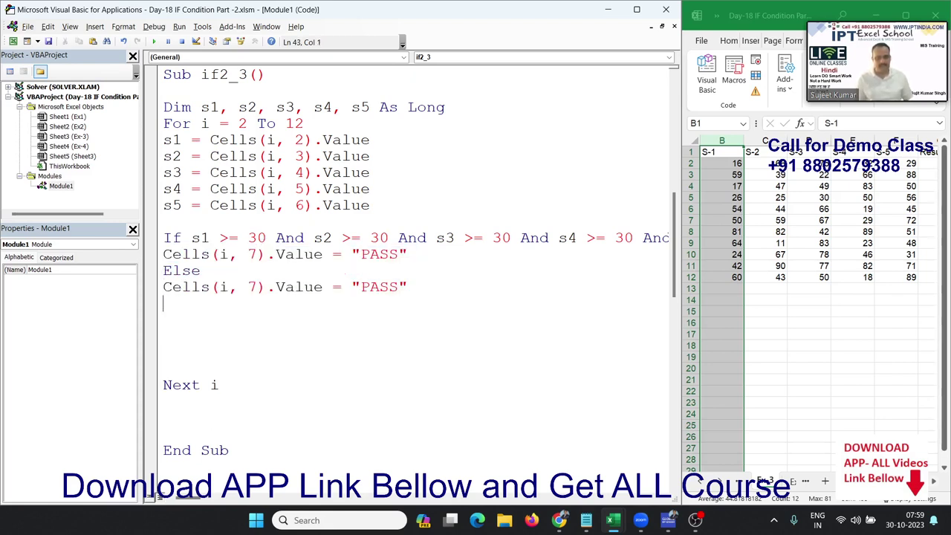
text(end if)
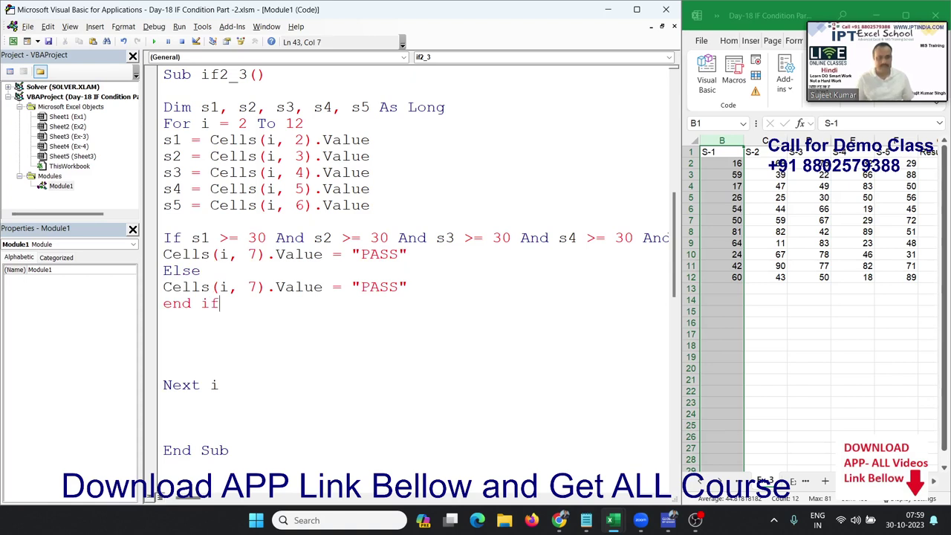
key(Up)
key(End)
key(Left)
key(ctrl+shift+Left)
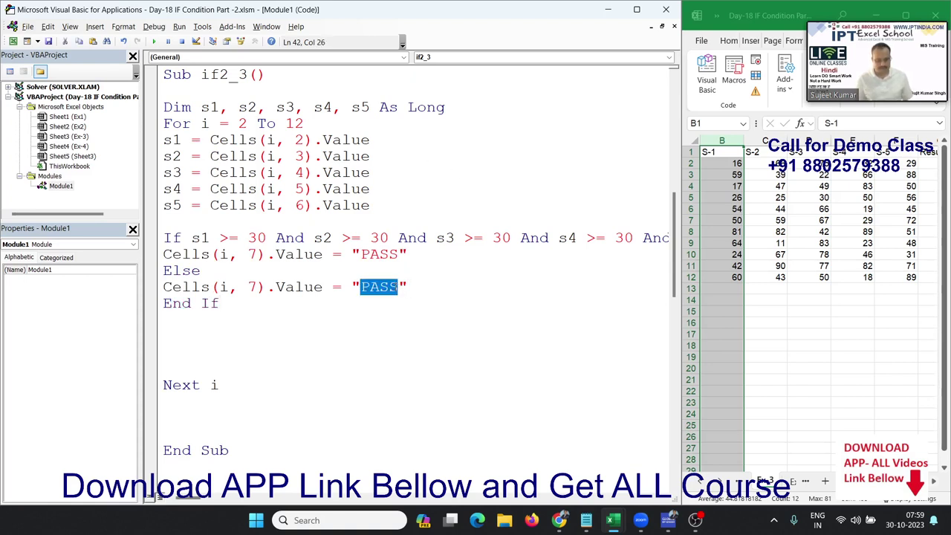
text(Fail)
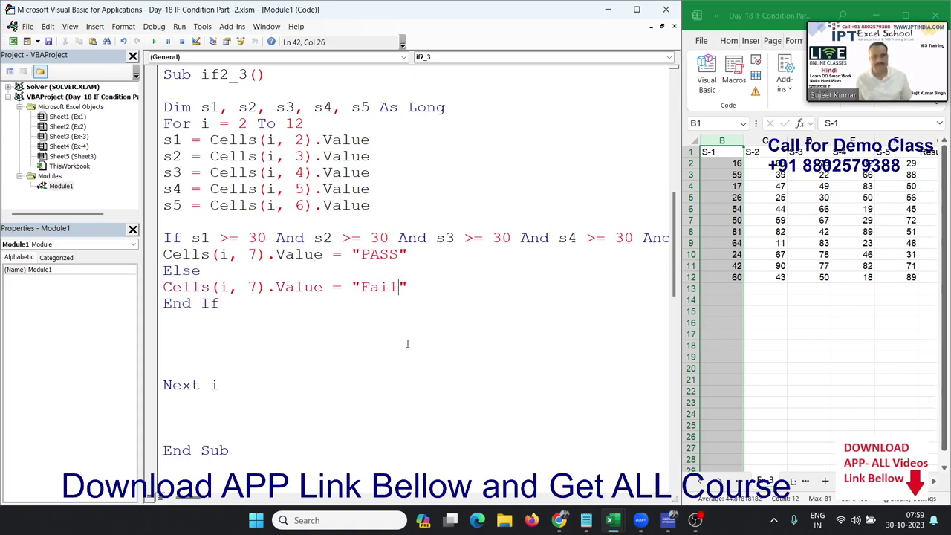
key(Down)
key(Down)
key(Down)
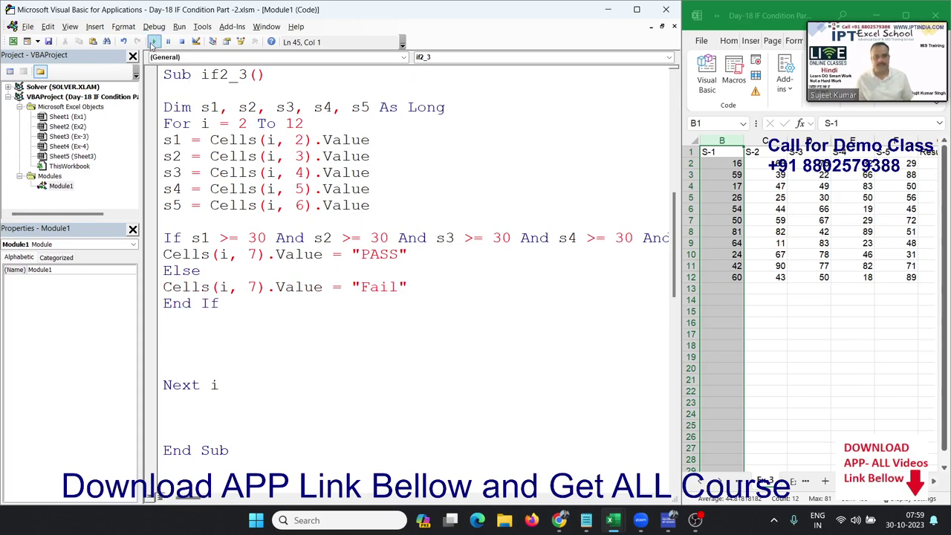
Step: Run if2_3, confirm column G shows PASS in rows 8 and 11 and Fail elsewhere, then select the macro
click(154, 40)
click(844, 425)
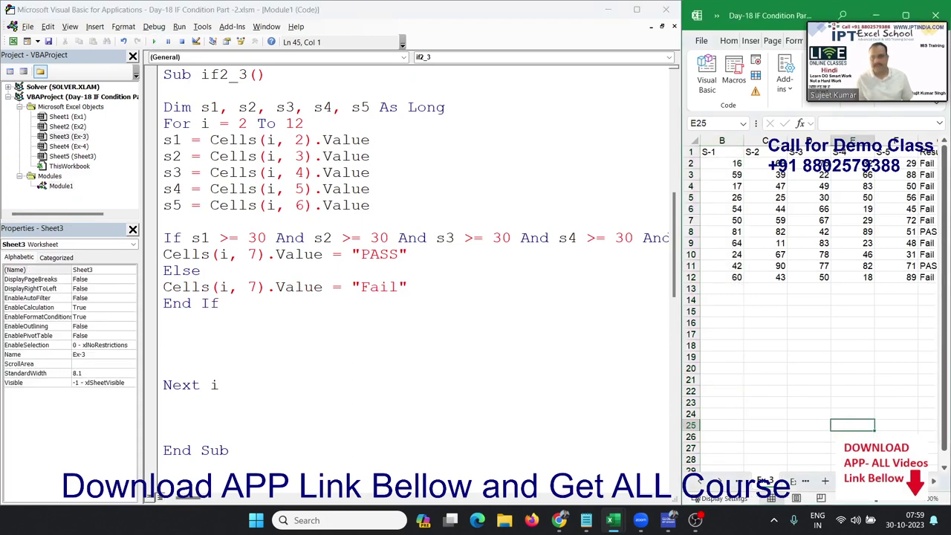
click(932, 481)
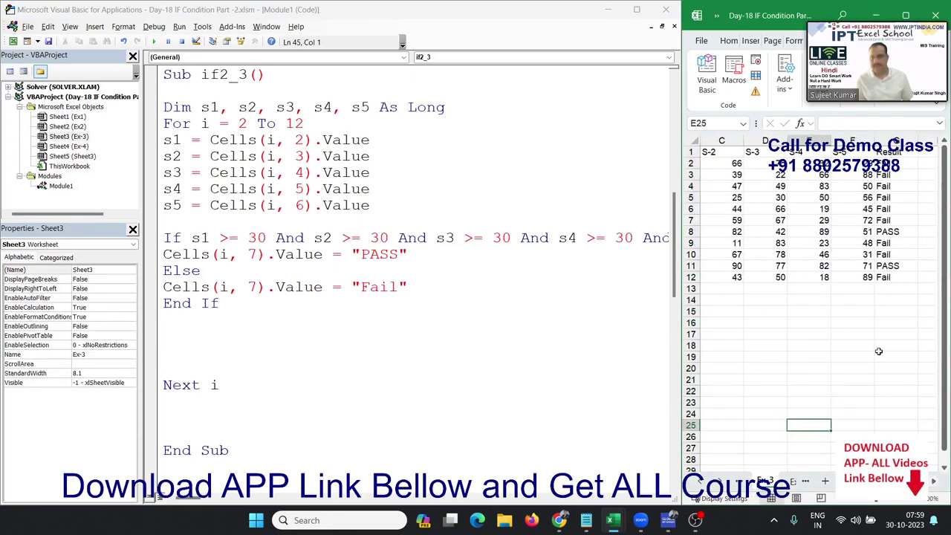
drag(854, 163, 743, 164)
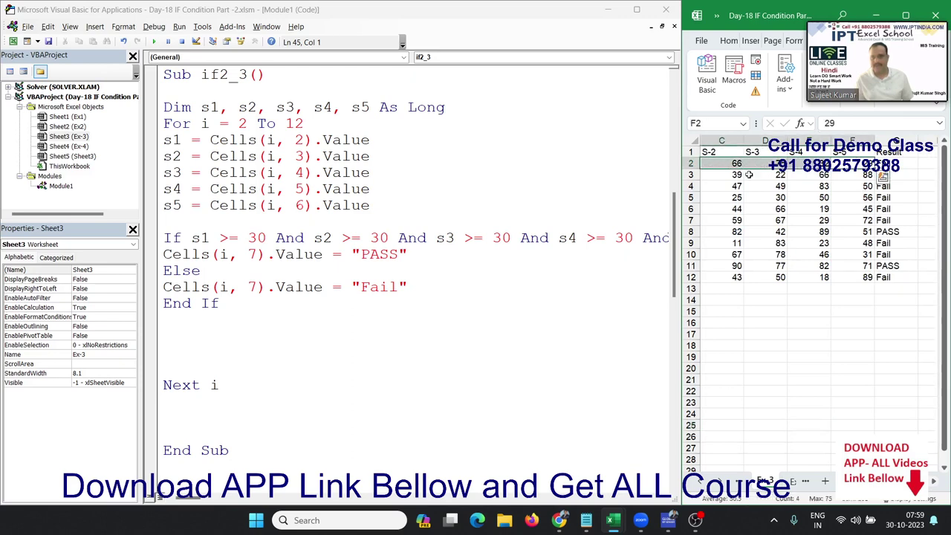
drag(863, 236, 704, 239)
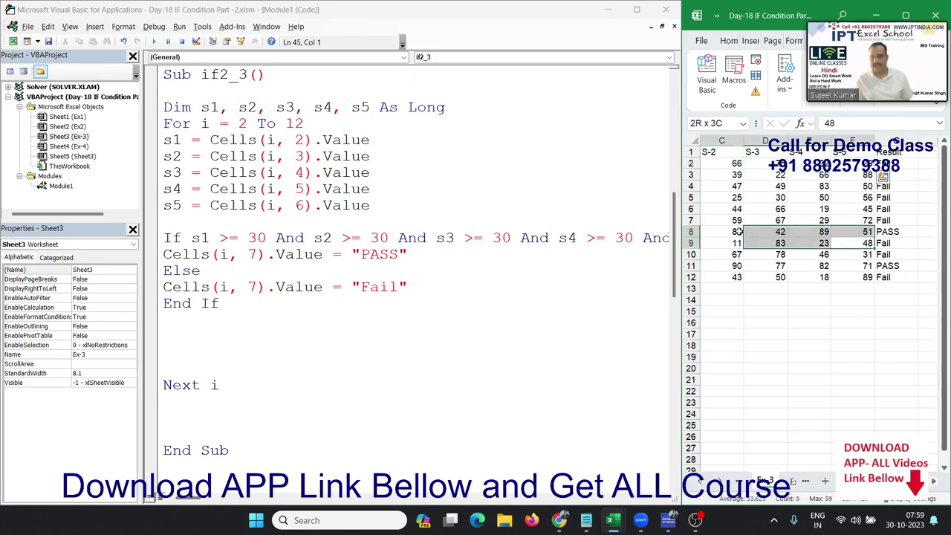
click(431, 384)
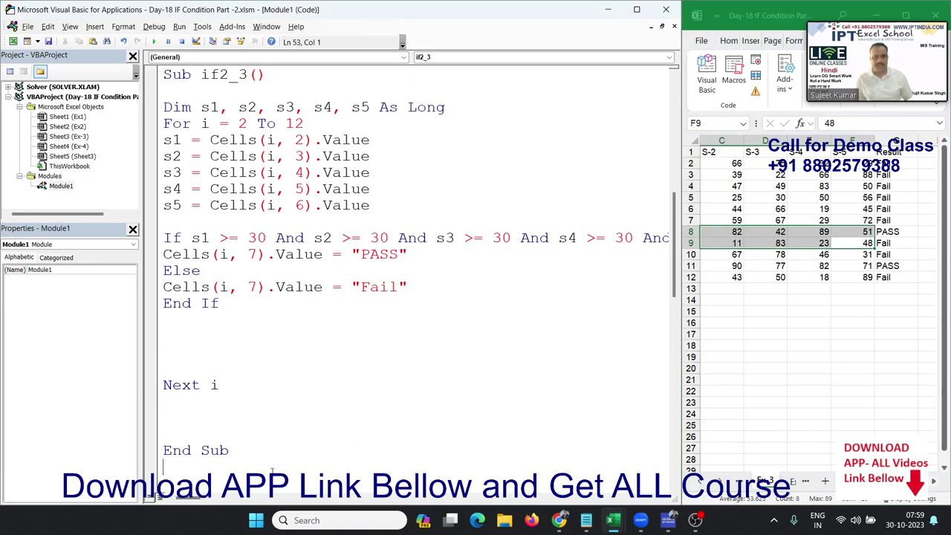
drag(164, 464, 154, 77)
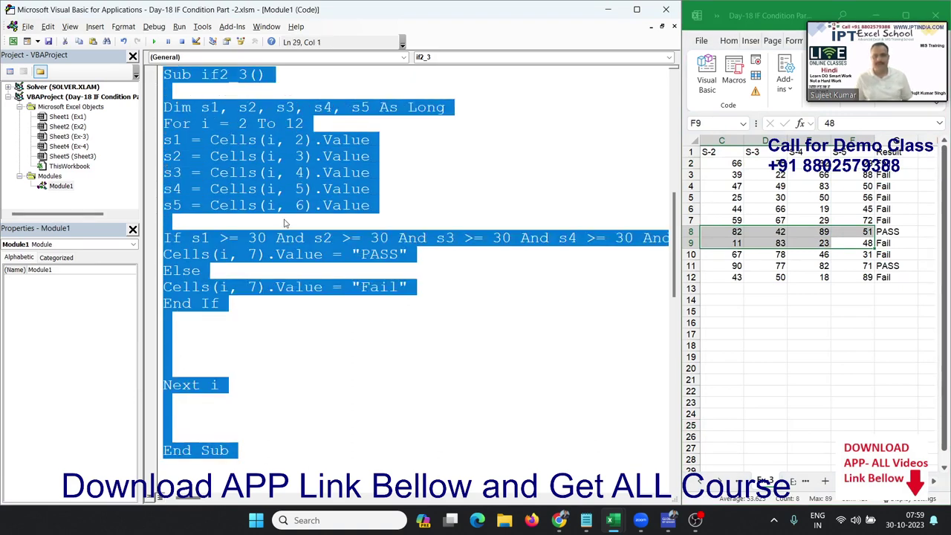
Step: Paste a second copy of the macro below End Sub and select its s1–s5 assignment lines
click(260, 208)
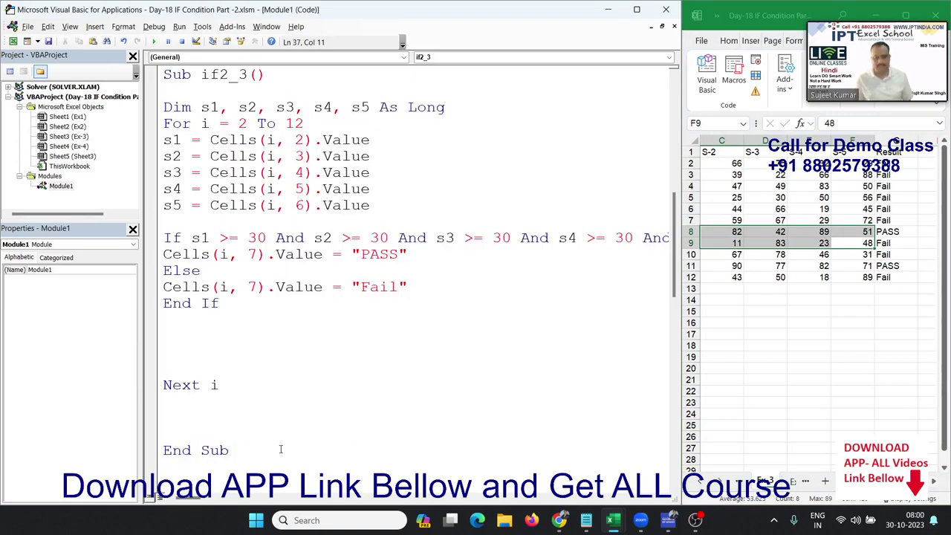
key(Return)
key(Return)
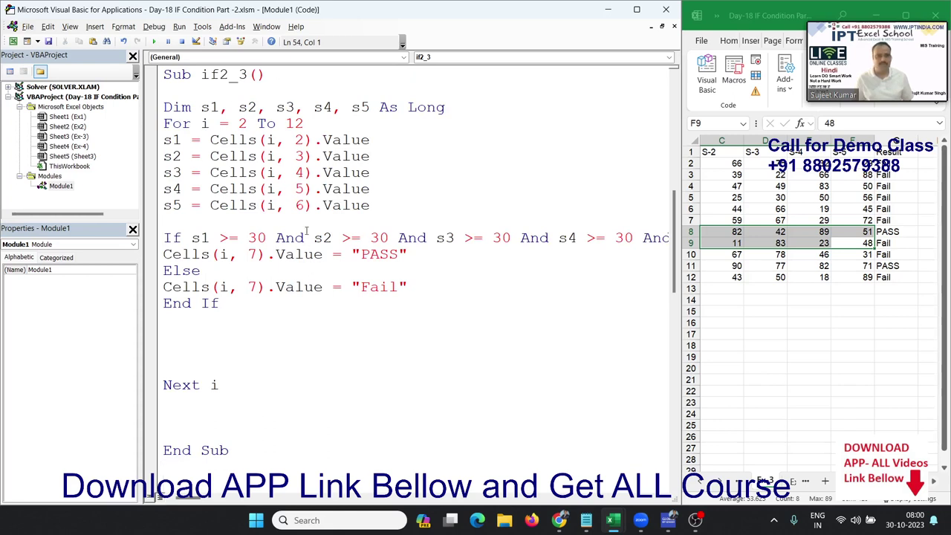
click(301, 189)
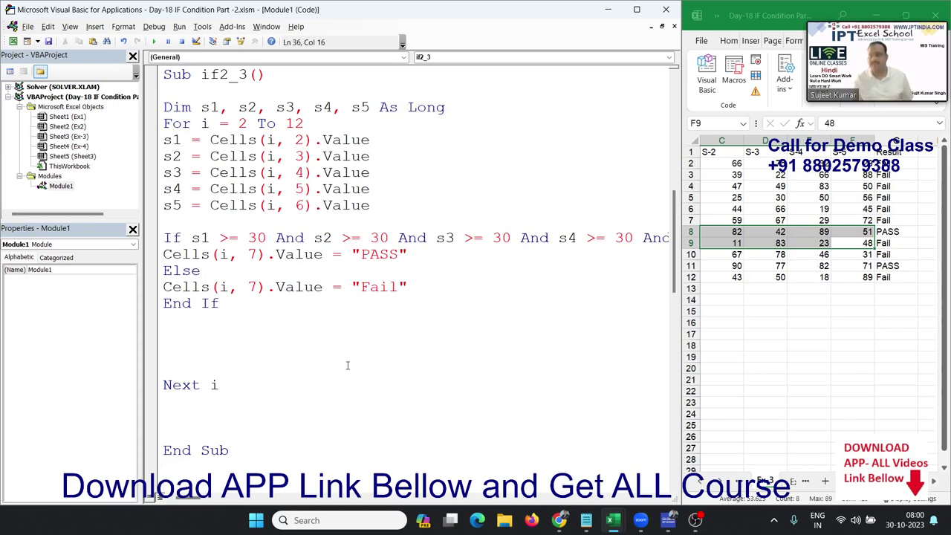
click(282, 438)
click(279, 450)
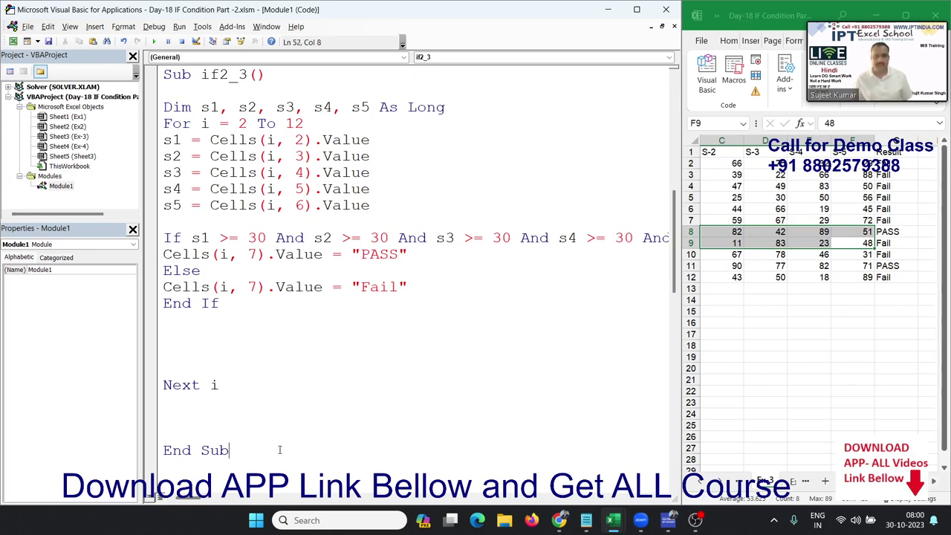
key(Return)
key(Return)
key(Return)
key(Return)
key(Return)
key(Return)
key(Return)
key(Return)
key(Return)
key(Return)
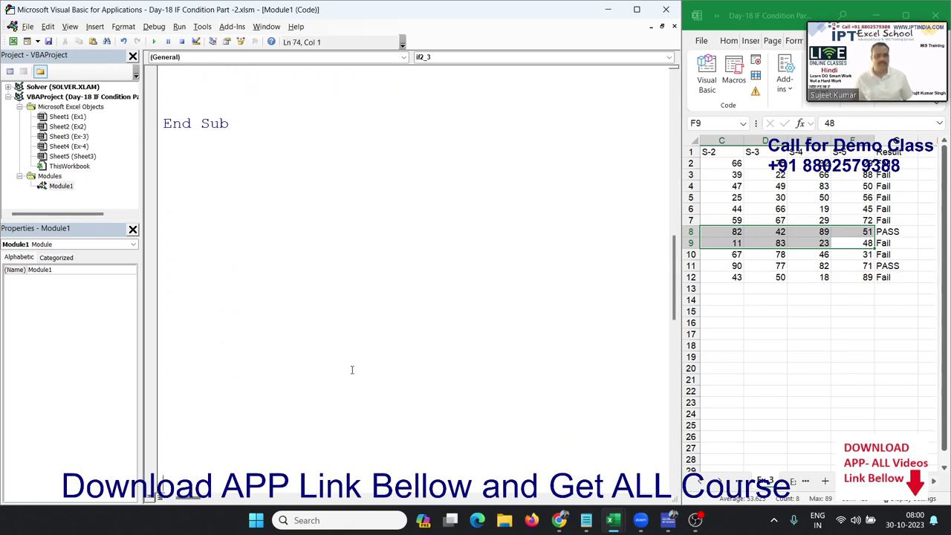
key(ctrl+v)
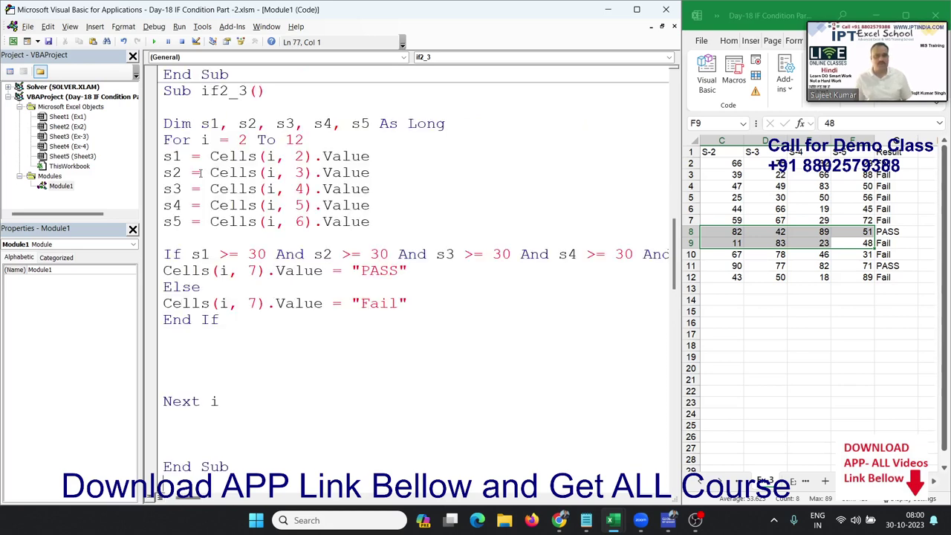
mouse_move(379, 222)
mouse_down()
mouse_move(182, 221)
mouse_move(142, 162)
mouse_up()
Step: Delete the s1–s5 assignment lines, stray blank lines and the old Dim s1–s5 declaration
key(Delete)
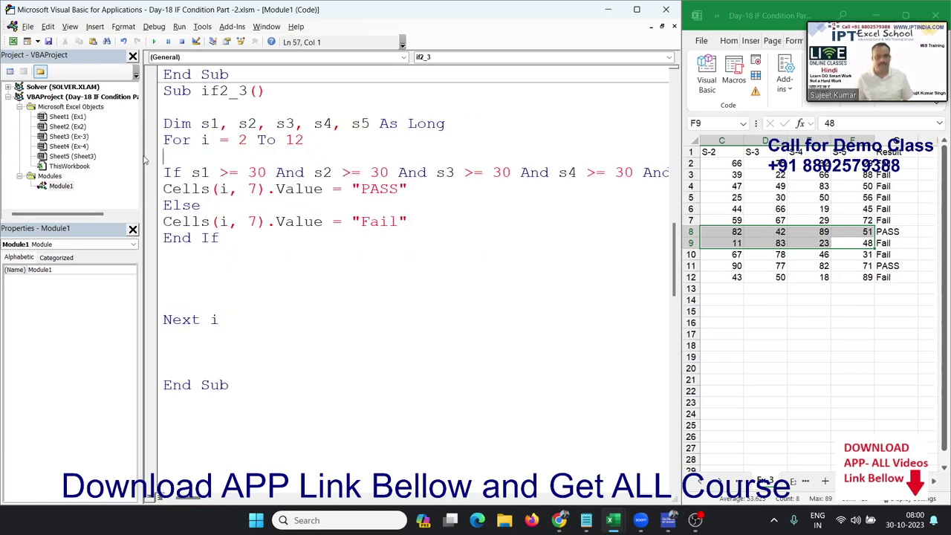
key(Delete)
key(Up)
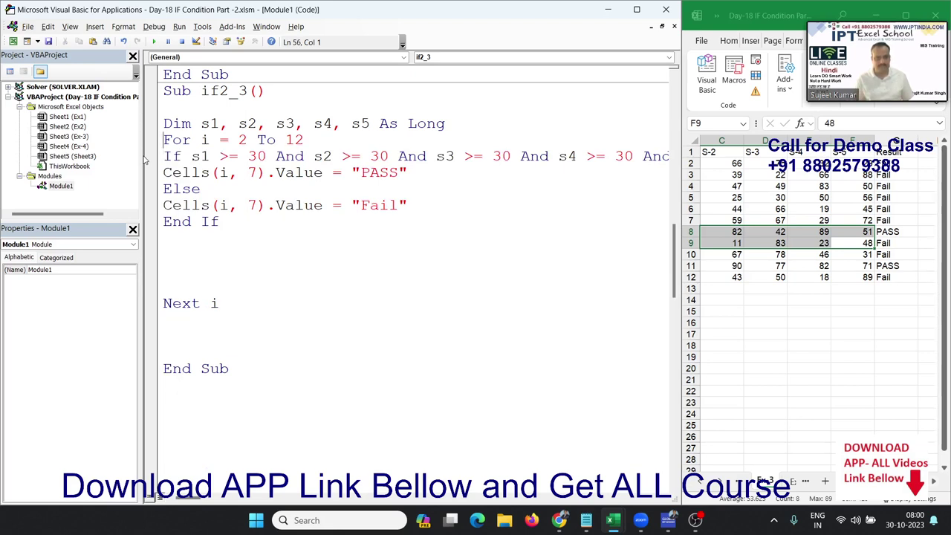
key(Return)
key(Return)
key(Down)
key(Down)
key(Down)
key(Down)
key(Down)
key(Down)
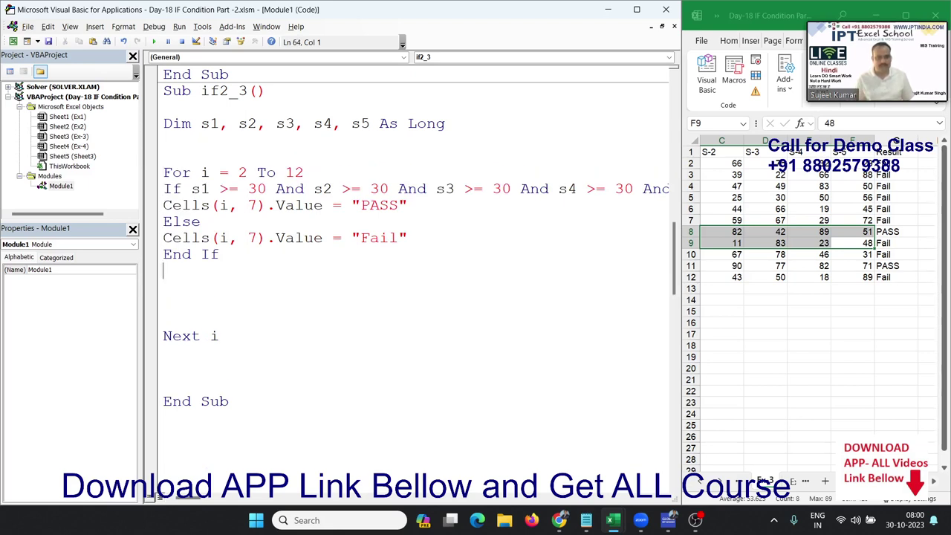
key(Delete)
key(Delete)
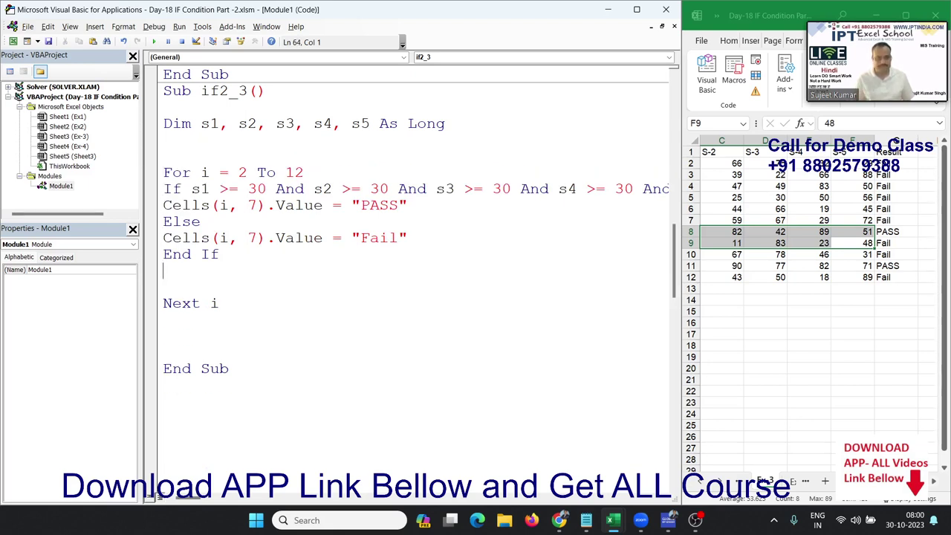
key(Delete)
key(Delete)
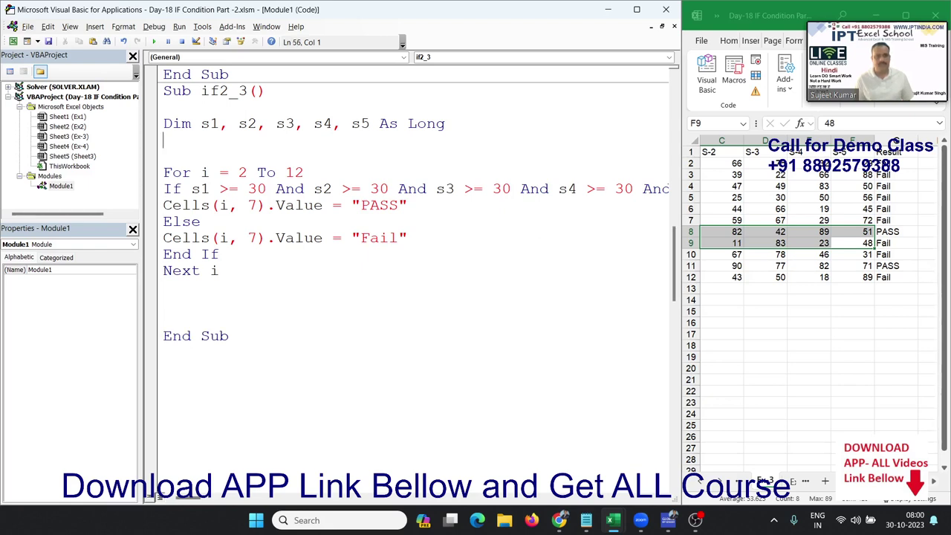
click(164, 123)
key(shift+Down)
key(Delete)
key(Up)
key(Return)
key(Return)
key(Return)
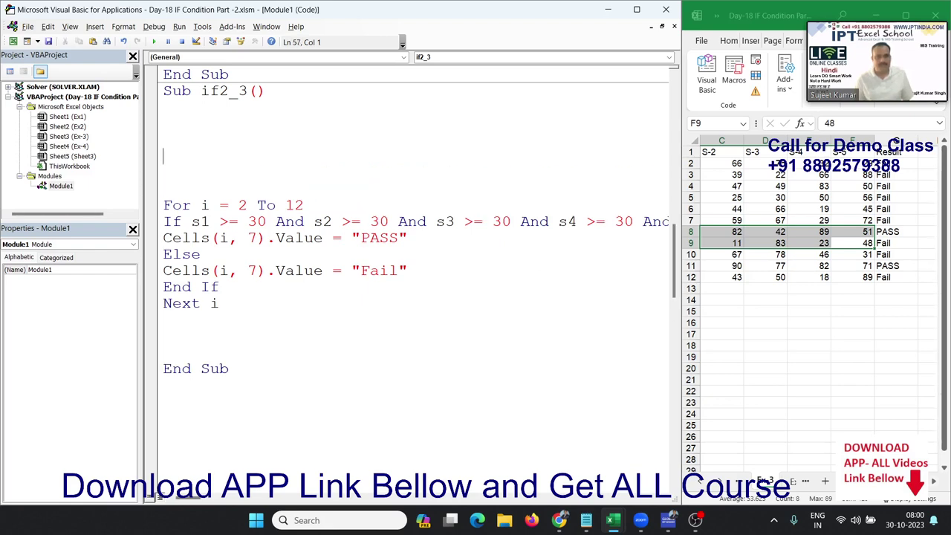
key(Up)
key(Up)
key(Up)
Step: Declare Dim s(1 To 5) As Long and open blank lines below For i = 2 To 12
text(di)
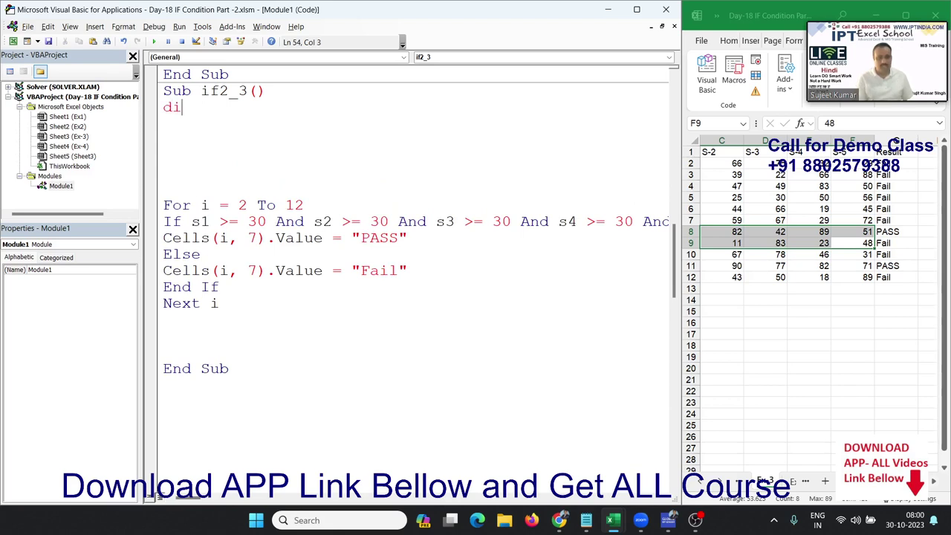
text(m )
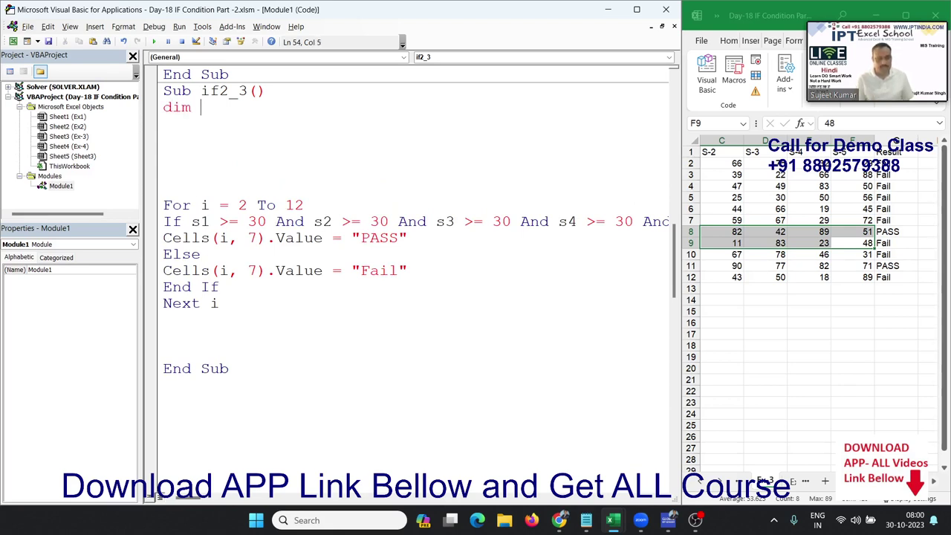
text(s()
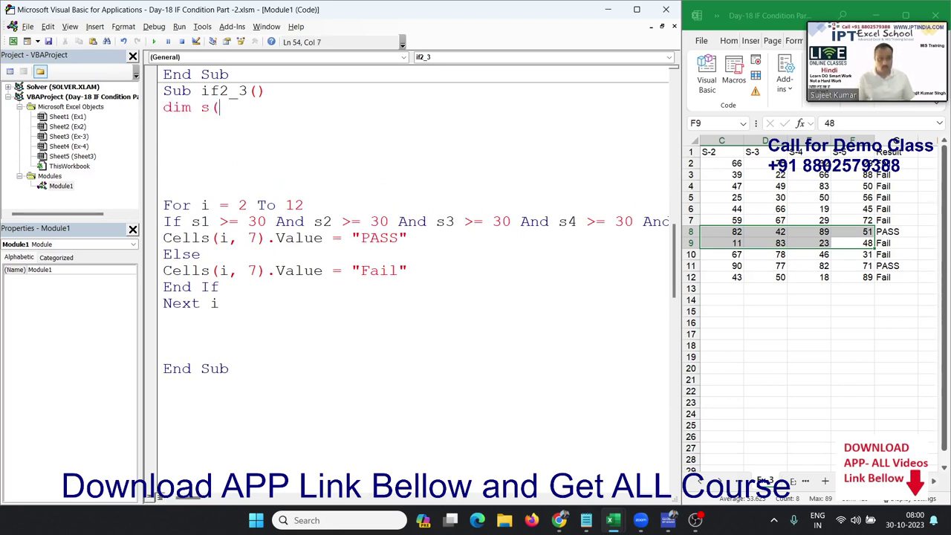
text(1 to 5)
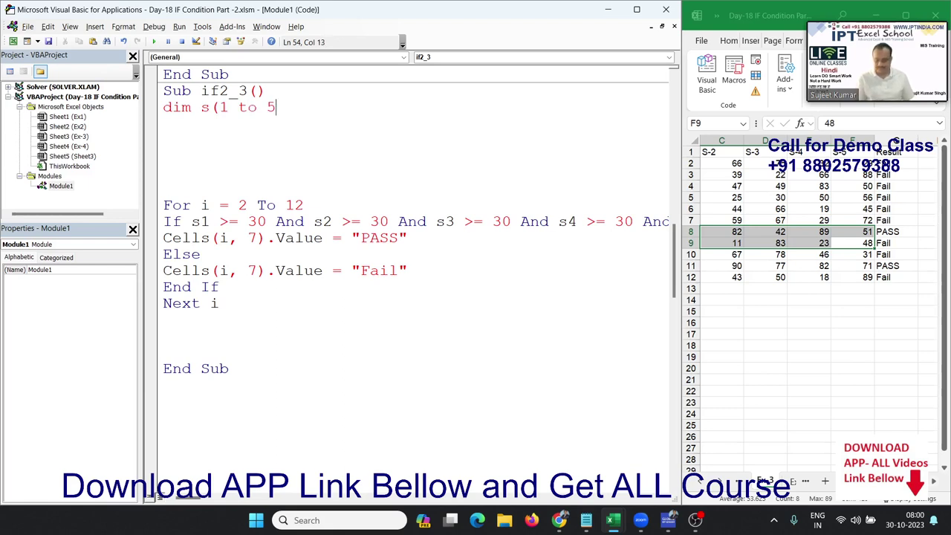
text() as l)
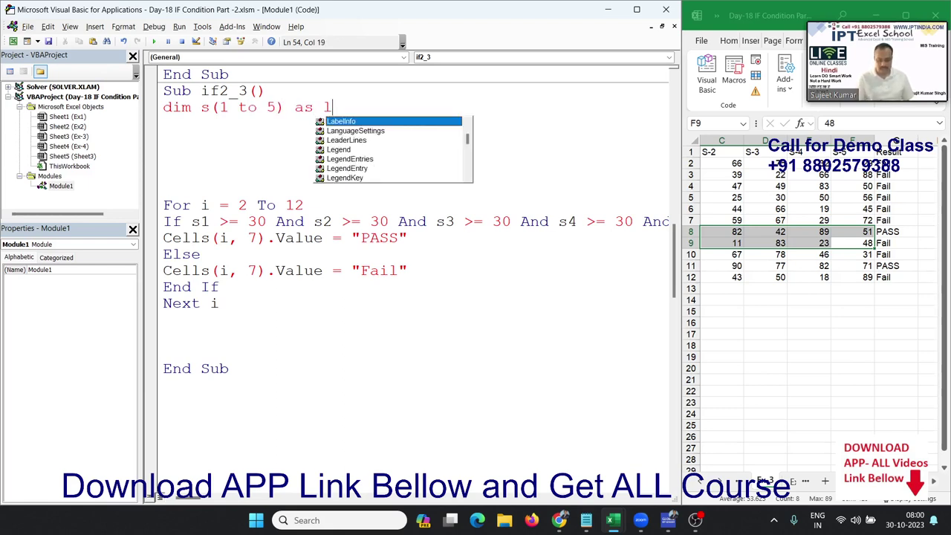
text(ong)
key(Tab)
key(Return)
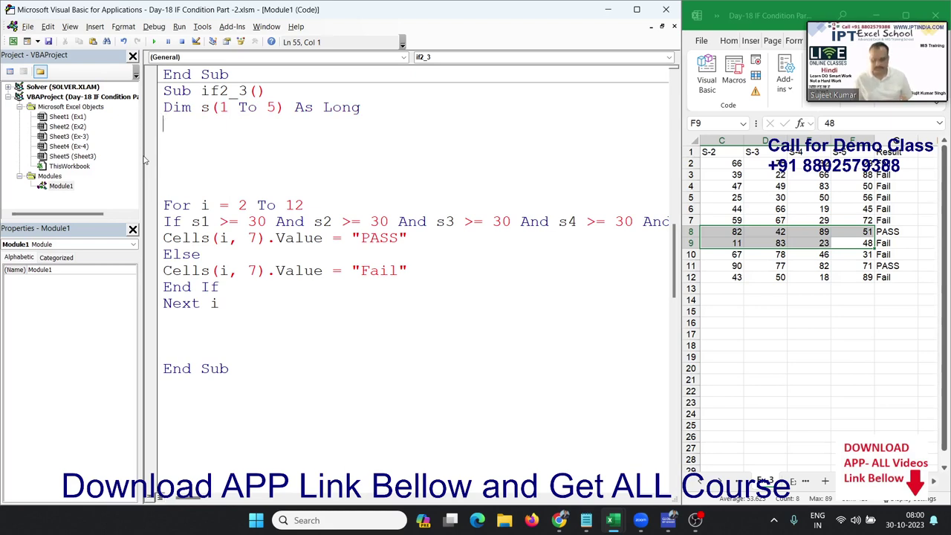
key(Down)
key(Down)
key(Down)
key(Down)
key(Down)
key(Down)
key(Down)
key(Down)
key(Up)
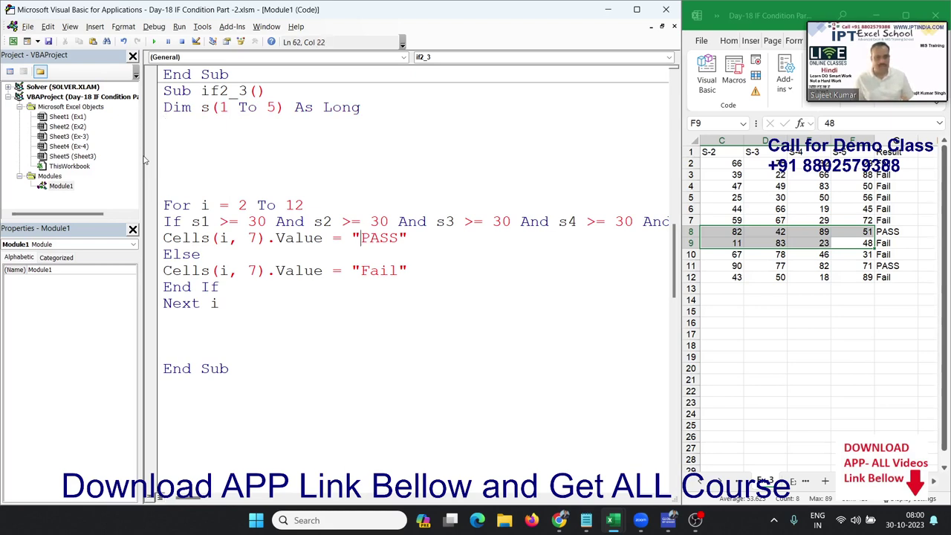
key(Up)
key(Up)
key(Return)
key(Return)
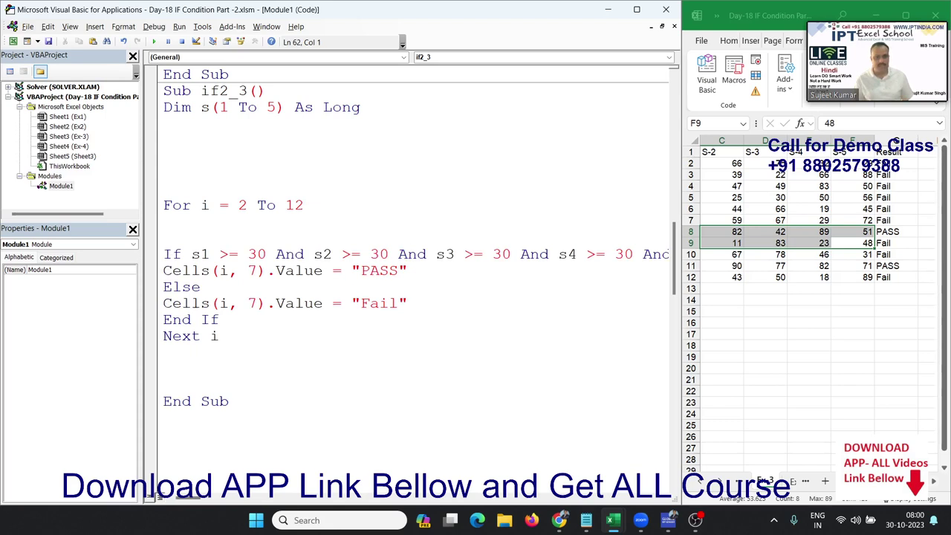
Step: Add For j = 1 To 5 with s(j) = Cells(i, j + 1).Value beneath the For i line
key(Return)
scroll(218, 209, down, 1)
click(210, 180)
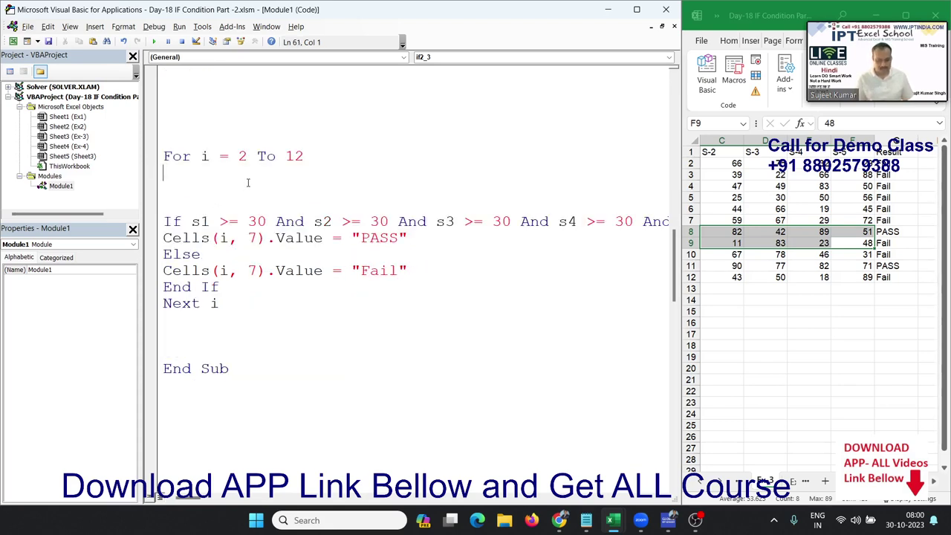
text(for j = )
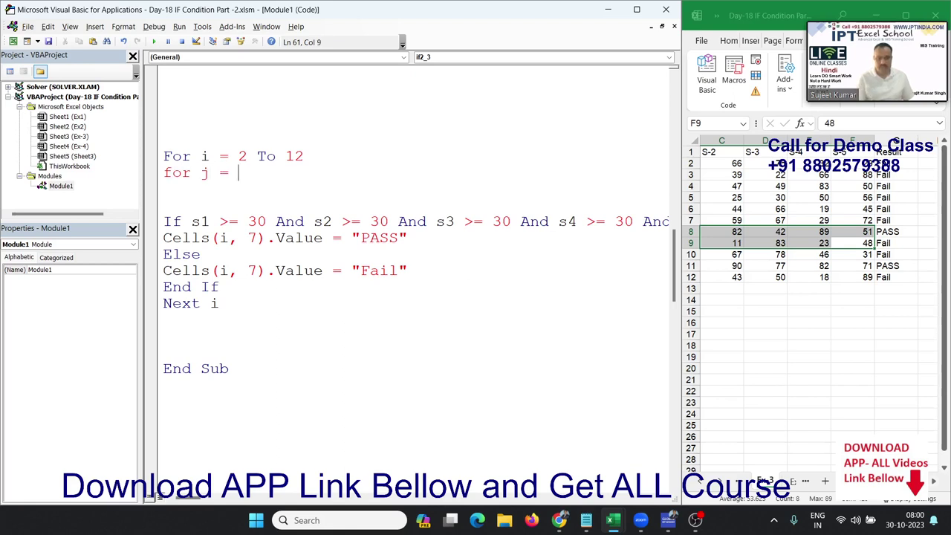
text(1 to )
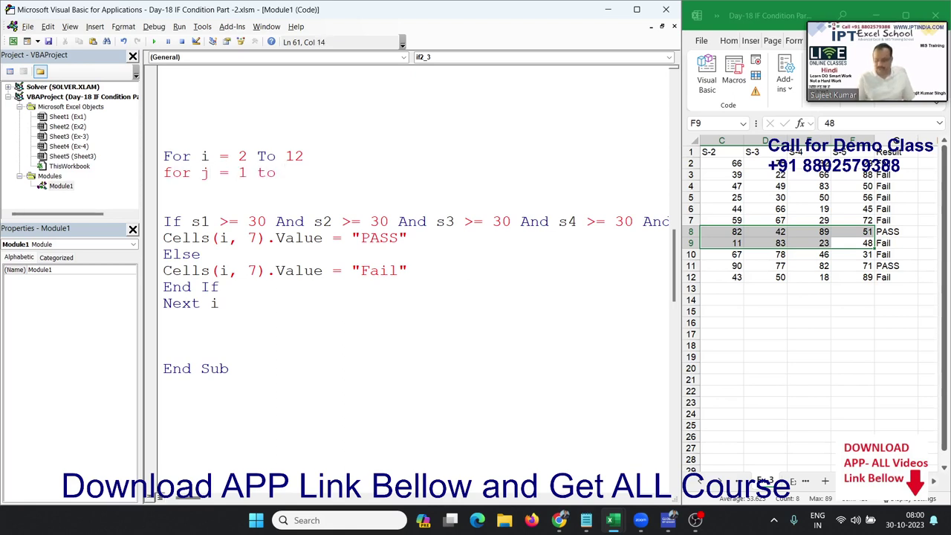
text(5)
key(Return)
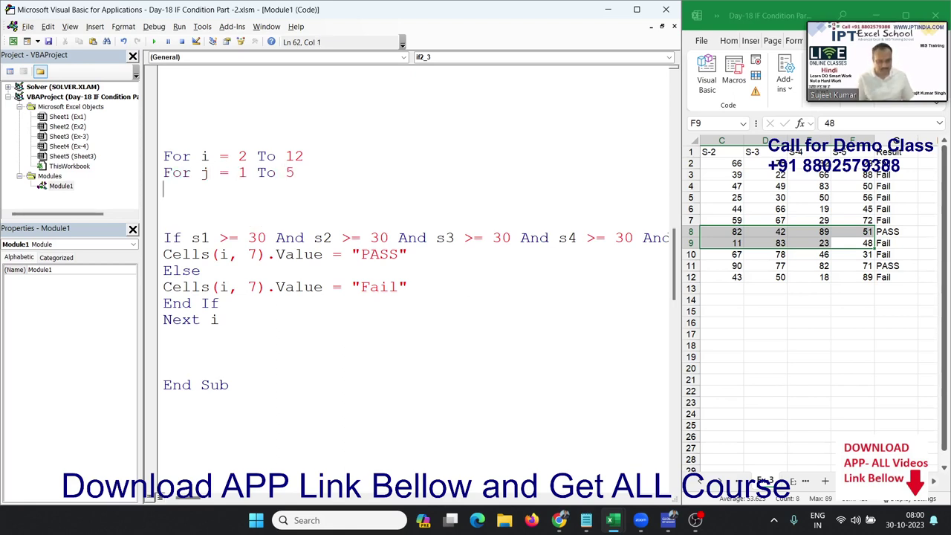
text(s()
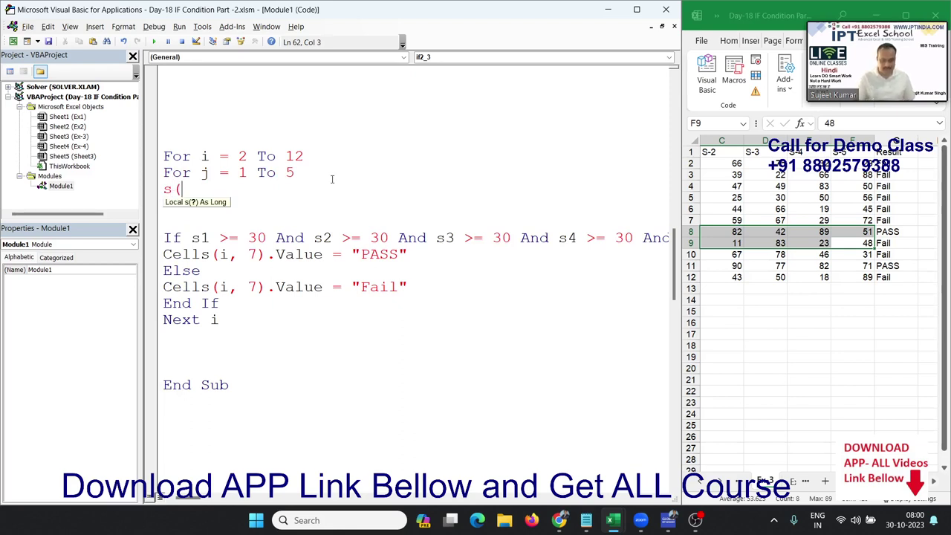
text(j))
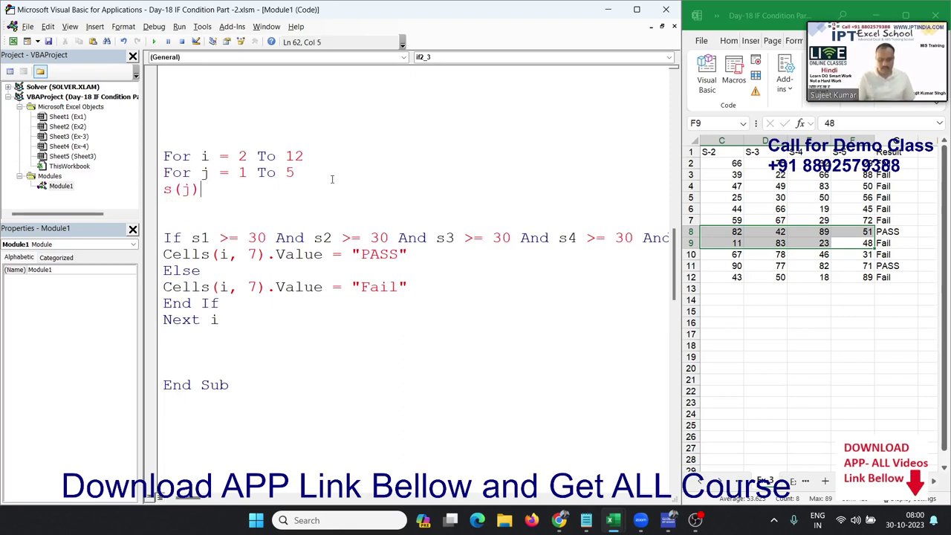
text(=cells)
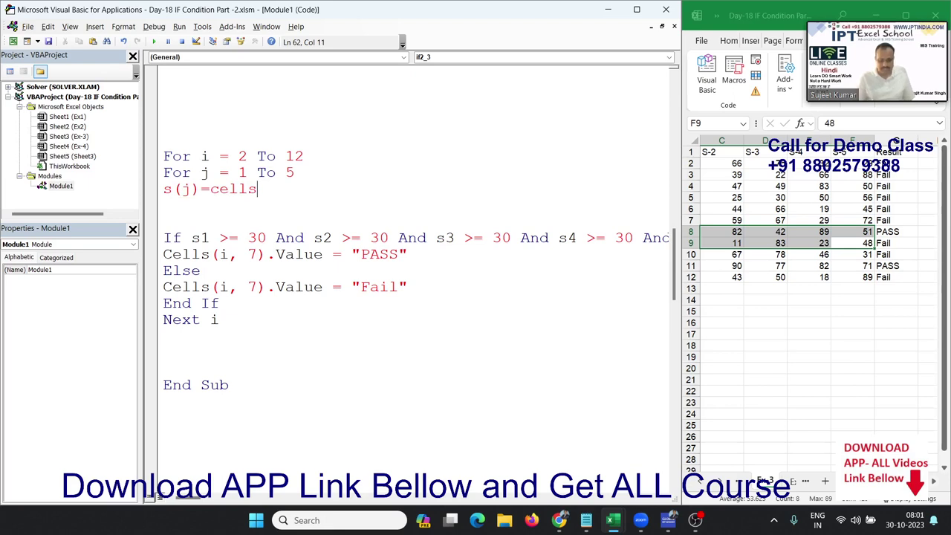
text((i)
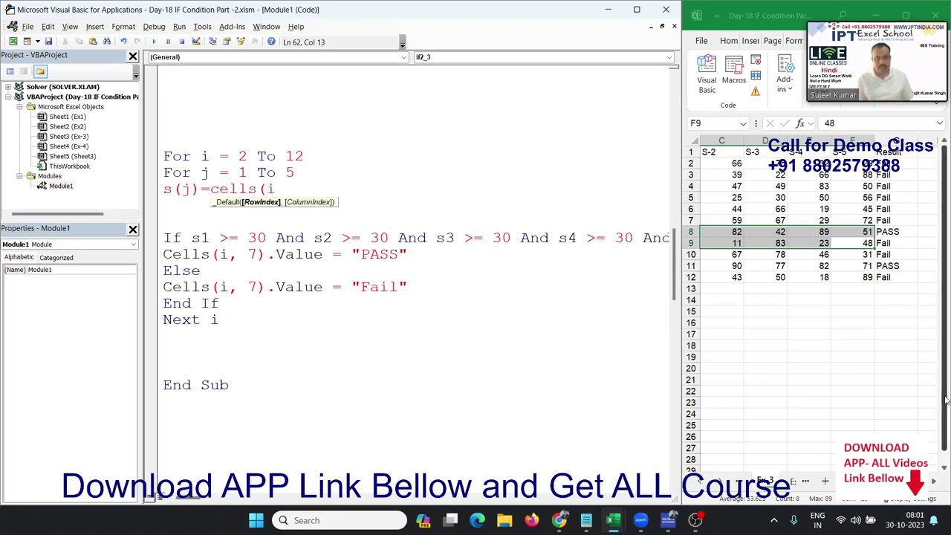
text(,)
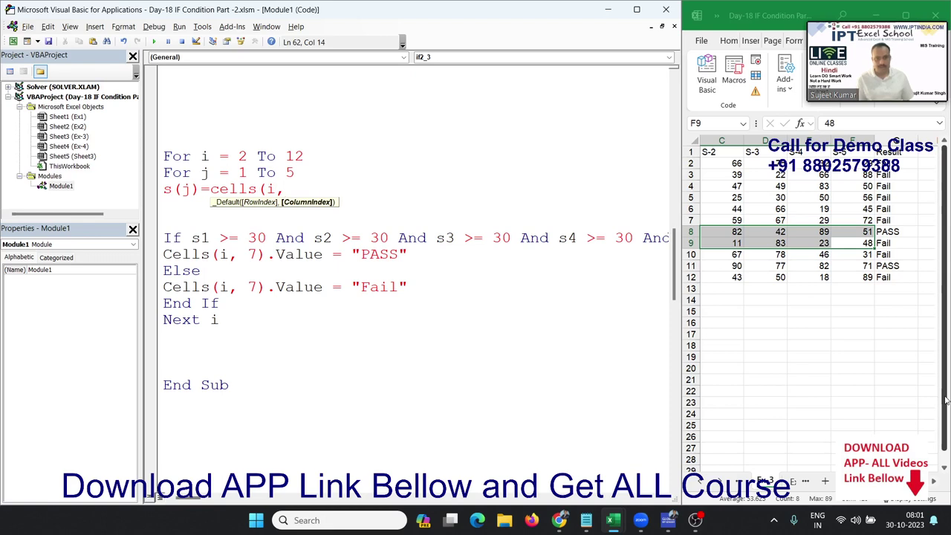
text(j)
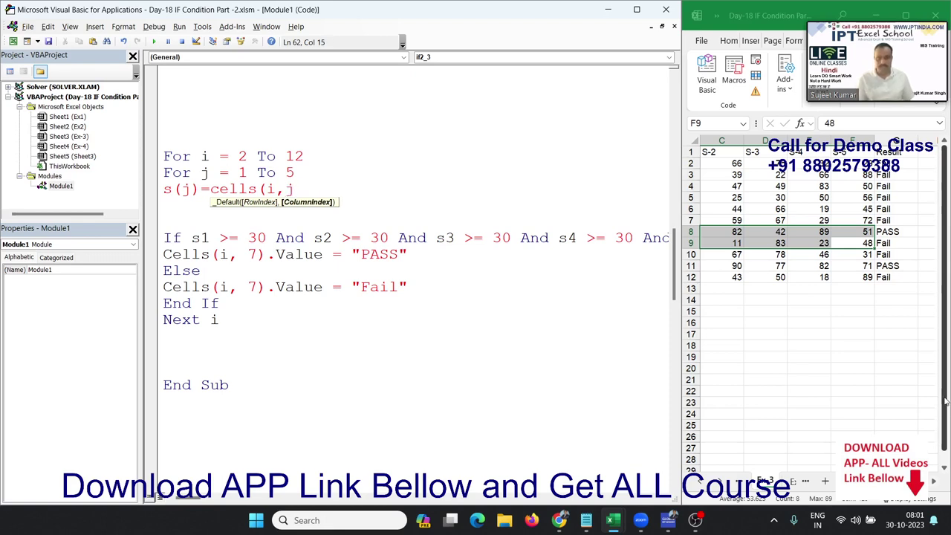
text(+1)
text())
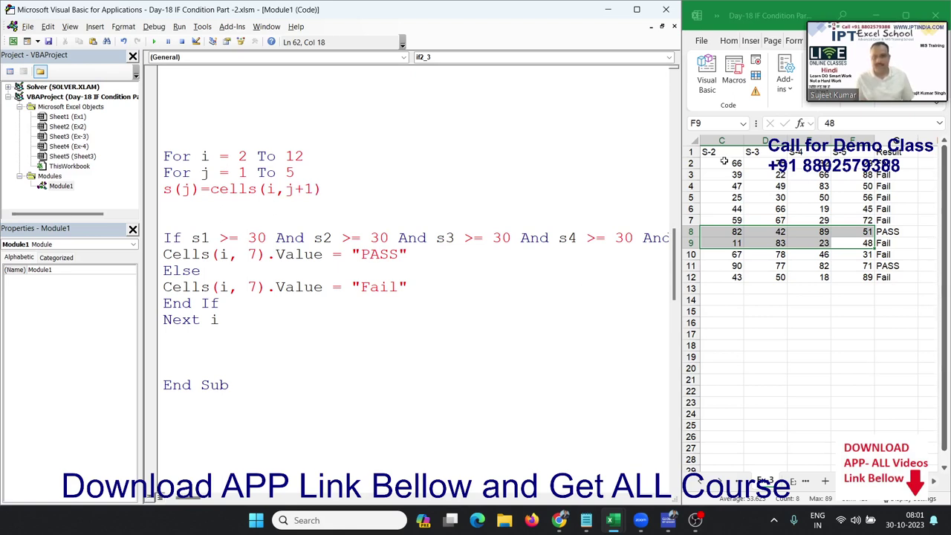
click(396, 205)
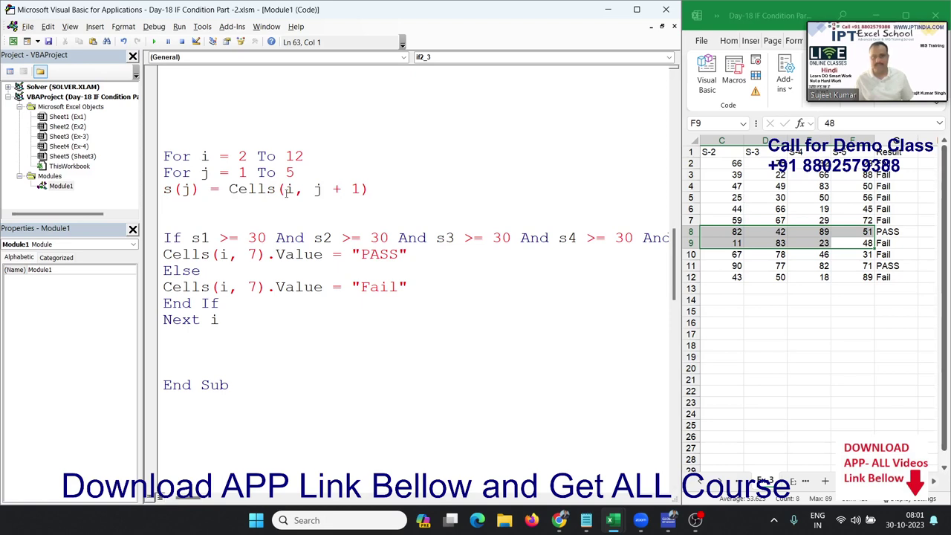
click(383, 190)
text(.va)
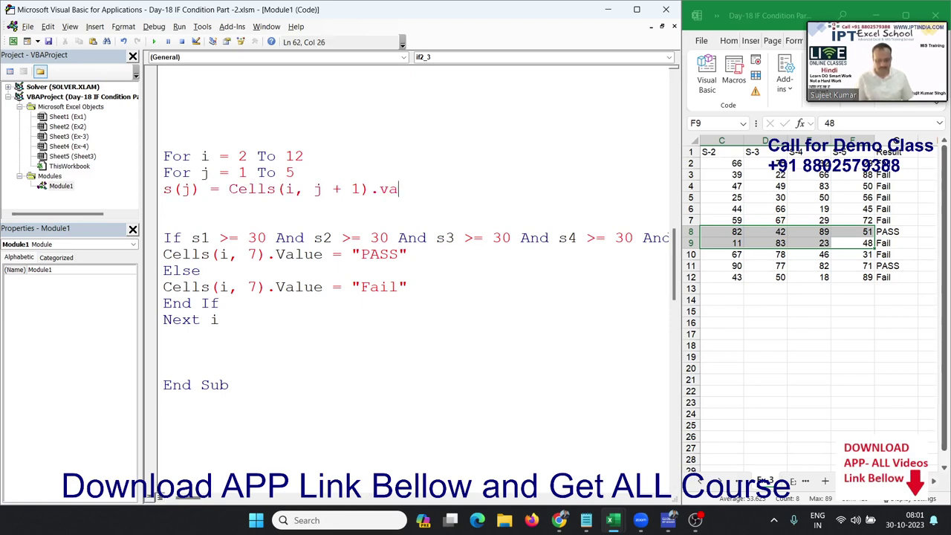
text(lue)
click(295, 172)
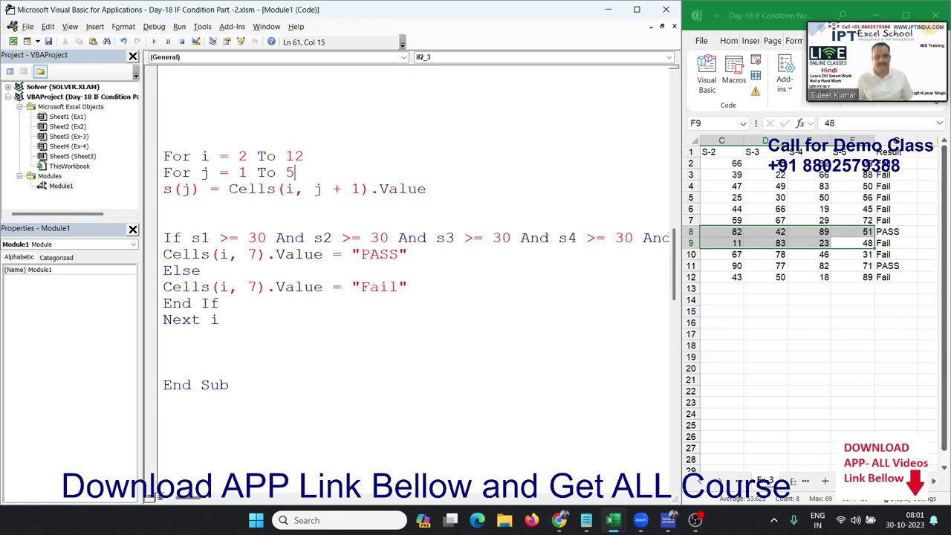
Step: Close the inner loop with a Next line and begin replacing s1 with s( in the If condition
scroll(333, 238, up, 2)
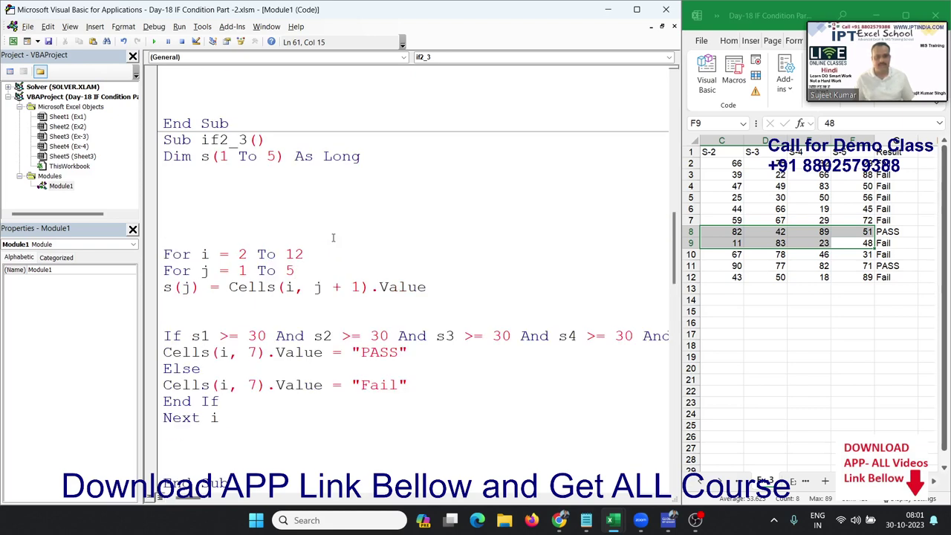
click(242, 303)
text(next )
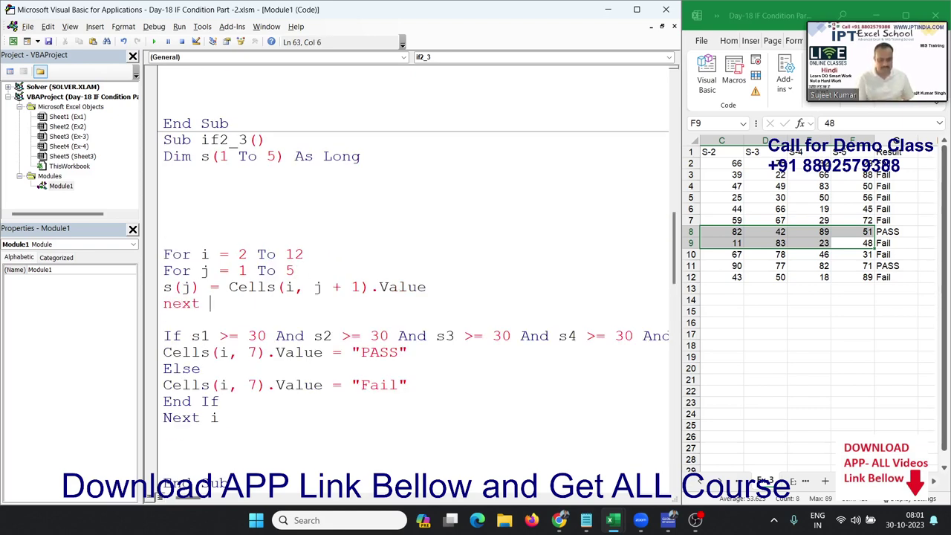
text(i)
click(435, 353)
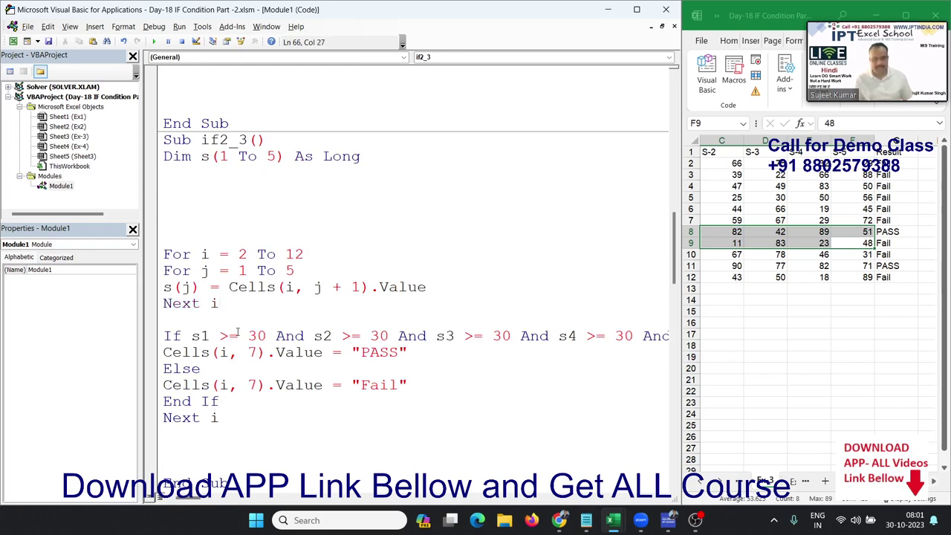
click(212, 336)
key(BackSpace)
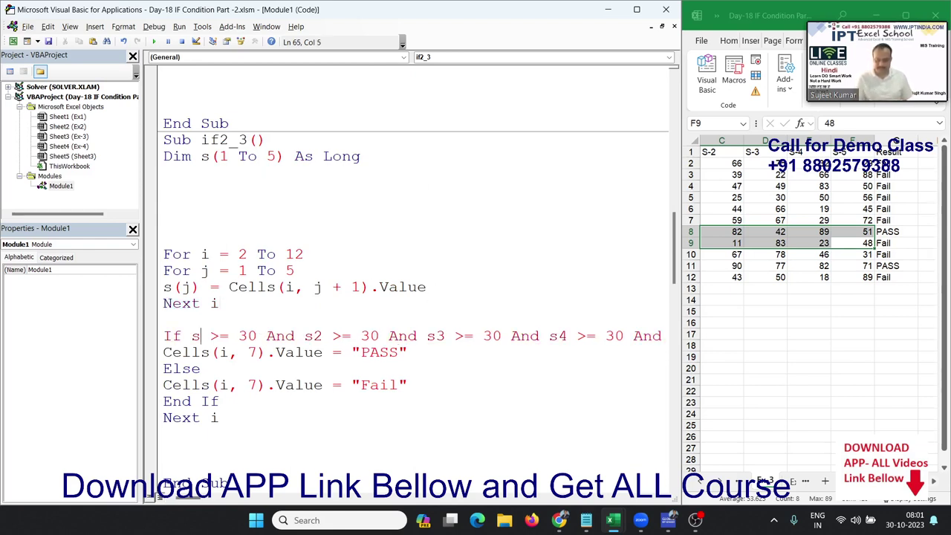
text((1)
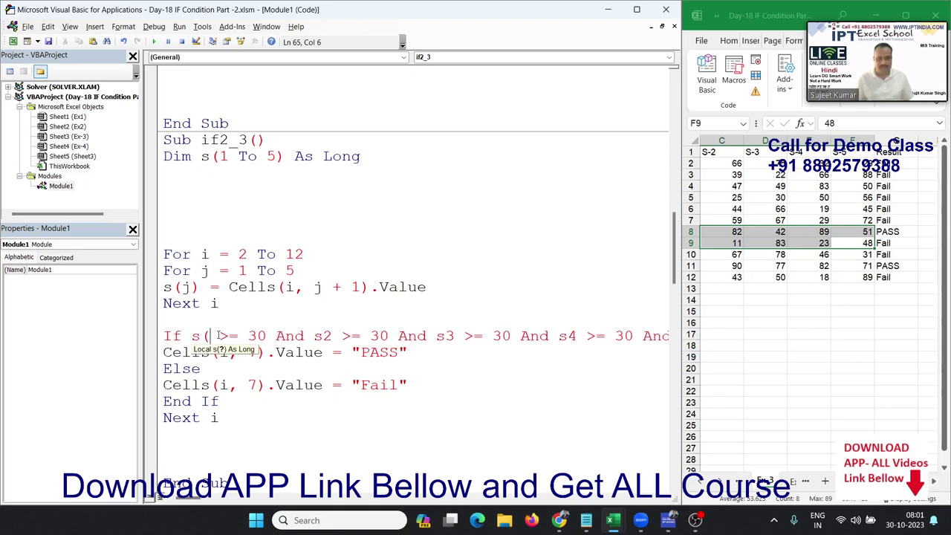
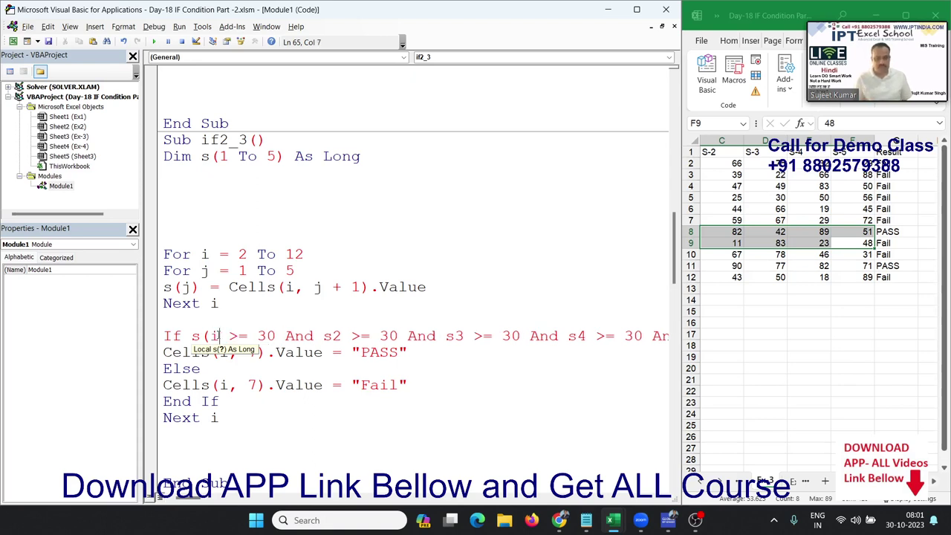
Step: Replace s2 and s3 in the If line with s(2) and s(3), pasting the copied s(1)
text(1))
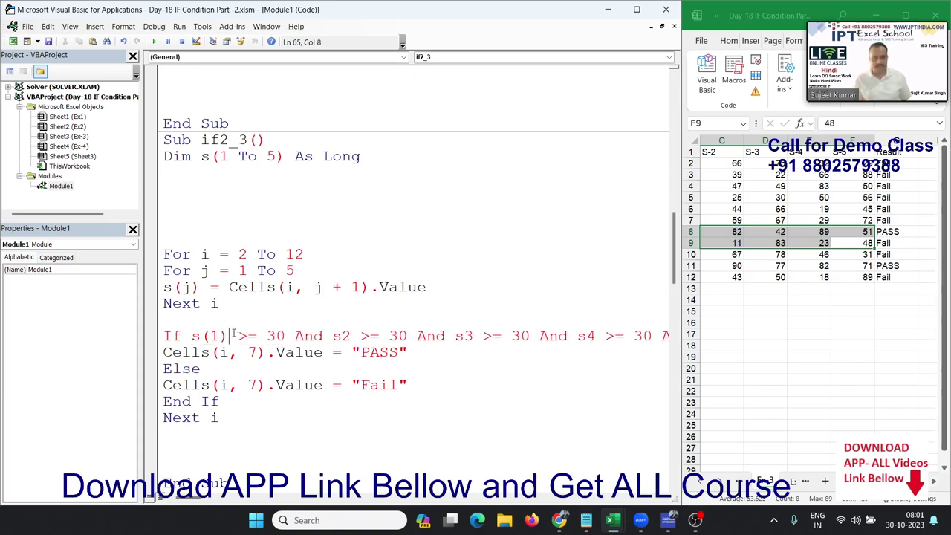
drag(229, 336, 190, 336)
key(ctrl+c)
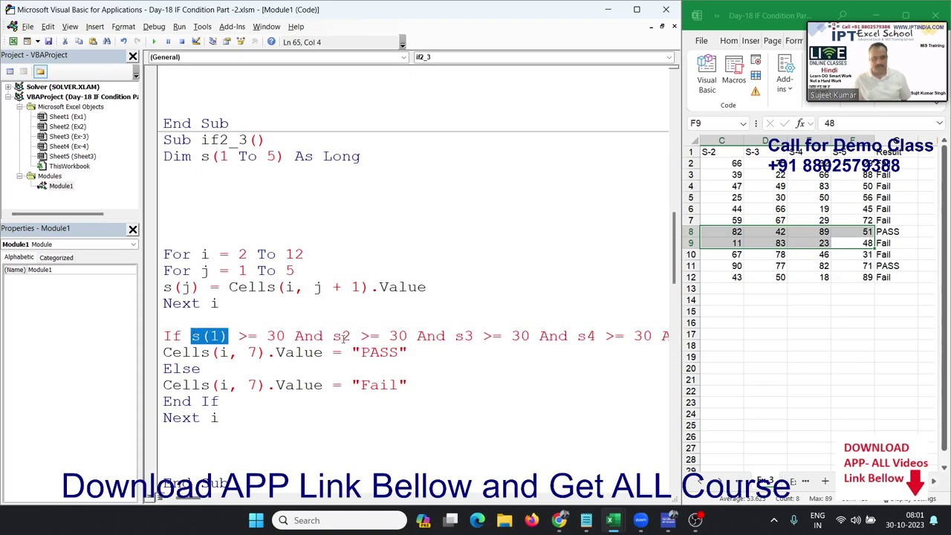
click(344, 336)
double_click(341, 336)
key(ctrl+v)
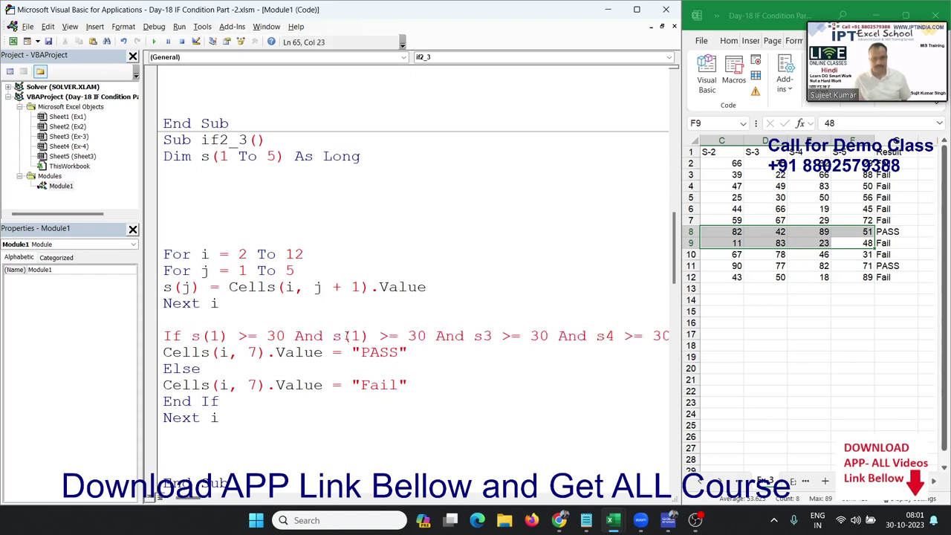
text(2)
double_click(483, 335)
key(ctrl+v)
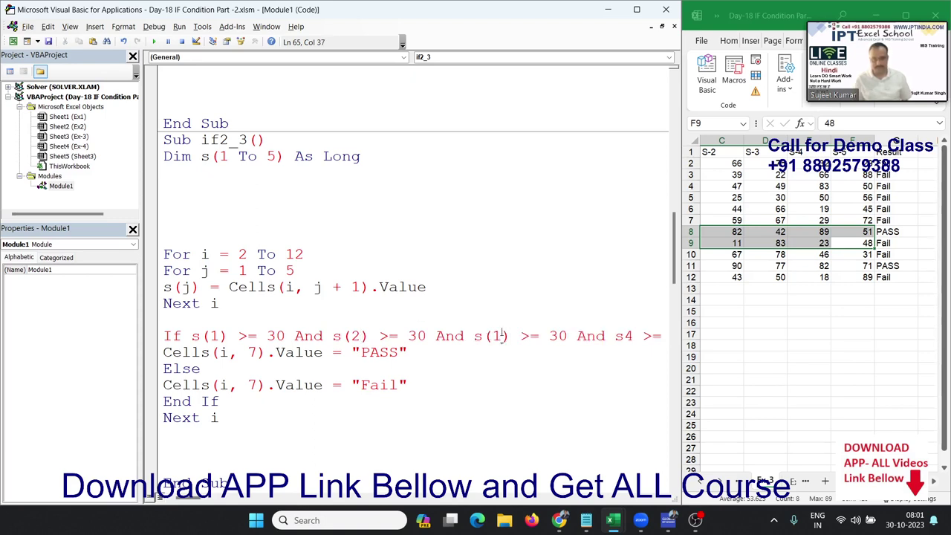
double_click(498, 336)
text(3)
Step: Change s4 and s5 to s(4) and s(5) in the If condition, with the editor maximized
double_click(624, 336)
key(ctrl+v)
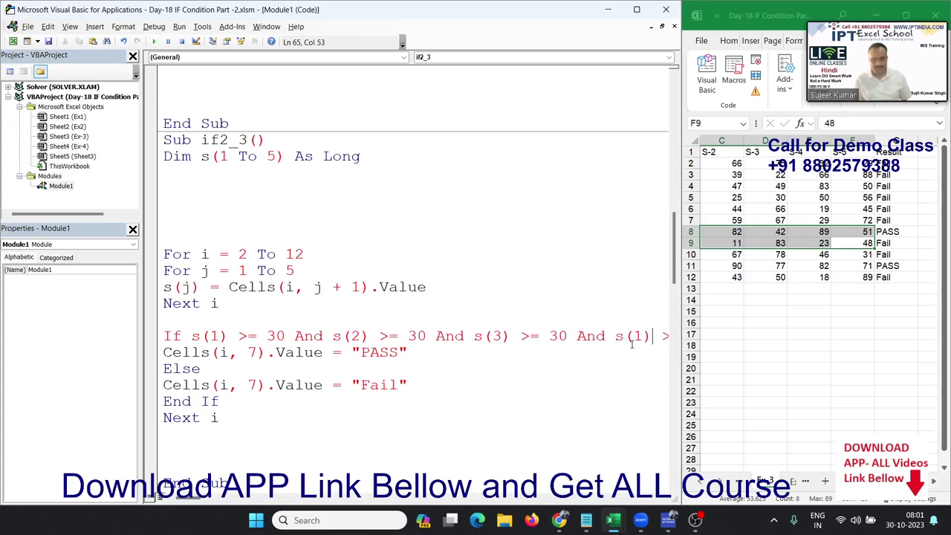
click(632, 336)
key(Delete)
text(4)
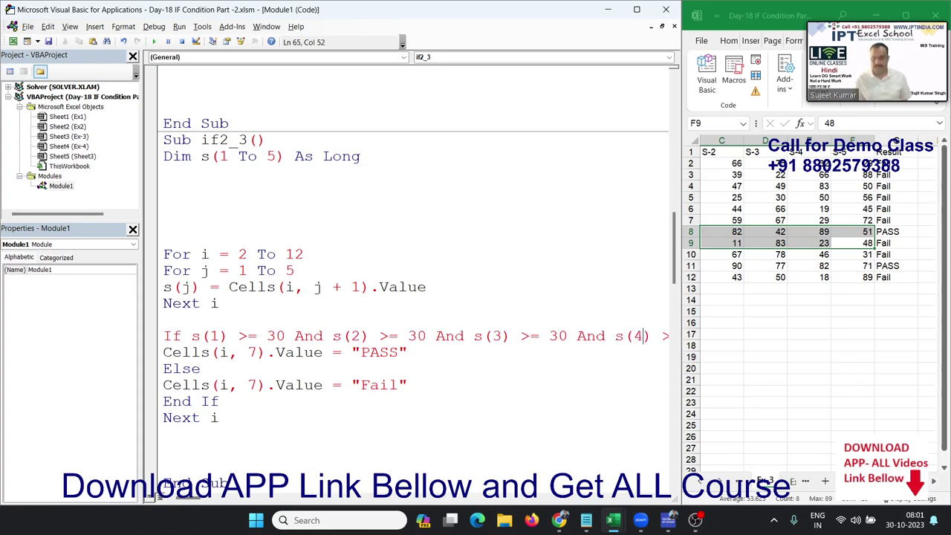
click(641, 10)
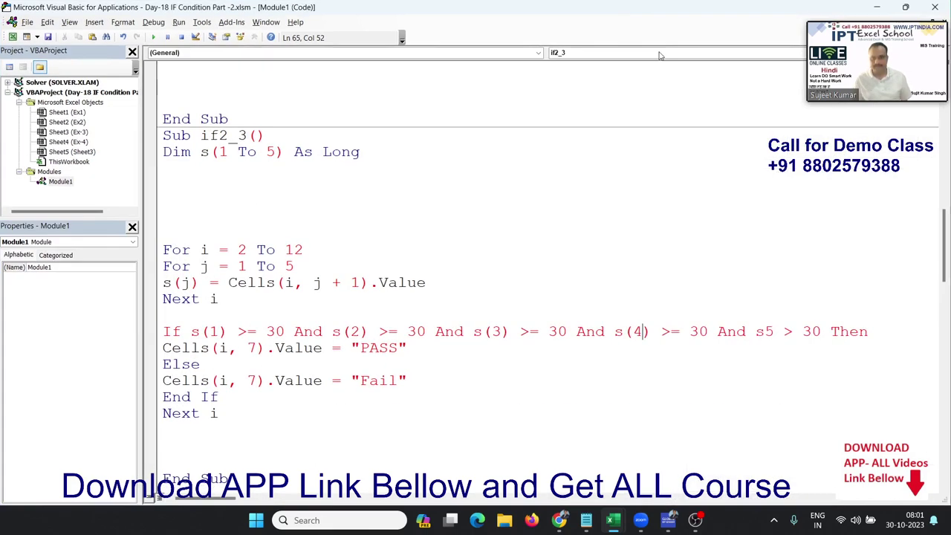
double_click(768, 332)
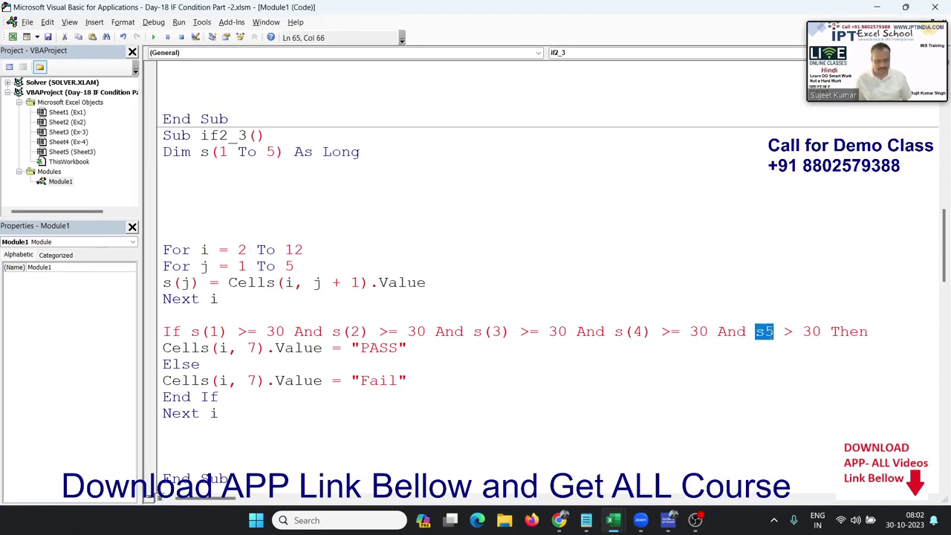
text(s())
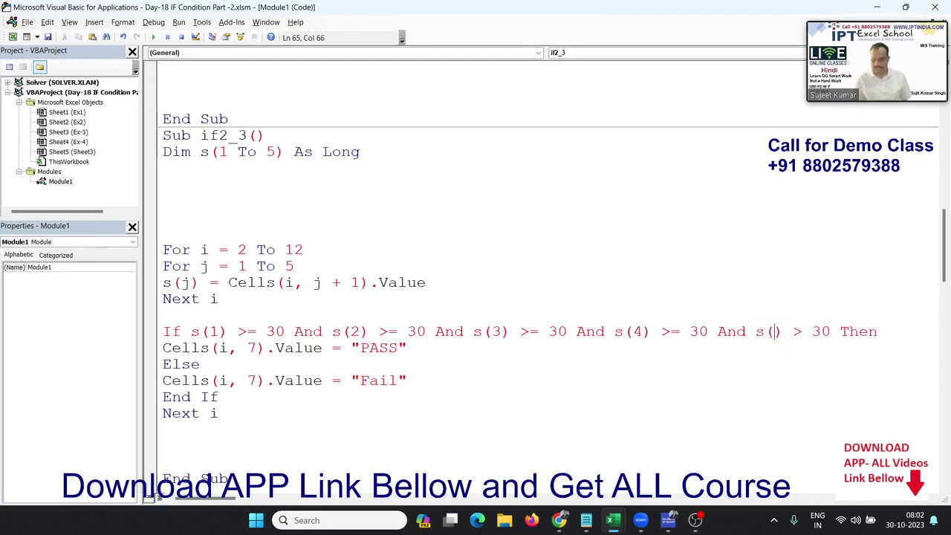
text(5)
click(761, 376)
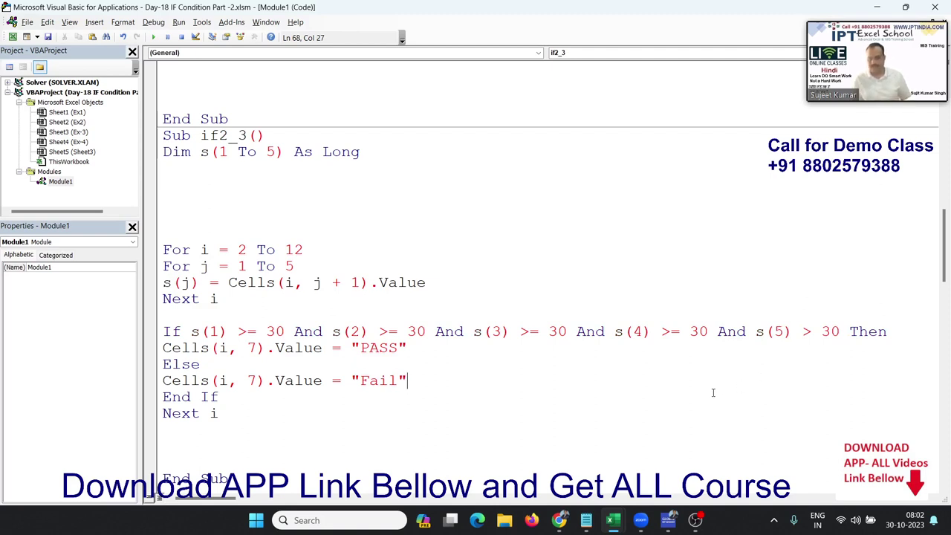
Step: Delete the blank lines below the Dim statement and highlight the loop lines
click(255, 178)
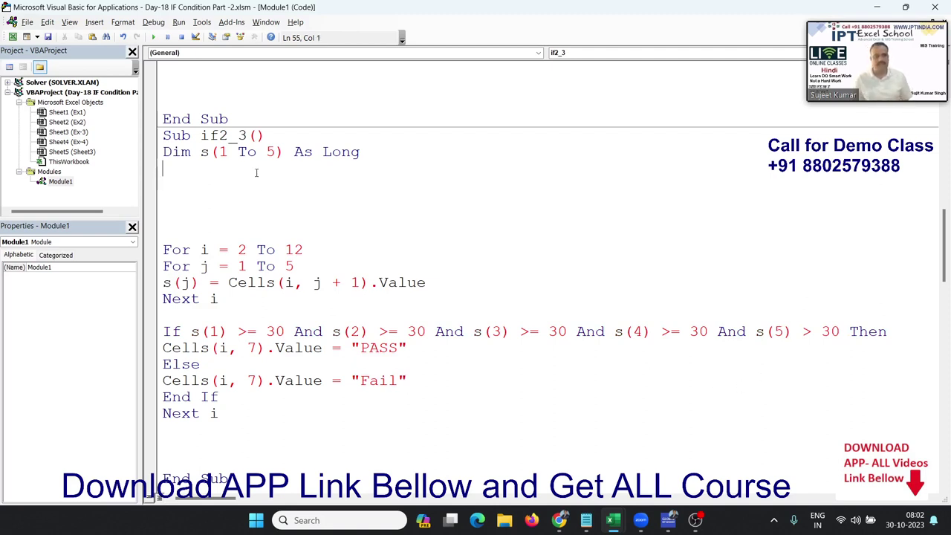
key(Delete)
key(Delete)
key(Delete)
key(Delete)
key(Delete)
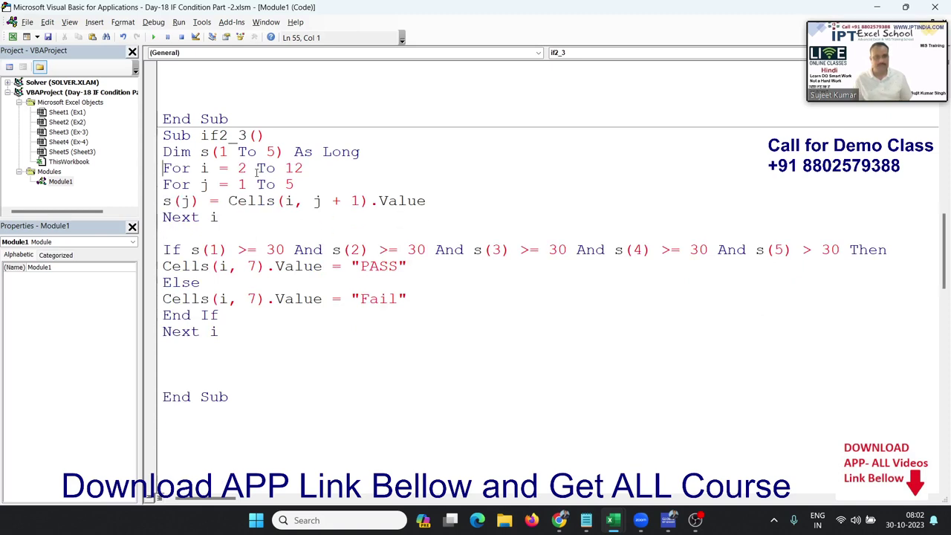
key(shift+End)
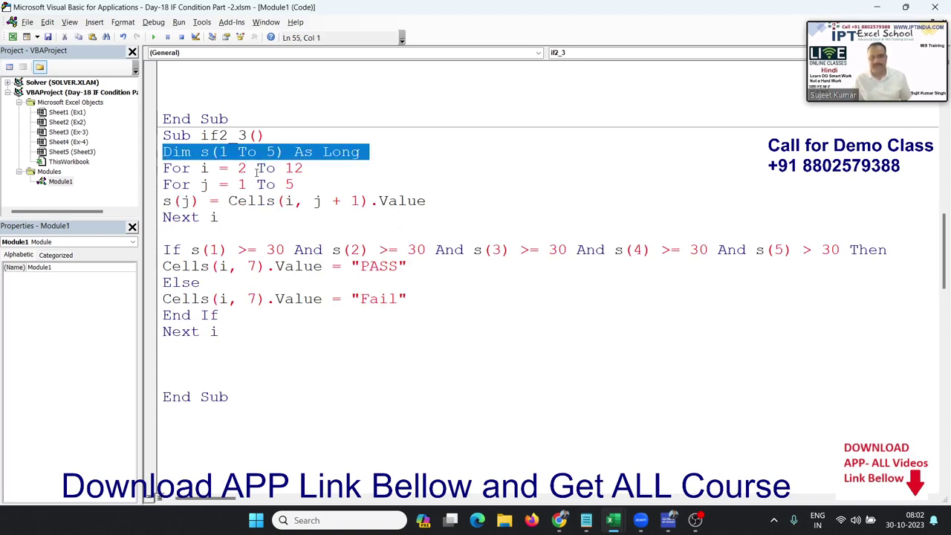
key(Right)
key(shift+Down)
key(shift+Down)
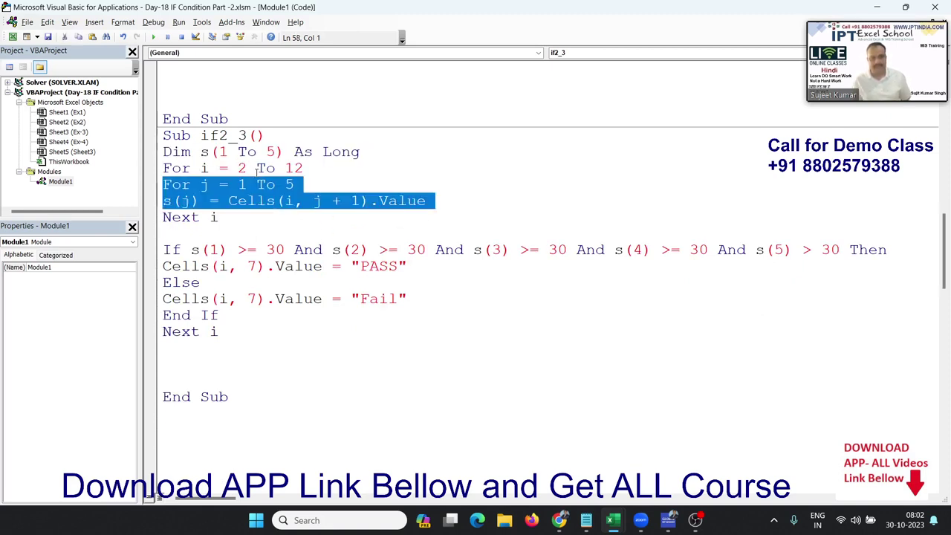
key(shift+Down)
key(Up)
key(Up)
key(Up)
key(shift+Down)
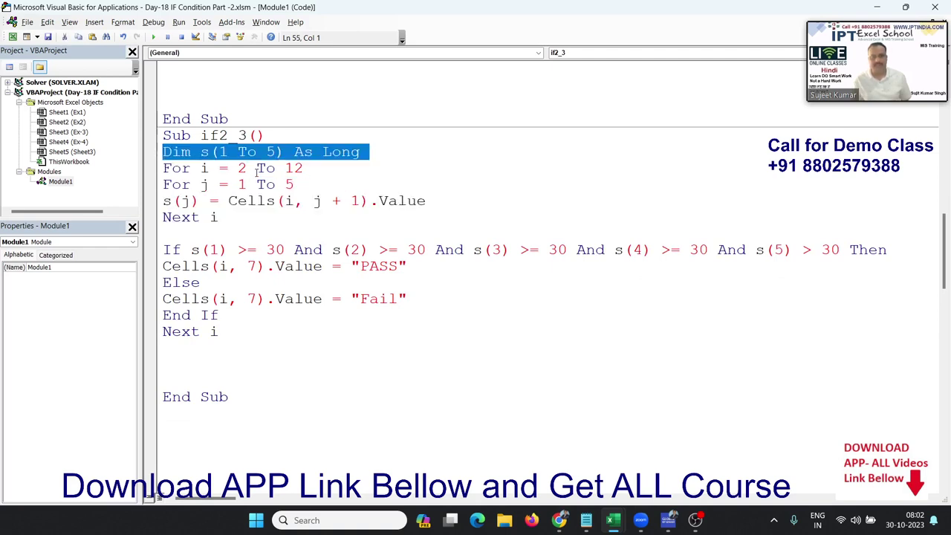
key(Down)
key(shift+Down)
key(shift+Down)
key(shift+Down)
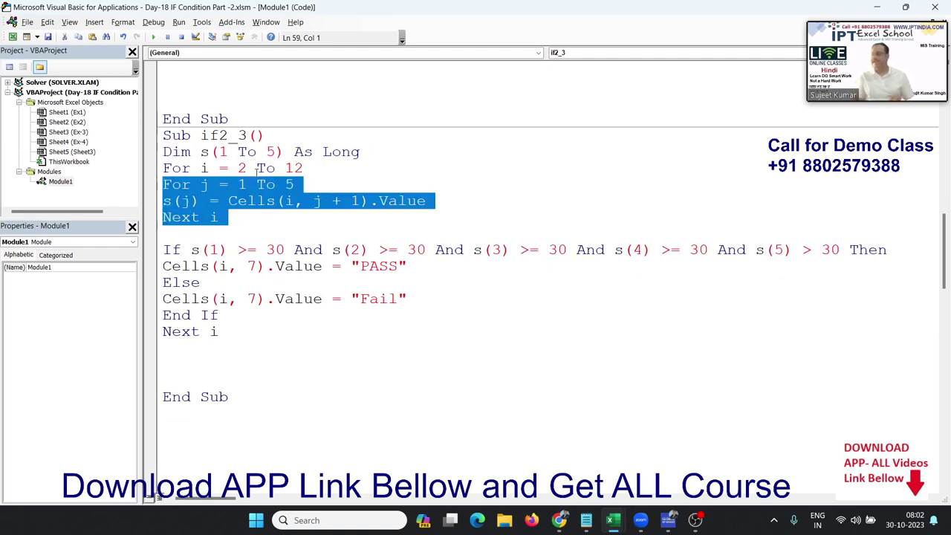
Step: Remove the blank lines above the If statement and before End Sub
key(Down)
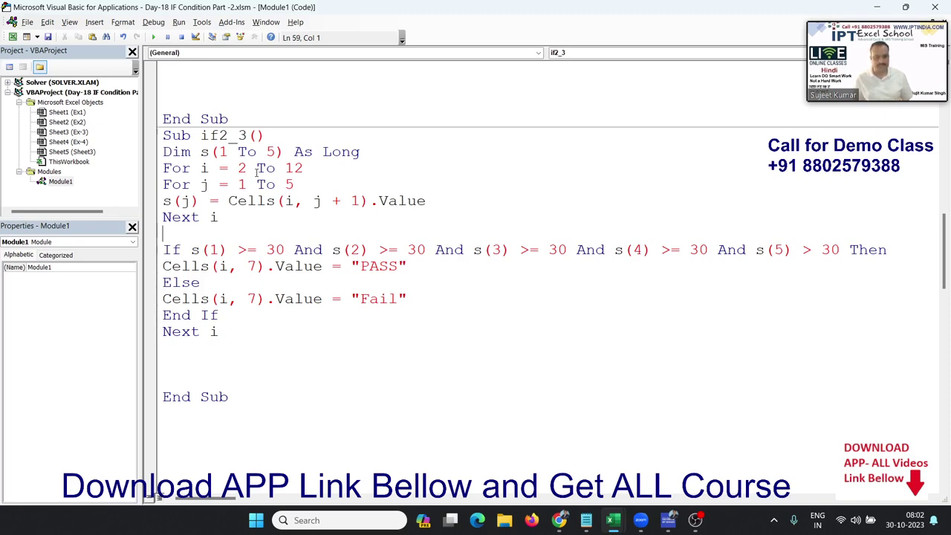
key(Delete)
key(Down)
key(Down)
key(Down)
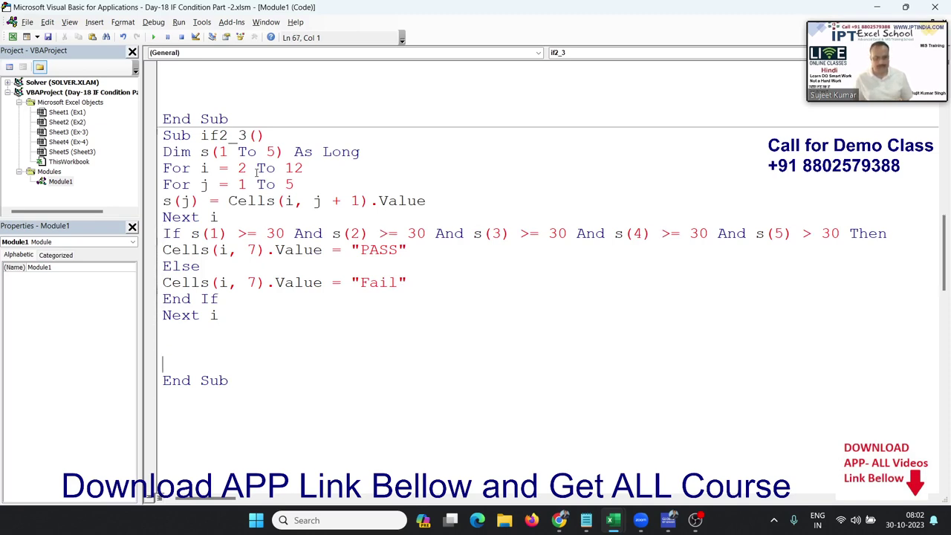
key(Delete)
key(Delete)
key(Delete)
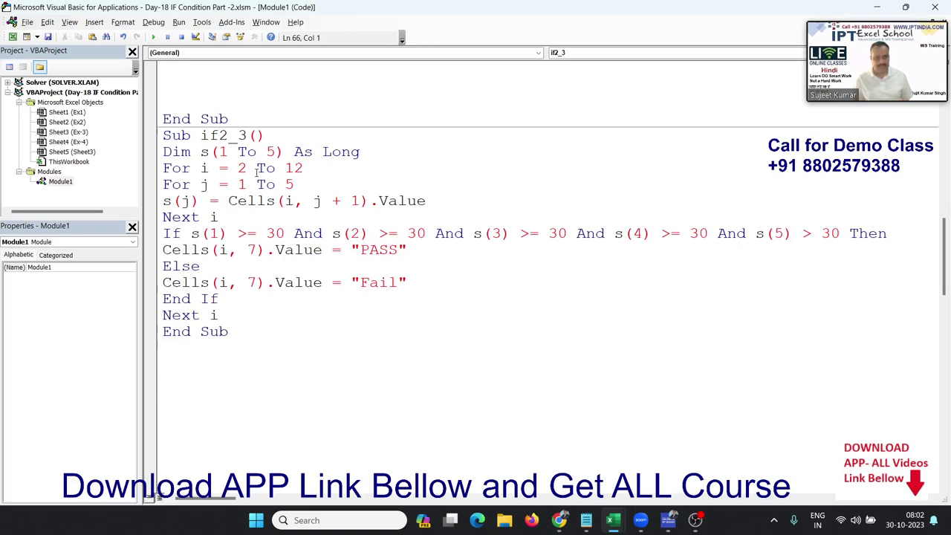
key(Down)
key(Down)
key(Down)
key(Down)
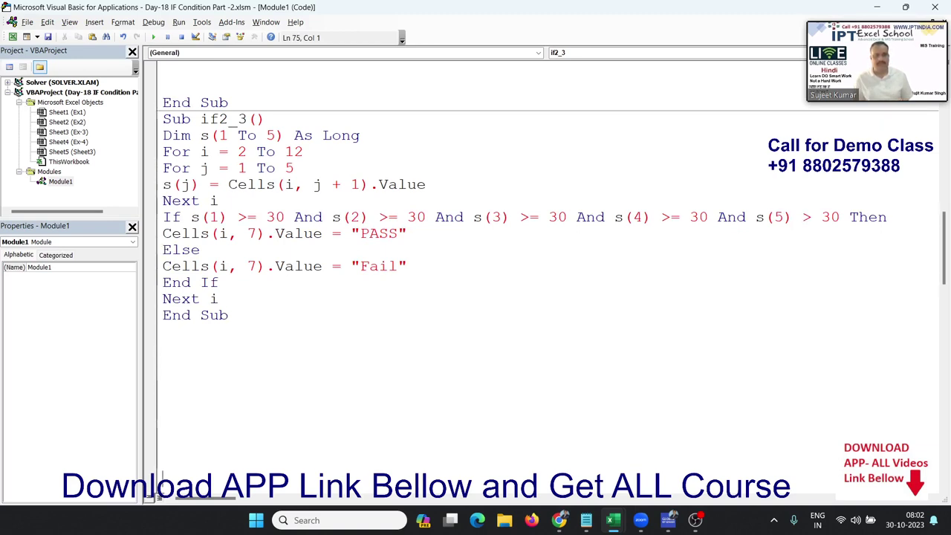
key(Down)
key(Down)
key(Down)
key(Down)
key(Up)
key(Up)
click(163, 282)
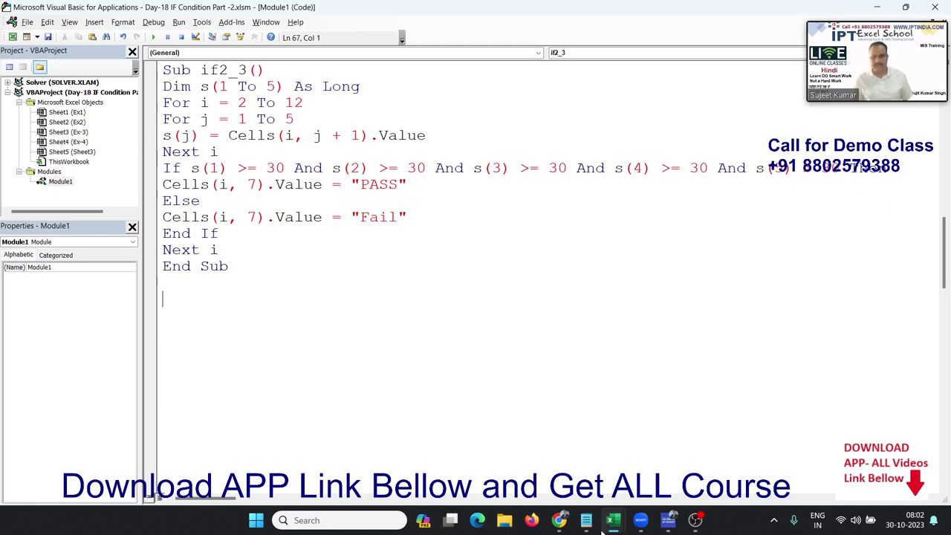
Step: Show Excel's Ex-4 sheet full-screen and select the flag range B2:F12
click(553, 446)
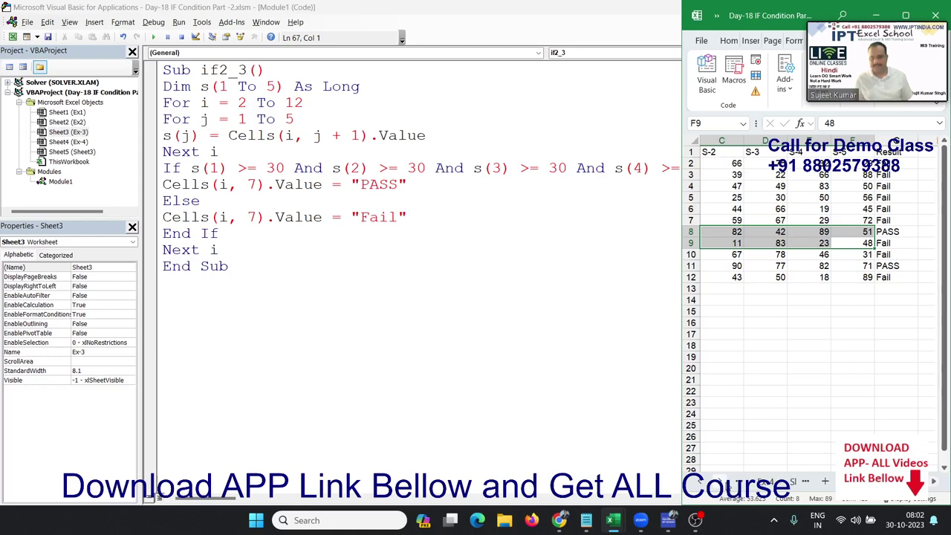
click(756, 483)
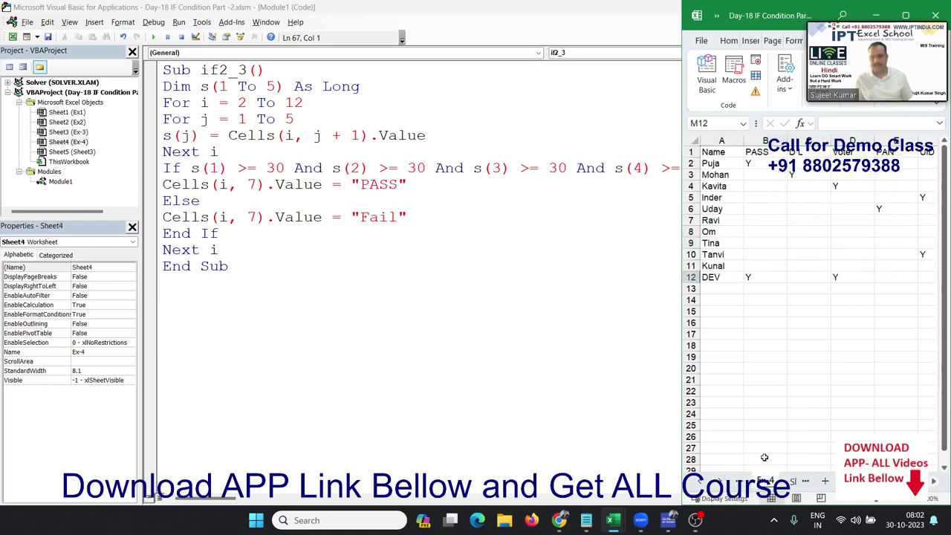
click(785, 174)
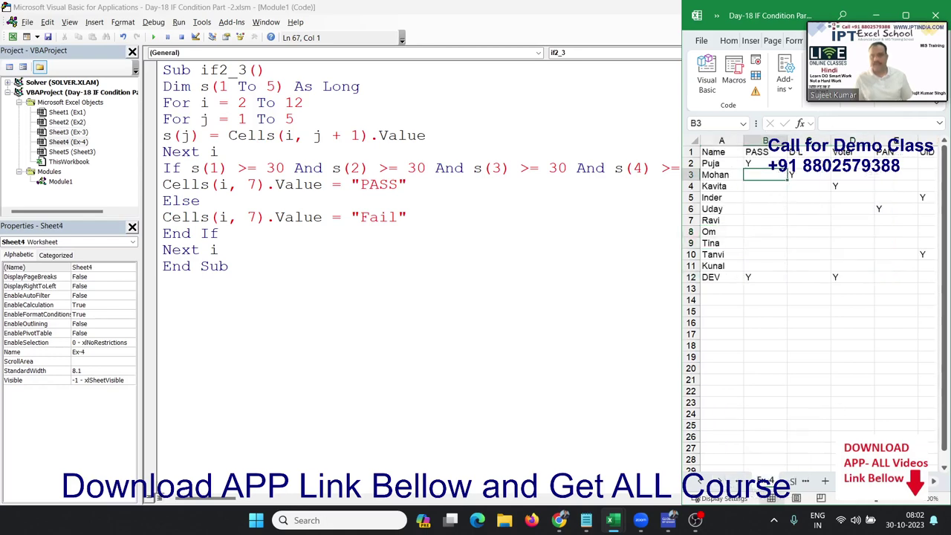
click(905, 15)
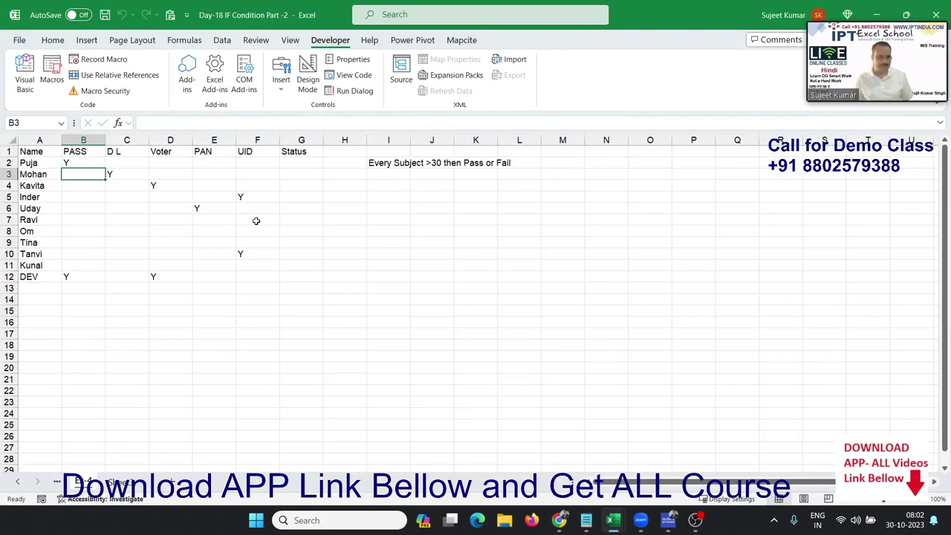
click(223, 220)
drag(78, 158, 243, 275)
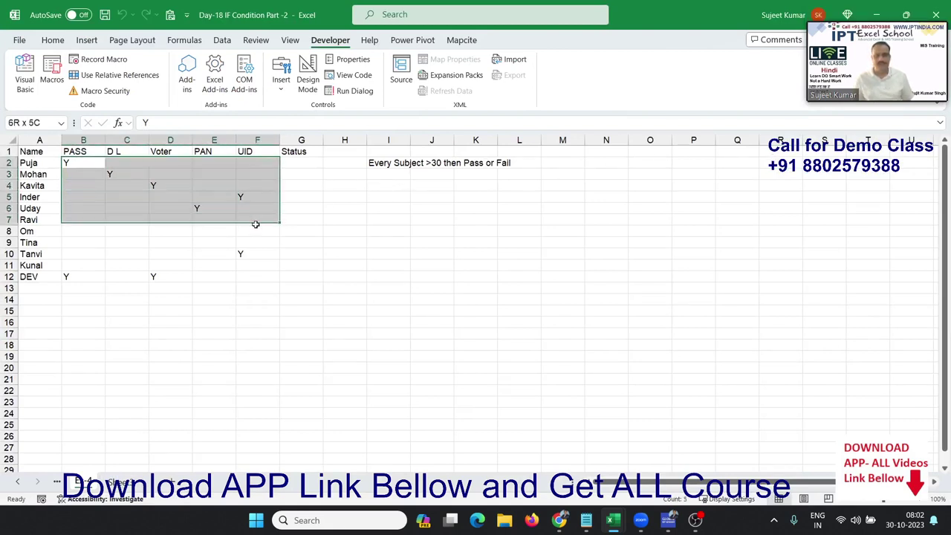
Step: Enter PASS in Status cell G2 and try running the macro with F5
click(308, 155)
click(307, 173)
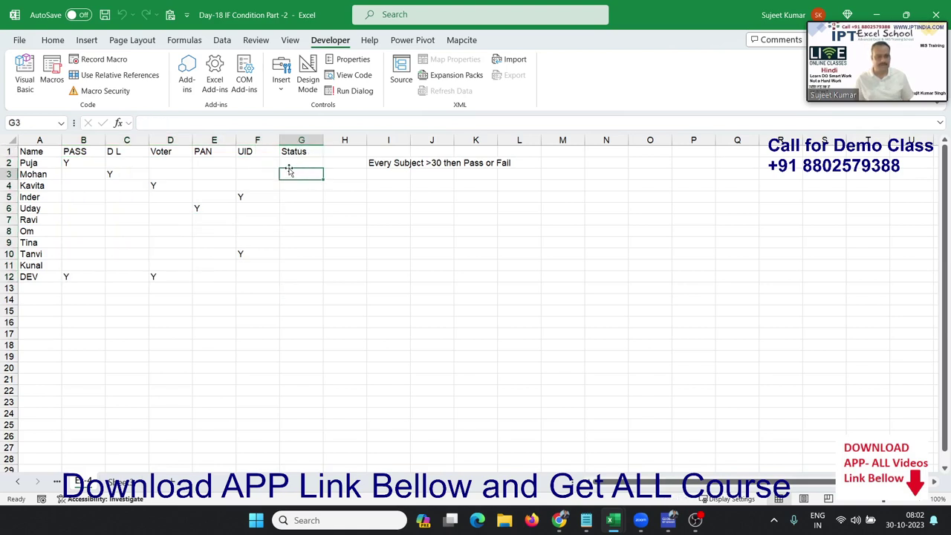
click(308, 163)
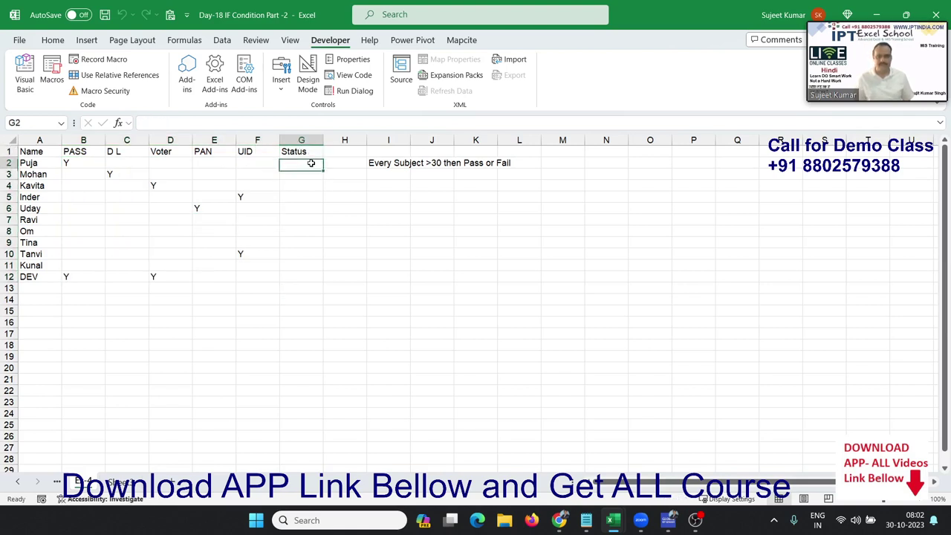
text(PASS)
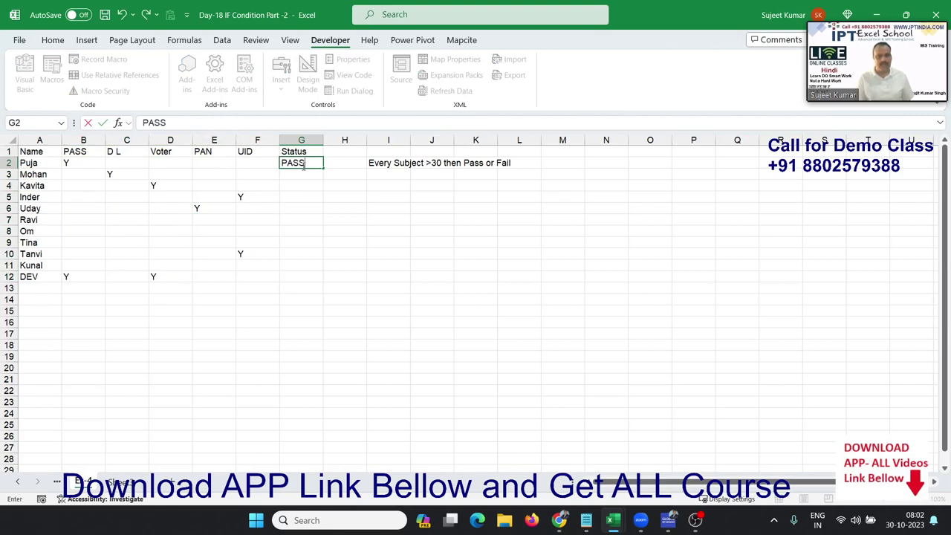
key(alt+F11)
key(F5)
Step: Dismiss the ambiguous-name error and rename the duplicate procedure to Sub if2_4()
key(Return)
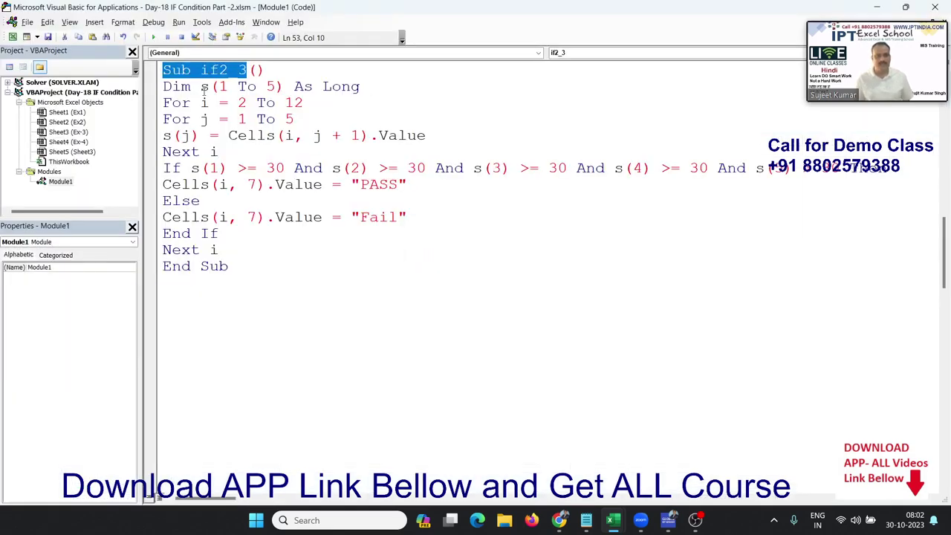
click(247, 69)
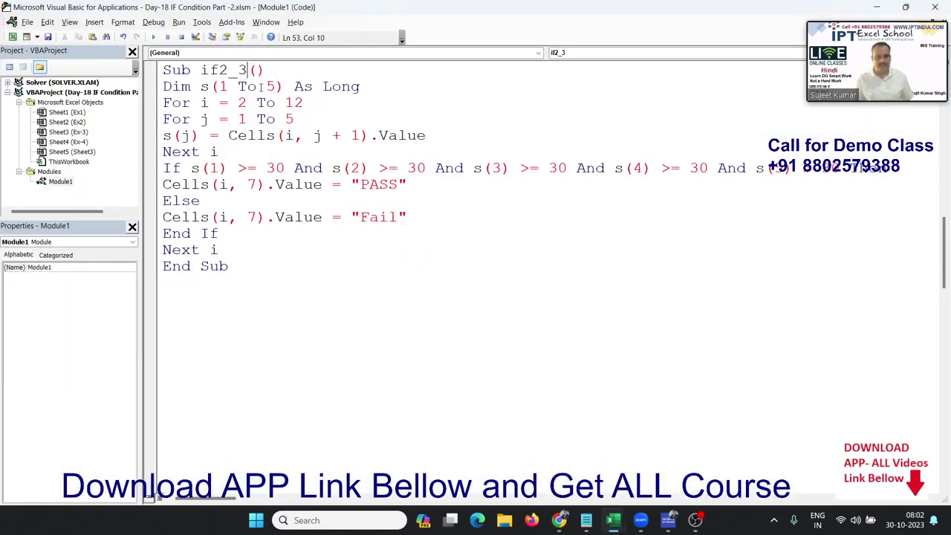
key(BackSpace)
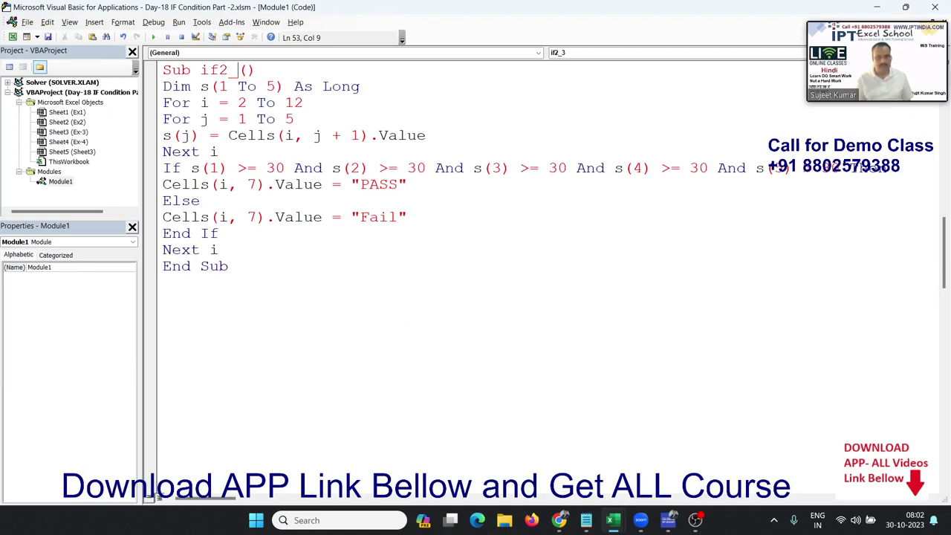
text(3)
click(258, 149)
scroll(257, 184, up, 1)
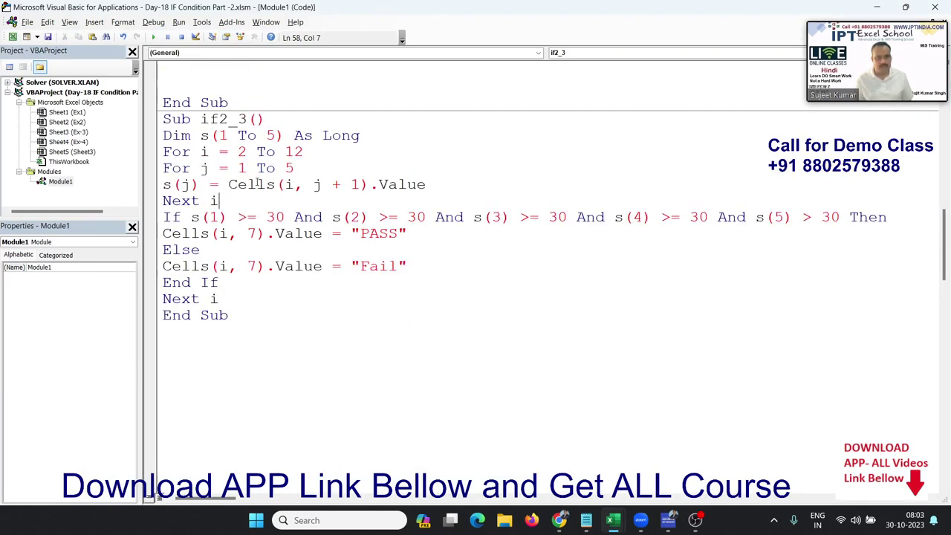
click(250, 119)
key(BackSpace)
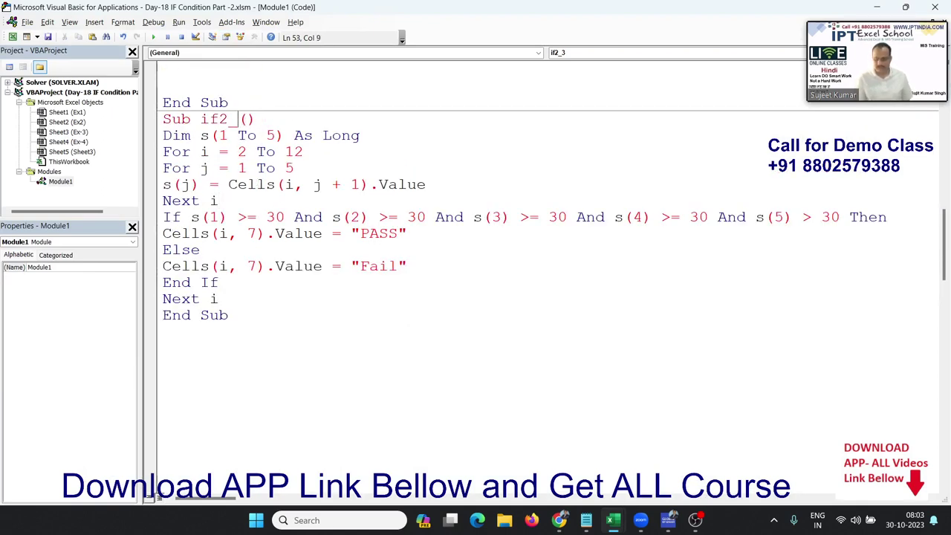
text(4)
click(236, 182)
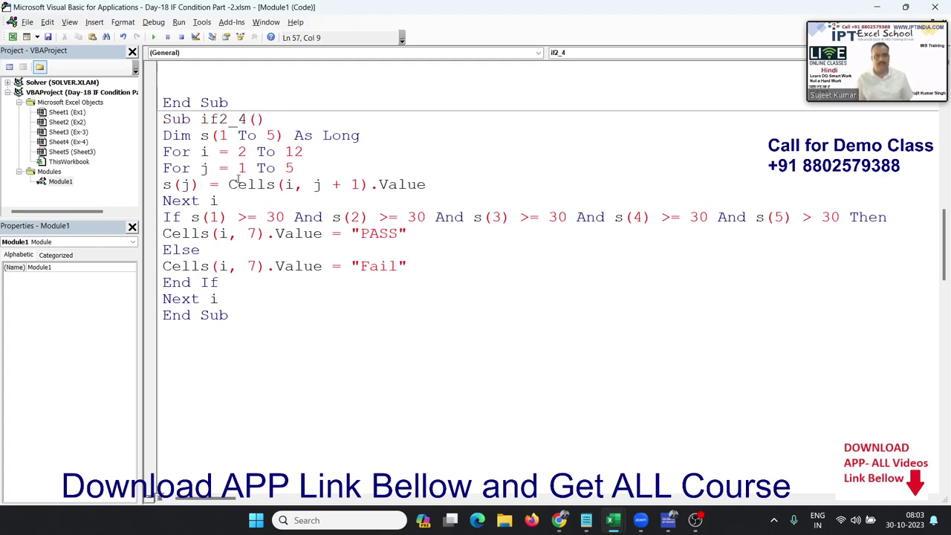
Step: Clear the PASS value from cell G2, then return to the VBA editor
key(alt+F11)
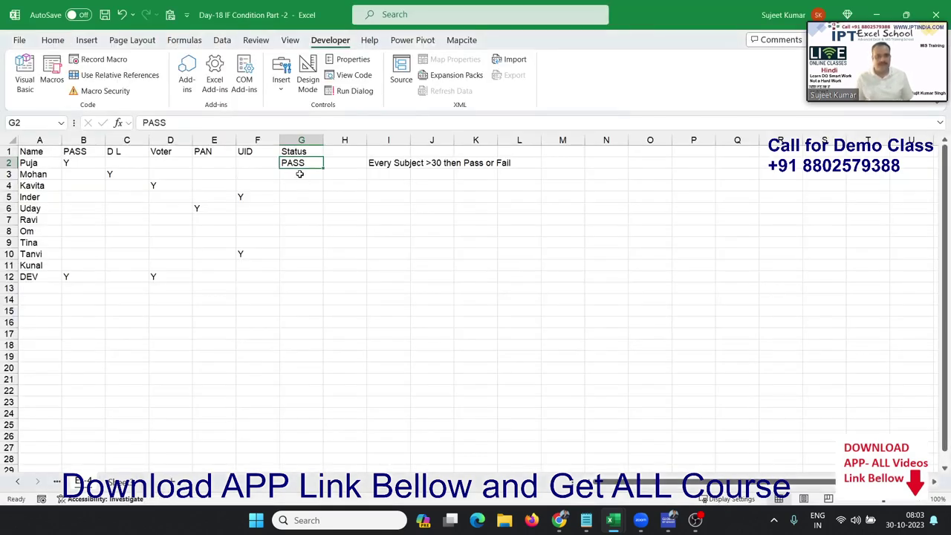
drag(161, 231, 300, 231)
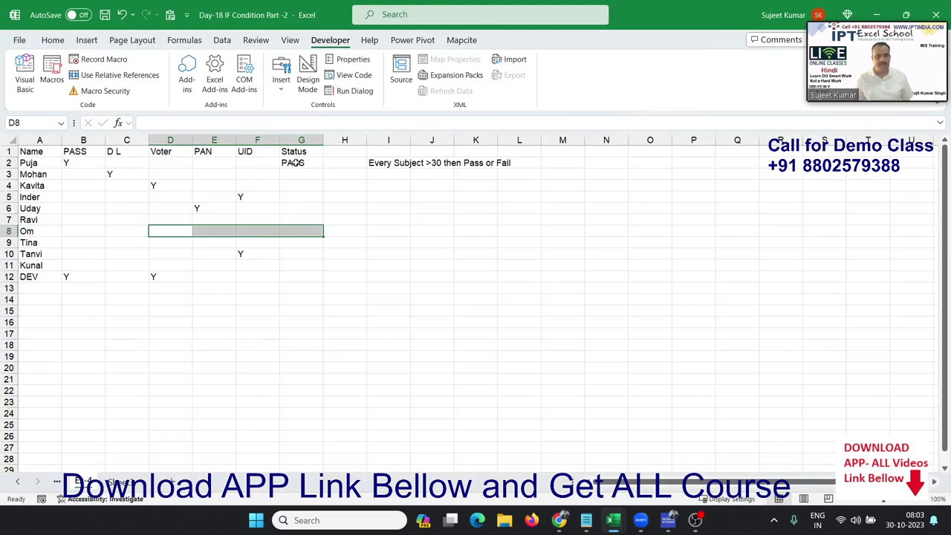
click(295, 162)
key(Delete)
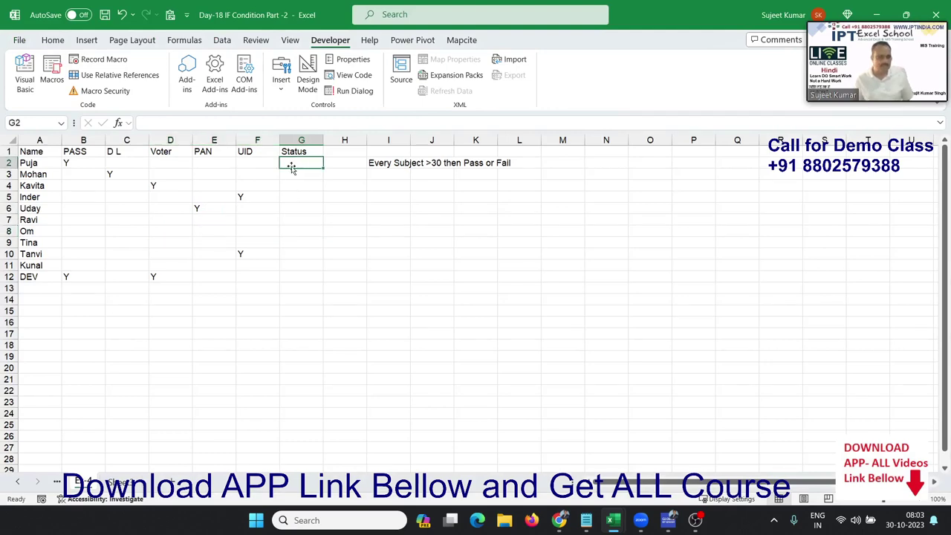
key(alt+F11)
Step: Copy the whole if2_4 procedure and paste a duplicate below the last End Sub
scroll(253, 209, up, 4)
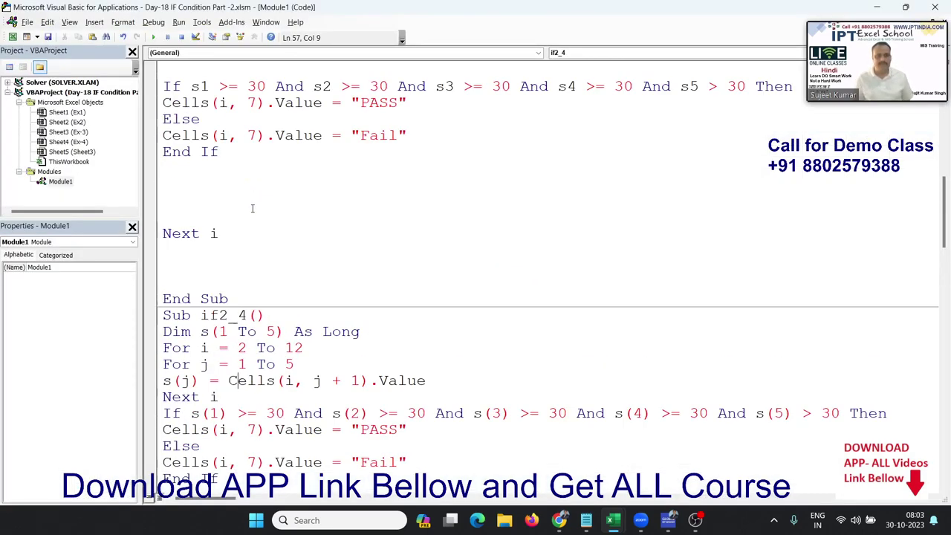
click(234, 164)
scroll(234, 165, down, 2)
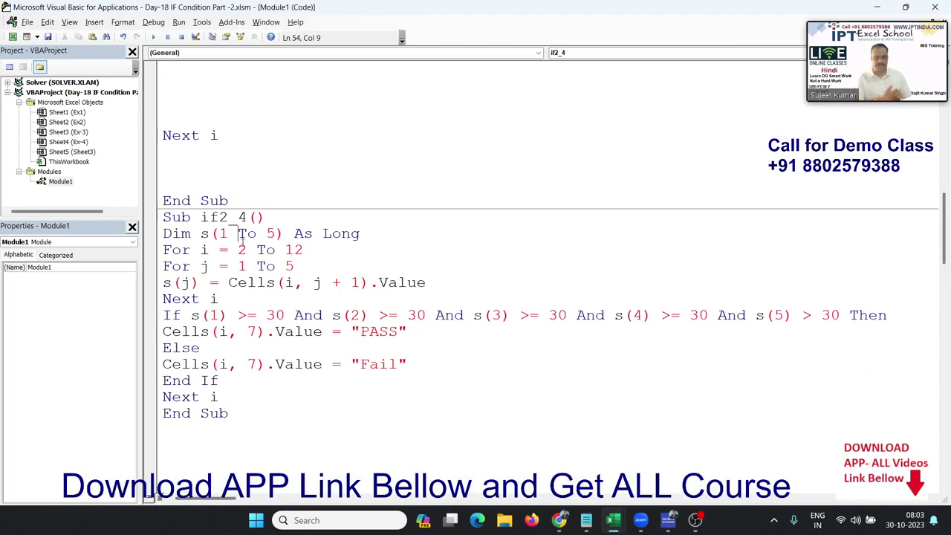
scroll(194, 265, down, 1)
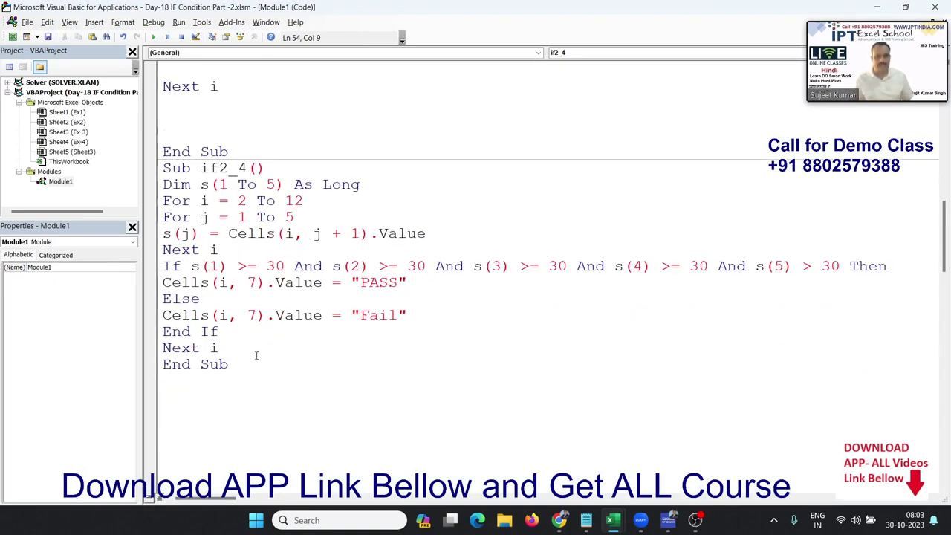
drag(255, 356, 163, 168)
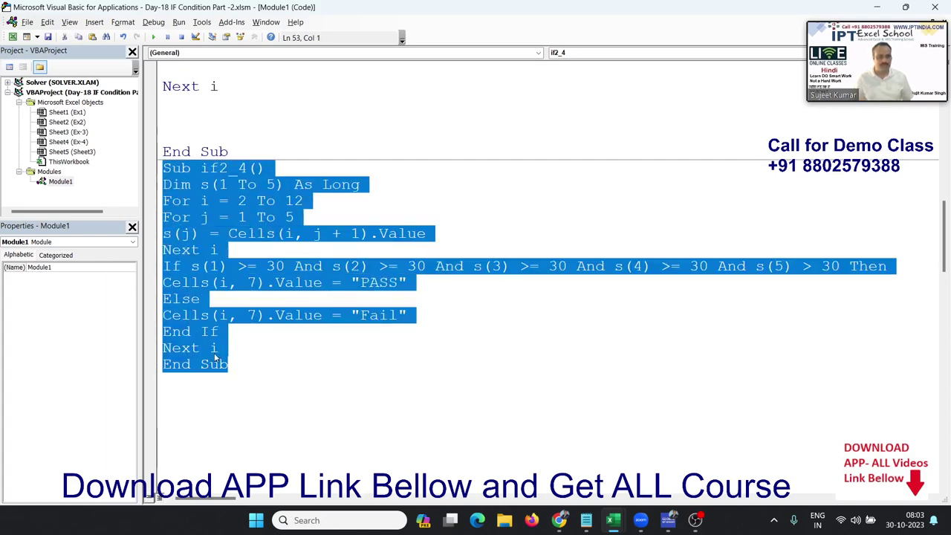
key(ctrl+c)
click(211, 401)
key(ctrl+v)
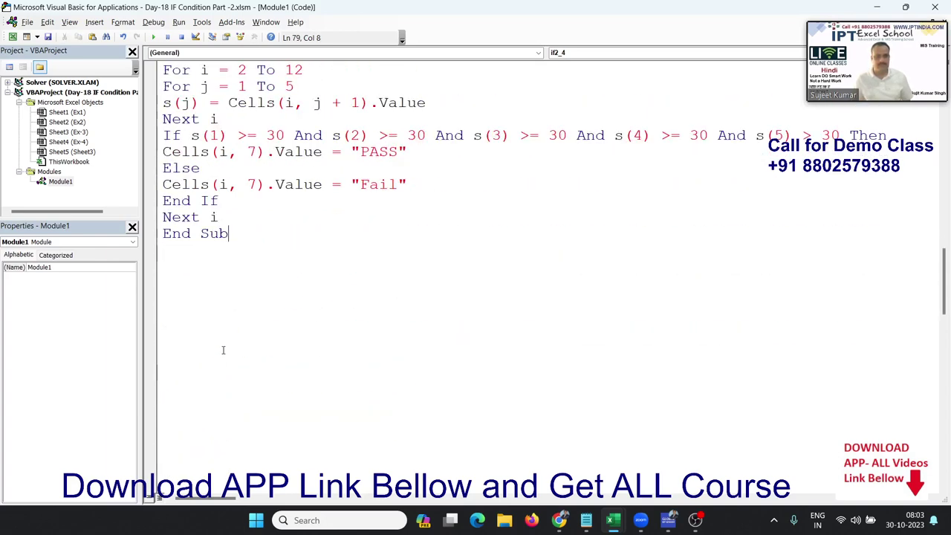
scroll(223, 349, up, 1)
click(248, 86)
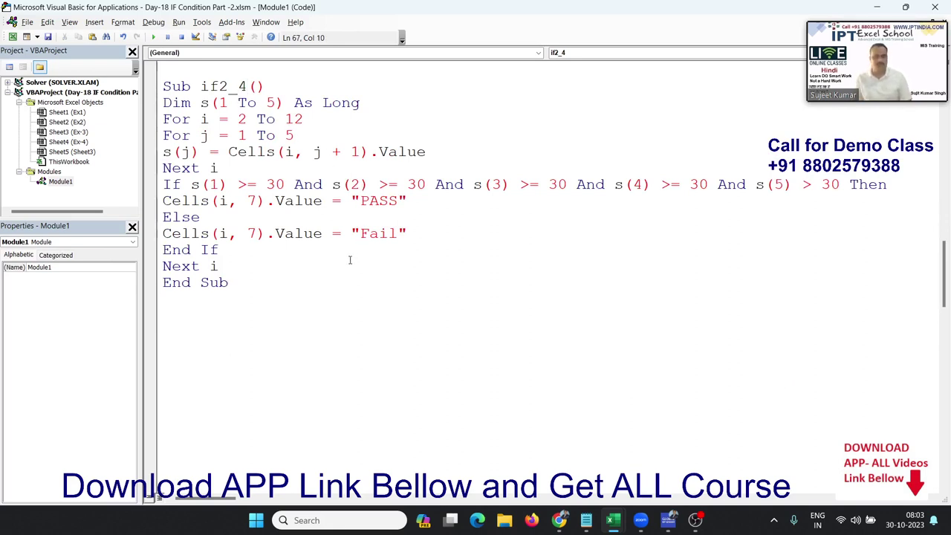
Step: Delete the note 'Every Subject >30 then Pass or Fail' from cell I2 and return to the code
key(alt+F11)
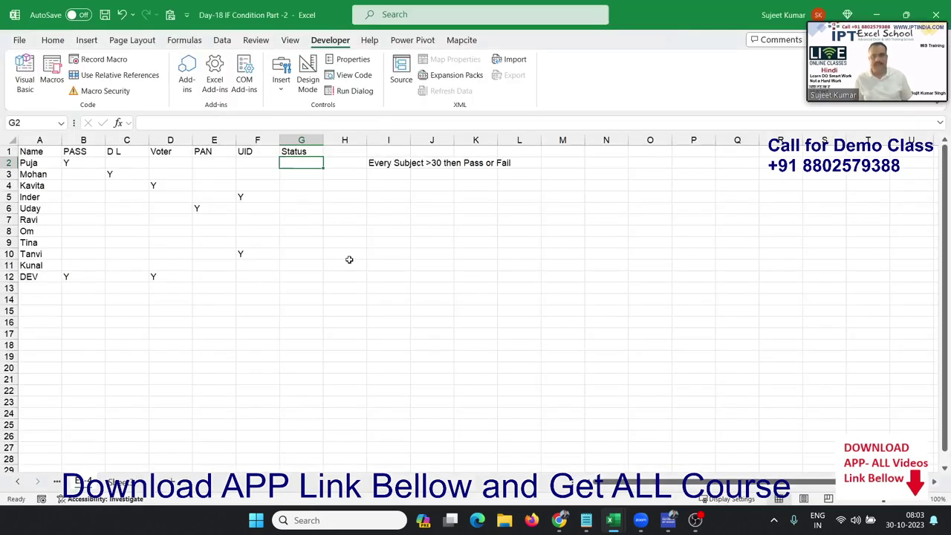
key(alt+F11)
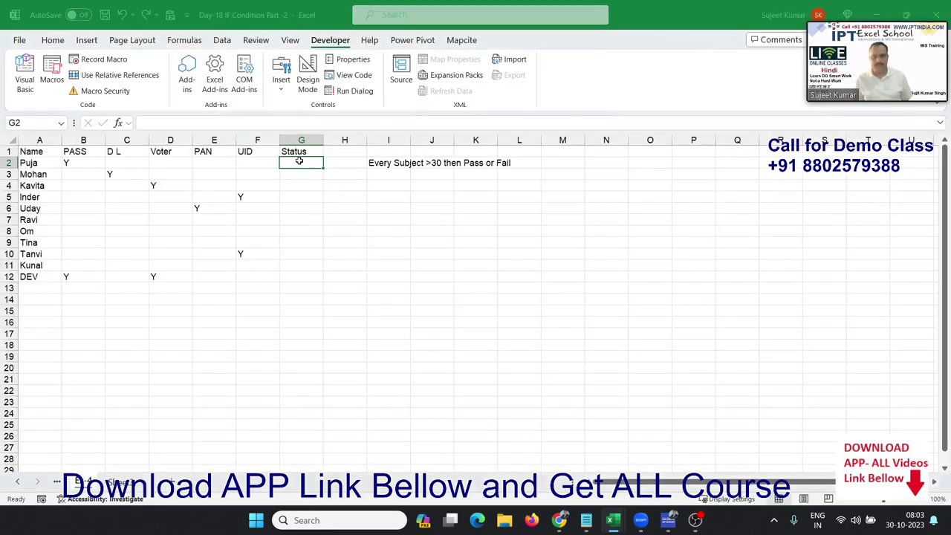
key(alt+F11)
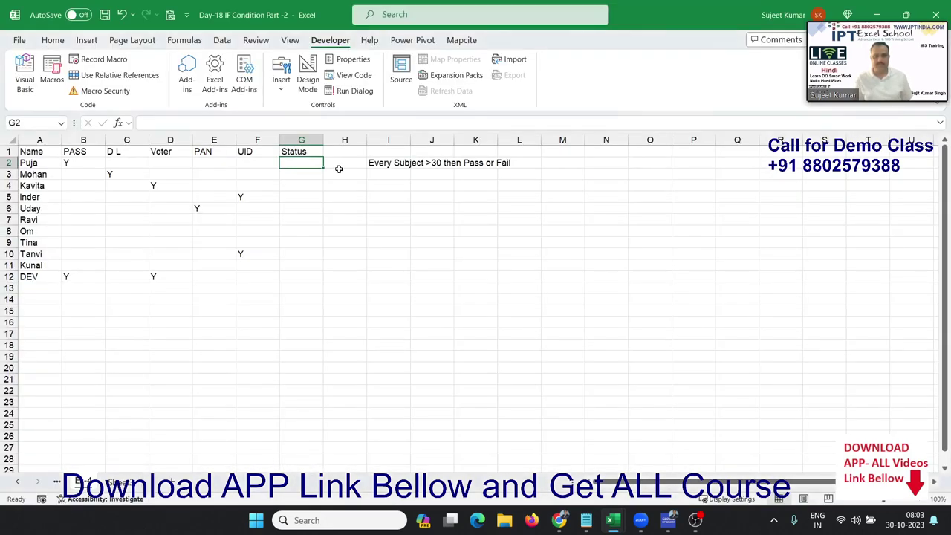
click(369, 164)
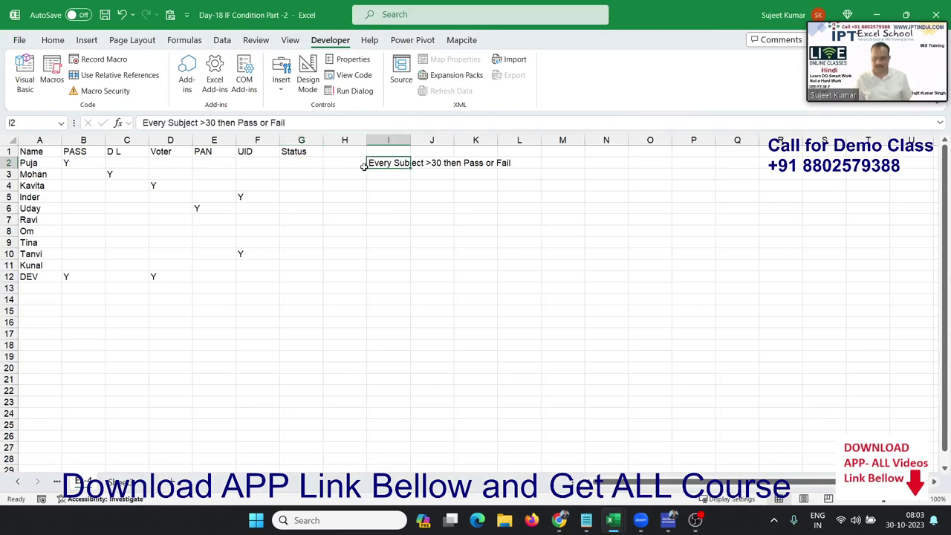
key(Delete)
key(Left)
key(Left)
key(Left)
key(Right)
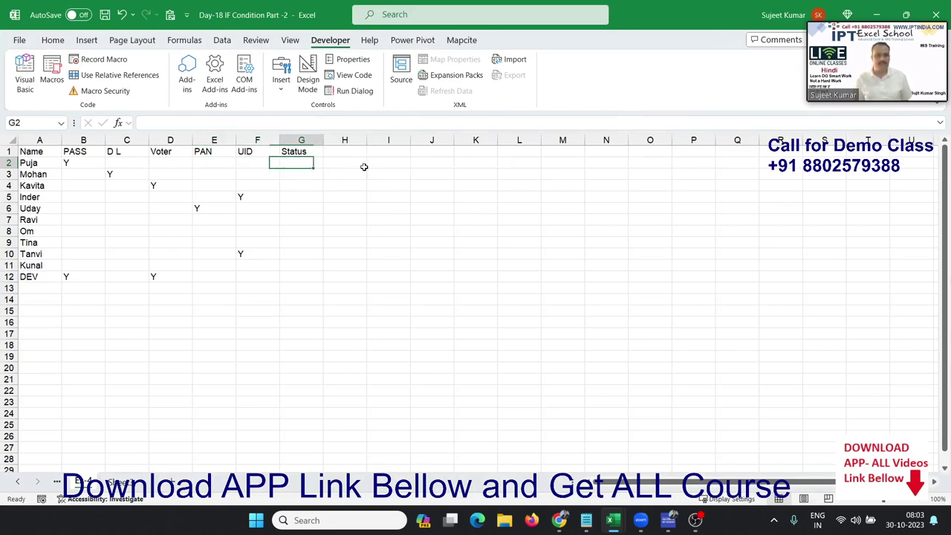
key(alt+F11)
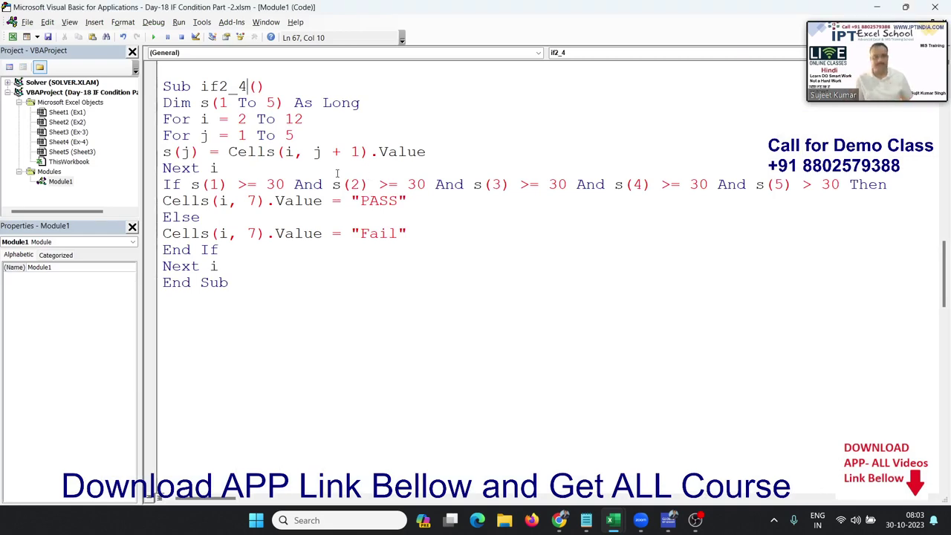
Step: Check the flag column headers on the worksheet, then come back to the macro
click(265, 197)
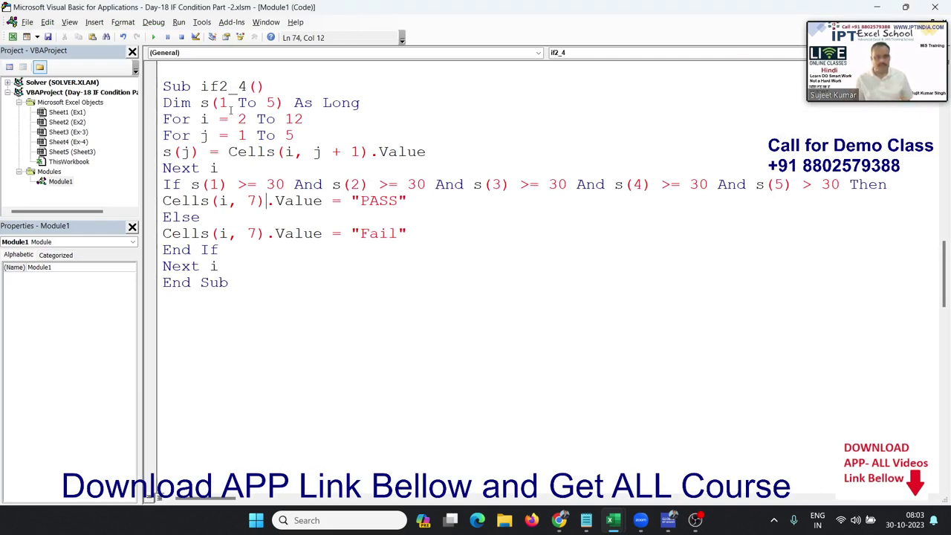
key(alt+F11)
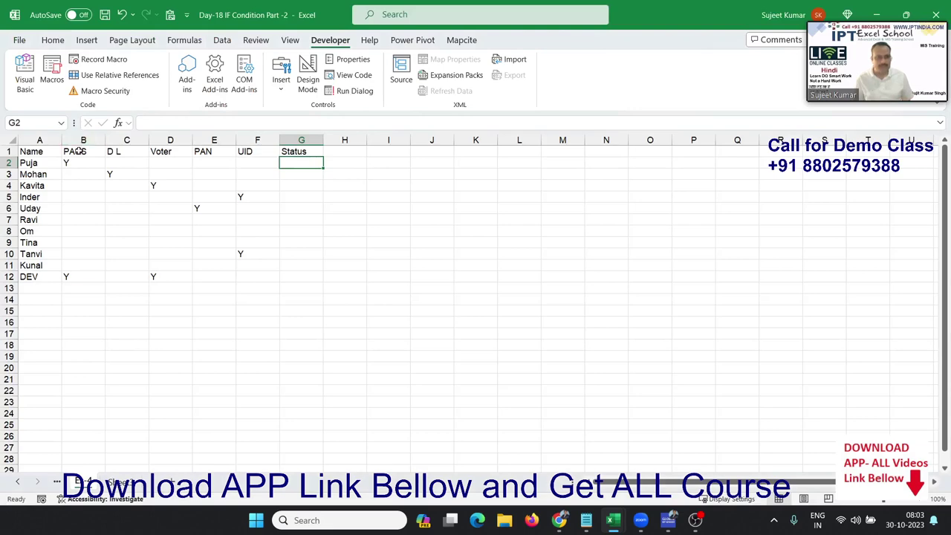
drag(79, 151, 240, 151)
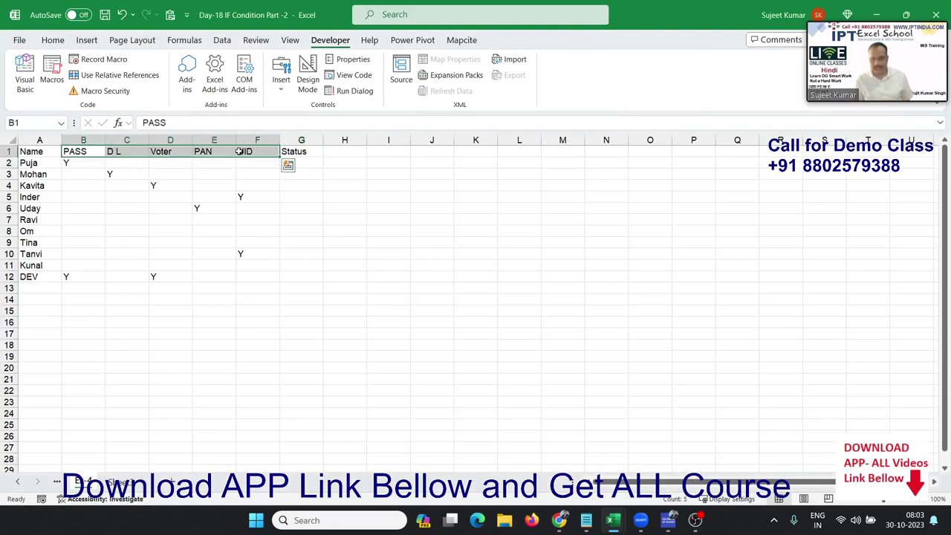
key(alt+F11)
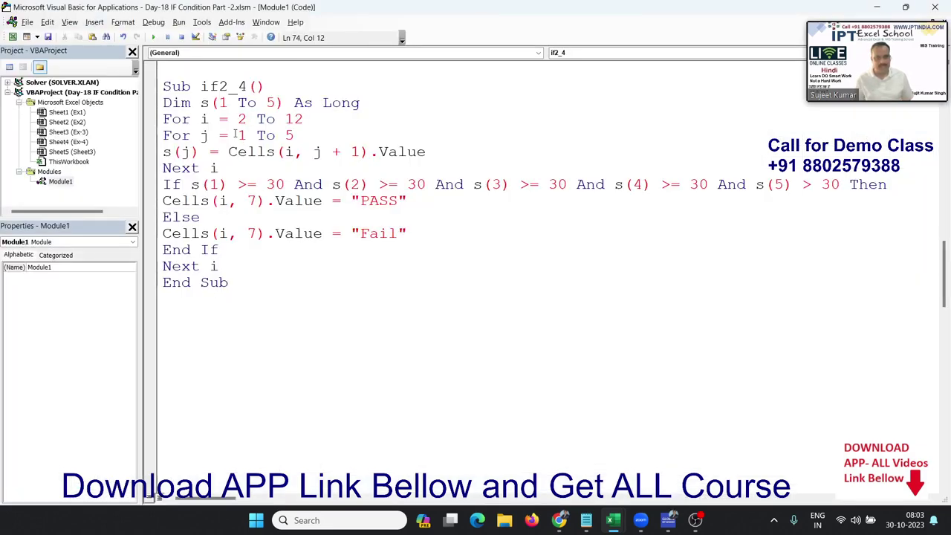
key(alt+F11)
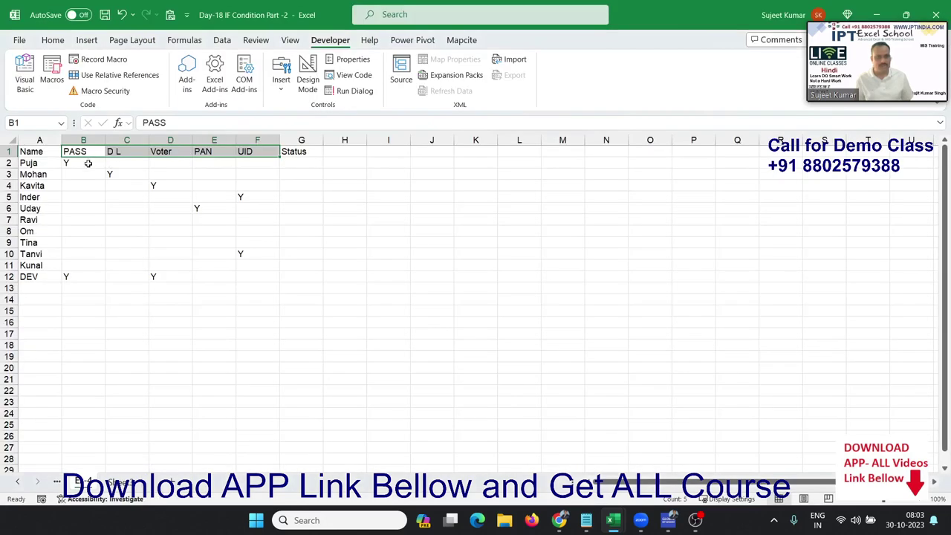
key(Down)
key(alt+F11)
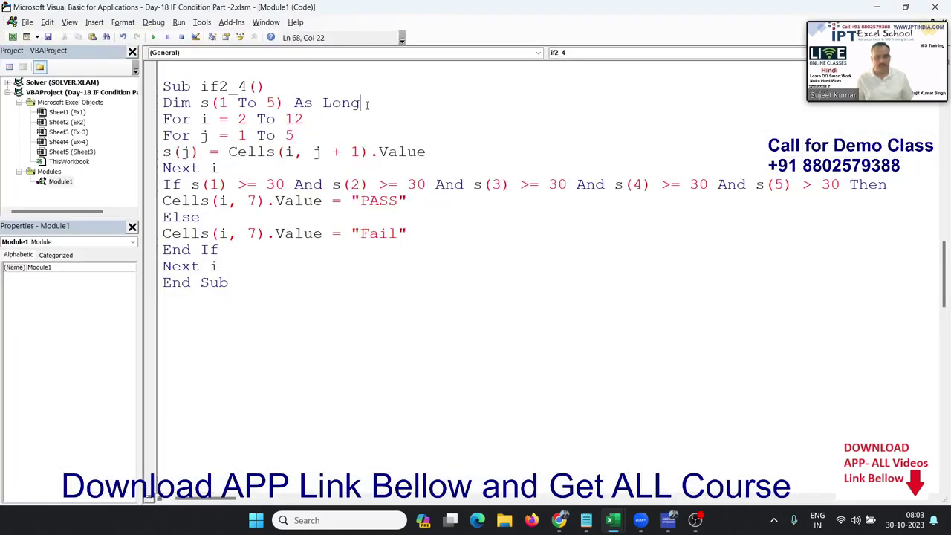
Step: Change the s array declaration on the Dim line from As Long to As String
key(BackSpace)
key(BackSpace)
key(BackSpace)
key(BackSpace)
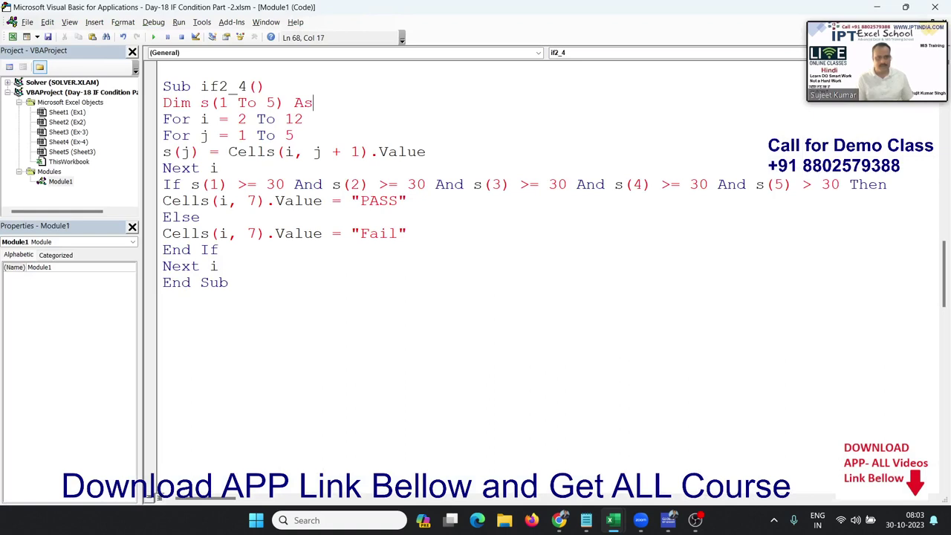
text(As St)
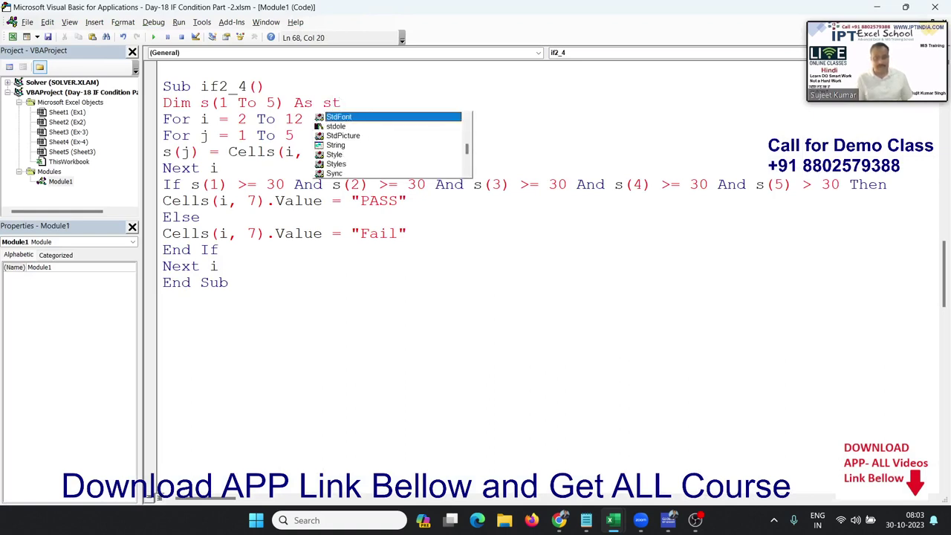
text(r)
key(Tab)
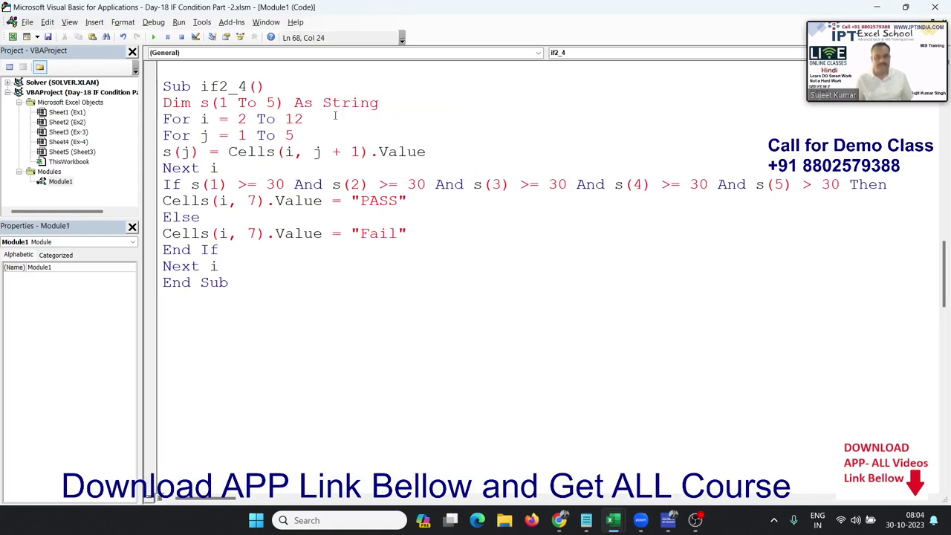
click(264, 152)
drag(238, 184, 285, 184)
Step: Rewrite the first test as s(1) = "Y" Or
text(='Y)
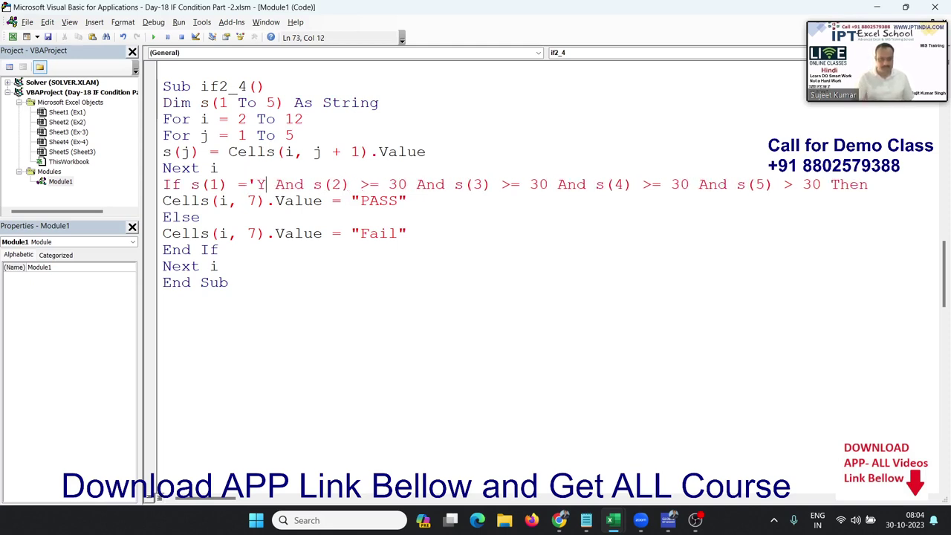
text(")
key(BackSpace)
key(BackSpace)
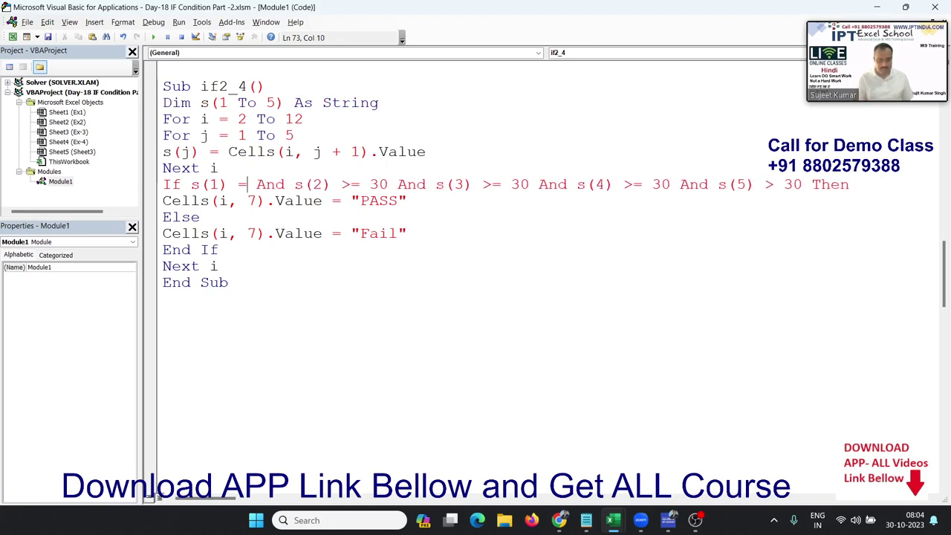
text("Y)
key(alt+F11)
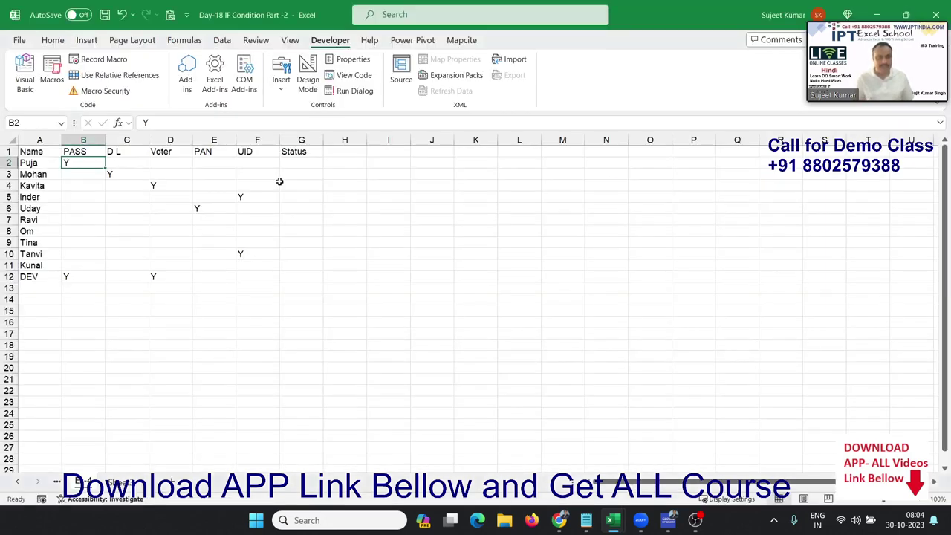
key(alt+F11)
key(BackSpace)
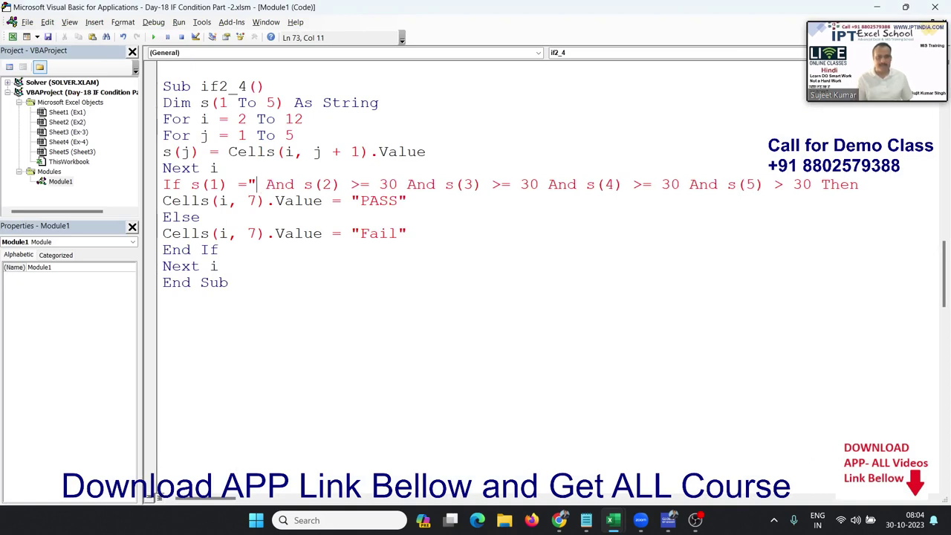
text(Y")
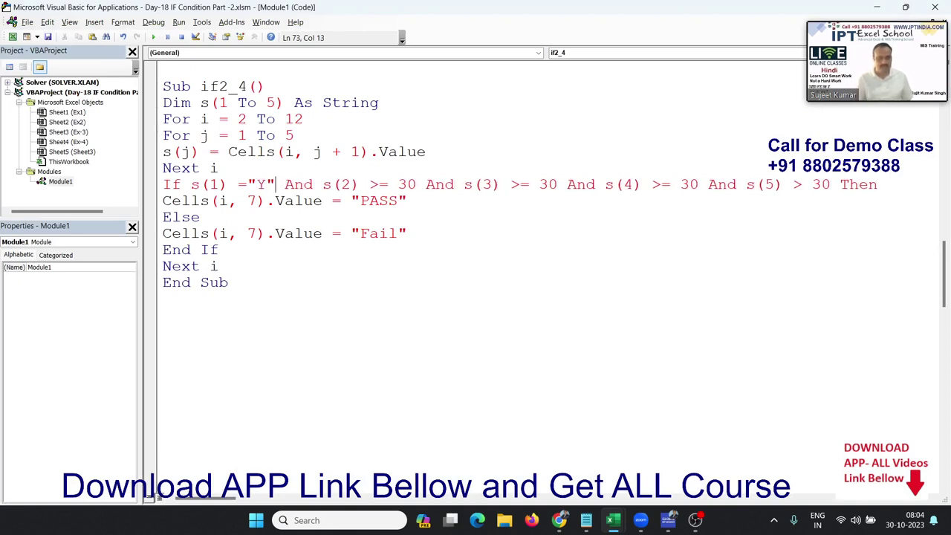
click(239, 208)
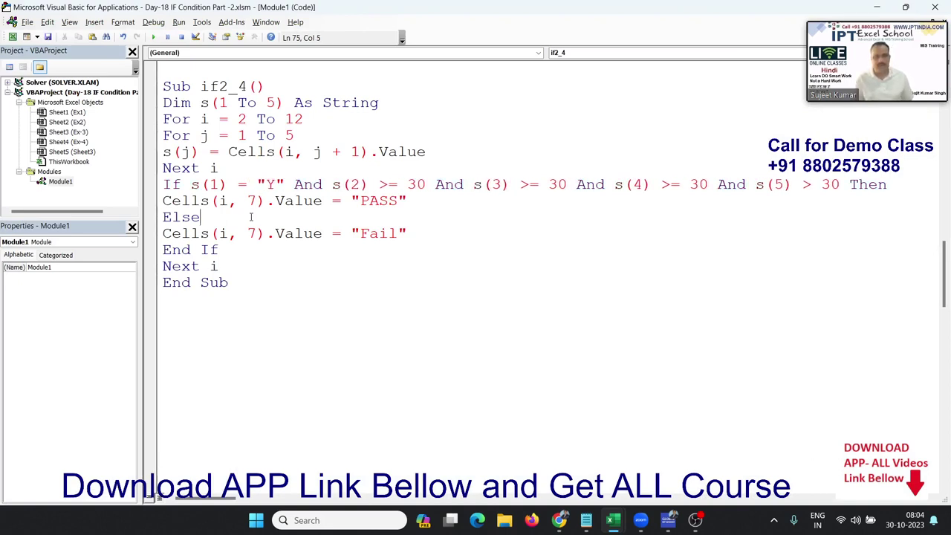
double_click(305, 185)
text(and)
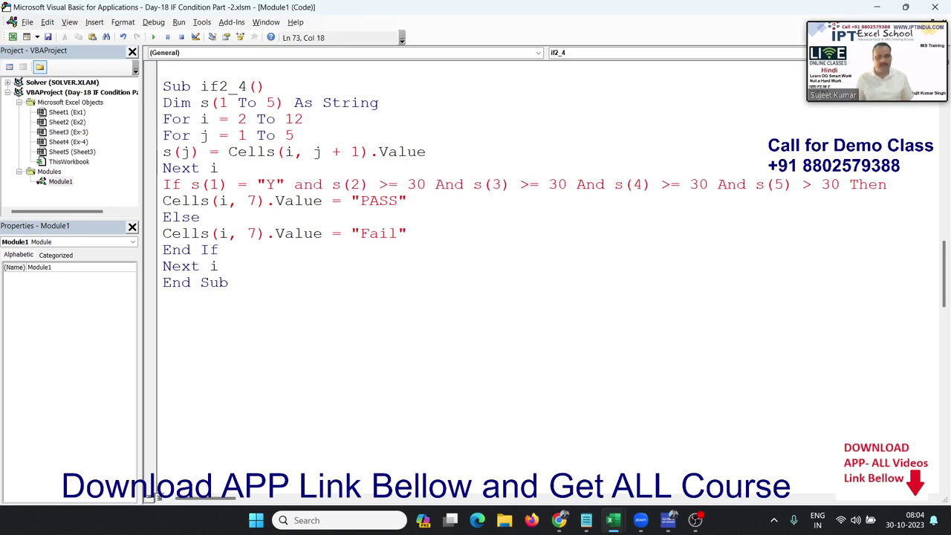
key(BackSpace)
key(BackSpace)
key(BackSpace)
text(or)
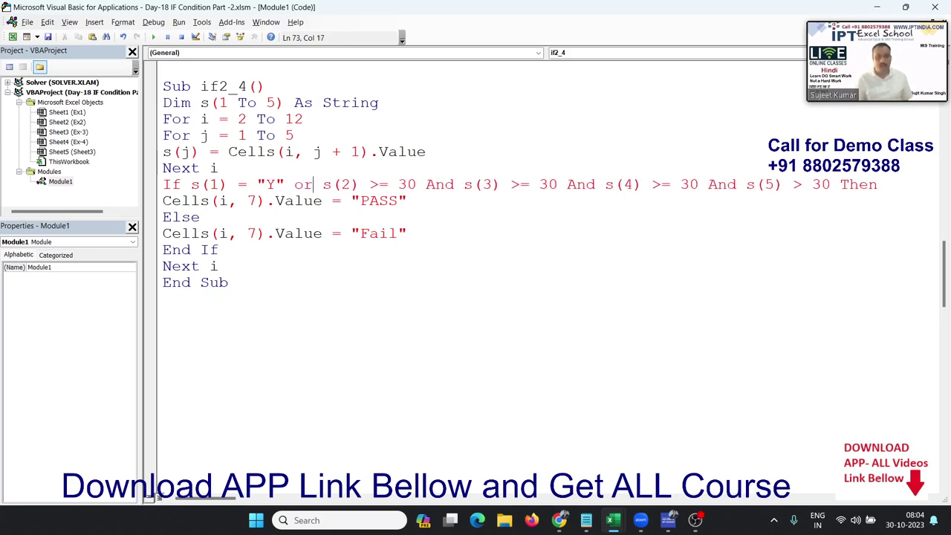
key(Down)
Step: Replace the >30 tests after s(2) through s(5) with = "Y" Or
mouse_move(319, 185)
mouse_down()
mouse_move(206, 184)
mouse_move(236, 181)
mouse_up()
key(ctrl+c)
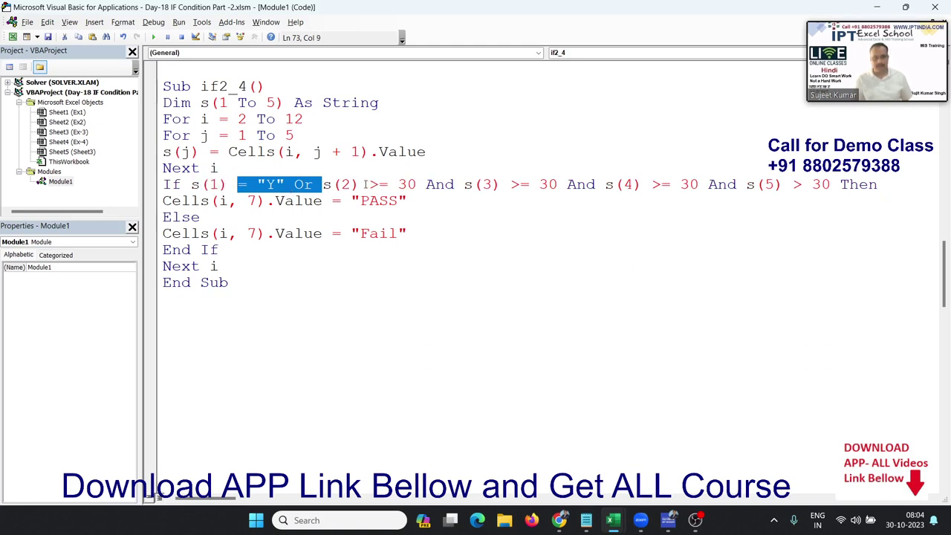
drag(362, 184, 454, 184)
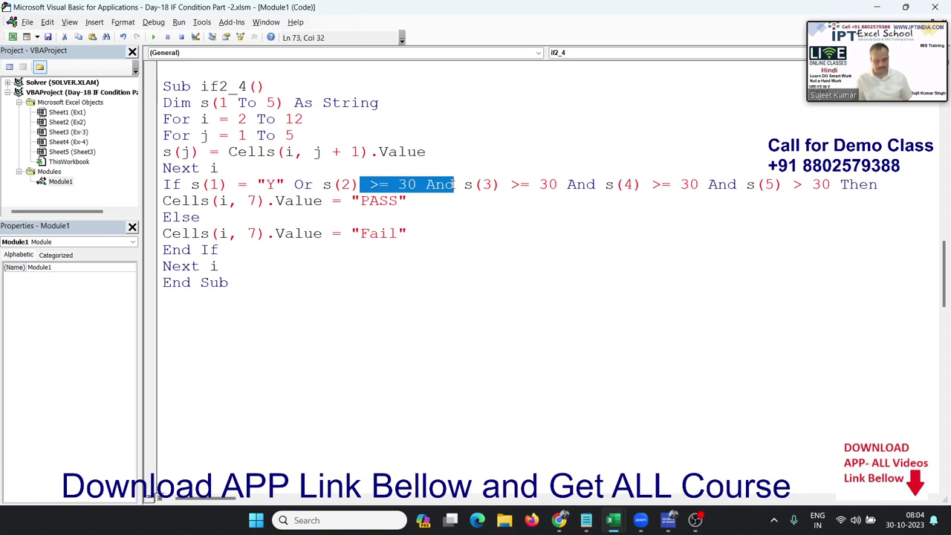
key(ctrl+v)
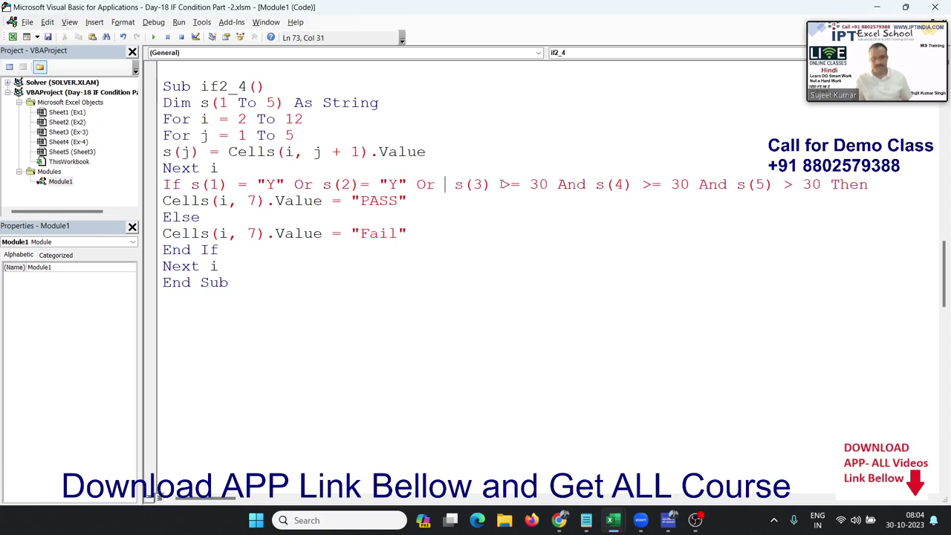
drag(502, 184, 587, 187)
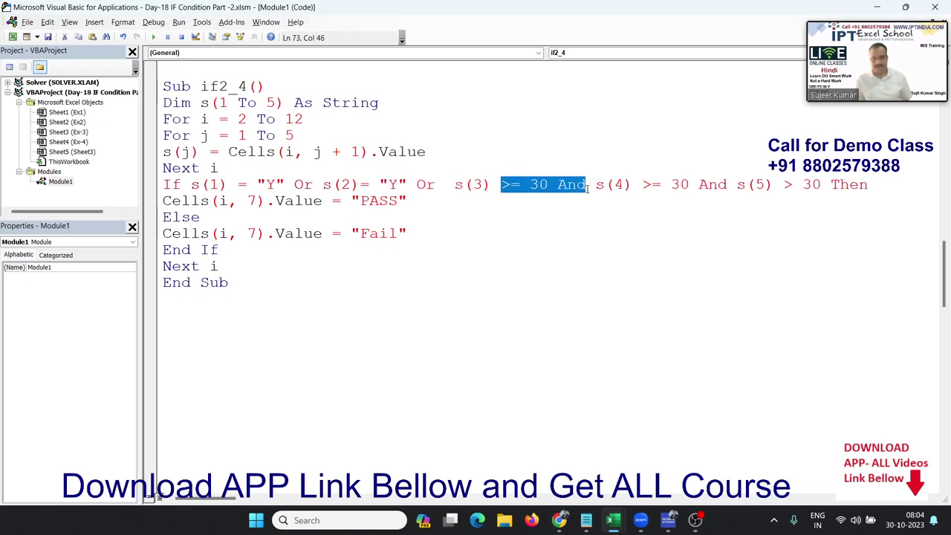
key(ctrl+v)
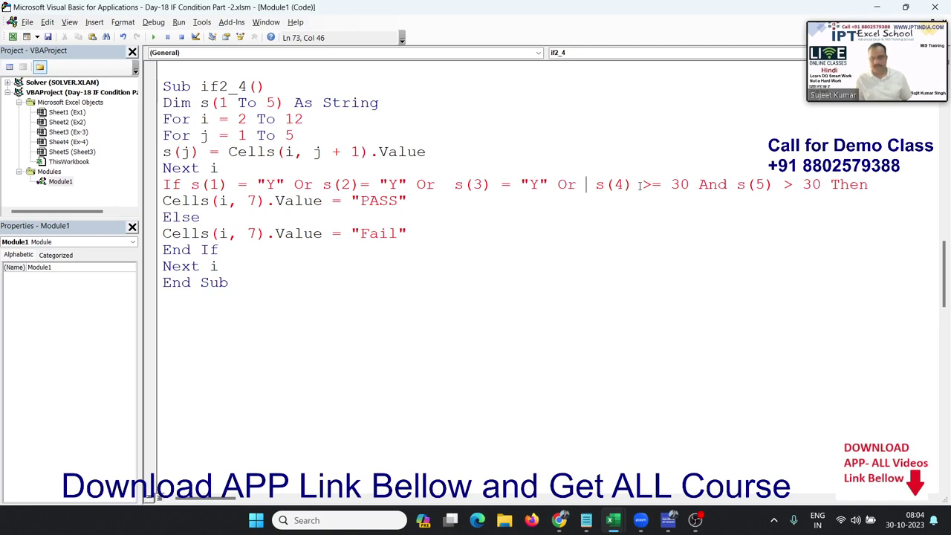
drag(641, 186, 728, 189)
key(ctrl+v)
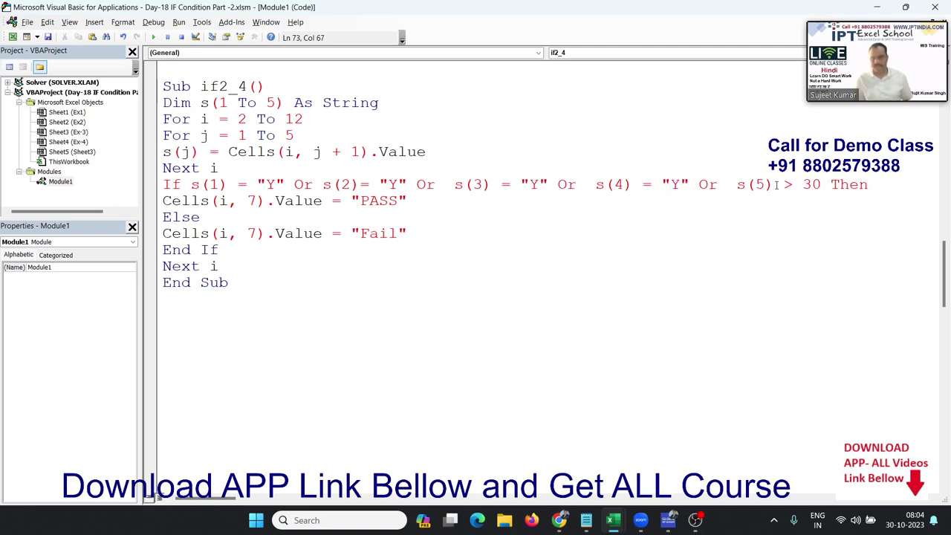
drag(776, 186, 822, 187)
key(ctrl+v)
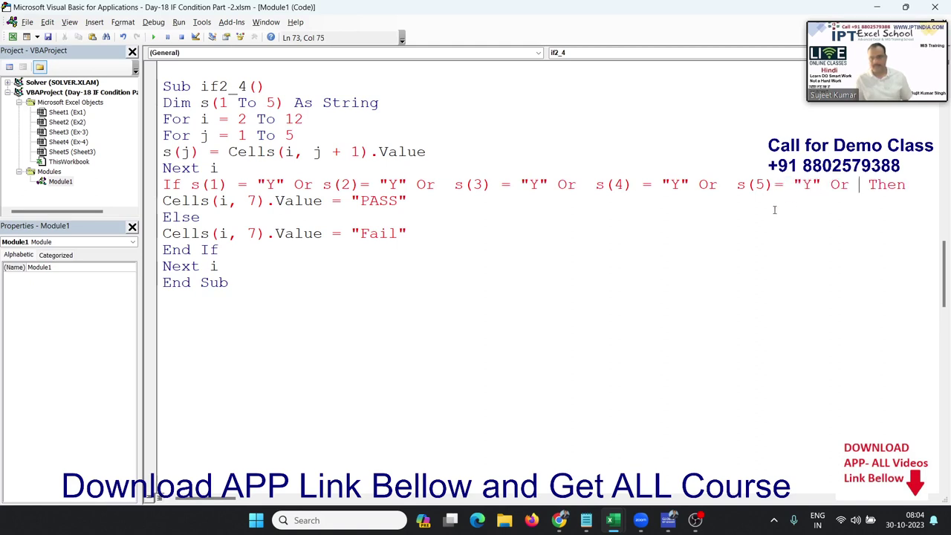
Step: Dismiss the compile error and delete the extra Or before Then
click(764, 213)
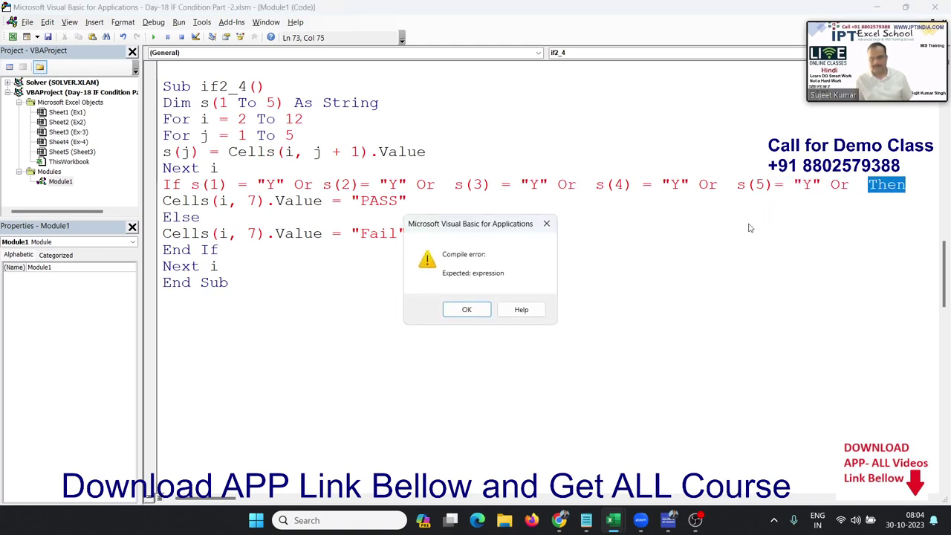
key(Return)
double_click(839, 184)
key(Delete)
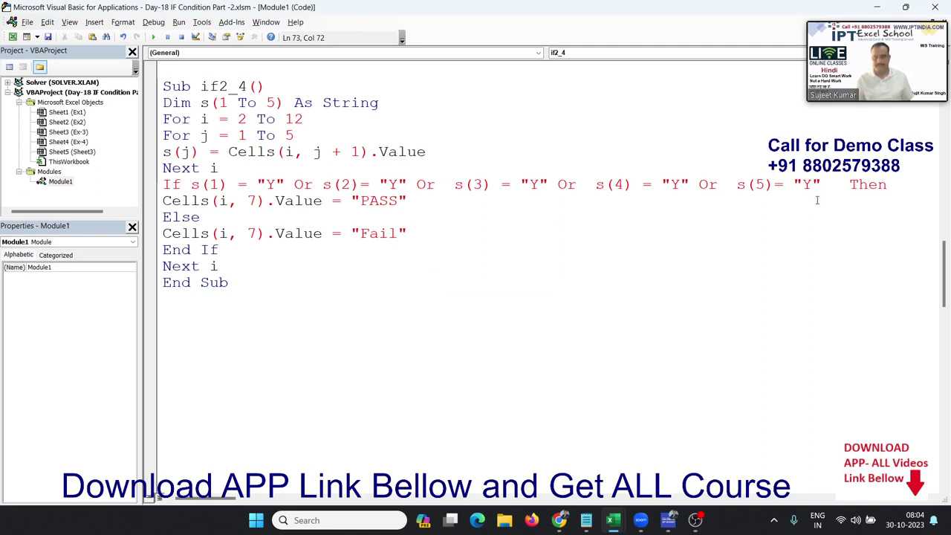
key(Down)
key(Down)
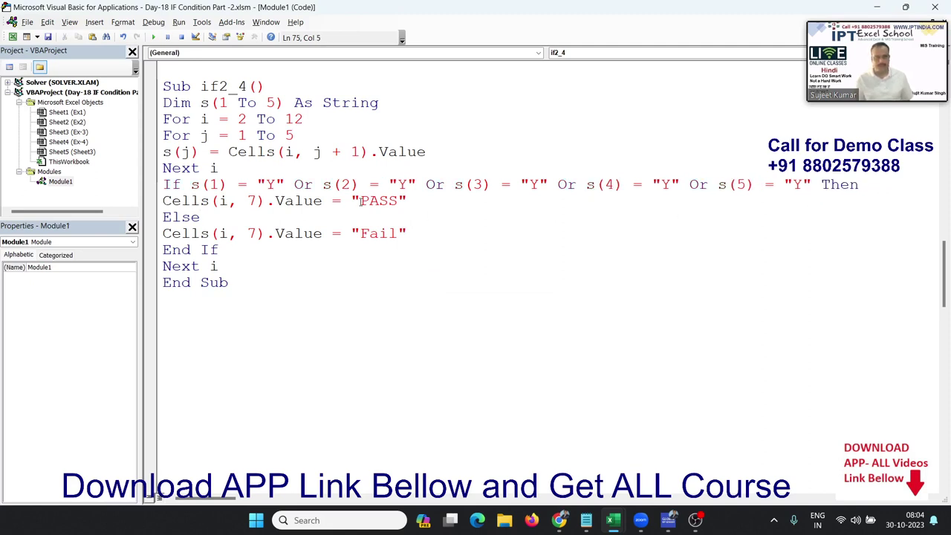
Step: In the copied macro, replace the PASS result with OK and Fail with Pending
double_click(360, 200)
text(OK)
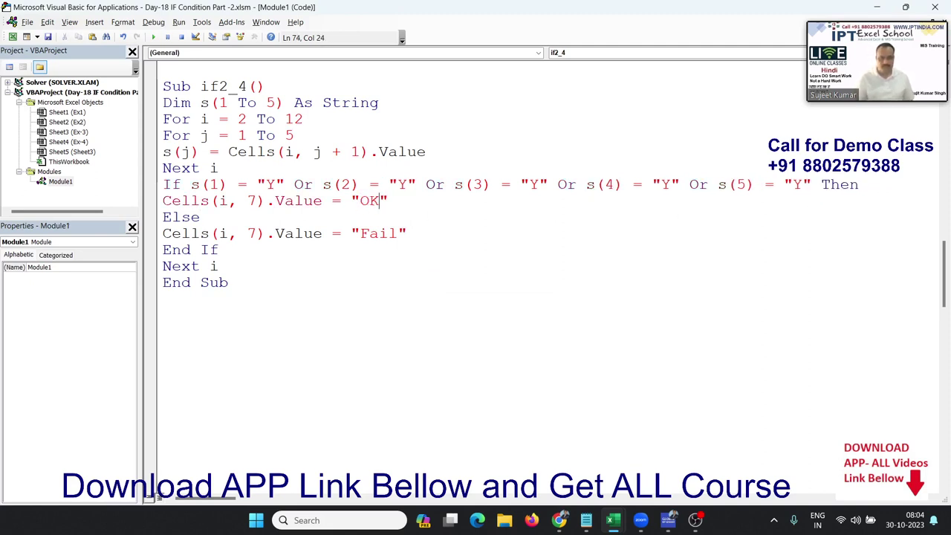
double_click(379, 233)
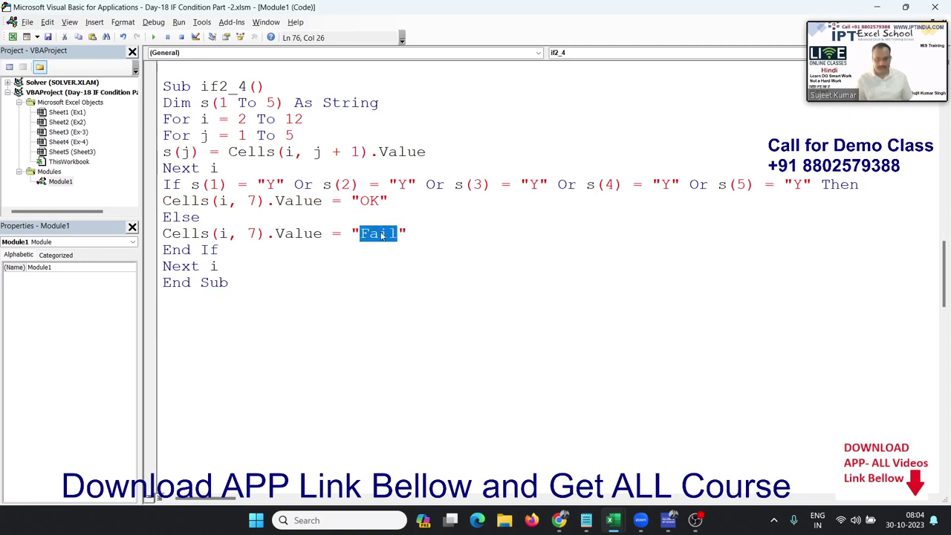
text(Pendin)
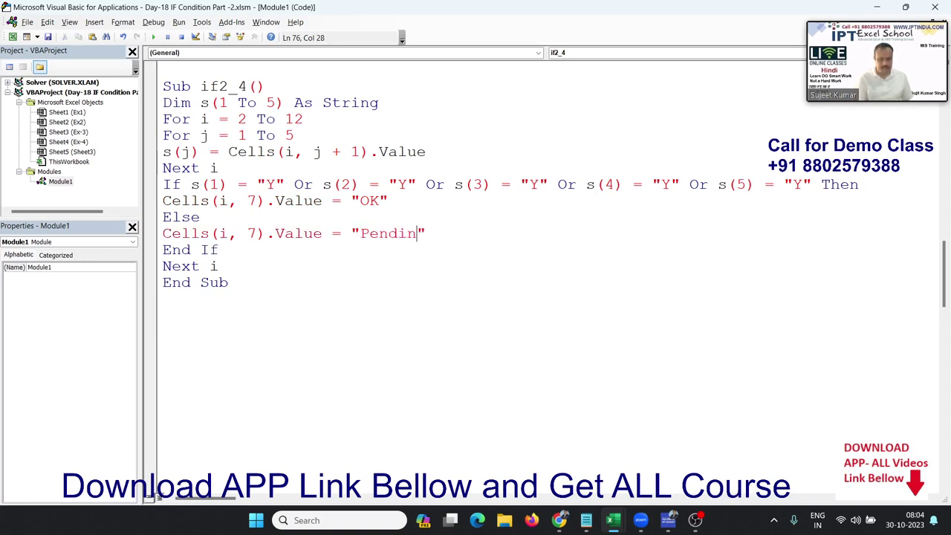
text(g)
Step: Rename the copied macro from if2_4 to if2_5 to clear the ambiguous name error, then rerun it
click(322, 200)
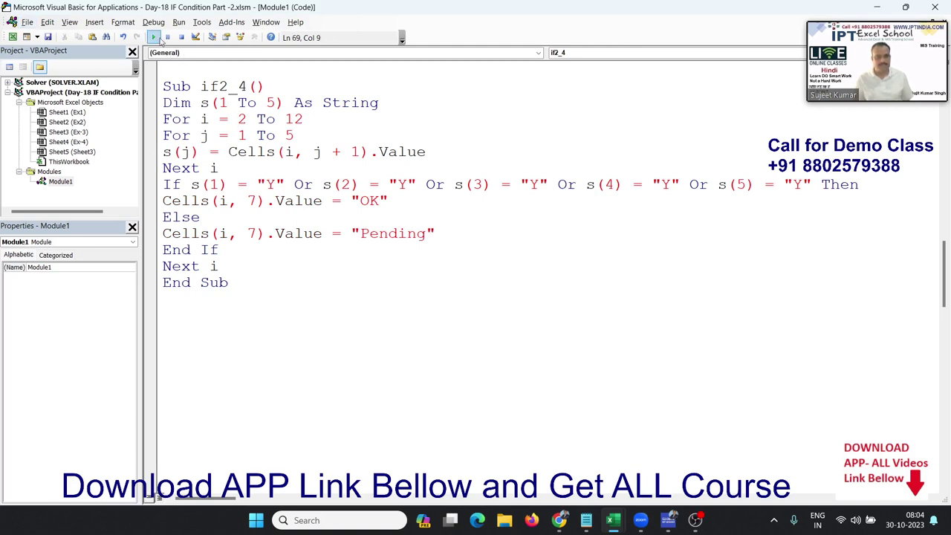
click(153, 36)
click(458, 310)
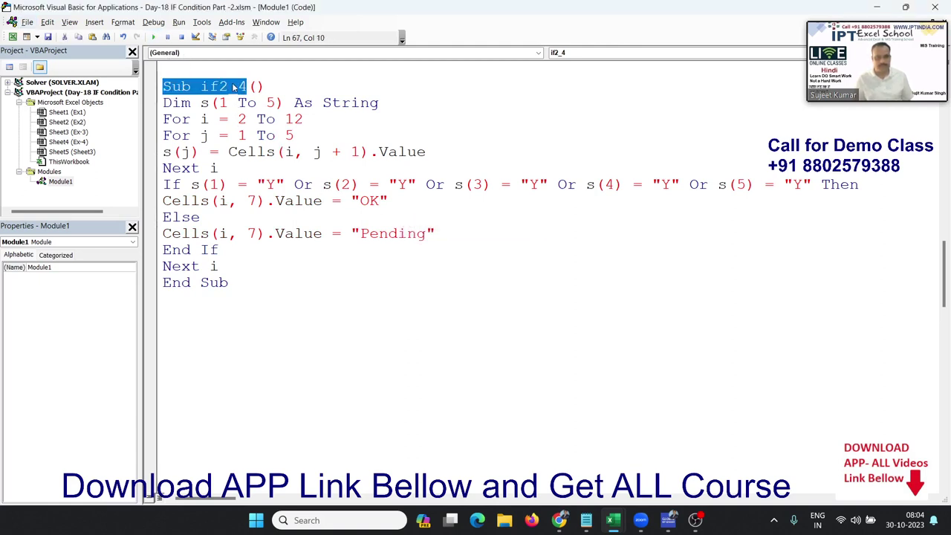
click(238, 86)
key(Delete)
text(5)
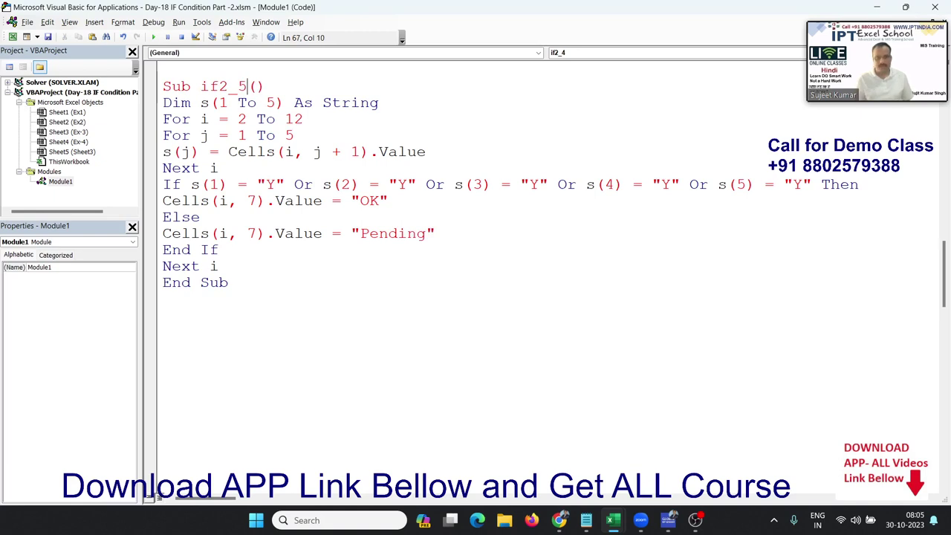
click(274, 136)
click(153, 39)
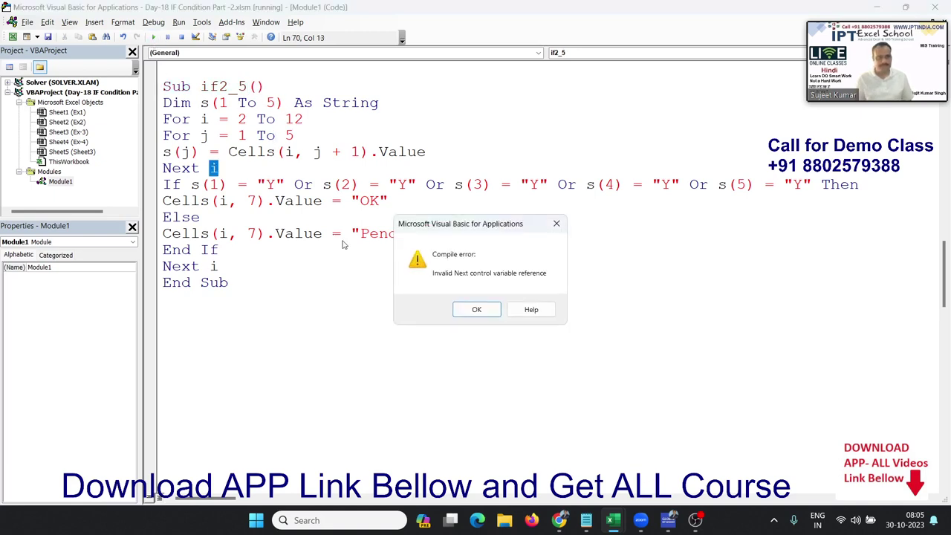
Step: Change the inner loop's closing Next to Next j and run if2_5 again
click(468, 312)
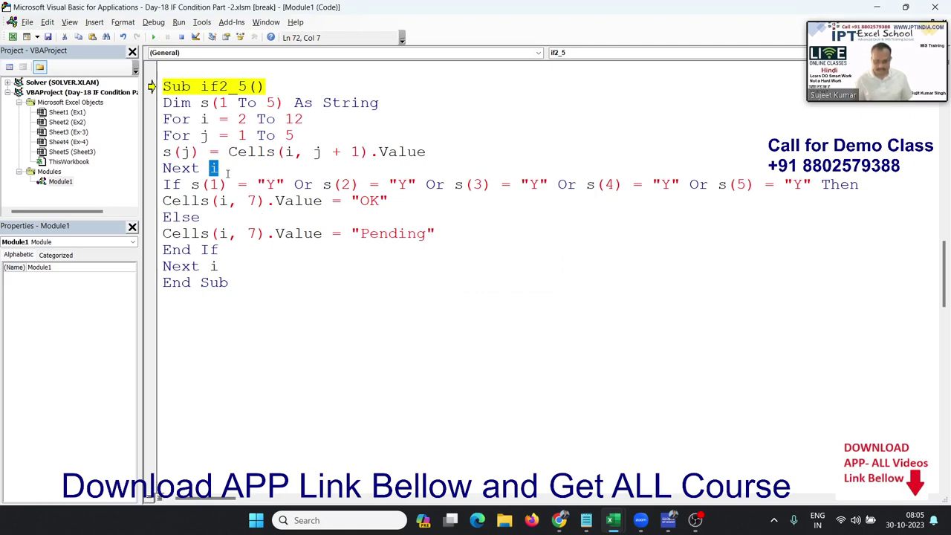
text(j)
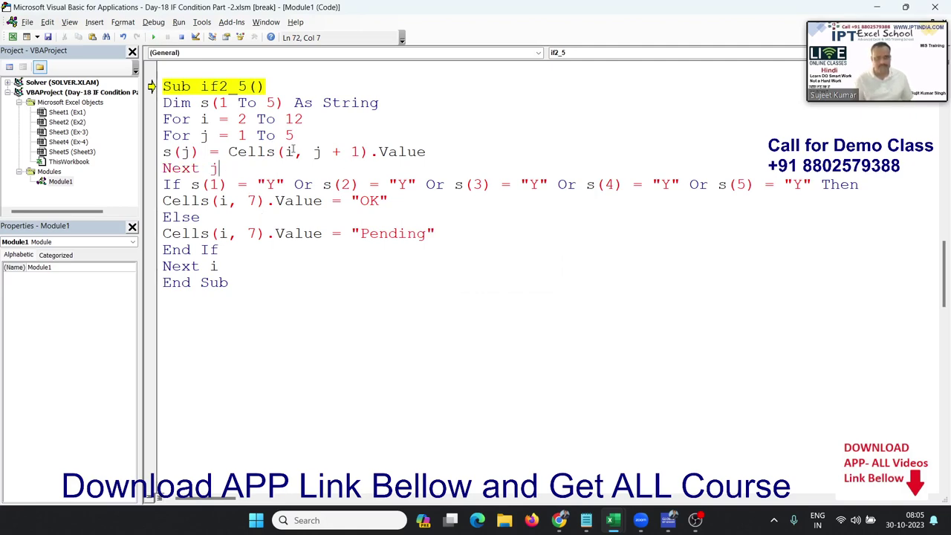
scroll(260, 142, up, 3)
scroll(232, 136, up, 1)
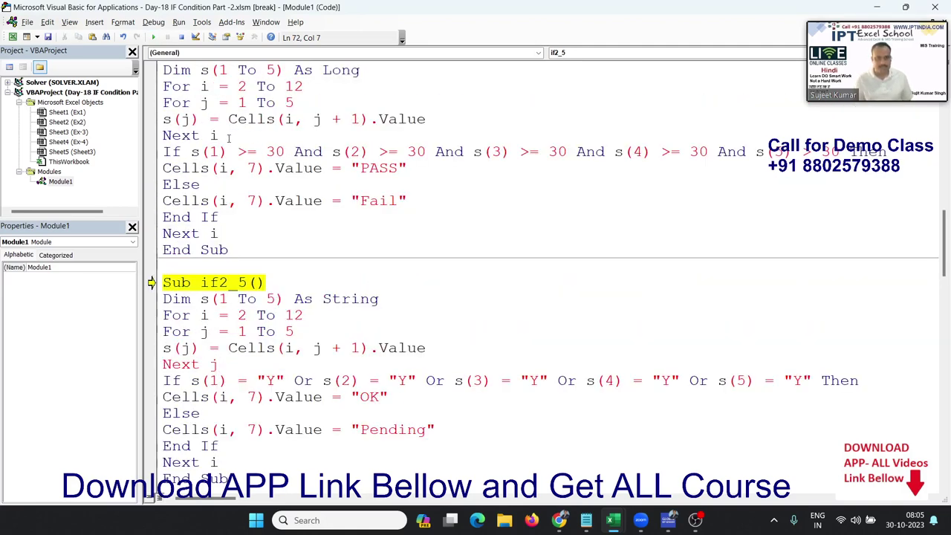
key(BackSpace)
text(j)
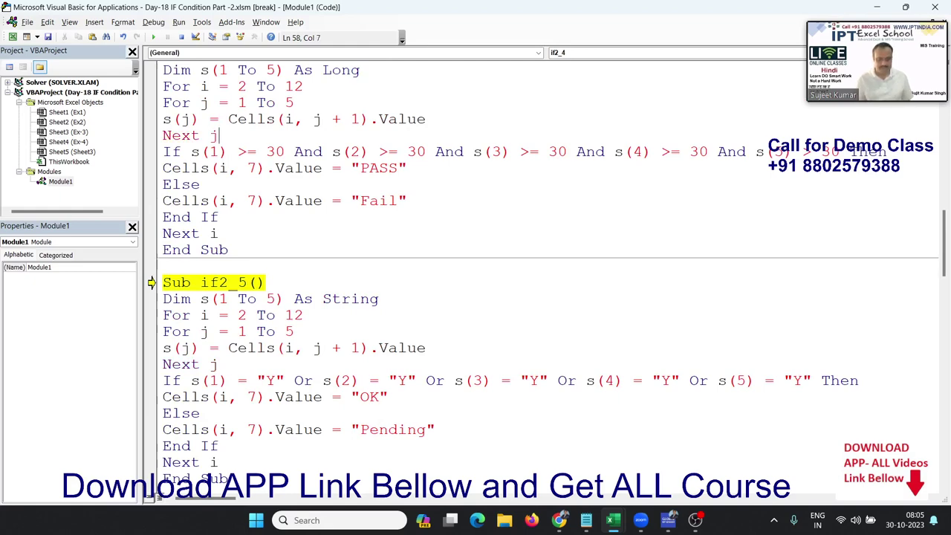
click(247, 299)
scroll(229, 236, down, 3)
click(220, 201)
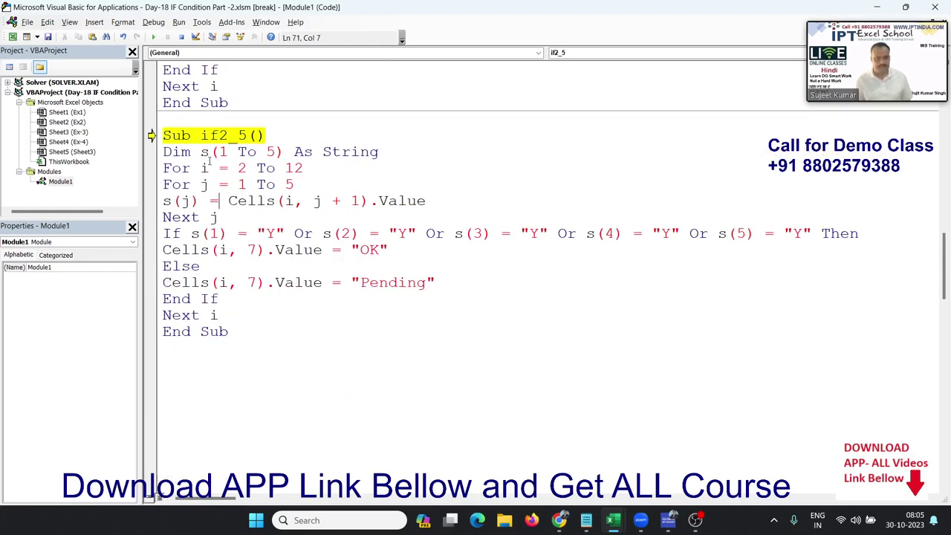
click(153, 37)
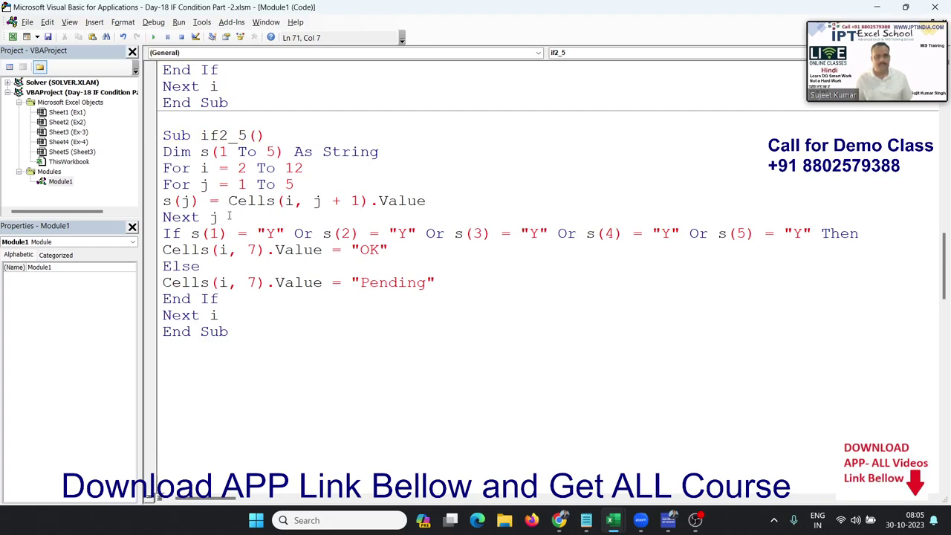
Step: Check the OK and Pending results filled into Status column G
key(alt+F11)
drag(308, 276, 296, 149)
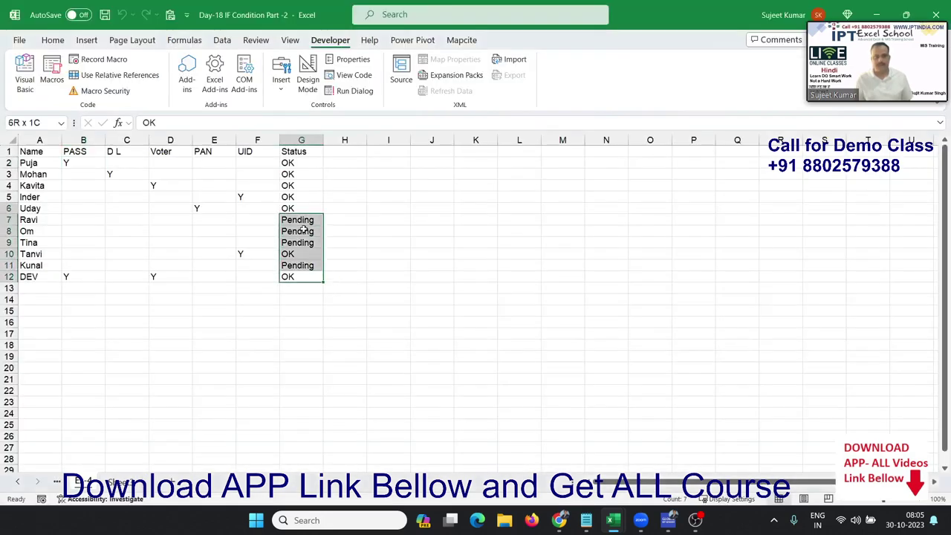
click(292, 173)
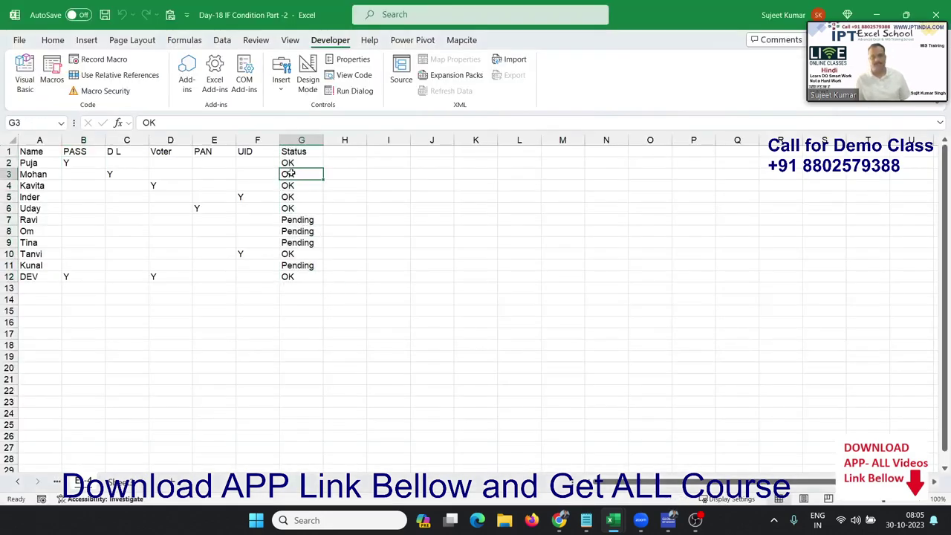
Step: Glance at the Name/Sales/INC sheet, then go back to the VBA editor
click(20, 482)
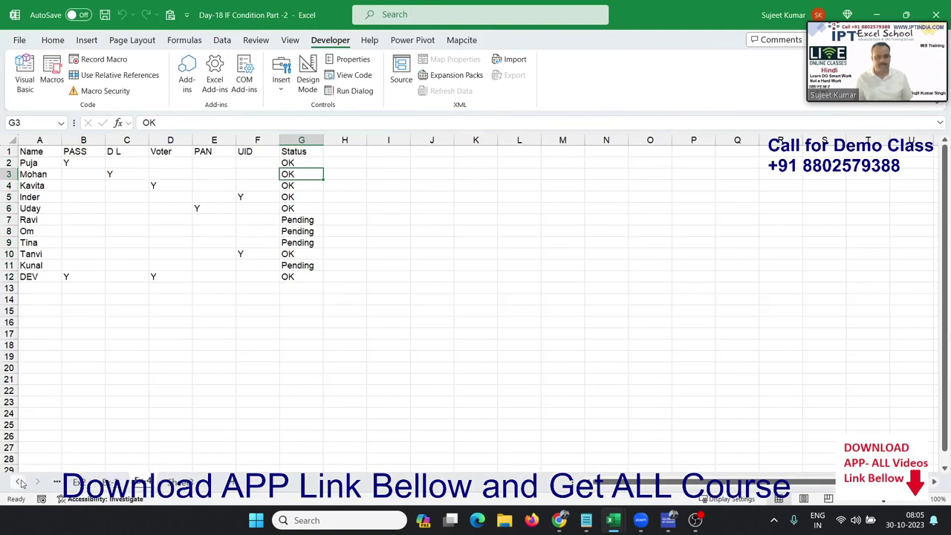
click(78, 483)
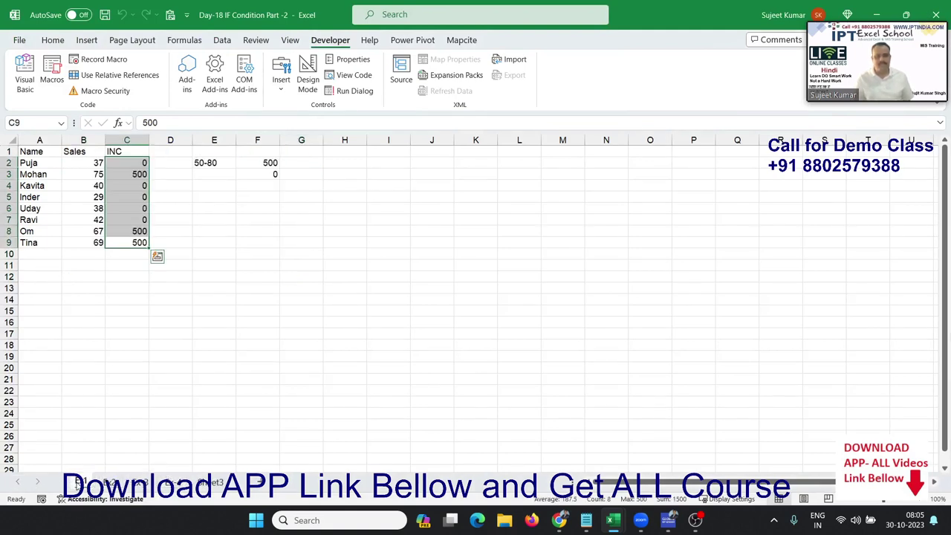
click(300, 325)
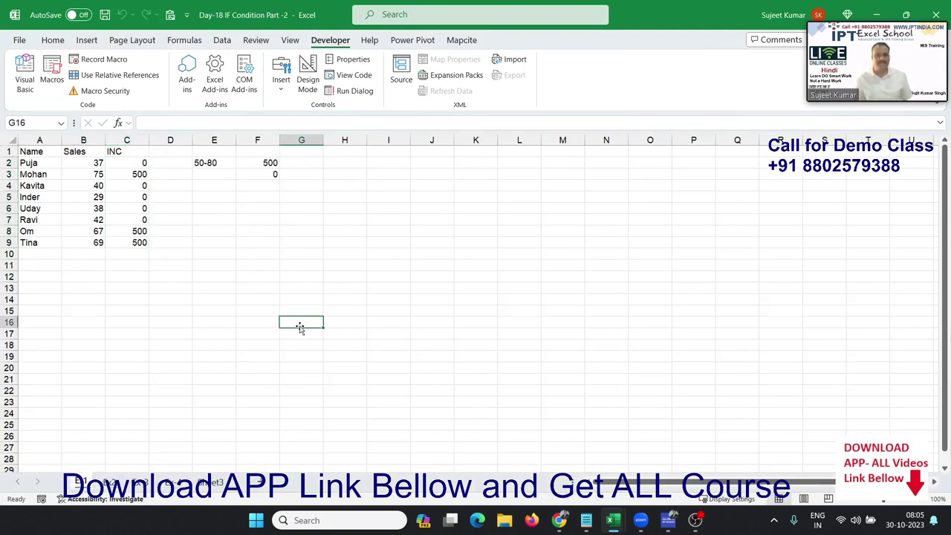
key(alt+F11)
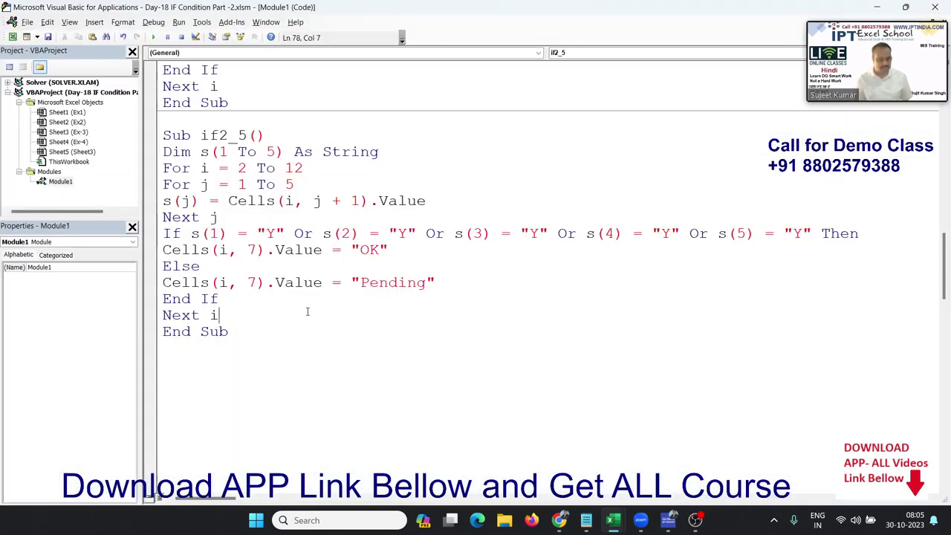
Step: Select and copy all of the module's macro code
key(ctrl+End)
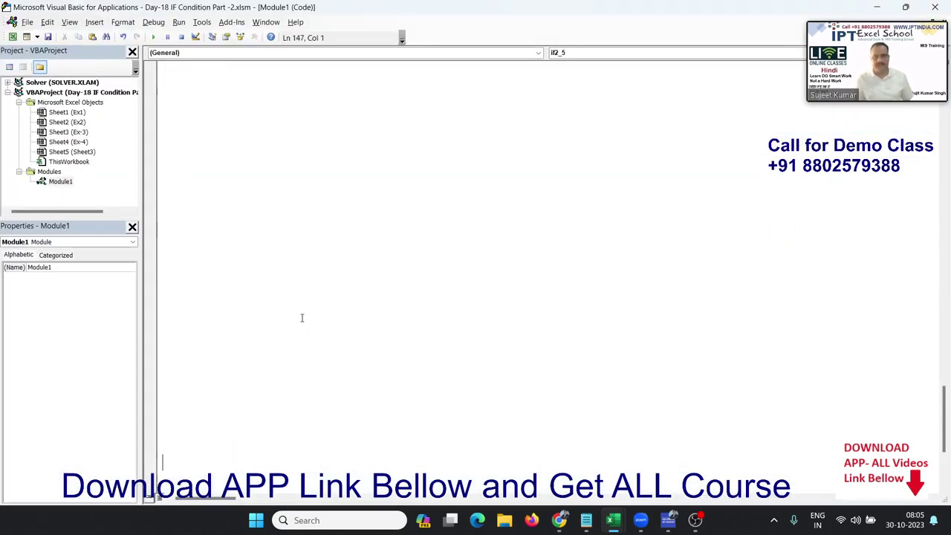
scroll(301, 318, up, 4)
scroll(297, 327, up, 5)
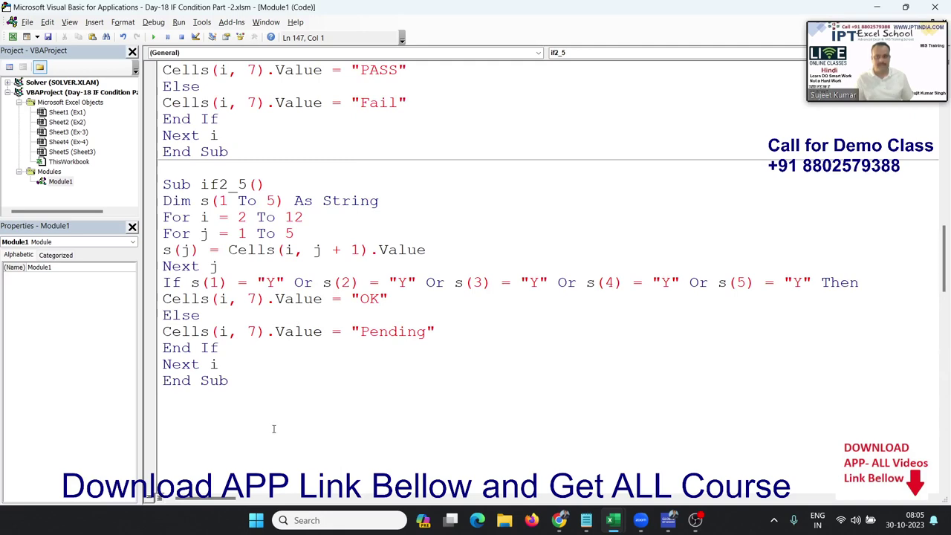
key(ctrl+a)
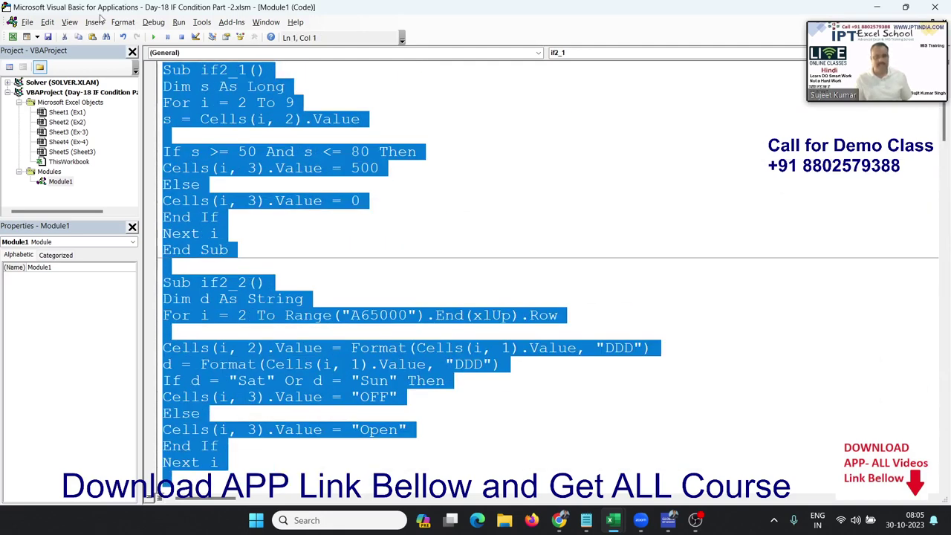
key(alt+F11)
Step: Paste the code into cell J2 of the Sales sheet and stop Zoom screen sharing
click(441, 161)
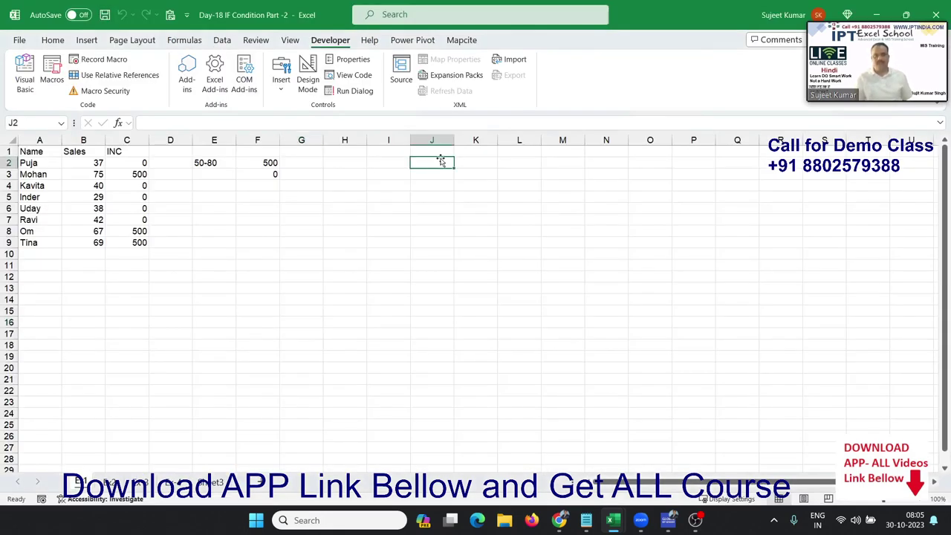
key(ctrl+v)
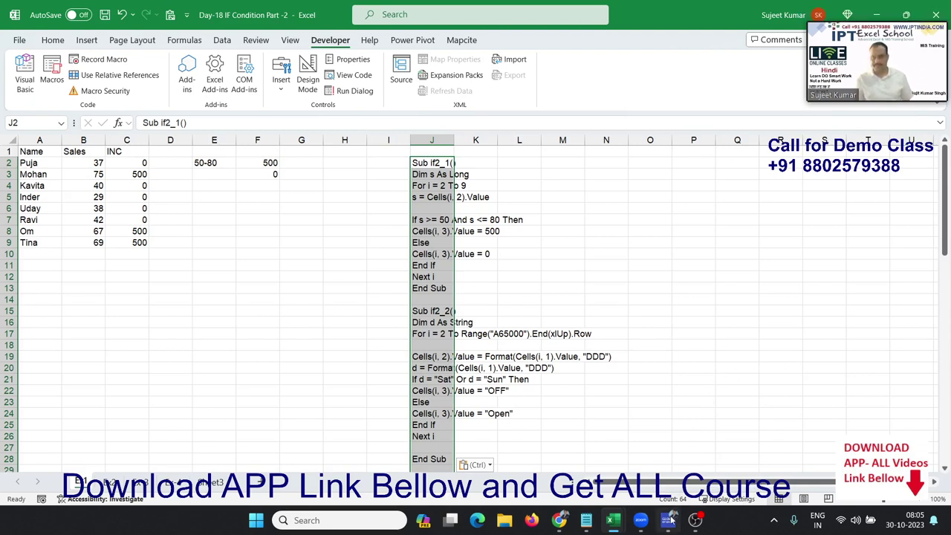
mouse_move(640, 520)
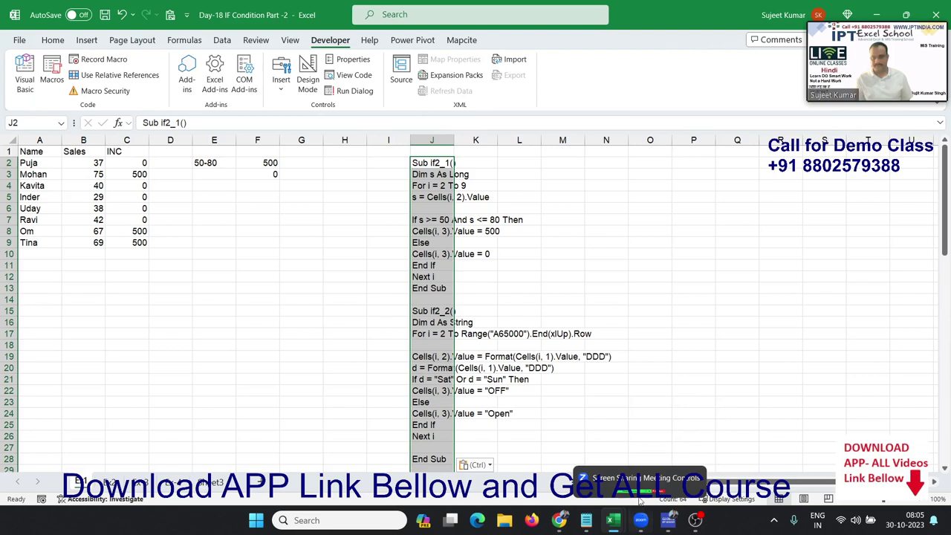
click(644, 483)
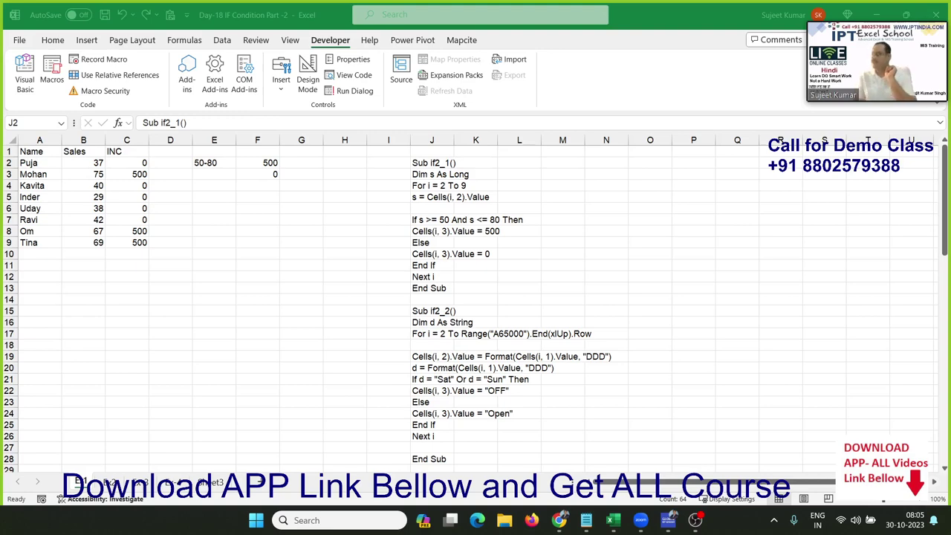
key(alt+s)
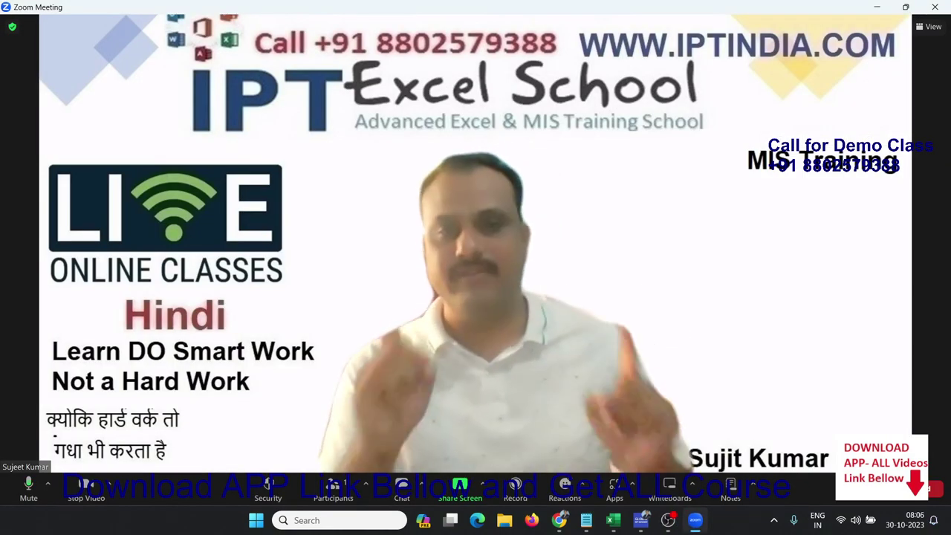